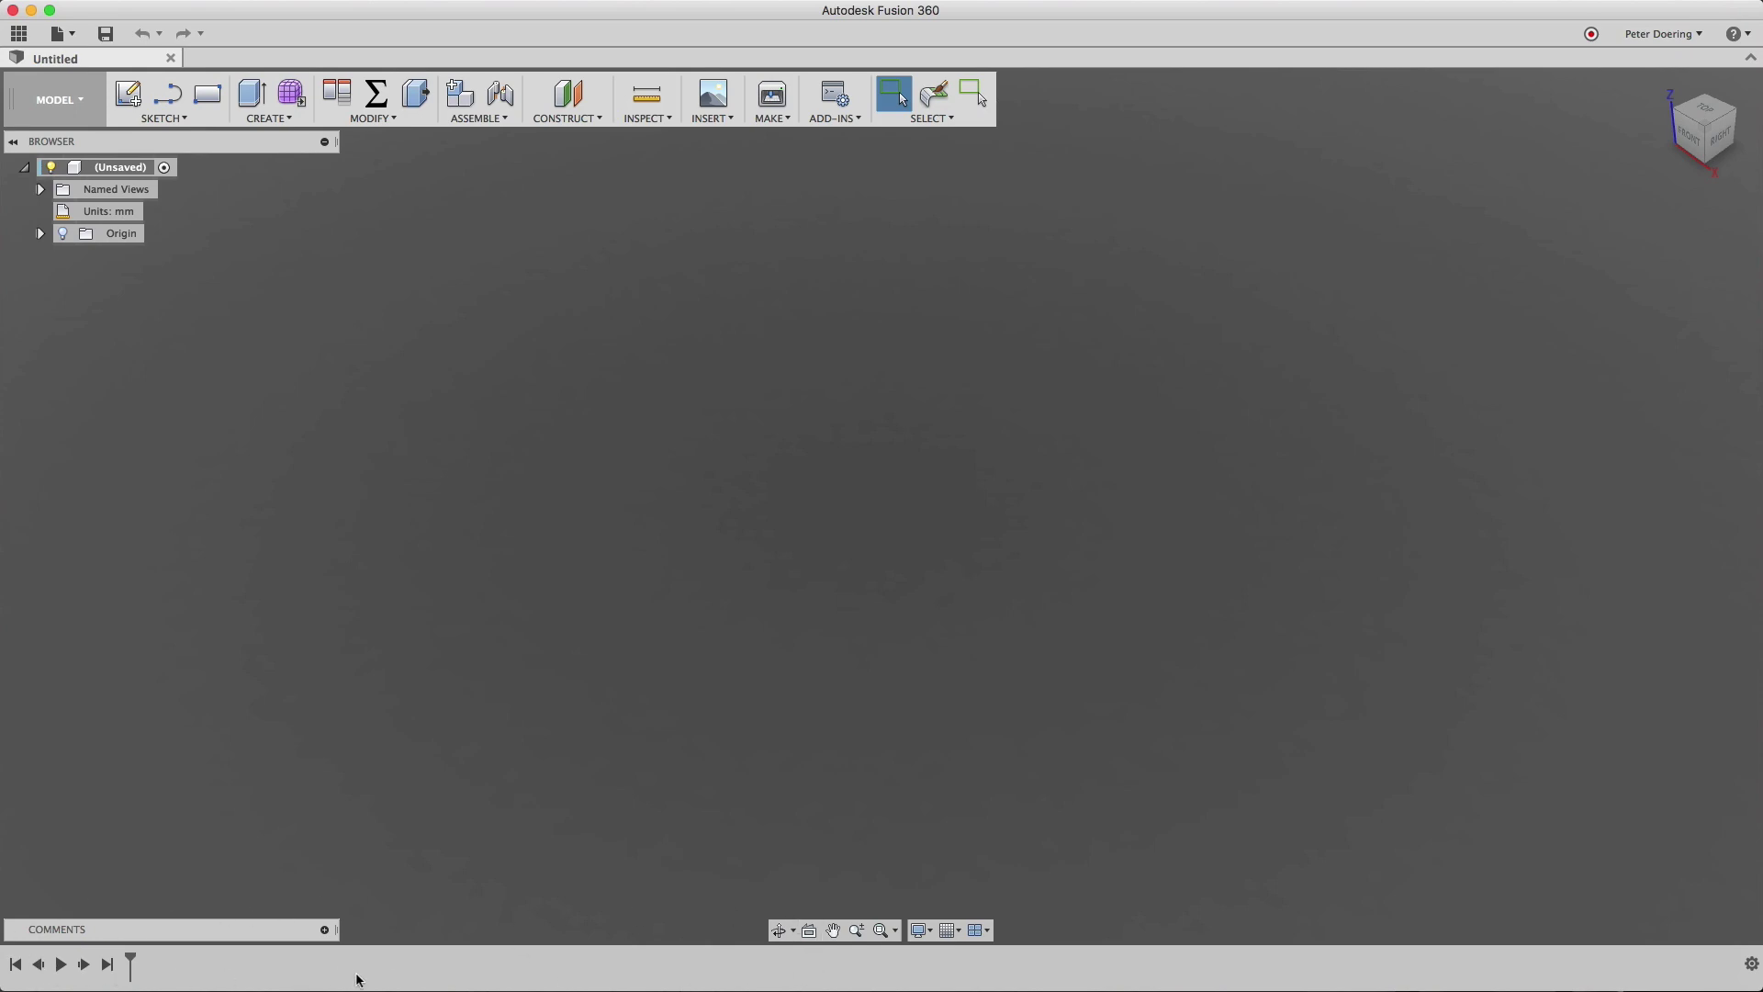
Switch the empty design to not capture design history, accepting removal of the timeline.
click(1751, 962)
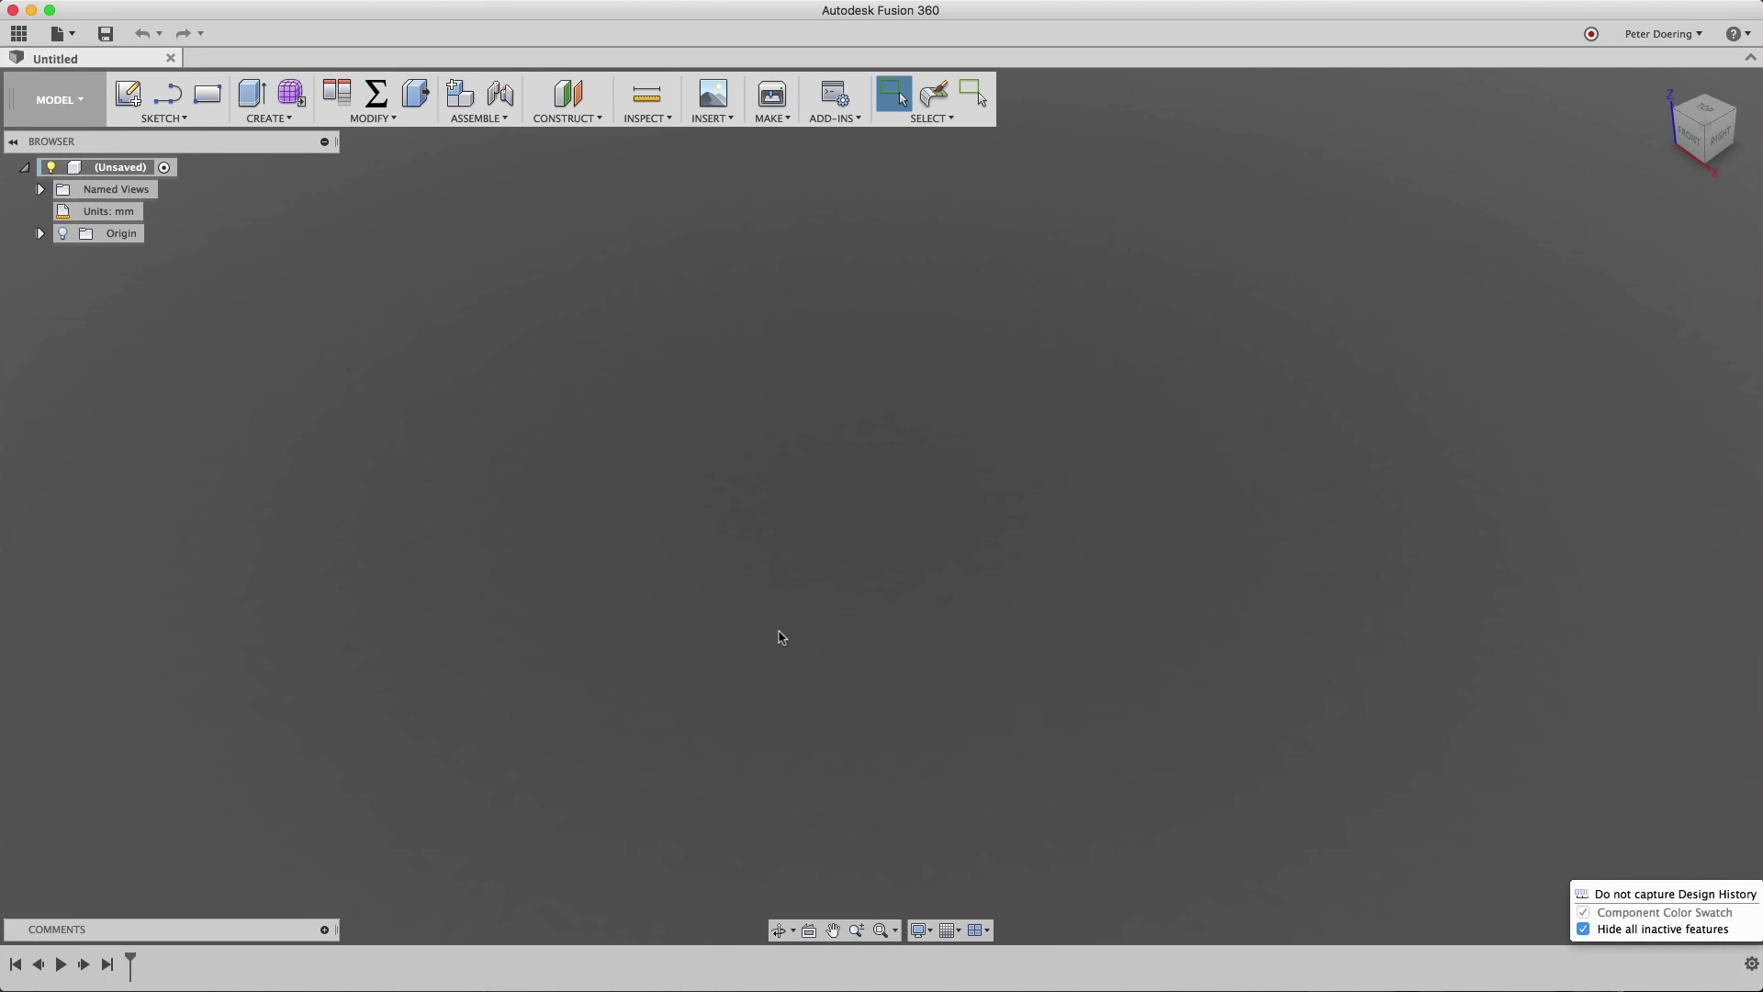
click(891, 667)
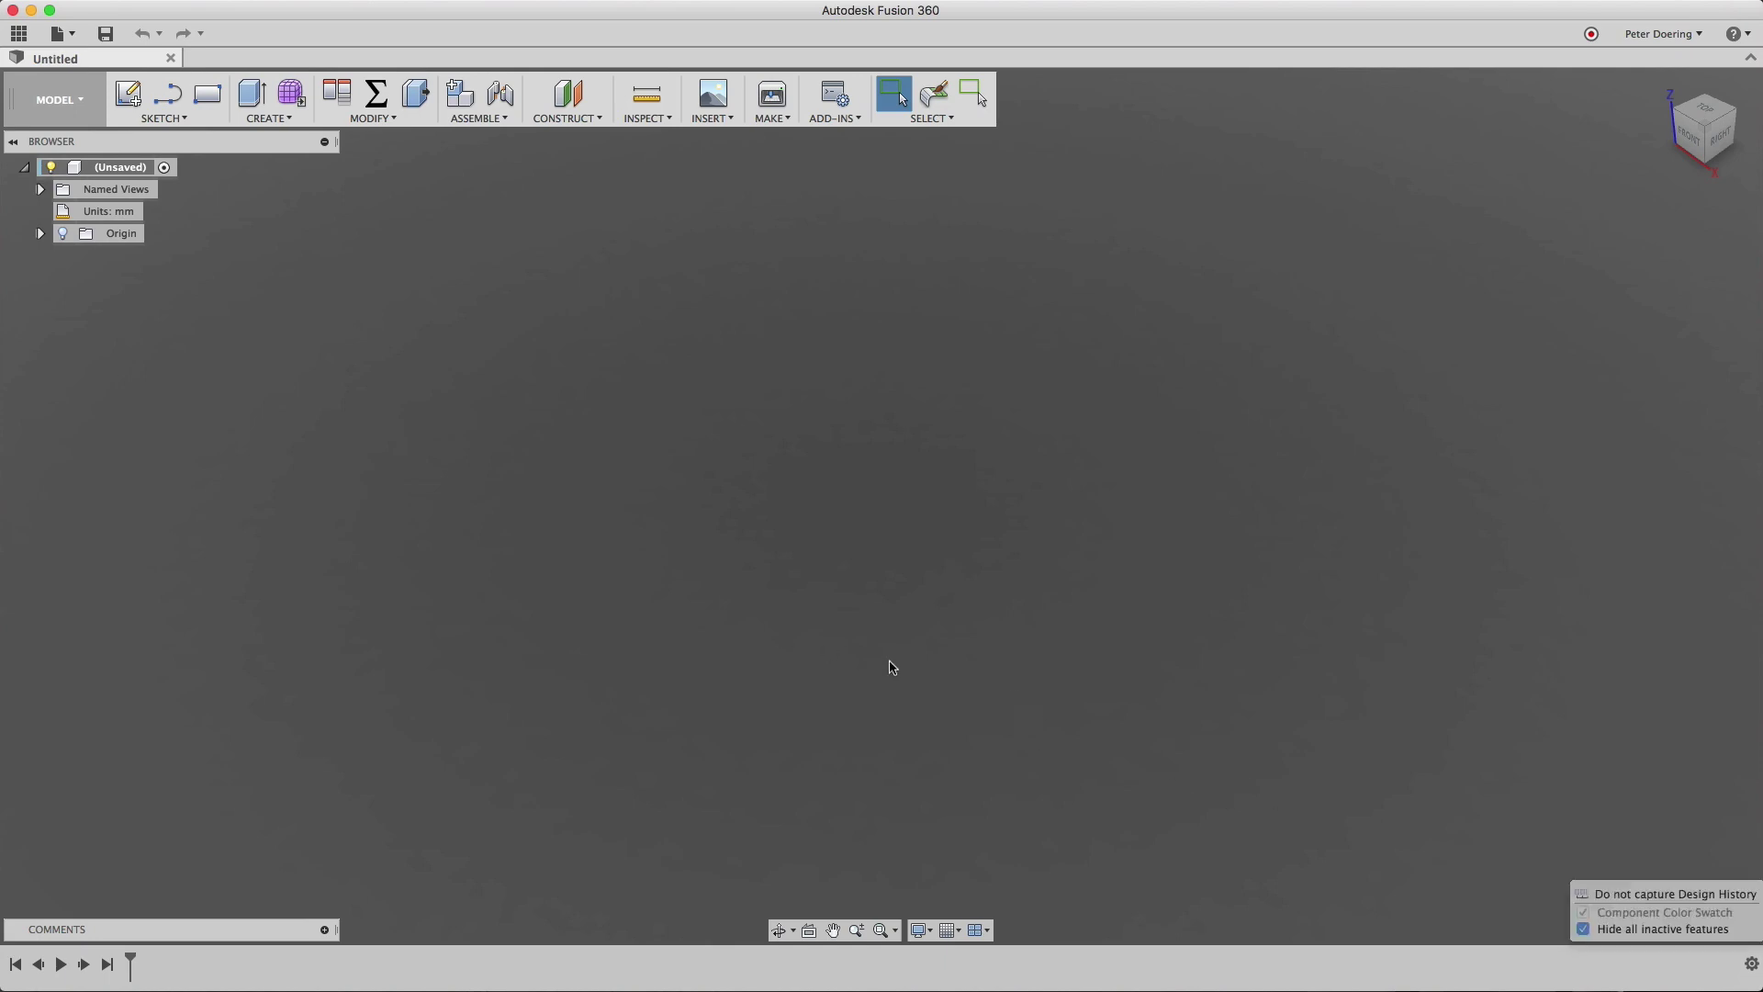
right_click(126, 170)
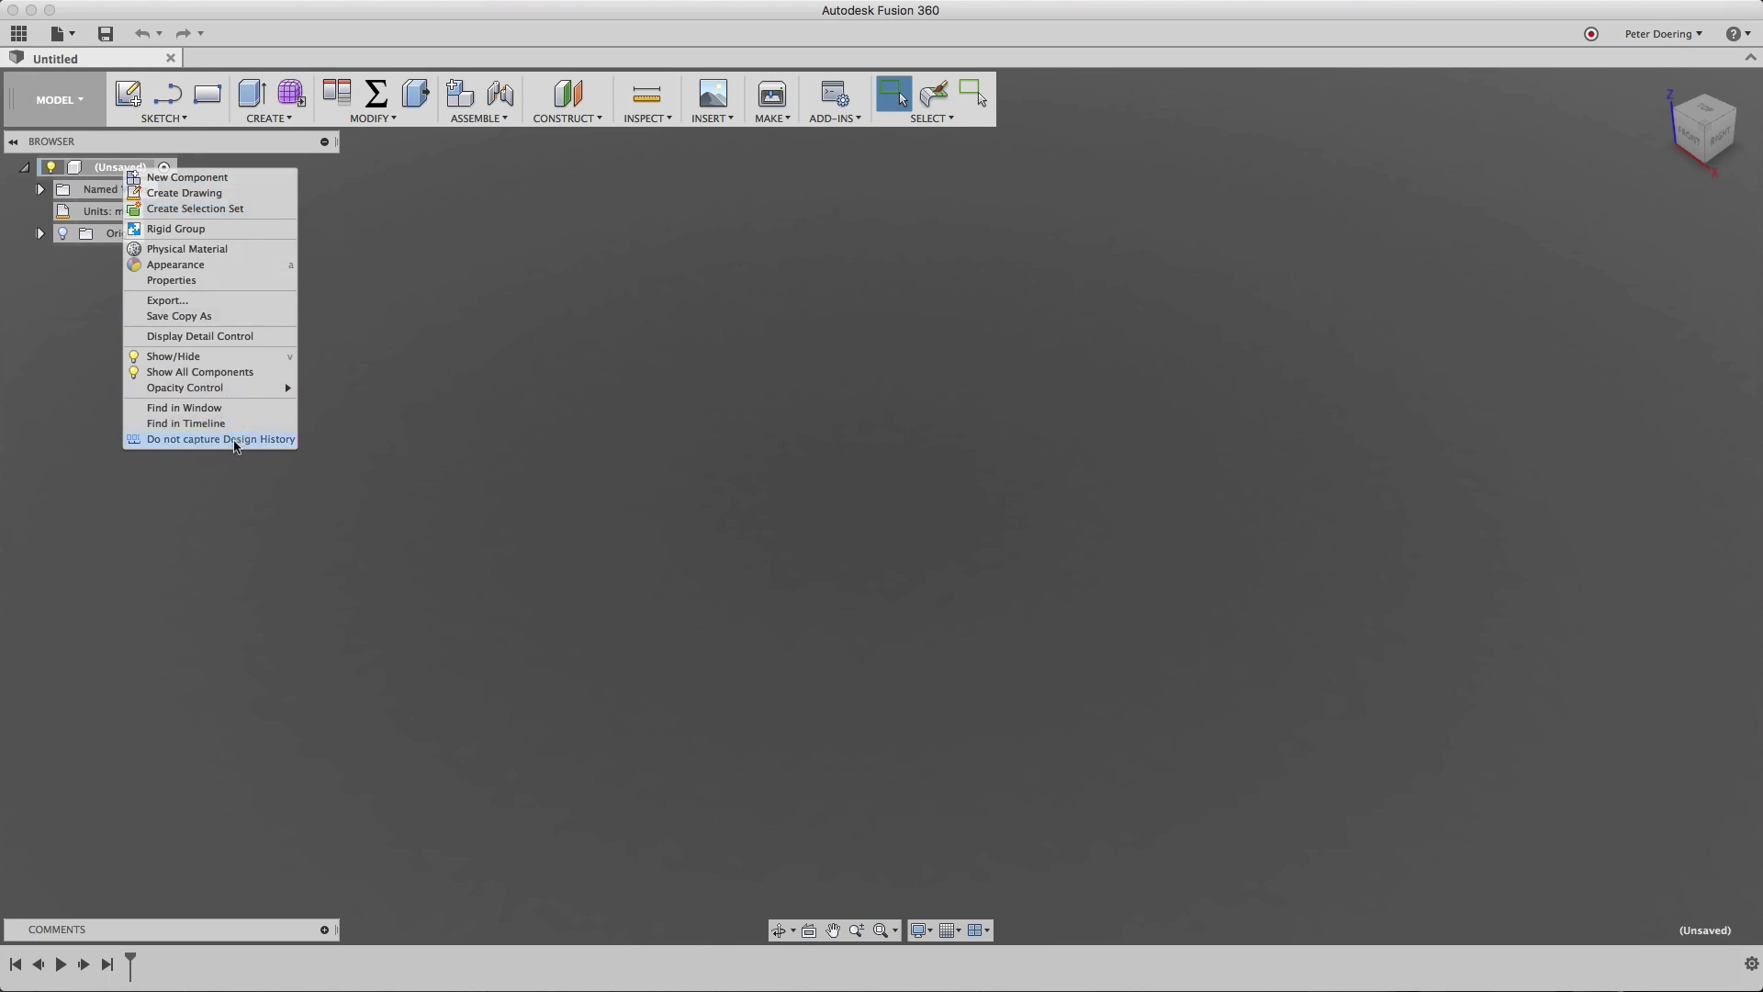
click(1222, 646)
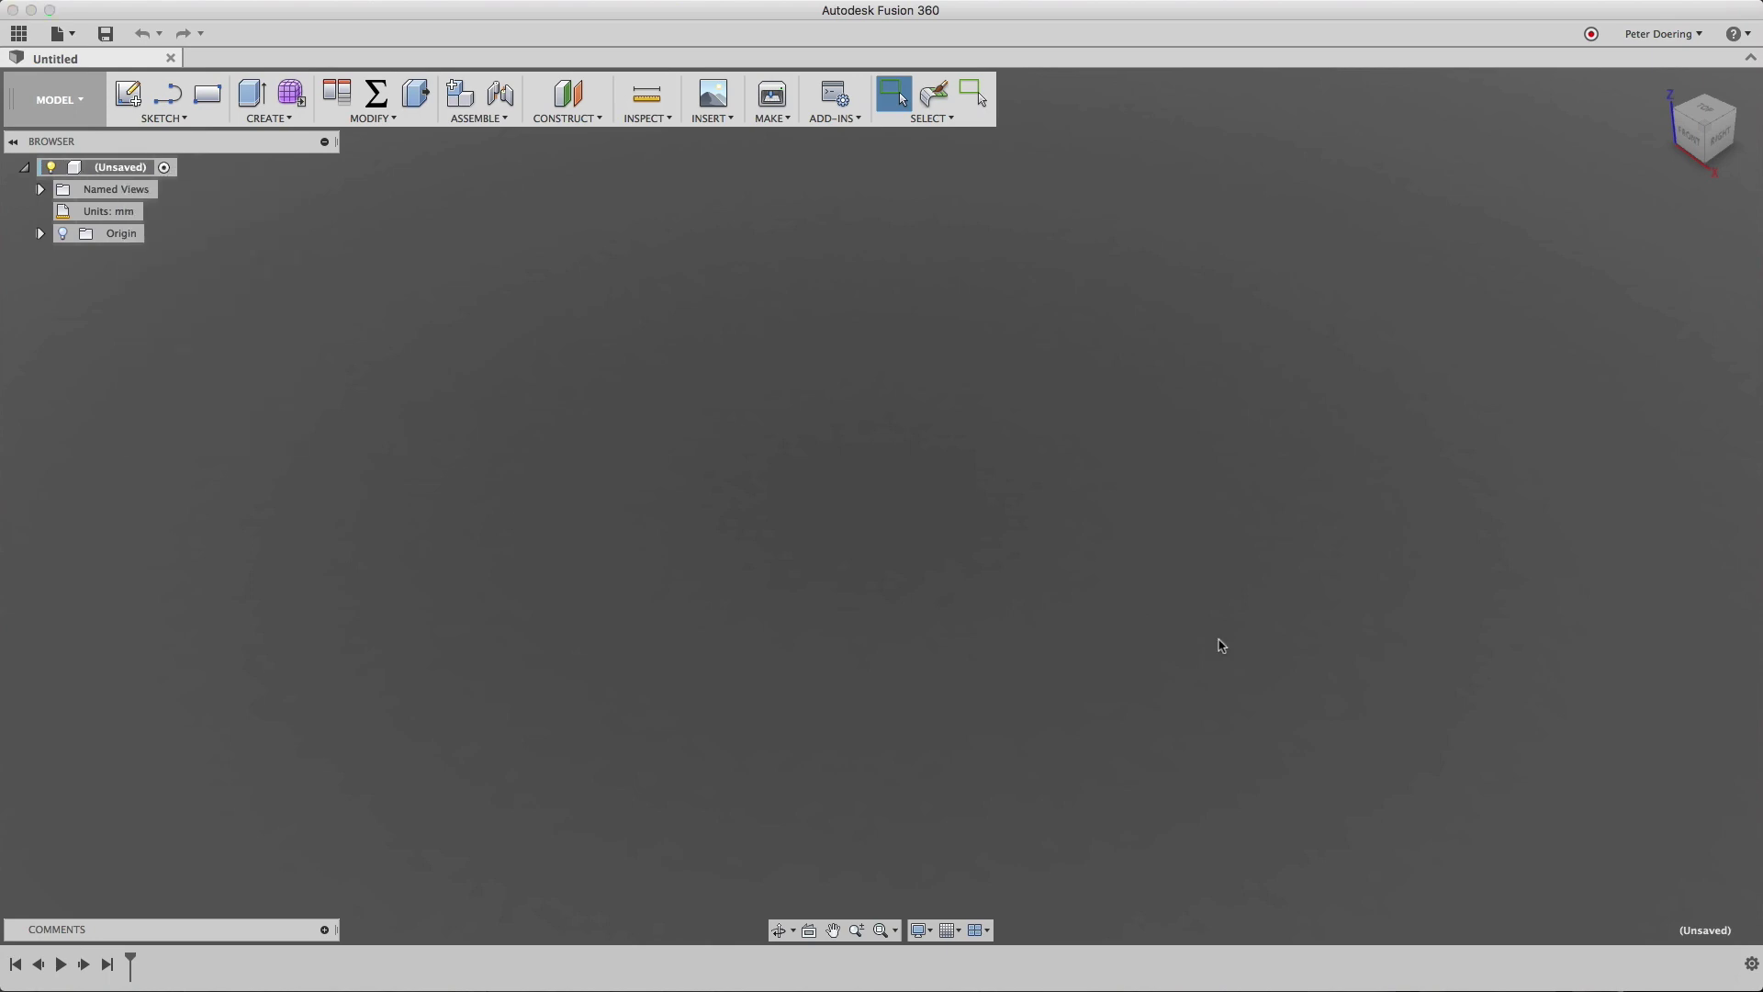
click(1752, 964)
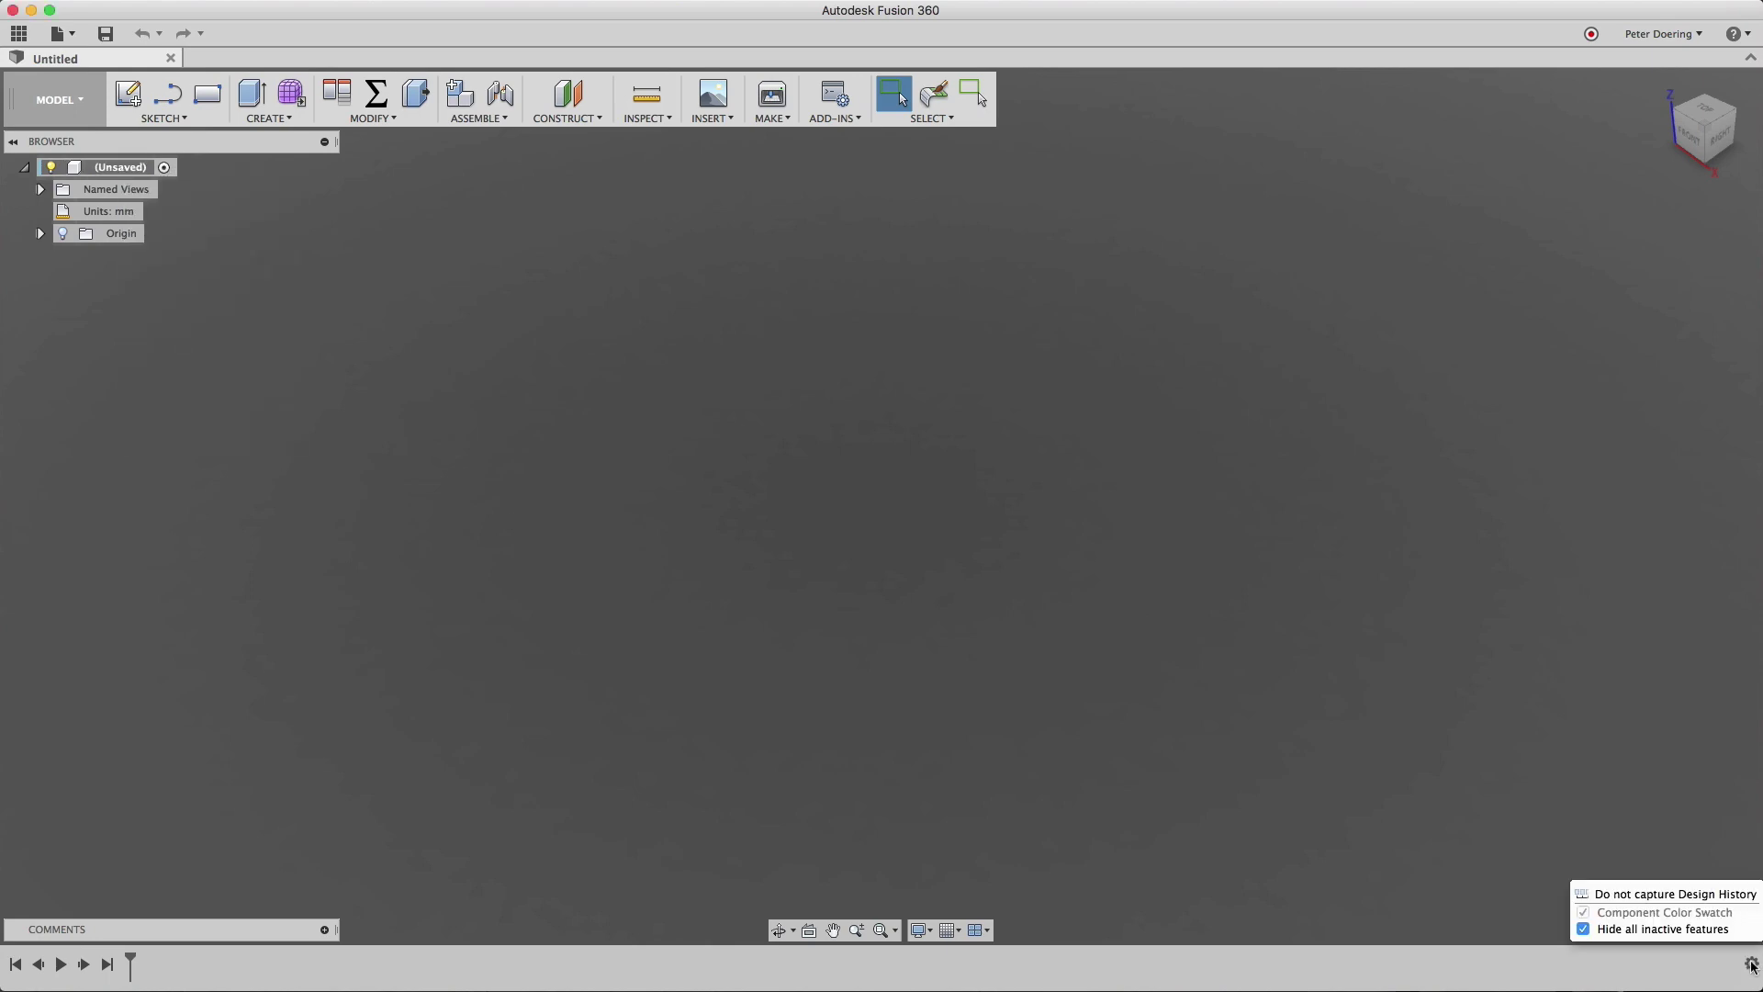
click(1633, 900)
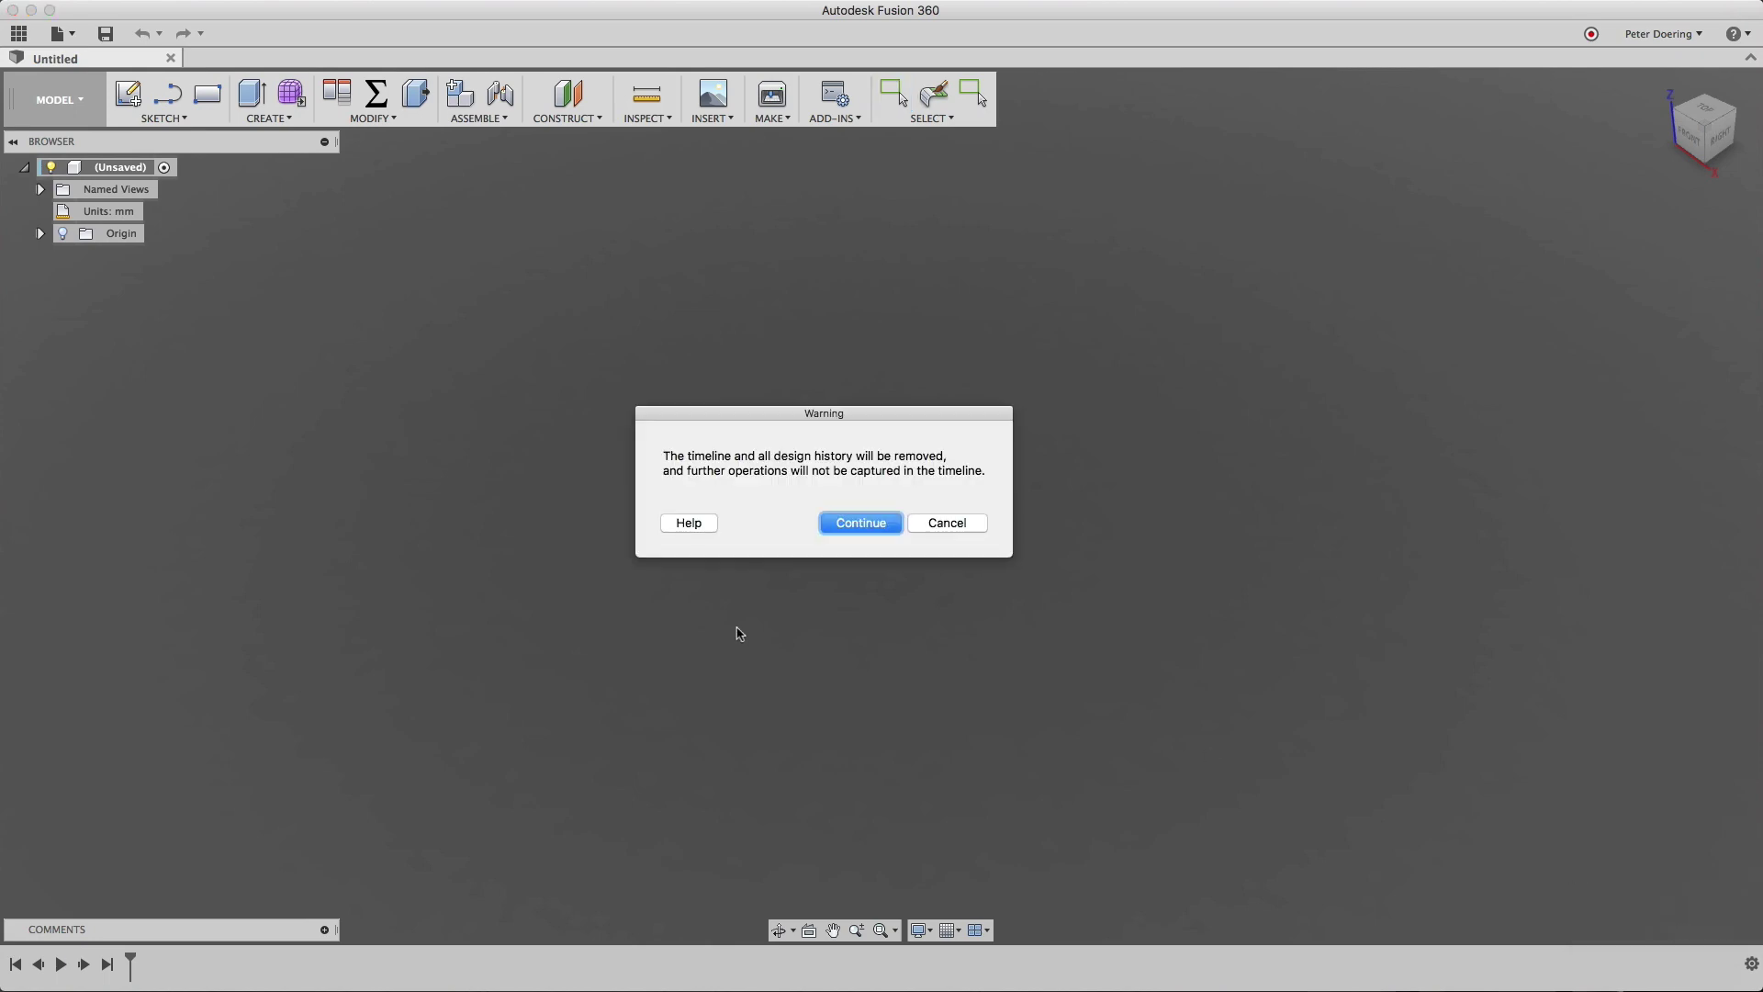
click(861, 523)
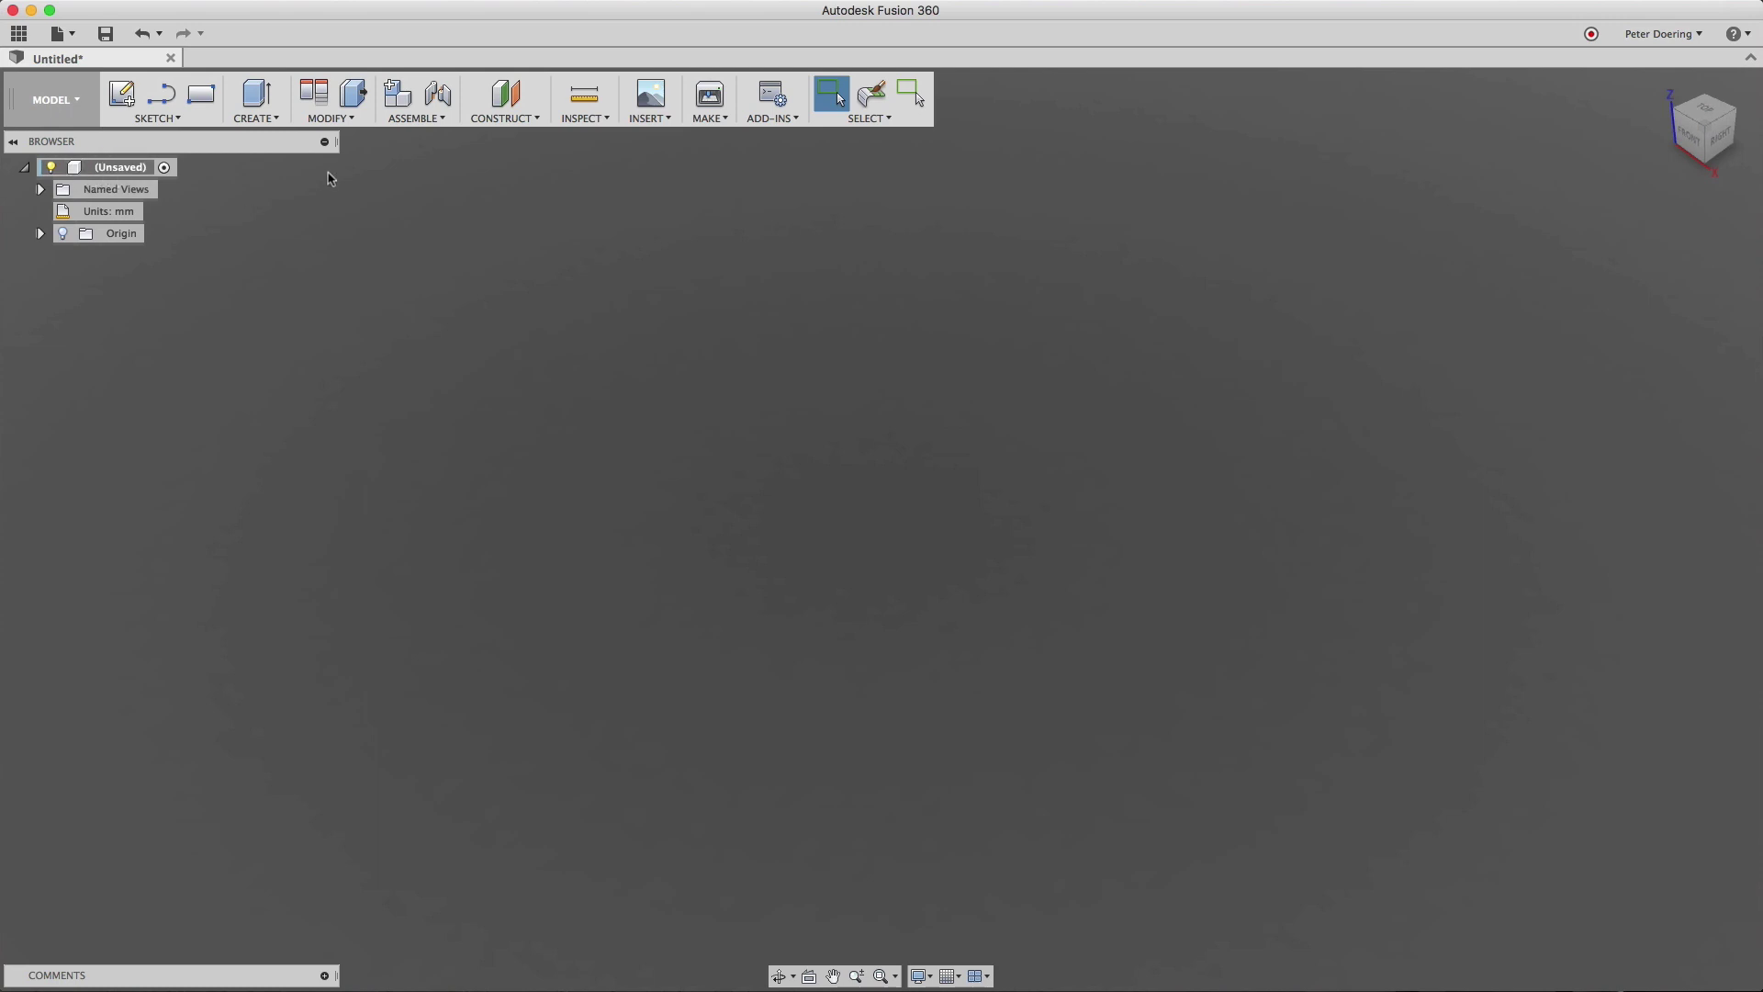
Create a new-body box on the horizontal origin plane from the origin, with a base about 29.9 by 28.3 mm.
click(256, 118)
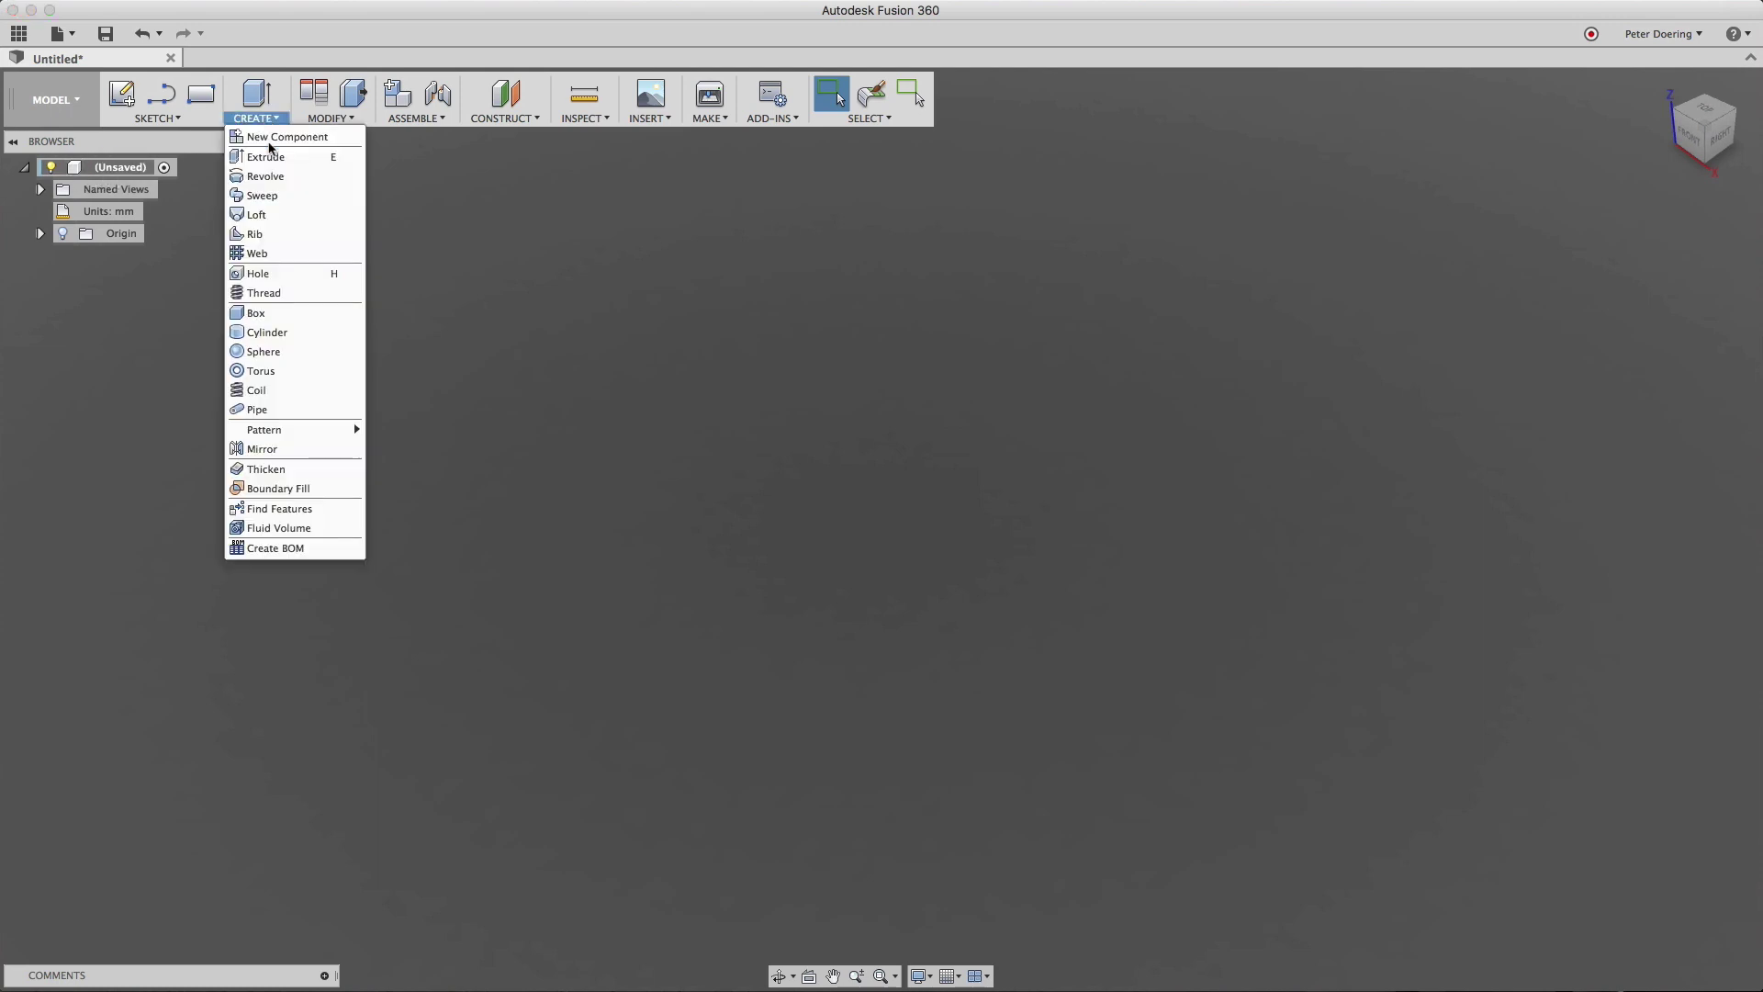
click(262, 320)
click(909, 531)
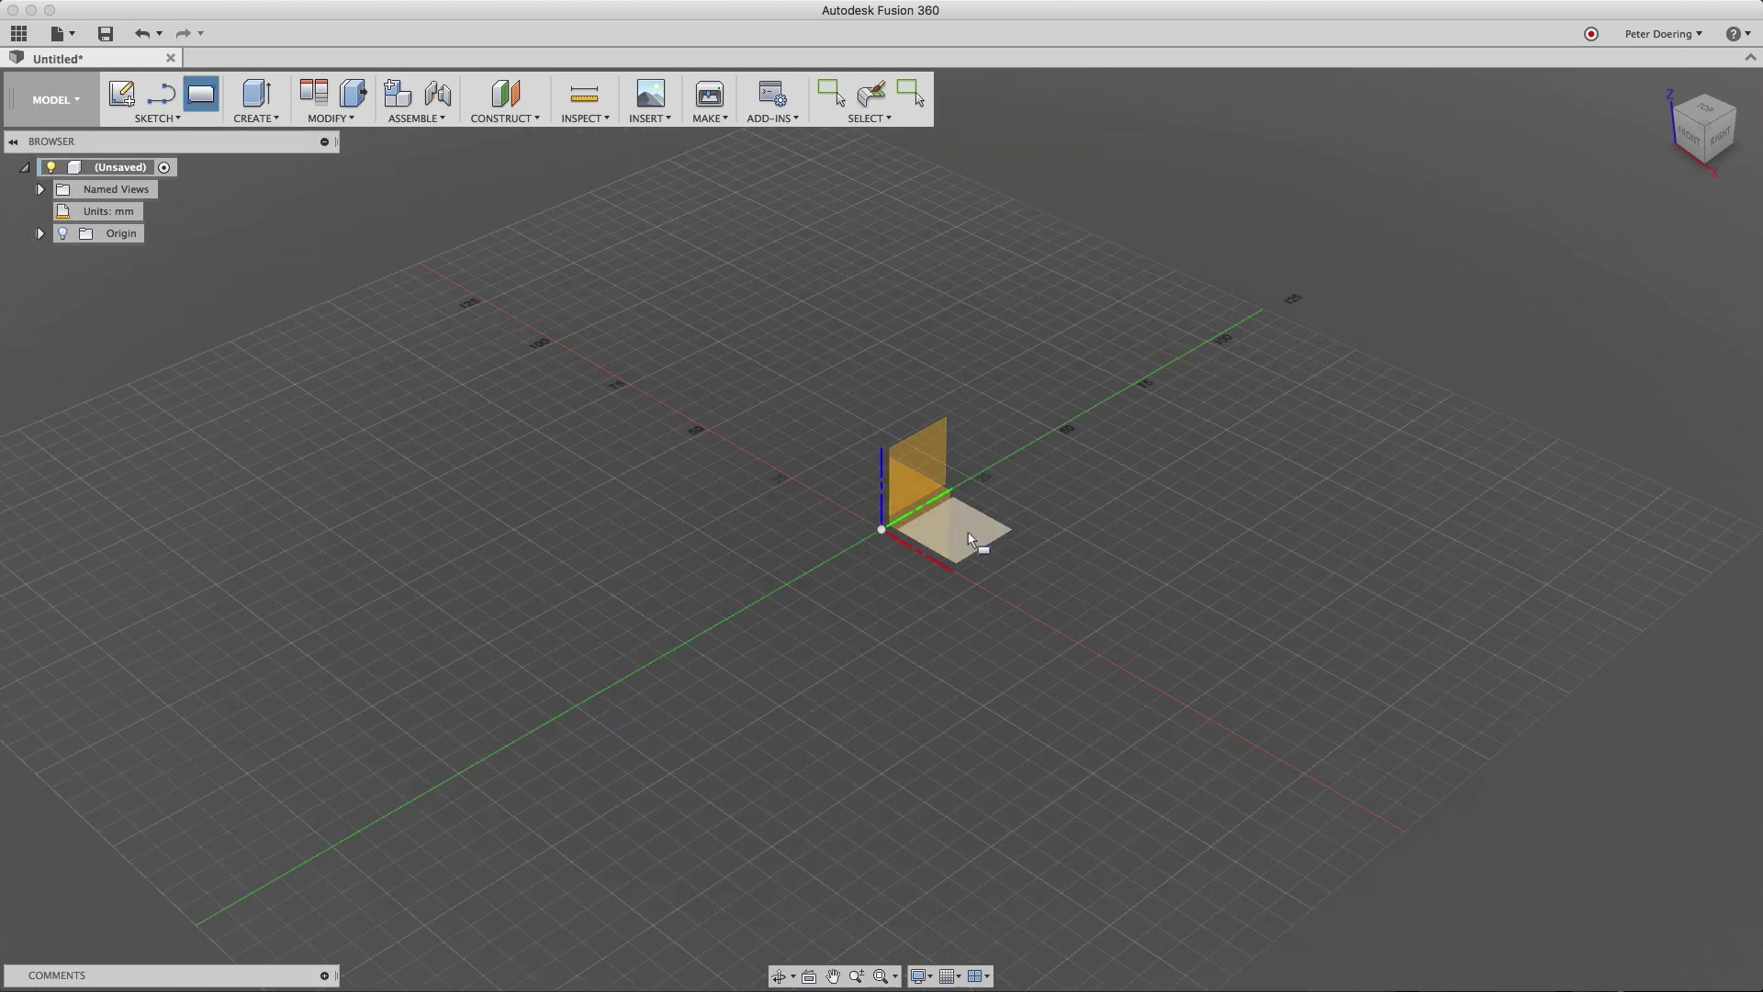
click(882, 529)
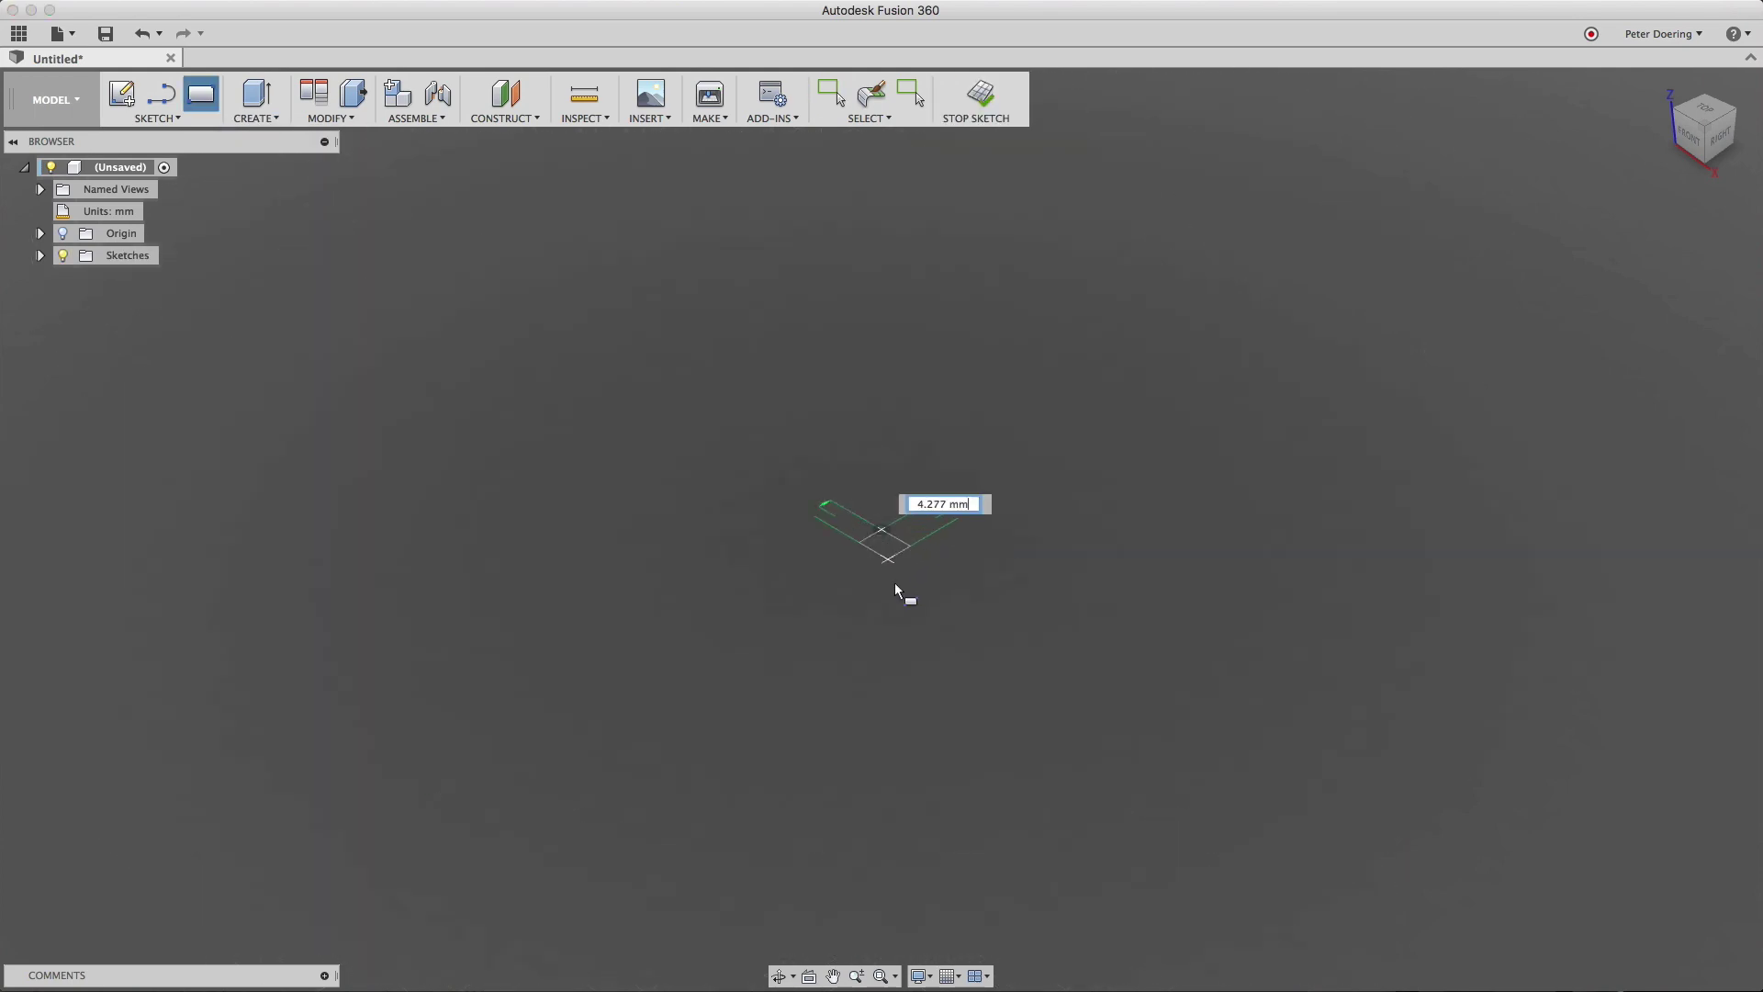
click(889, 659)
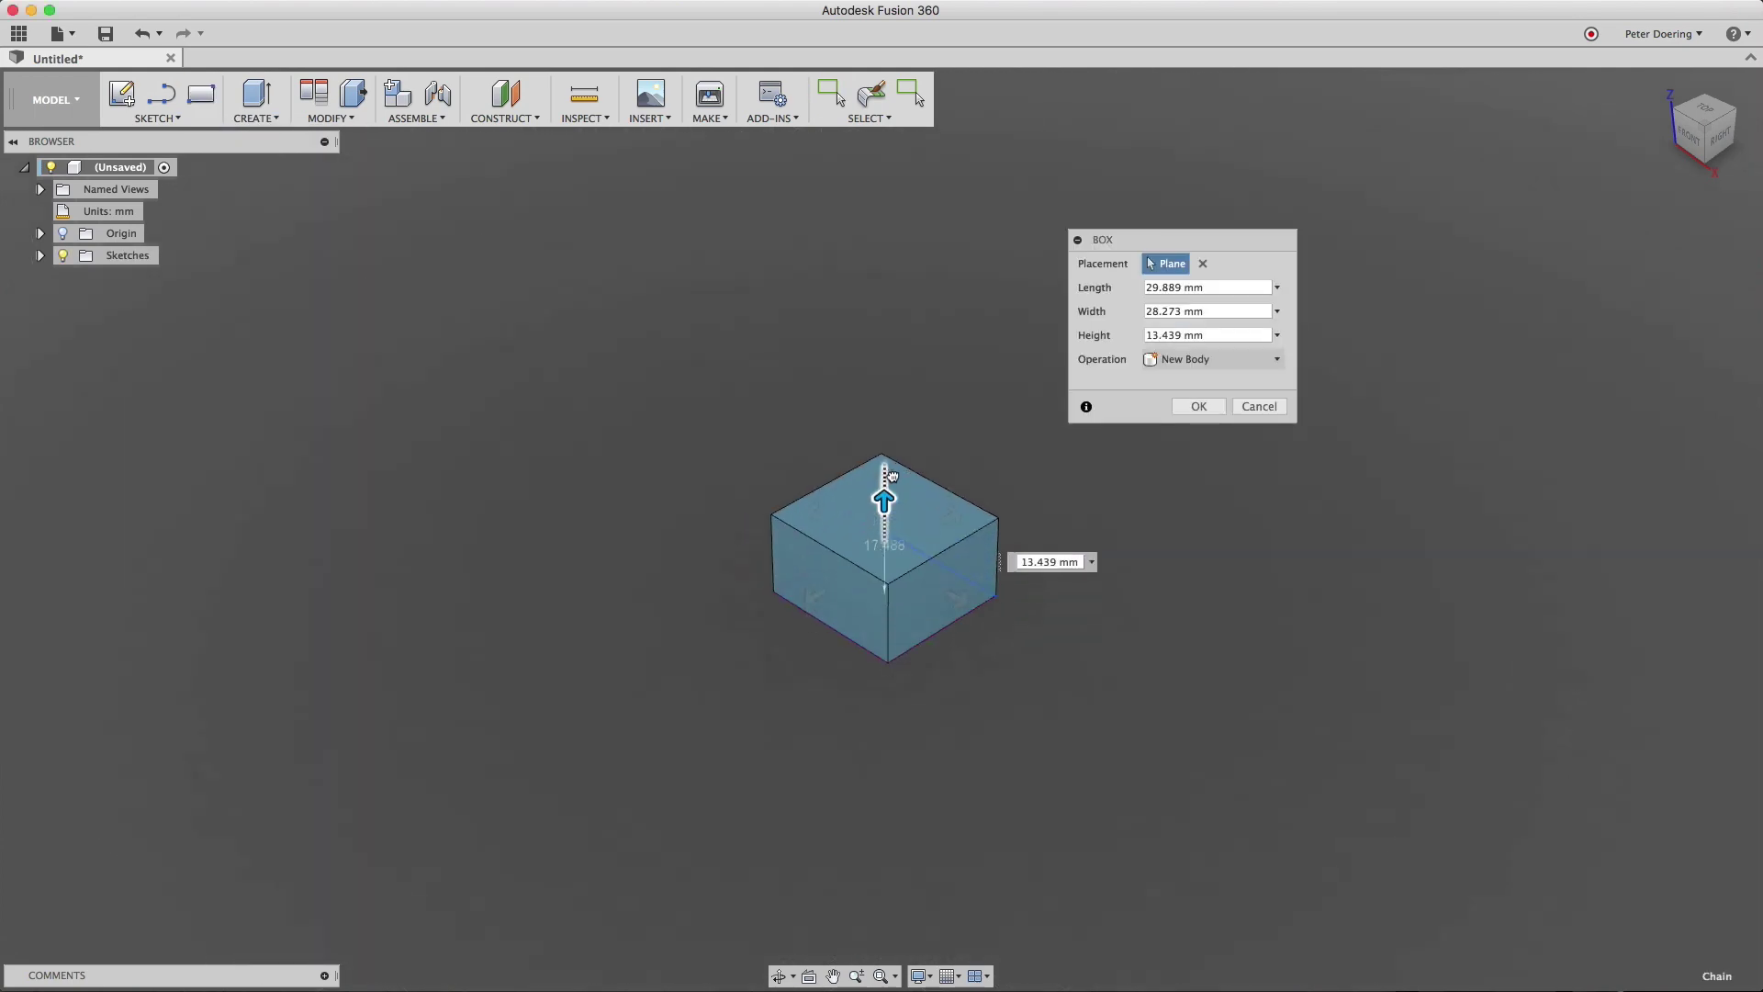
click(1198, 406)
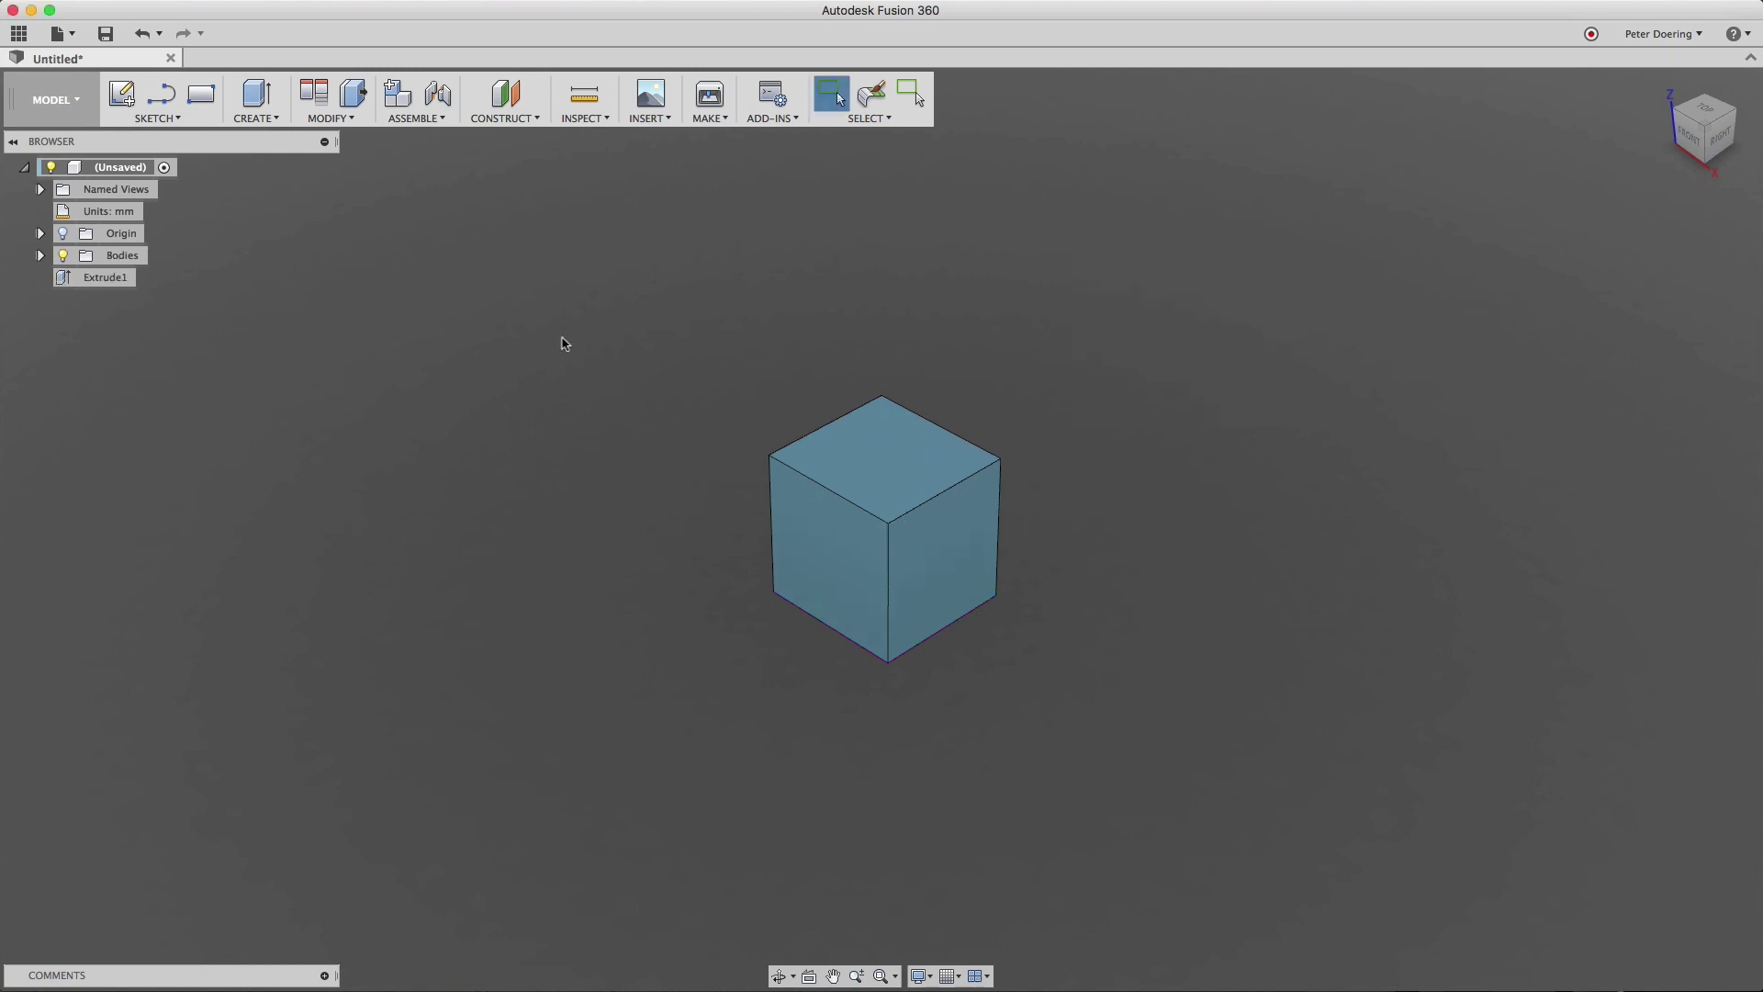
List the design's bodies, highlight Body1, and examine the commands offered for one selected side face of the box.
click(41, 255)
click(136, 277)
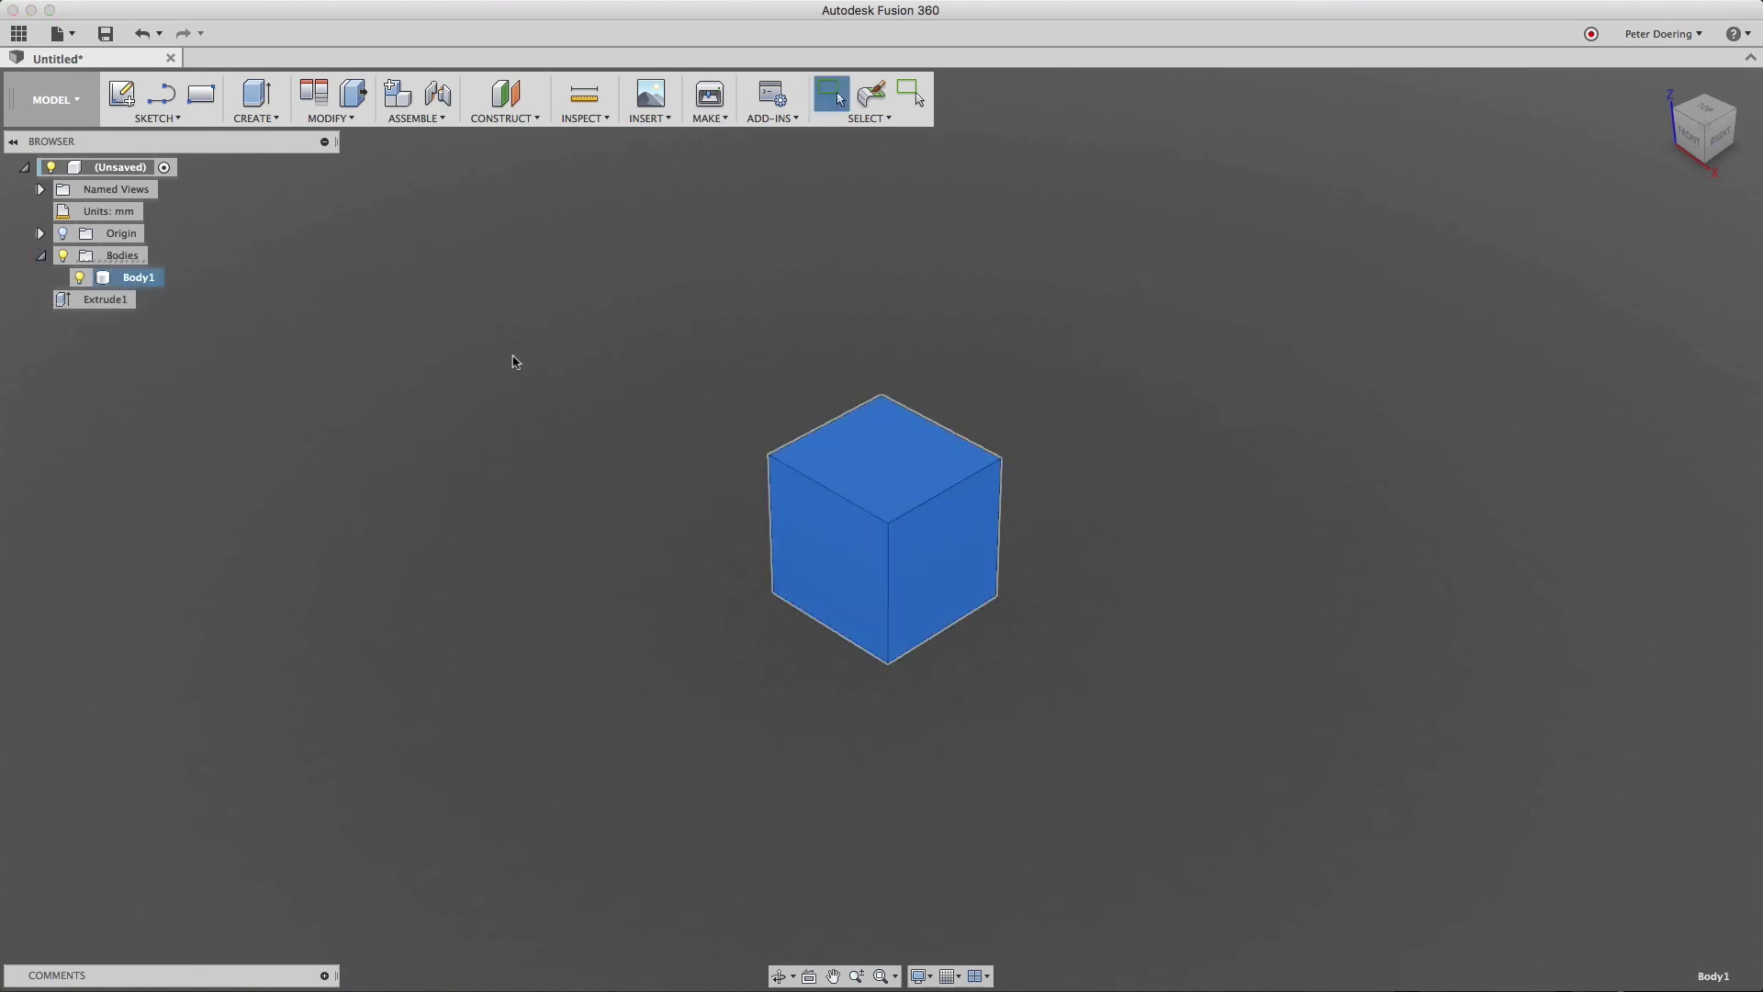
click(511, 360)
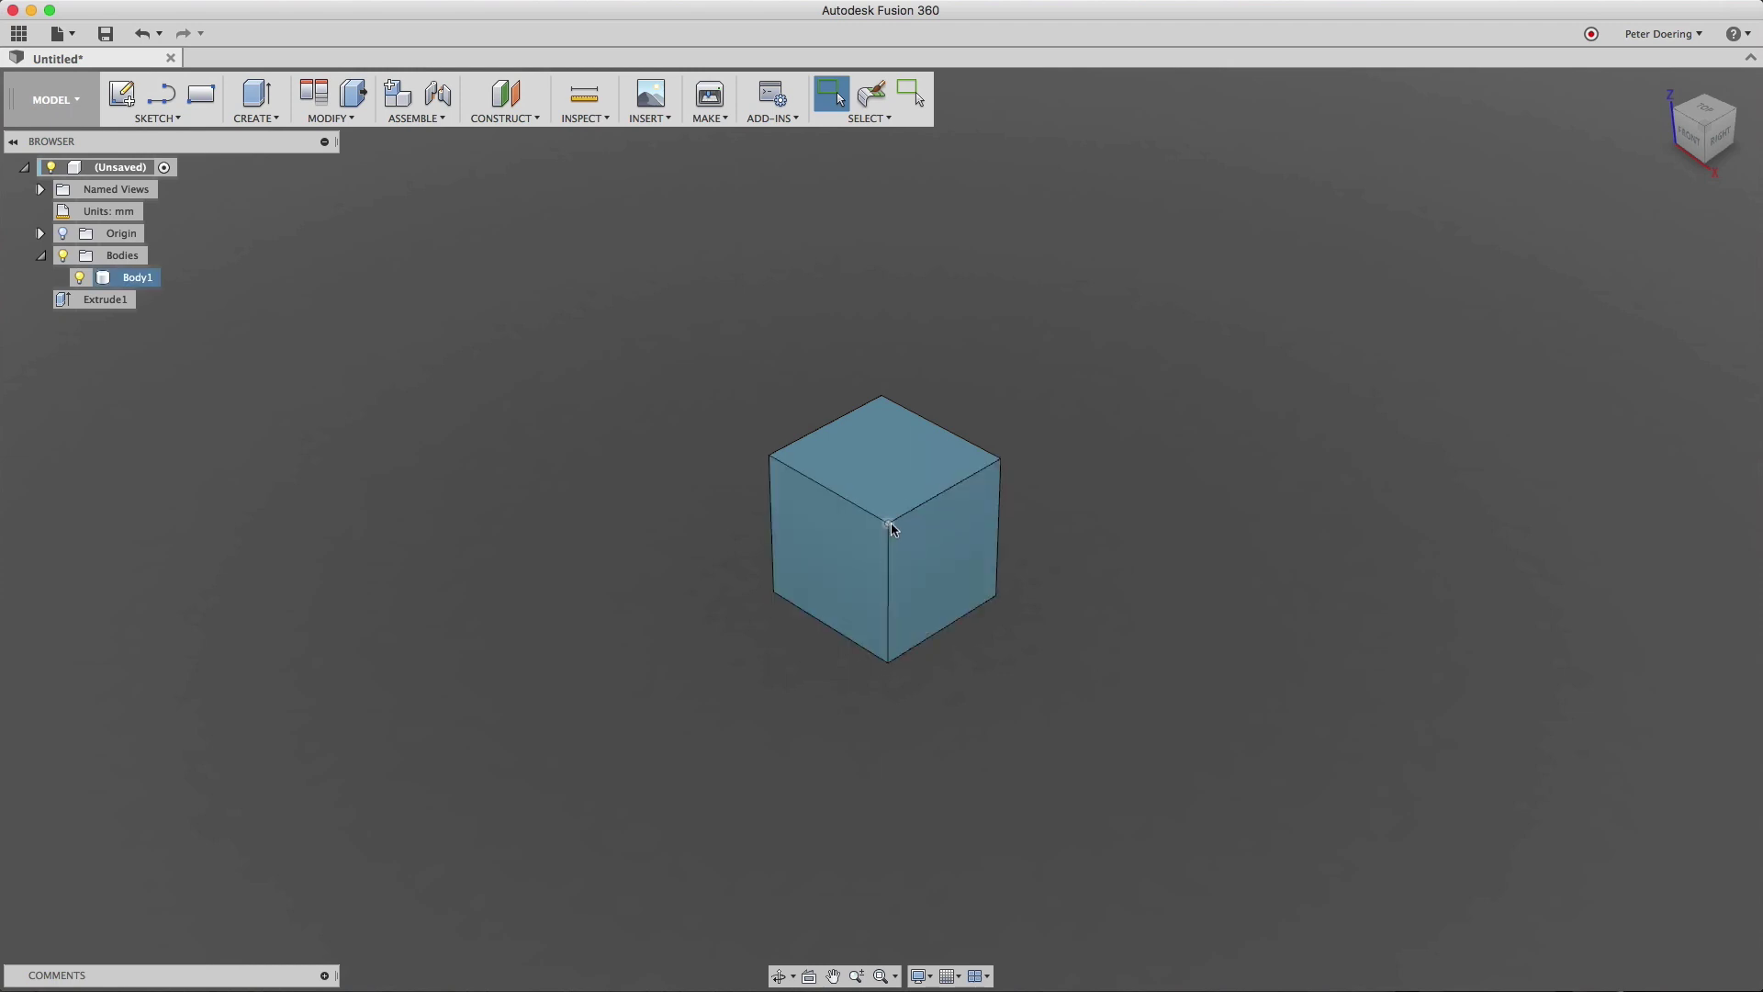
click(932, 555)
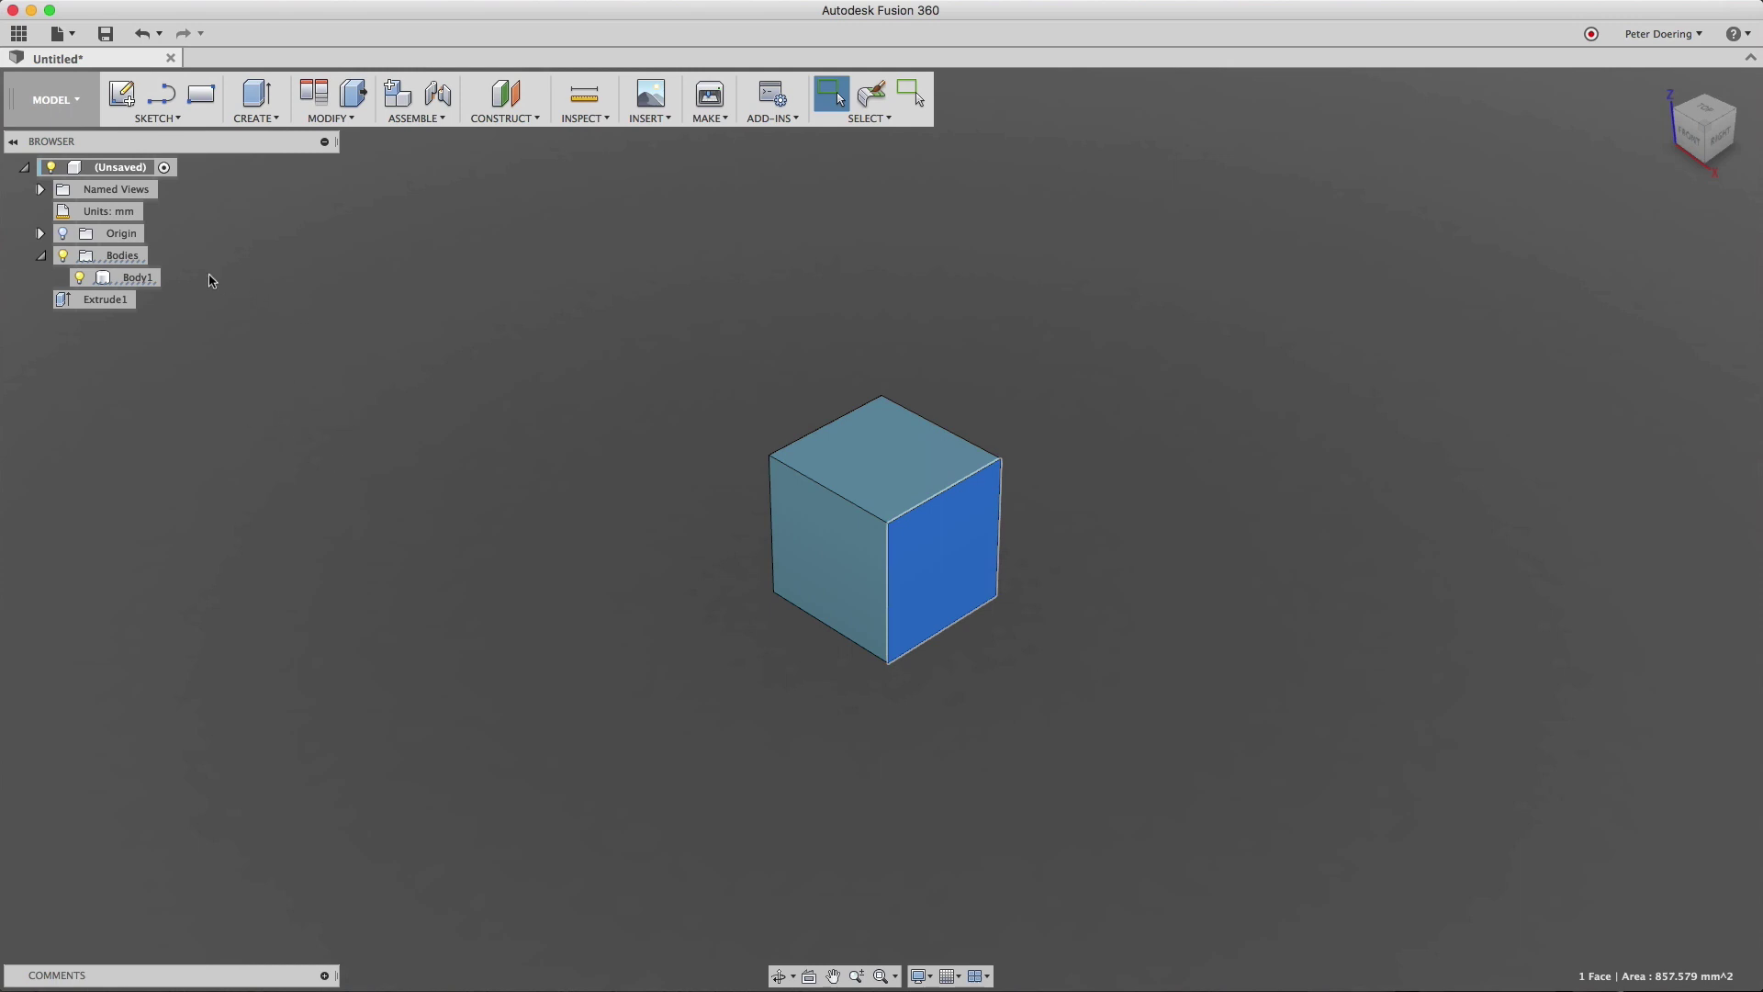
right_click(1231, 360)
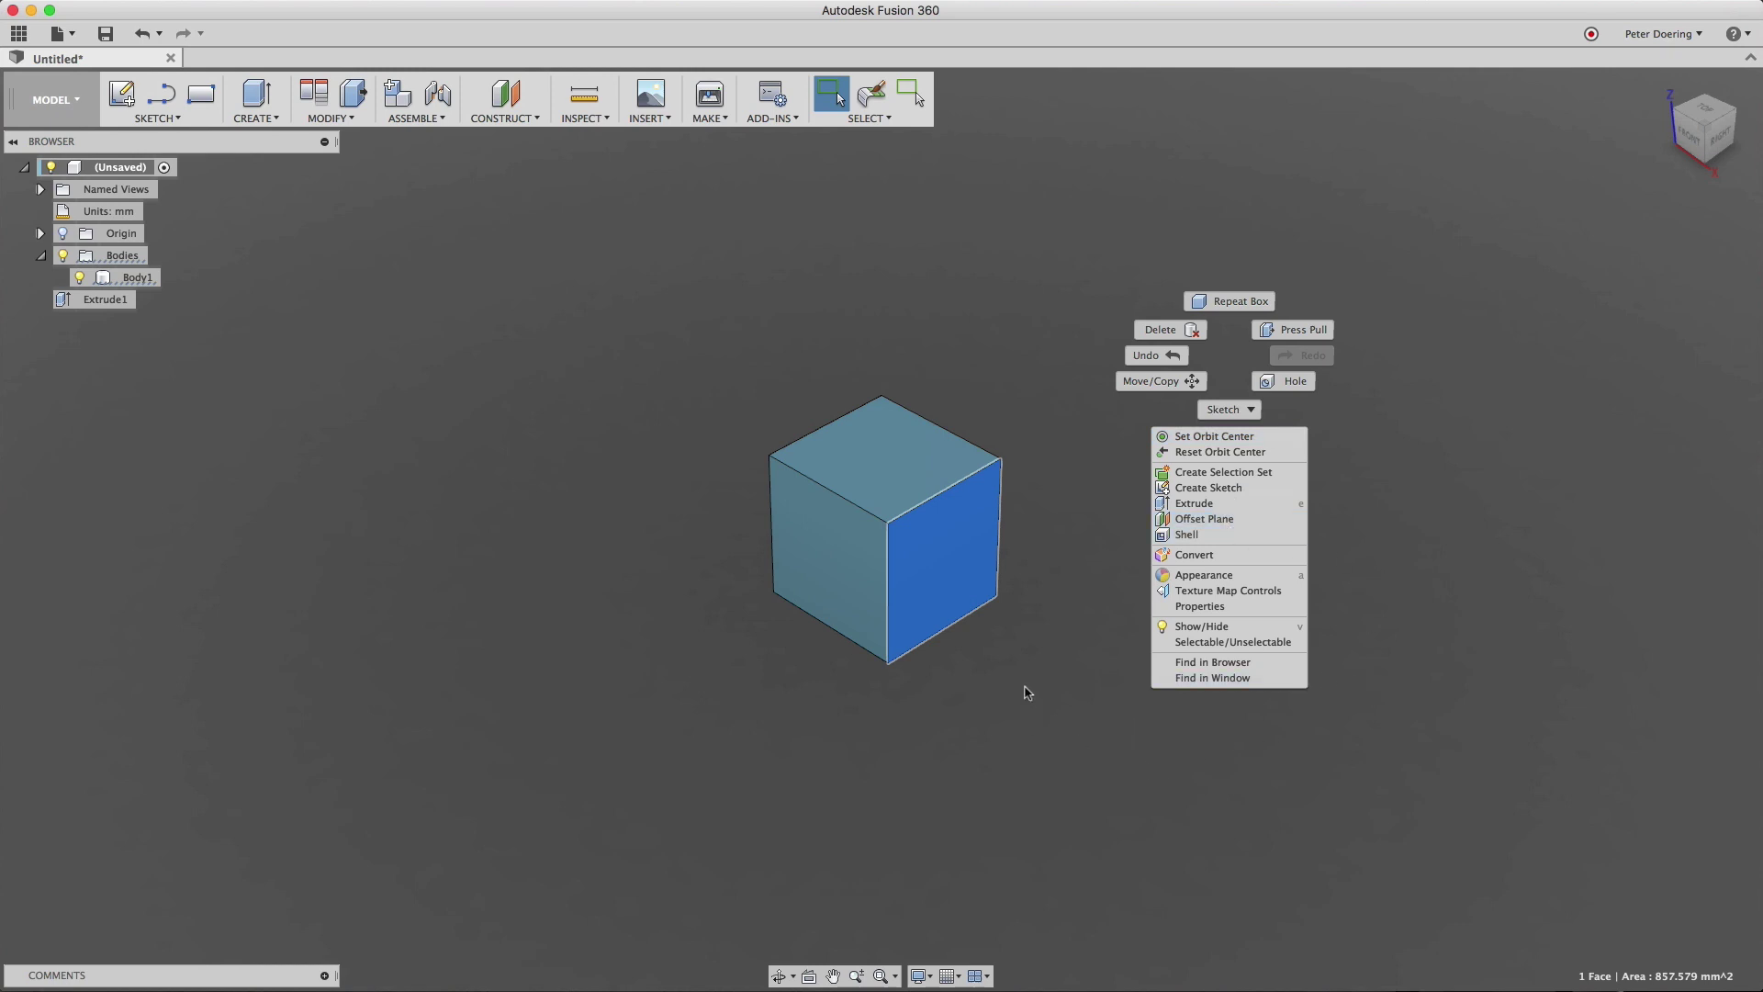
click(1042, 692)
click(808, 698)
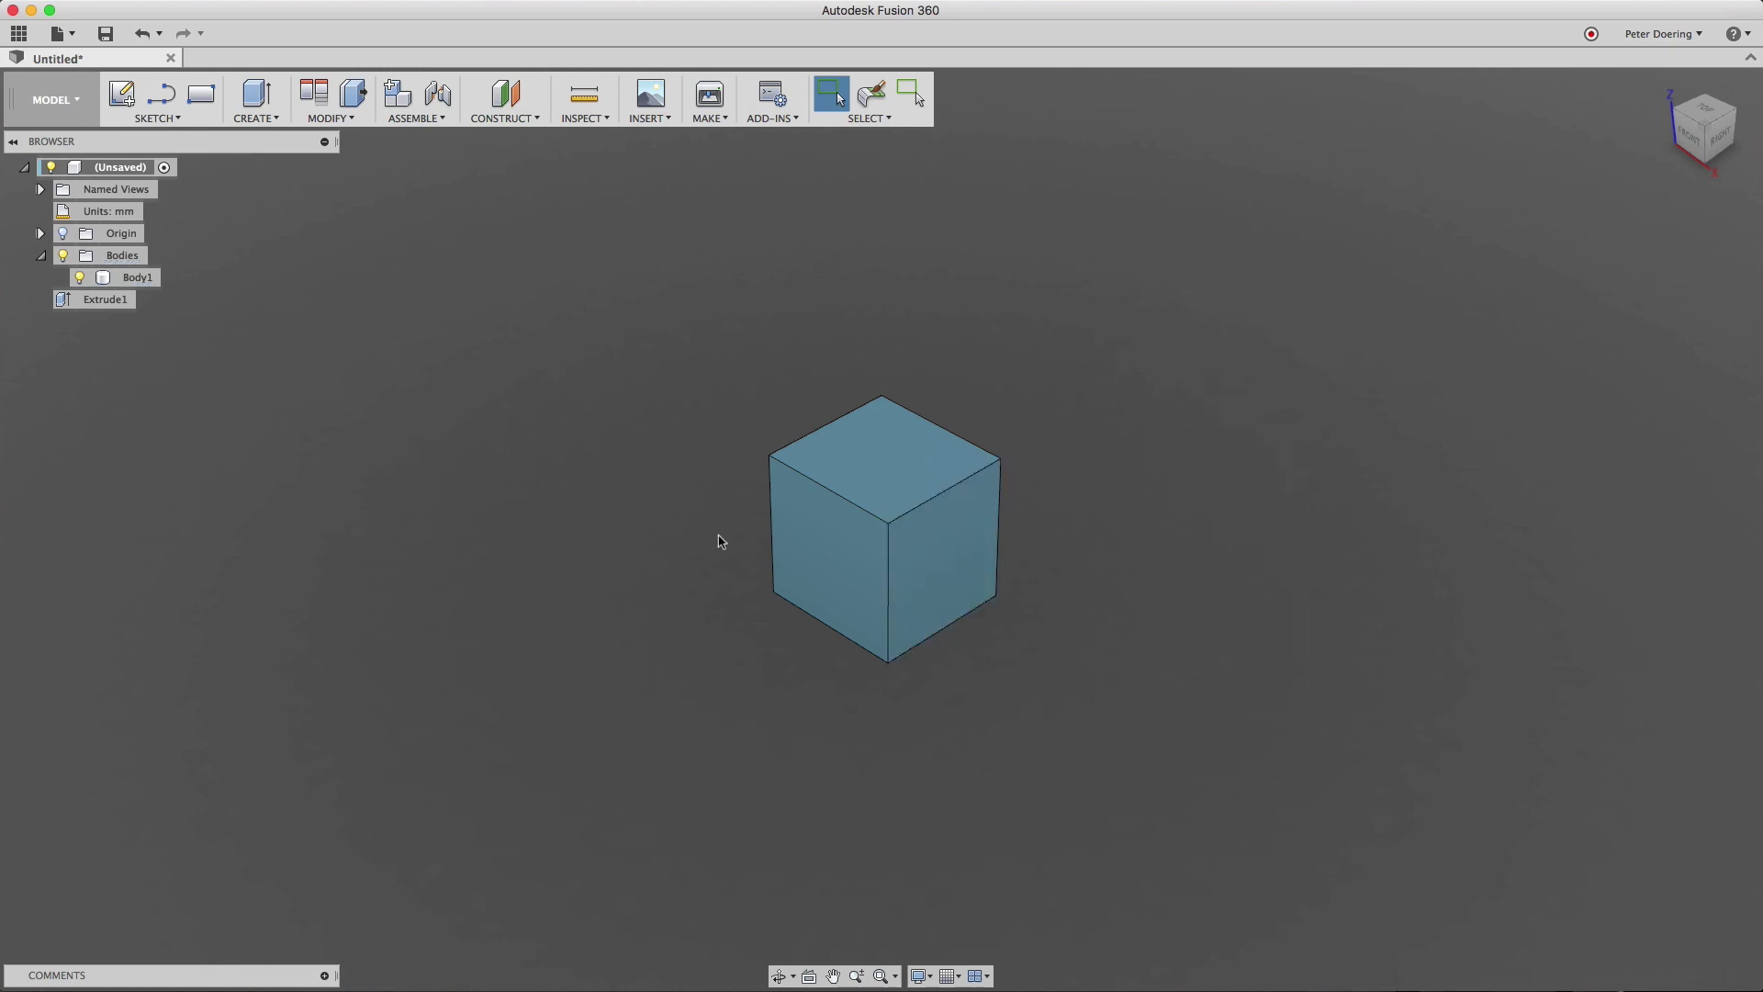
Copy Body1, paste it into the design, and move the pasted body about 61.35 mm along X.
click(147, 279)
right_click(224, 288)
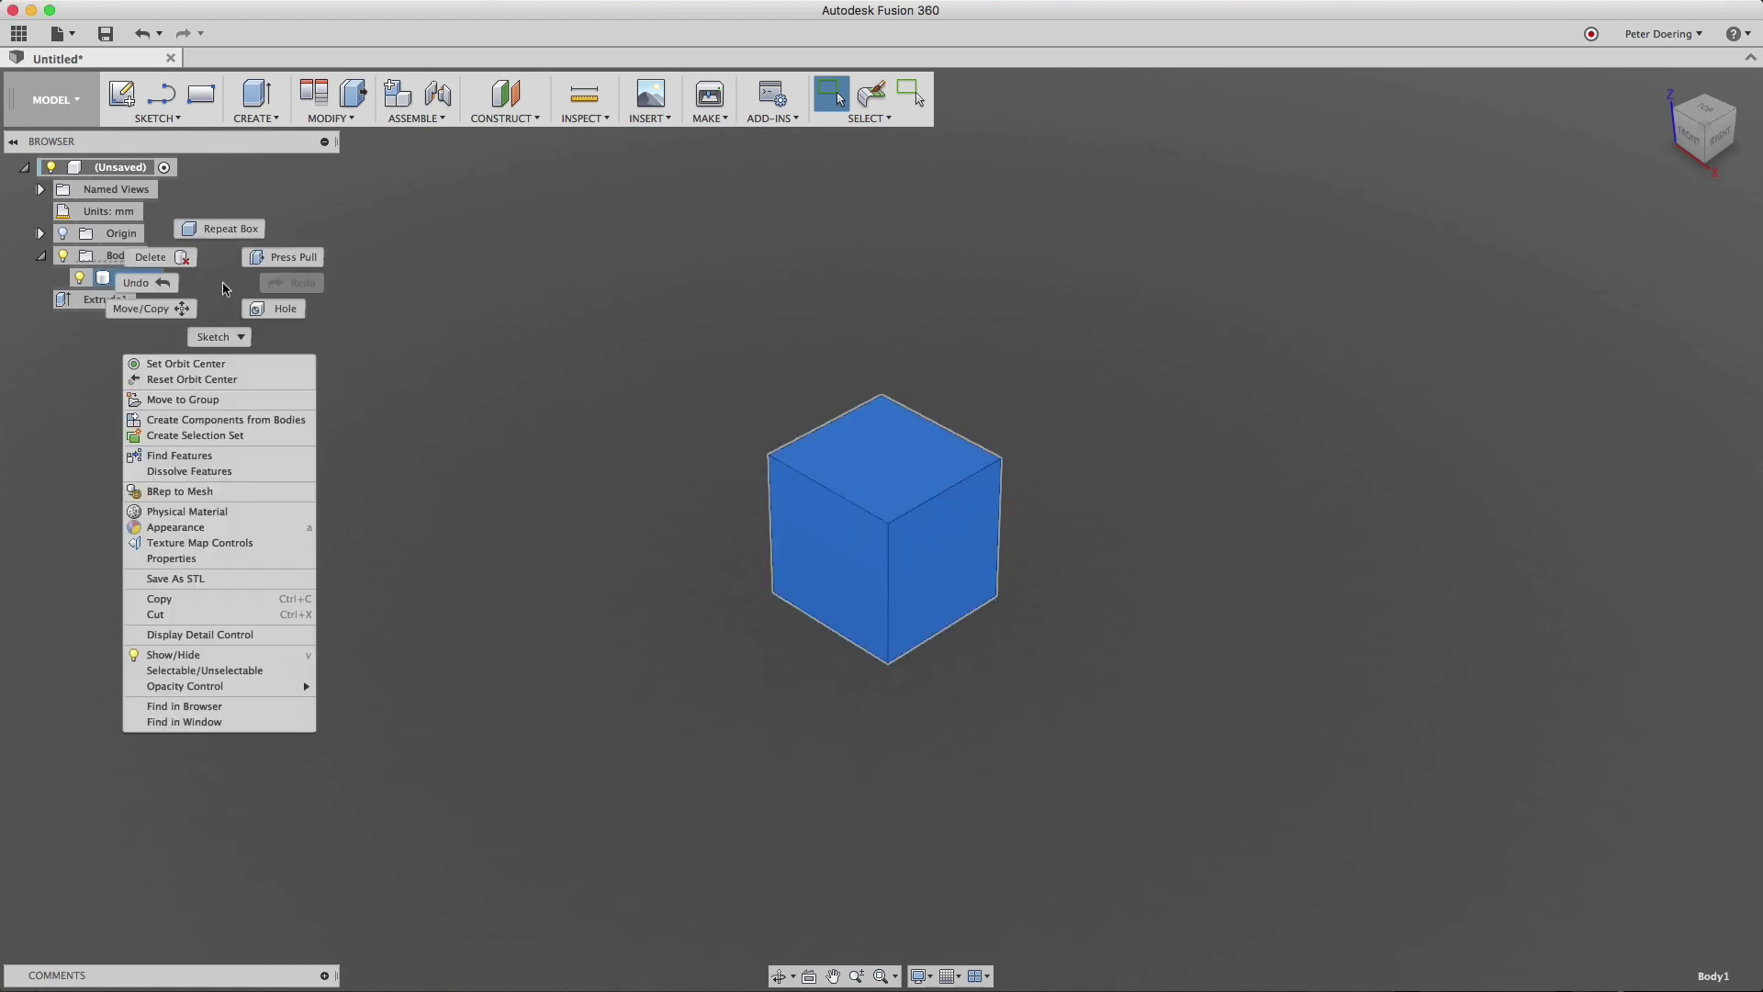
click(188, 597)
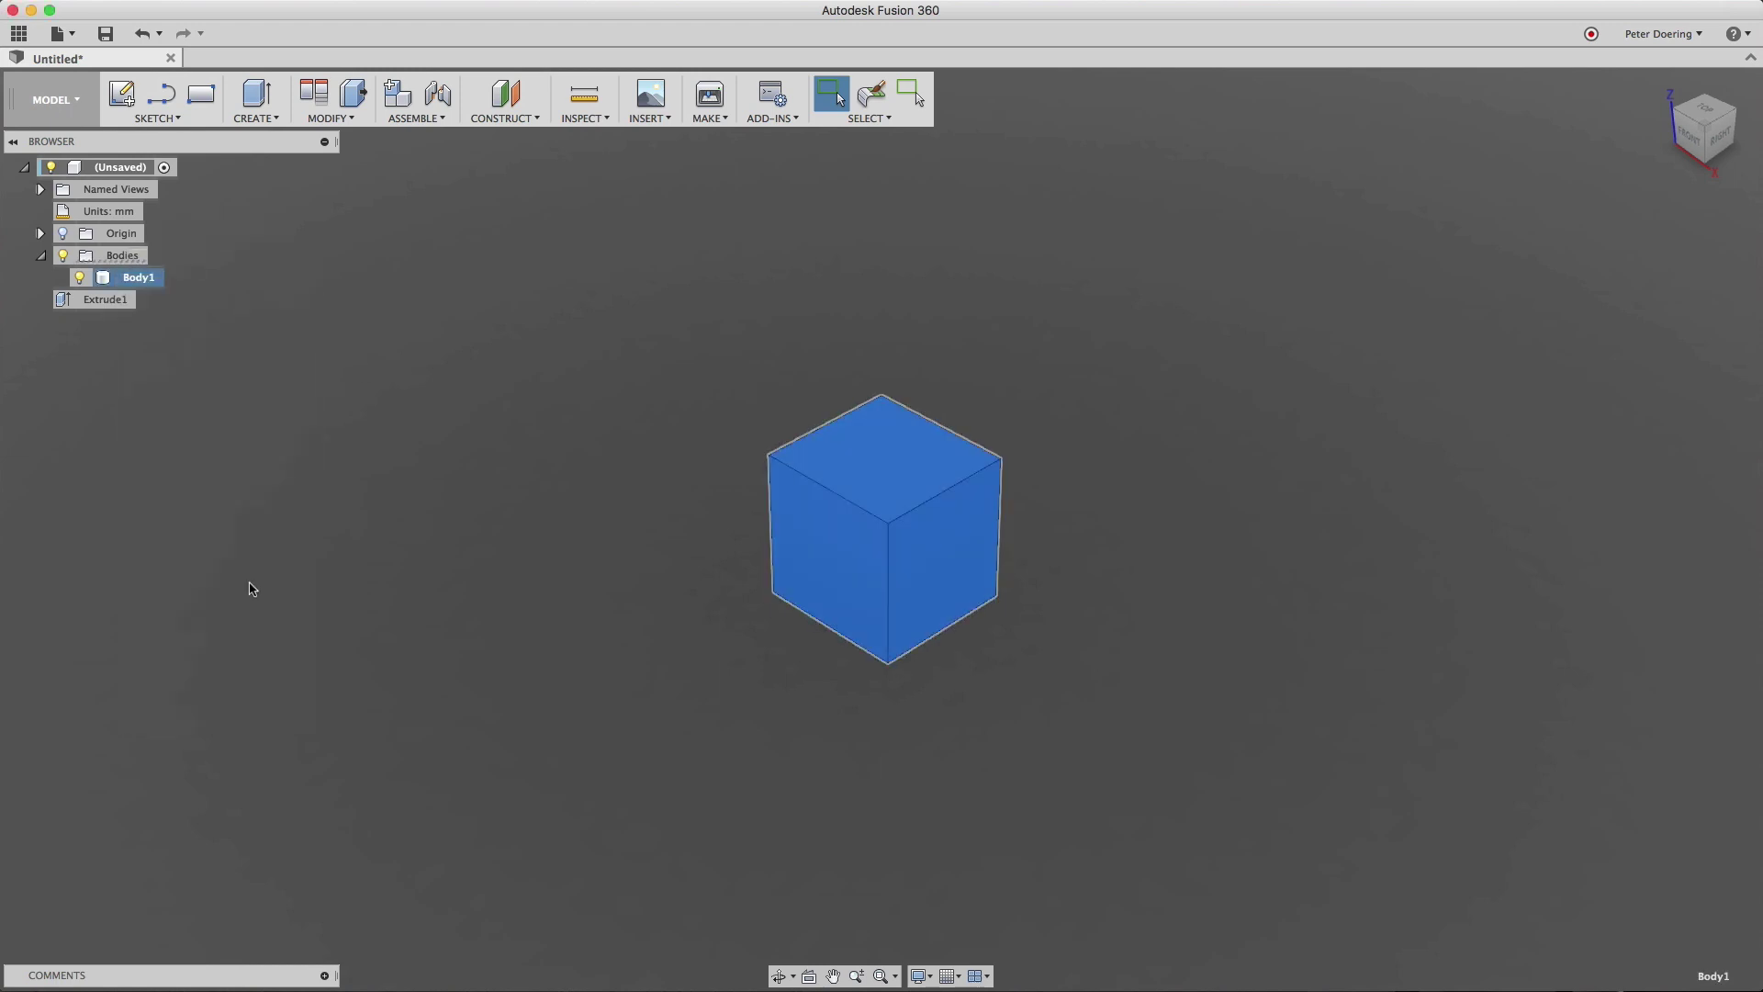
click(409, 440)
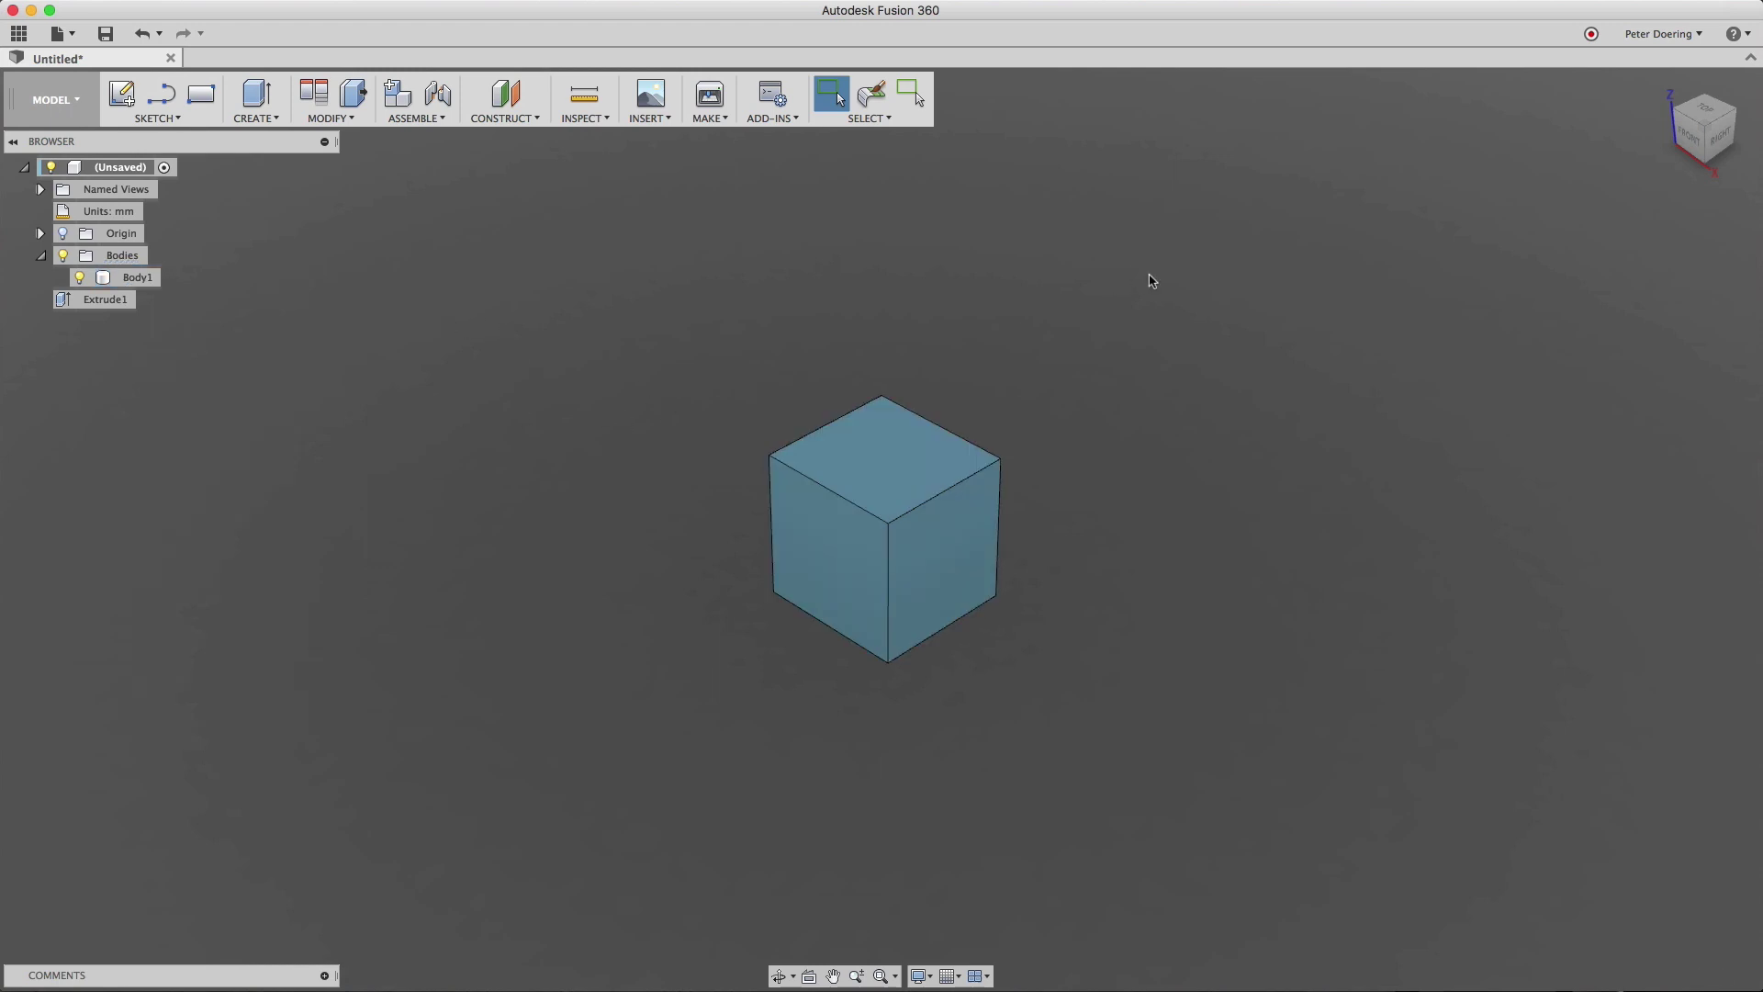
right_click(1295, 299)
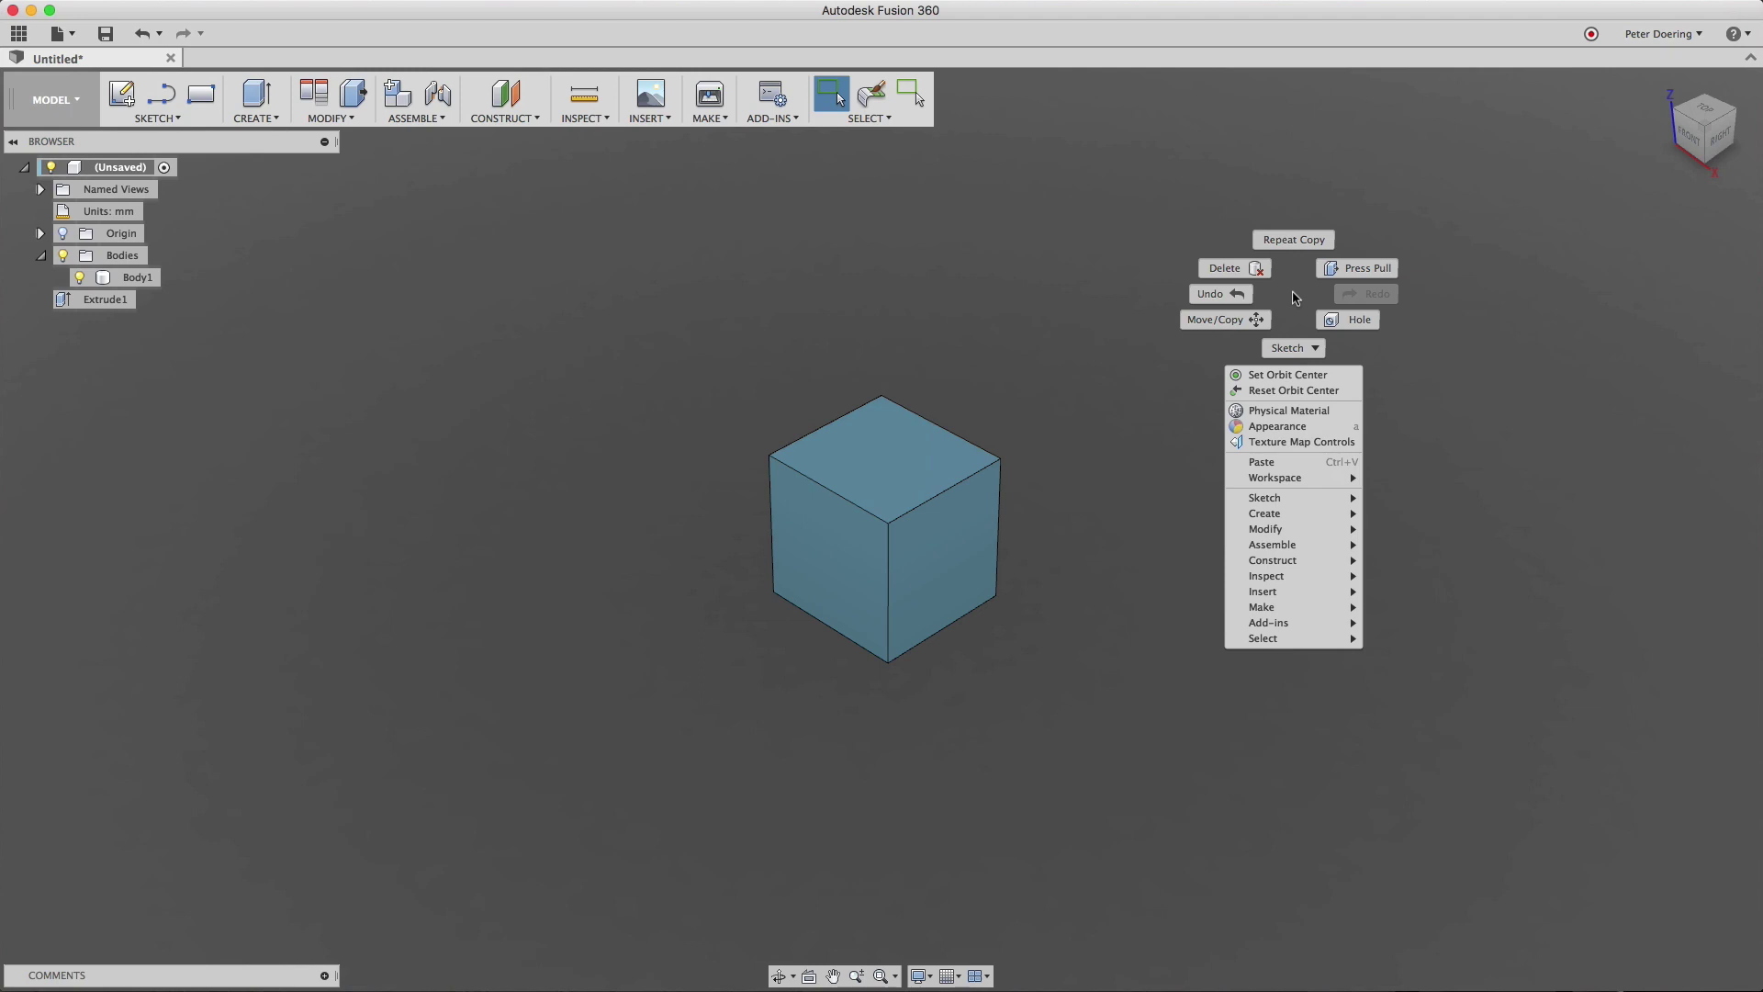
click(1298, 465)
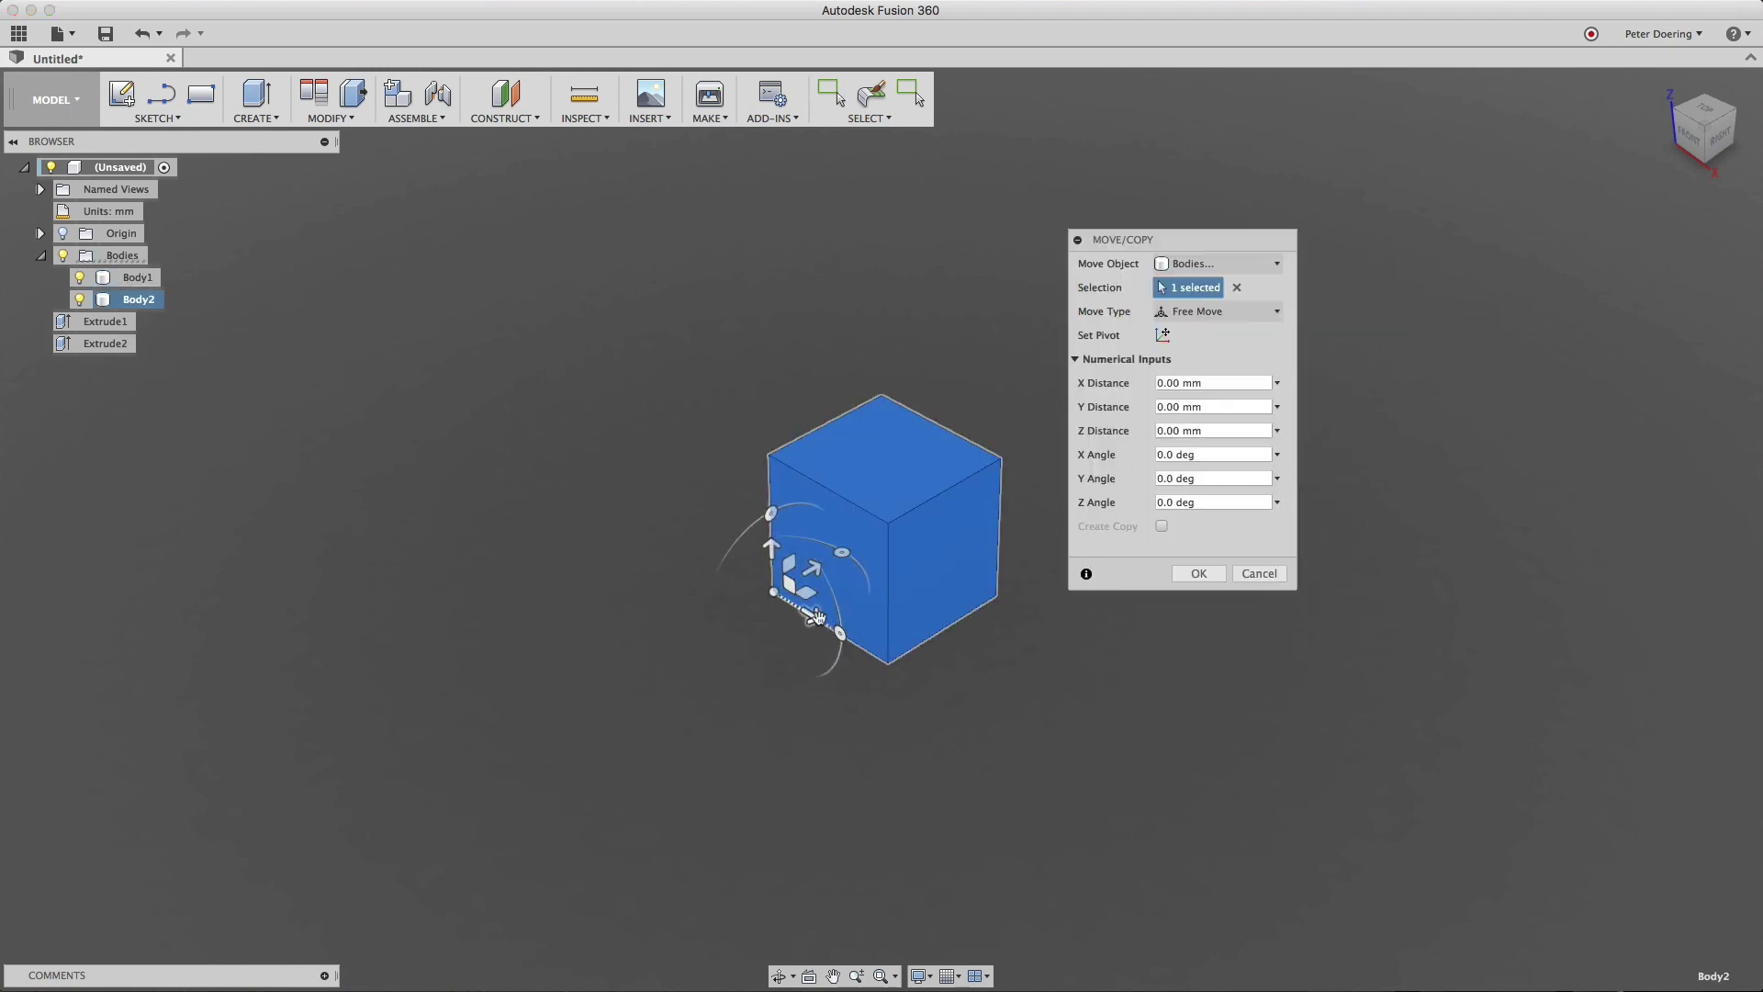
drag(818, 616, 1057, 769)
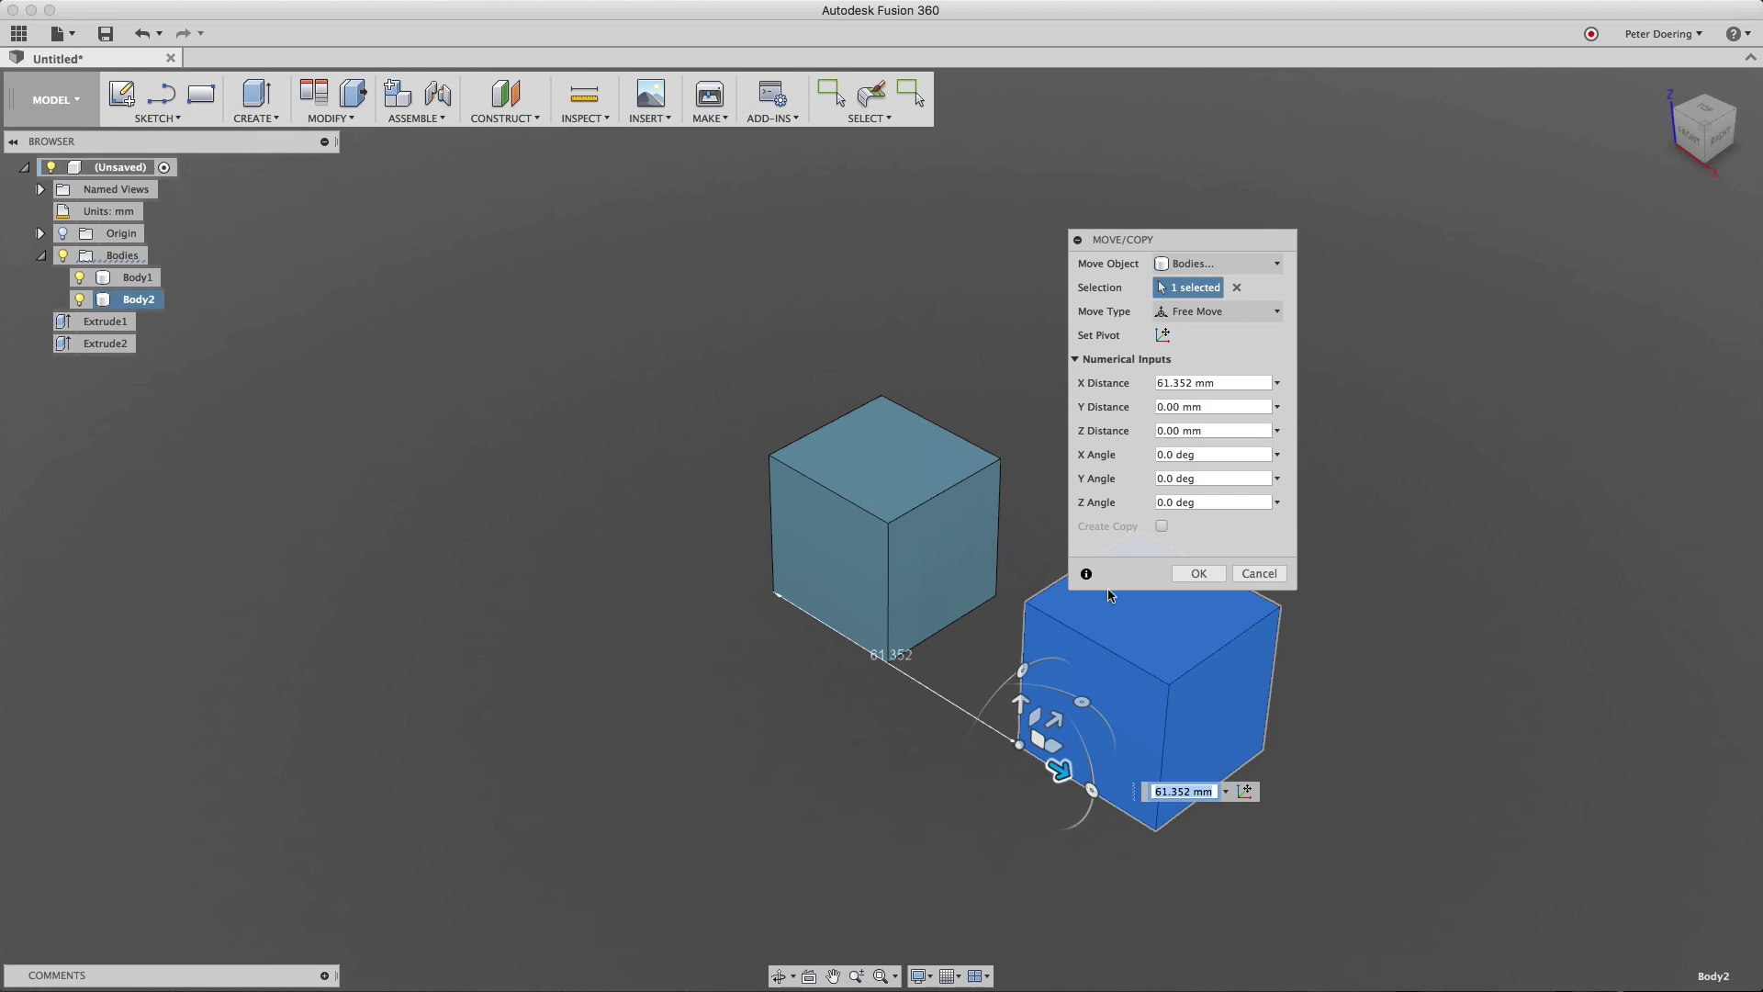
click(1198, 573)
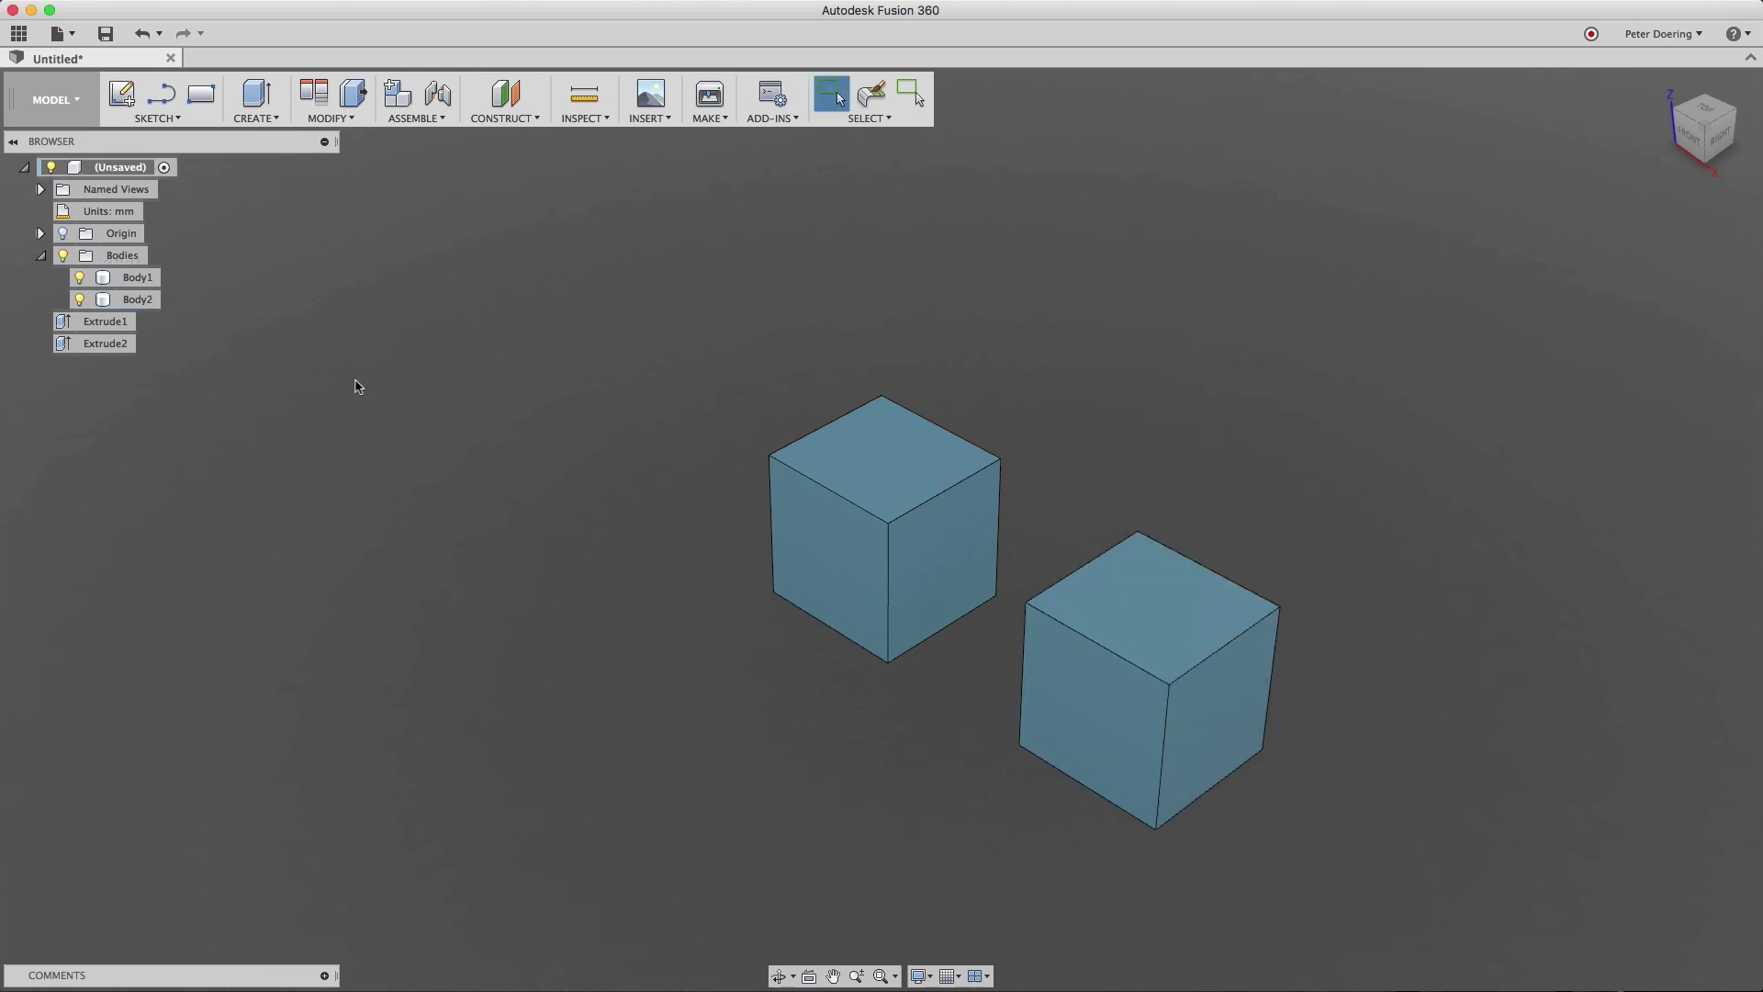
Press Pull the front face of the original box outward by about 18.9 mm.
click(346, 103)
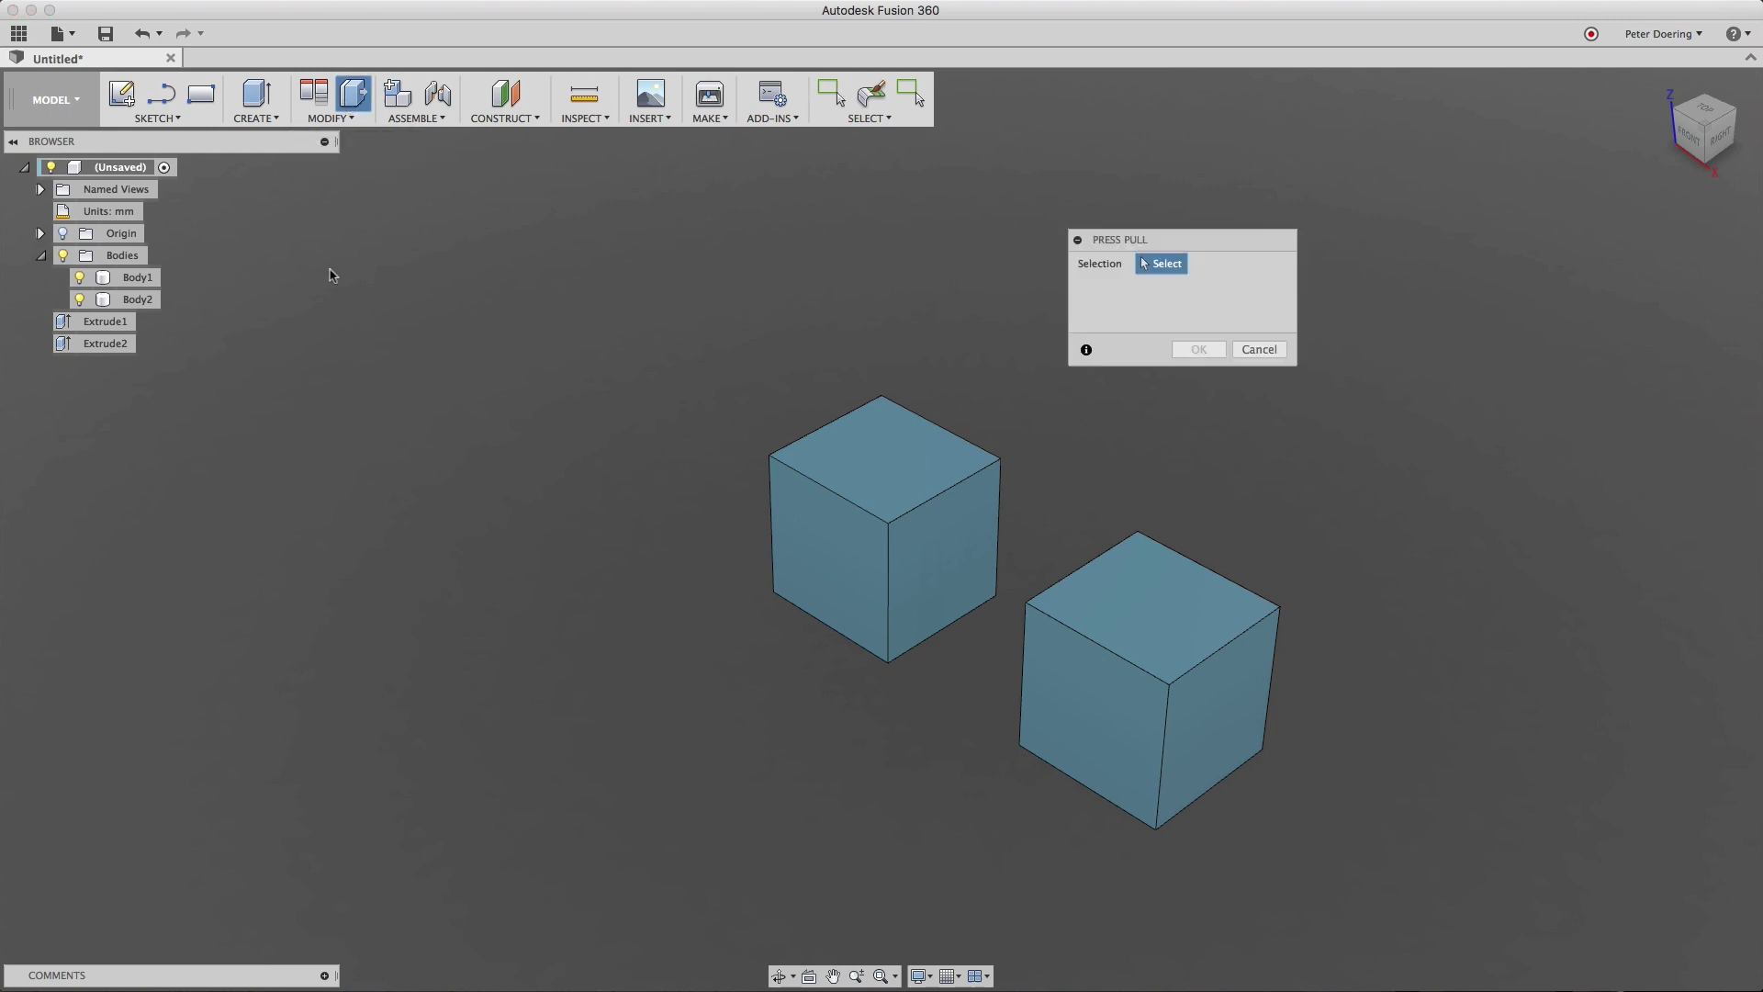
click(808, 577)
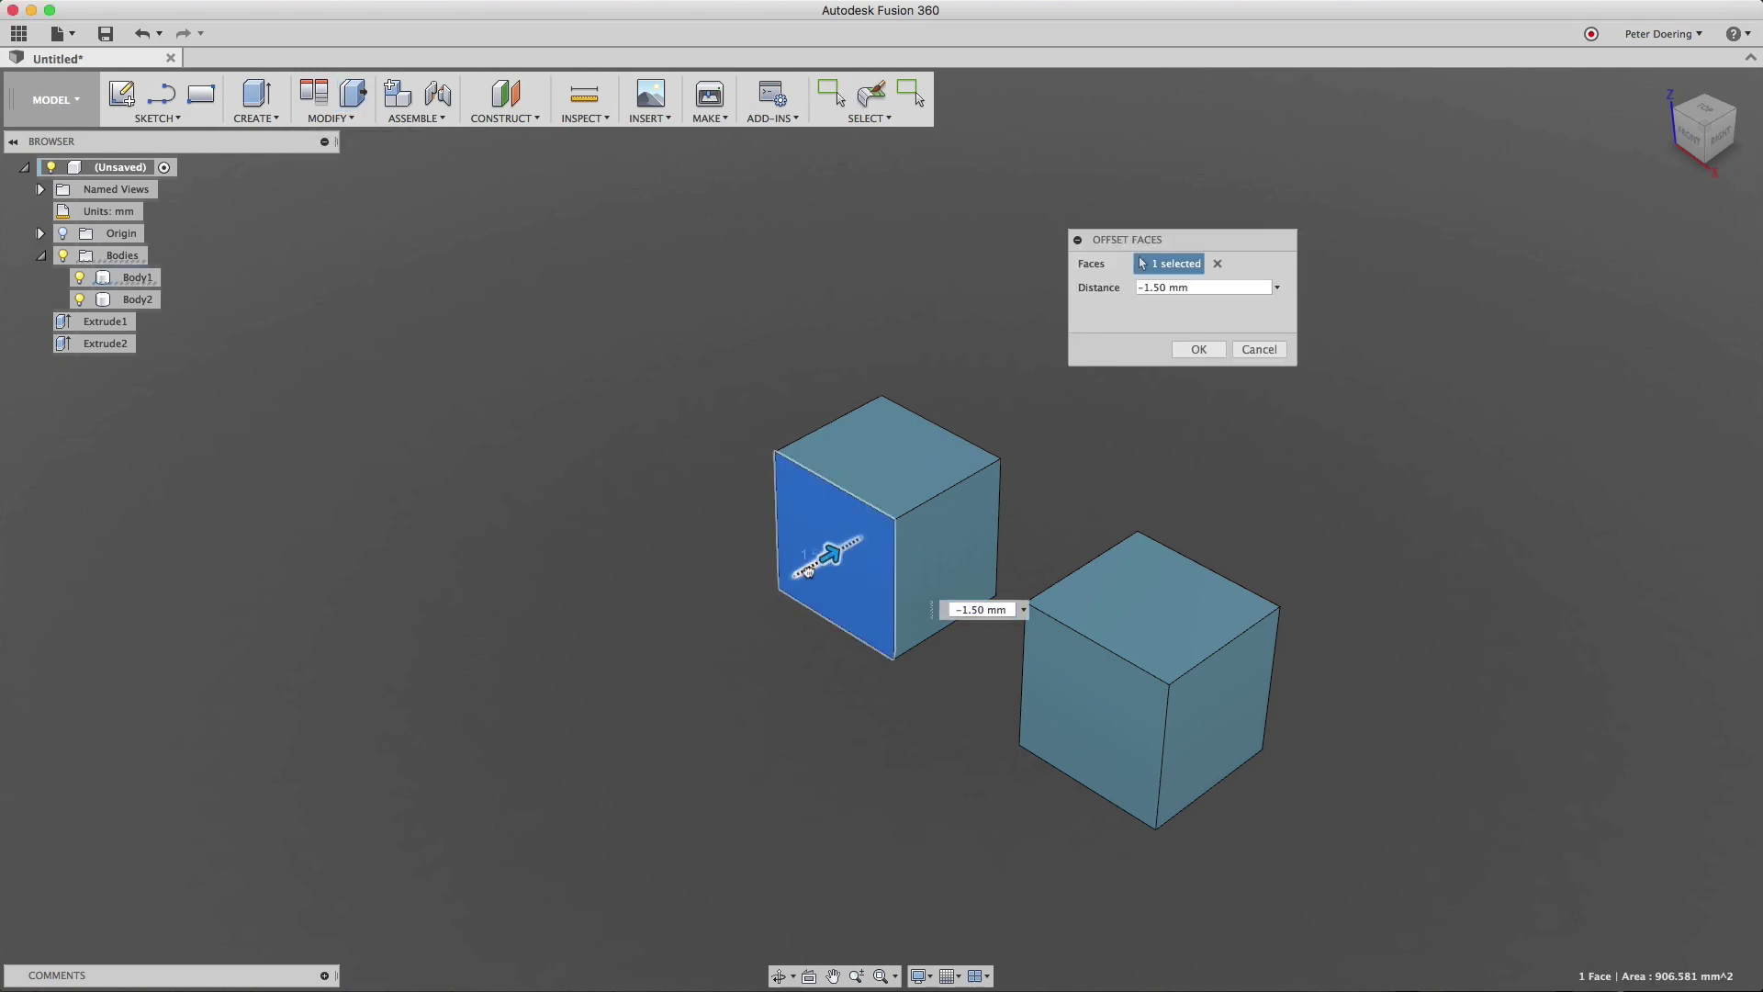
drag(833, 557, 720, 618)
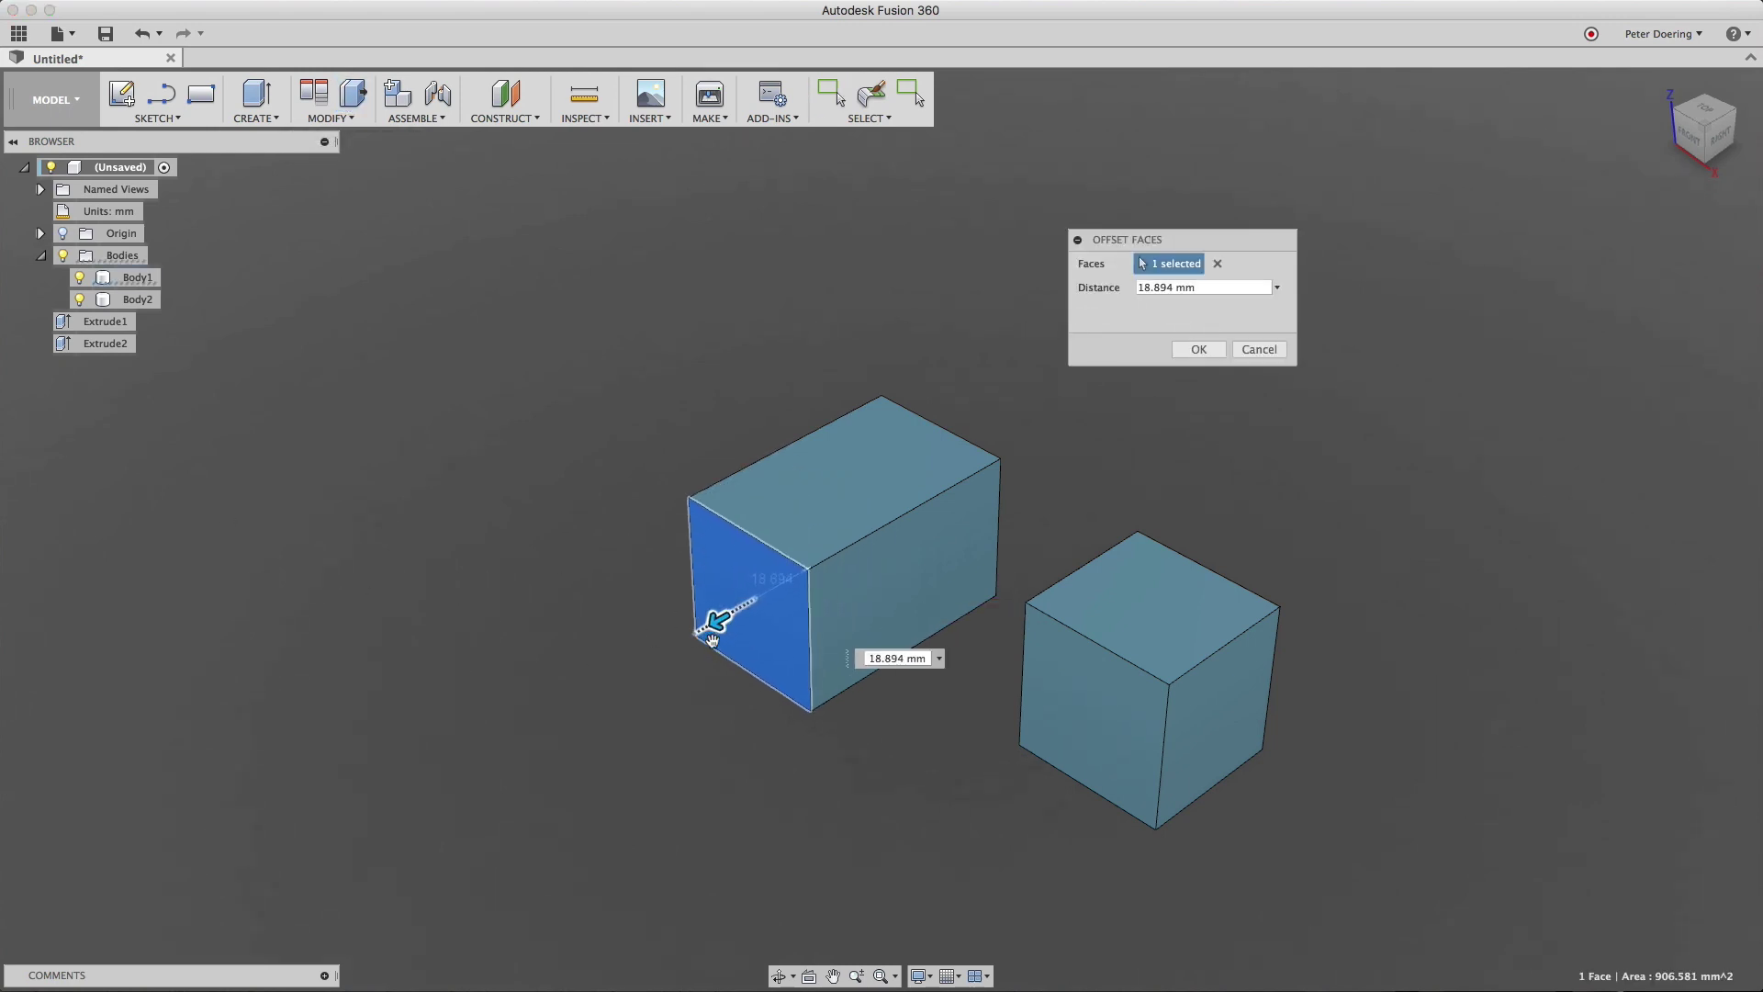
click(1191, 354)
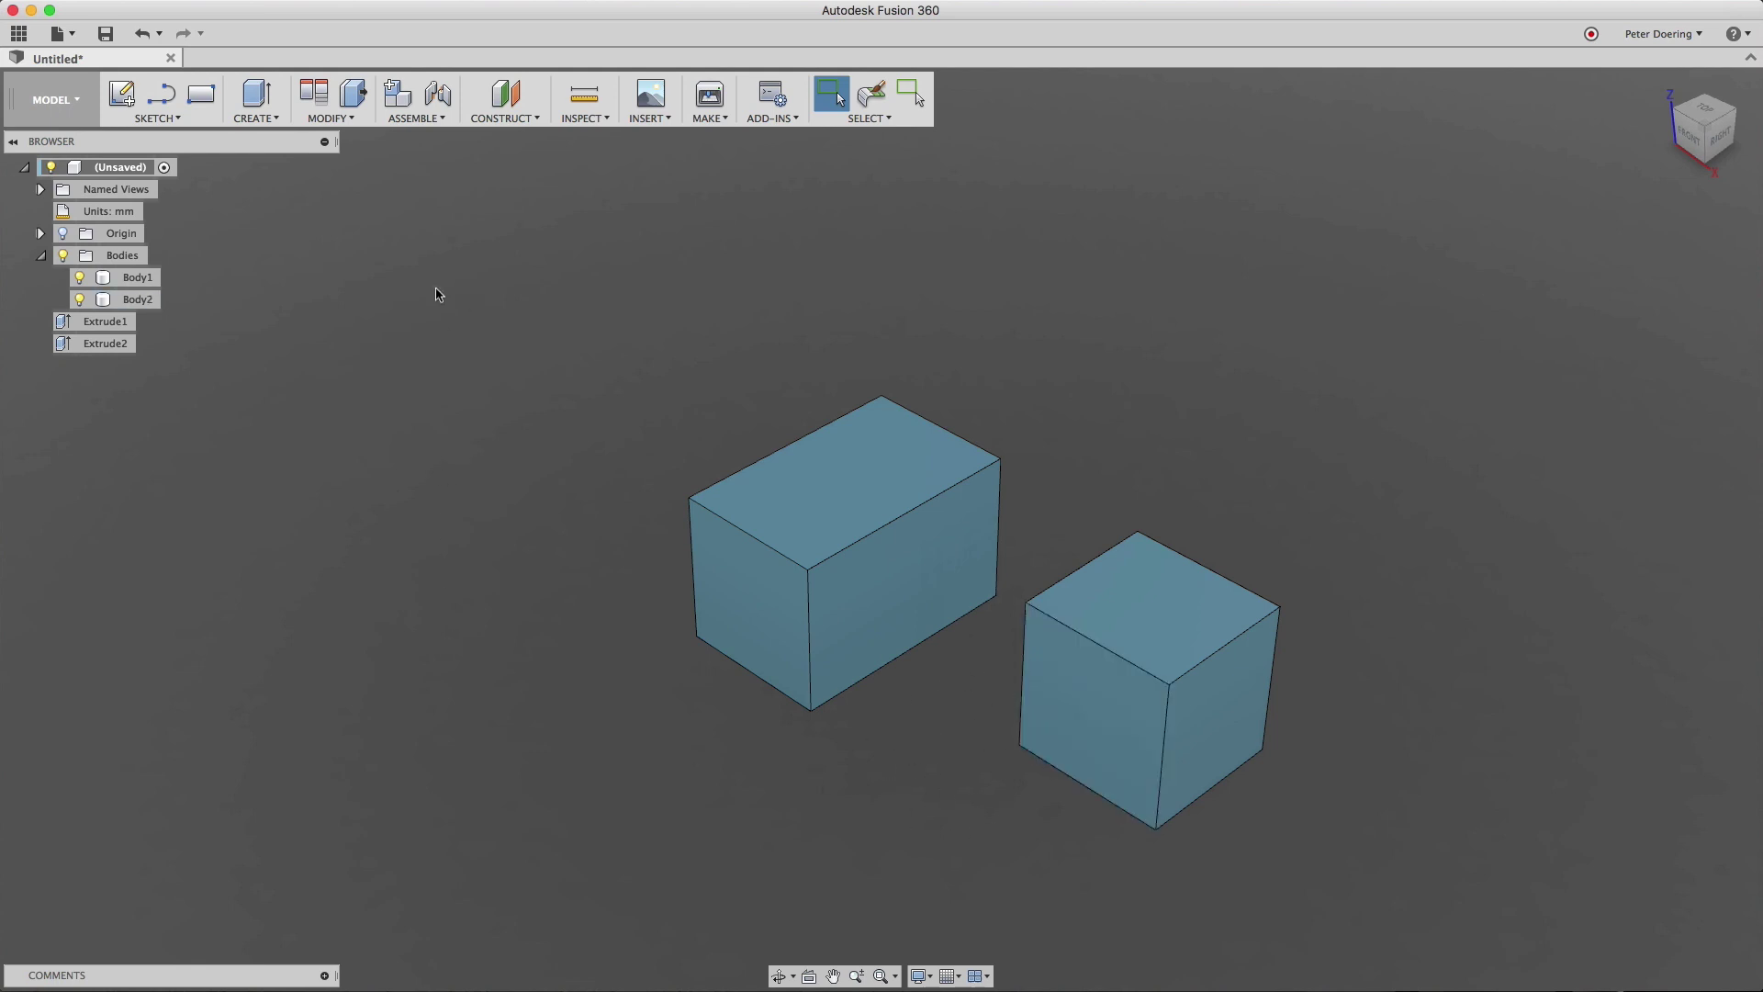
Delete the pasted body Body2 from the design.
right_click(137, 300)
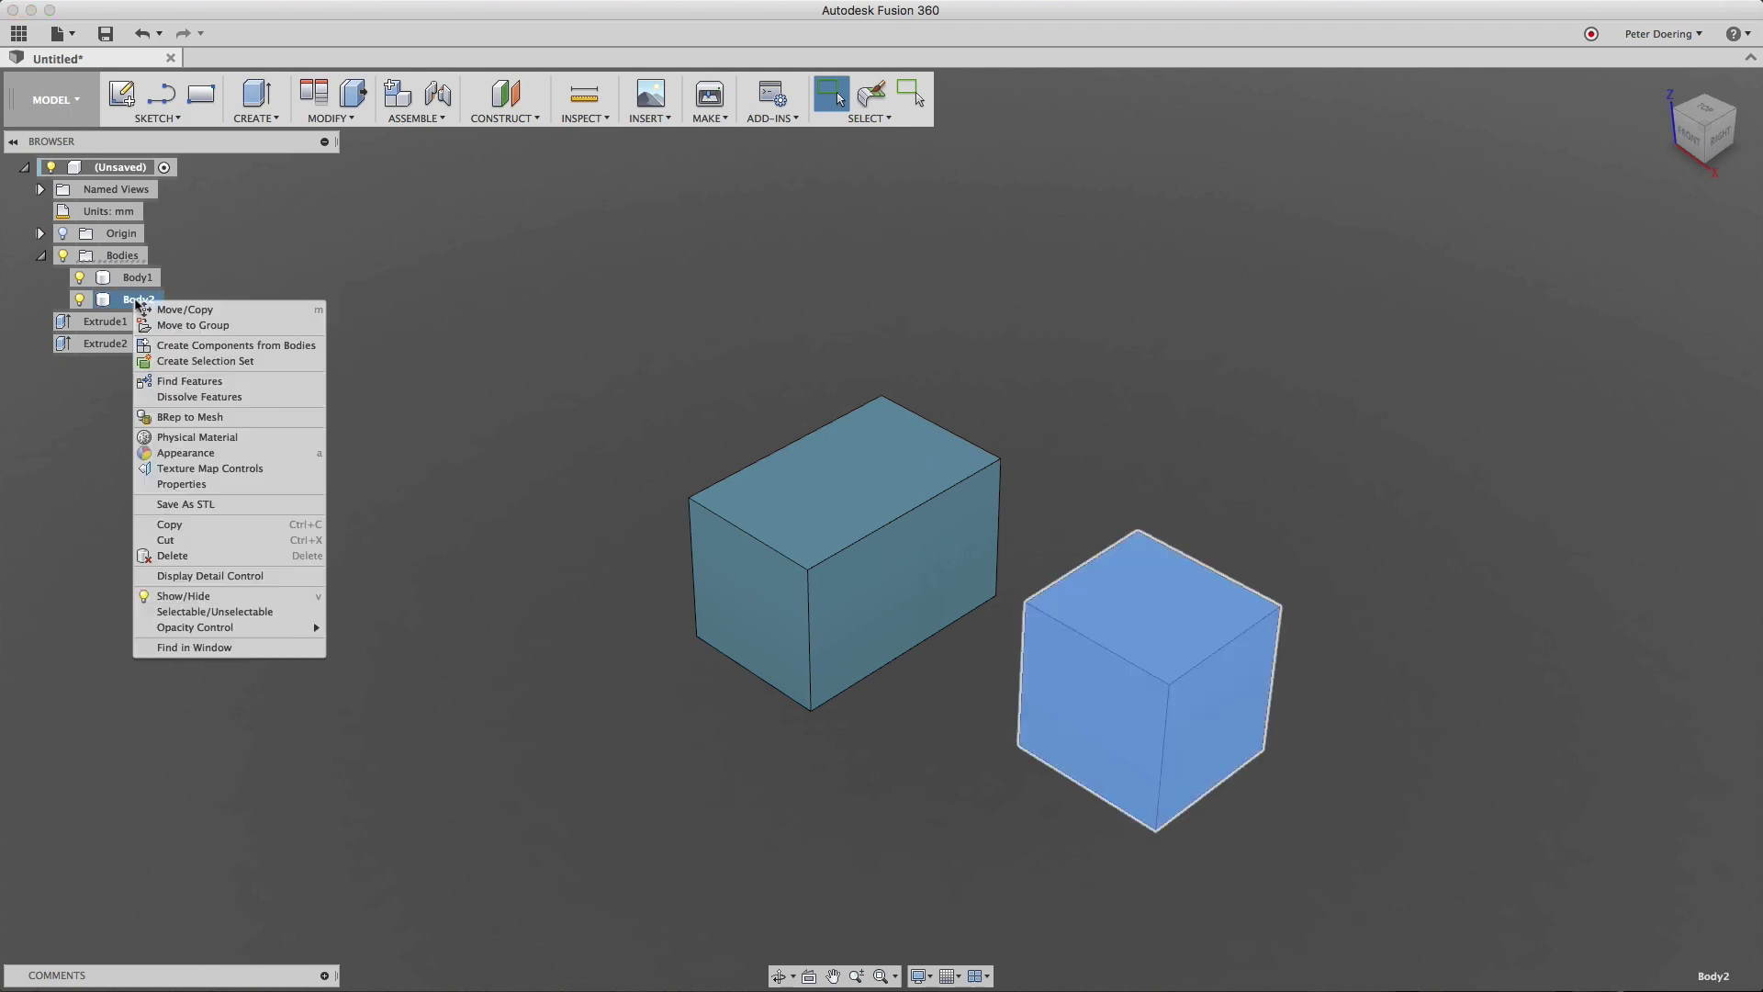
click(180, 557)
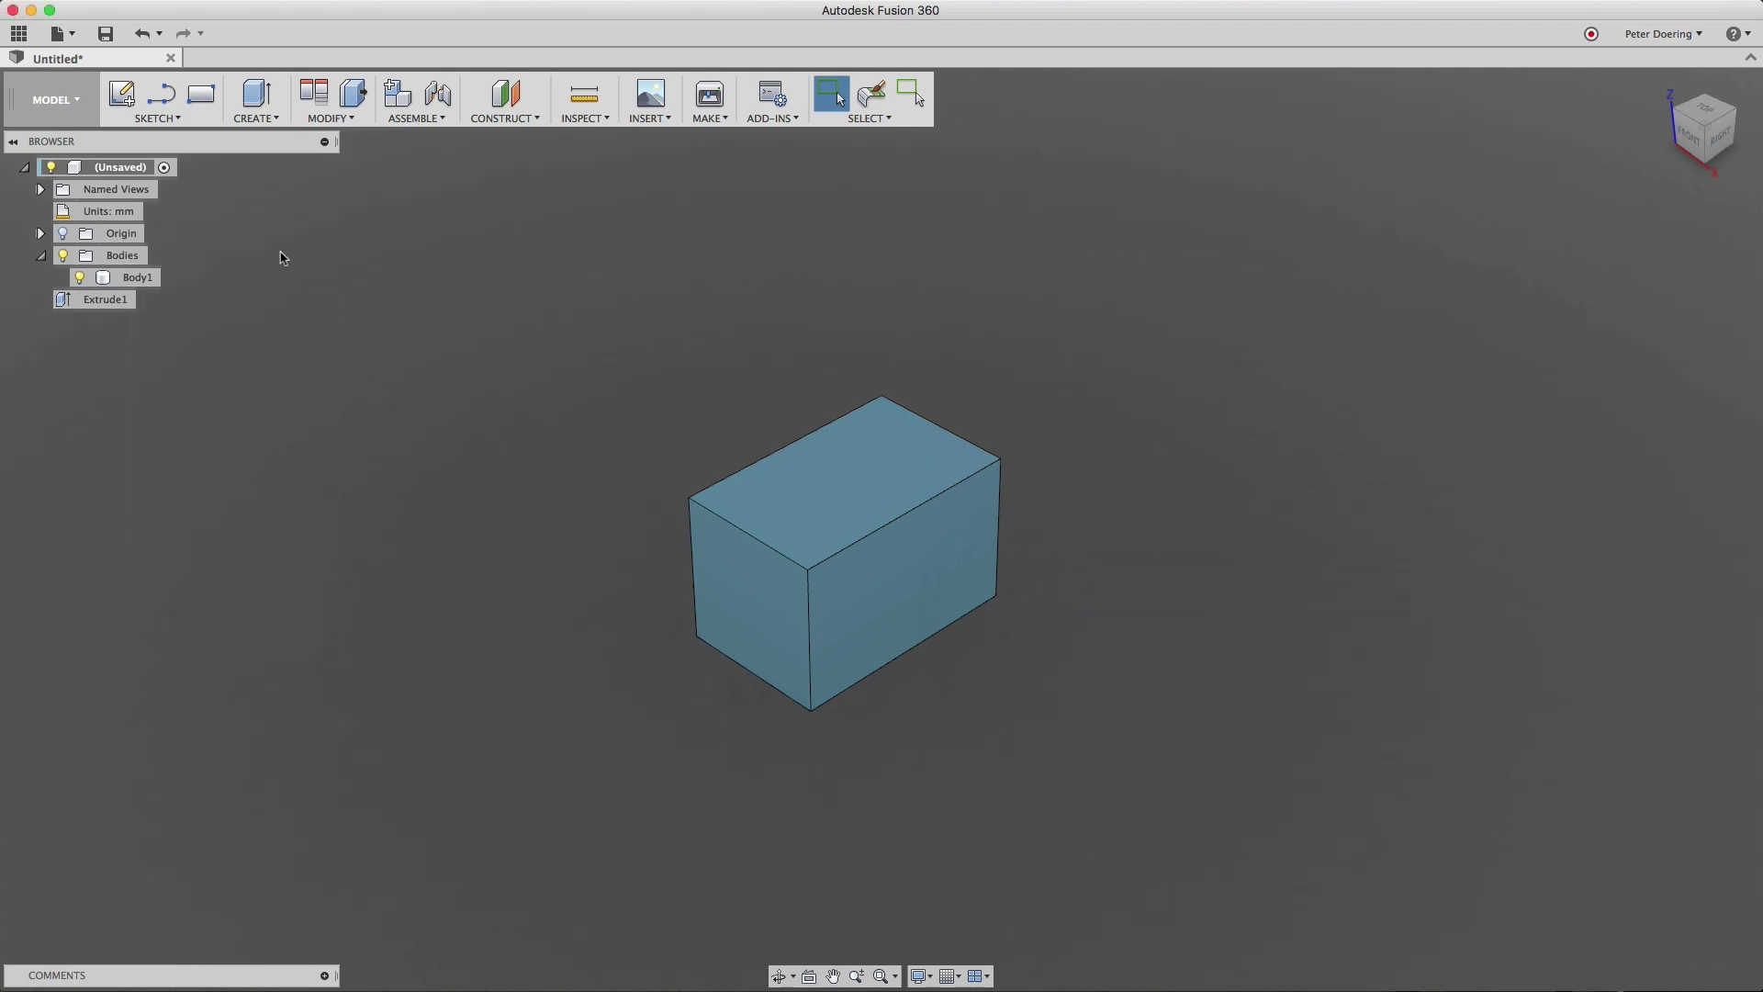
Add a new empty component under the root of the design and make the root component active again.
right_click(126, 170)
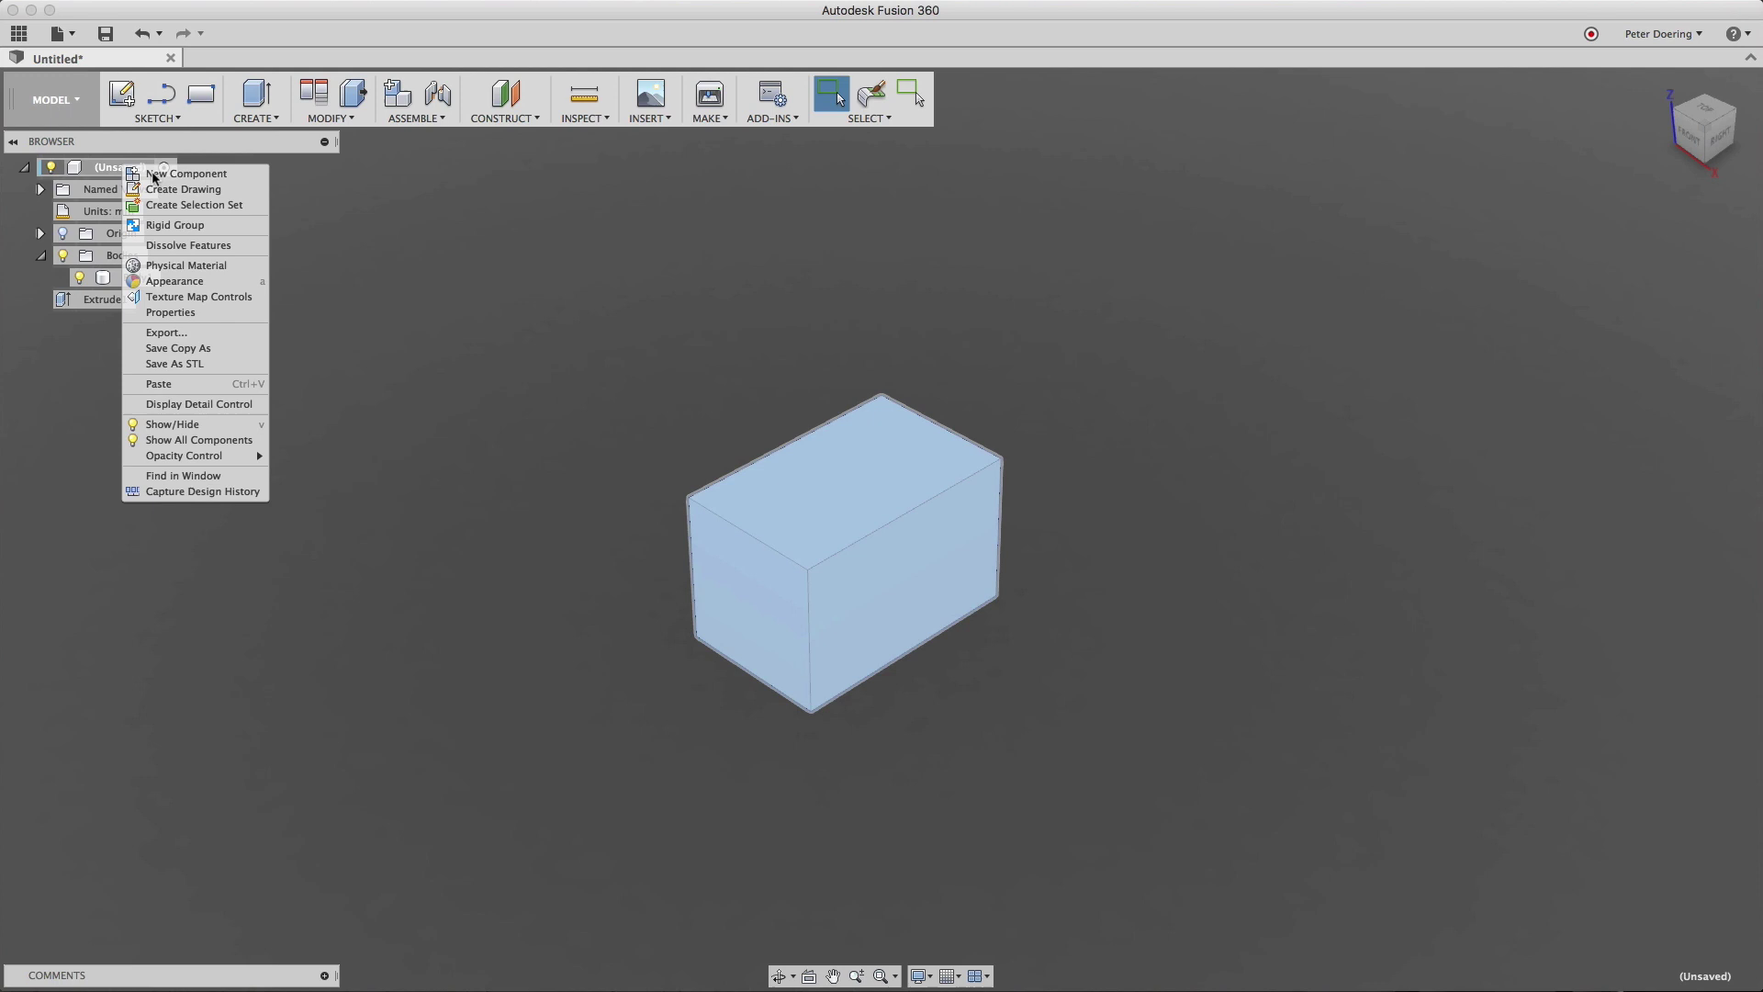
click(206, 176)
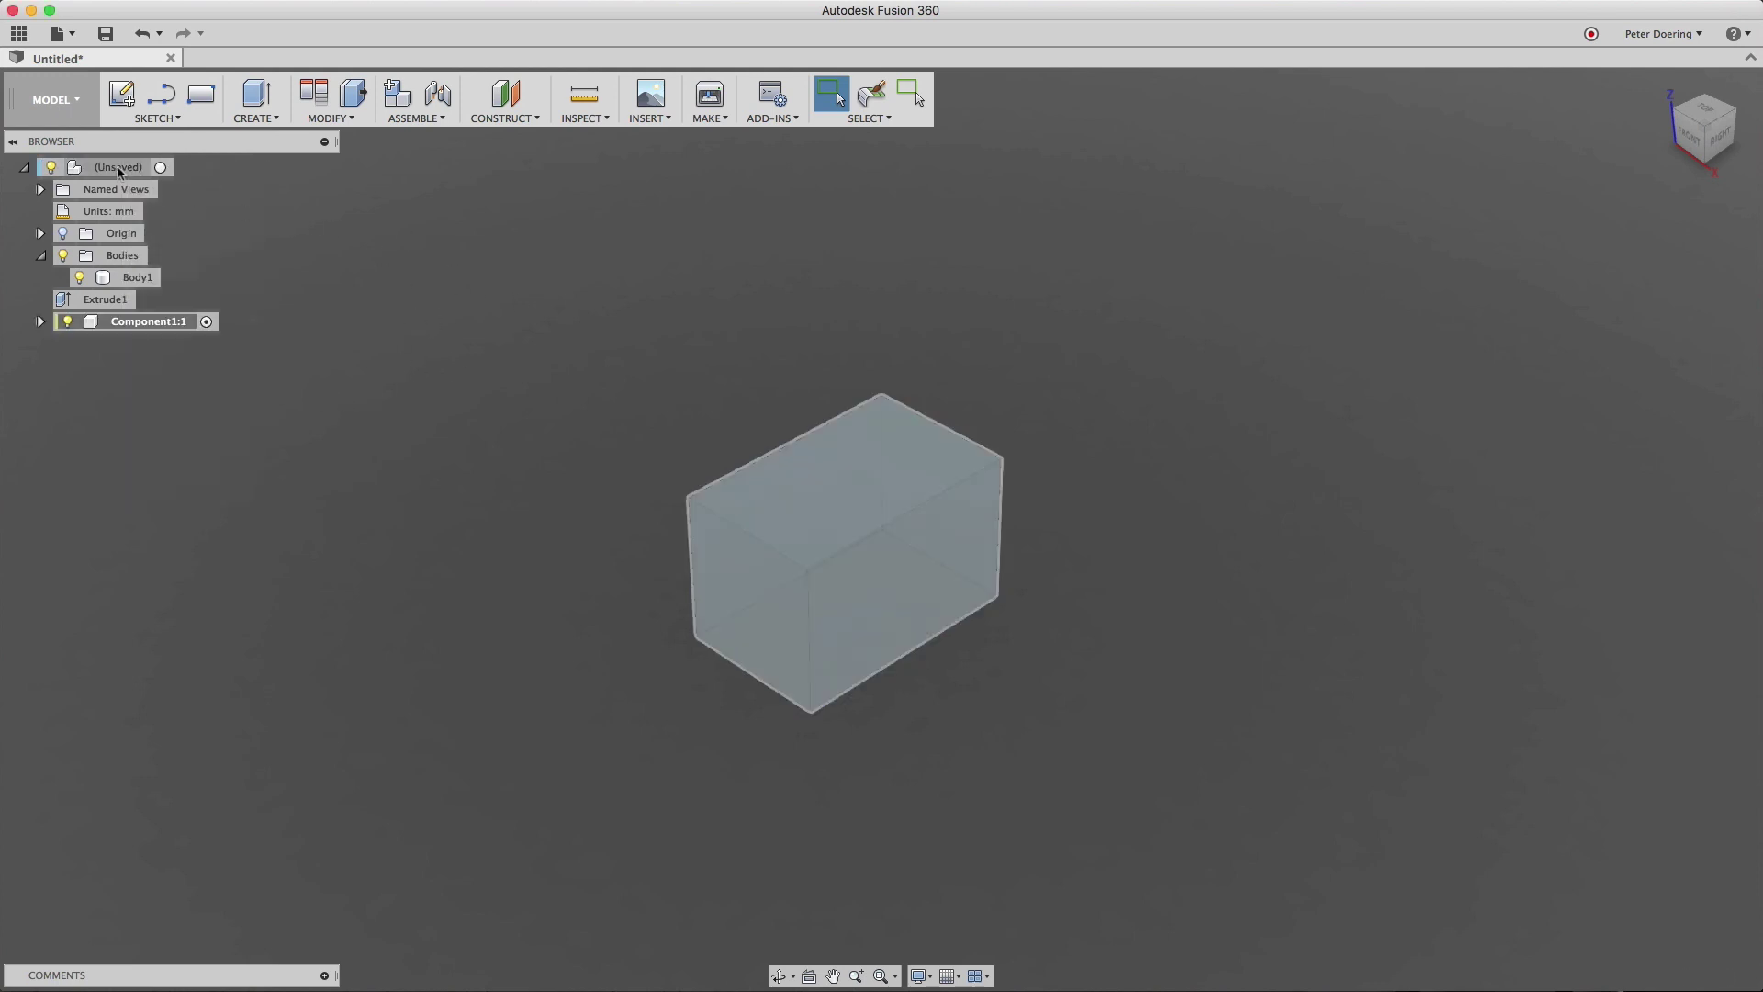
click(163, 171)
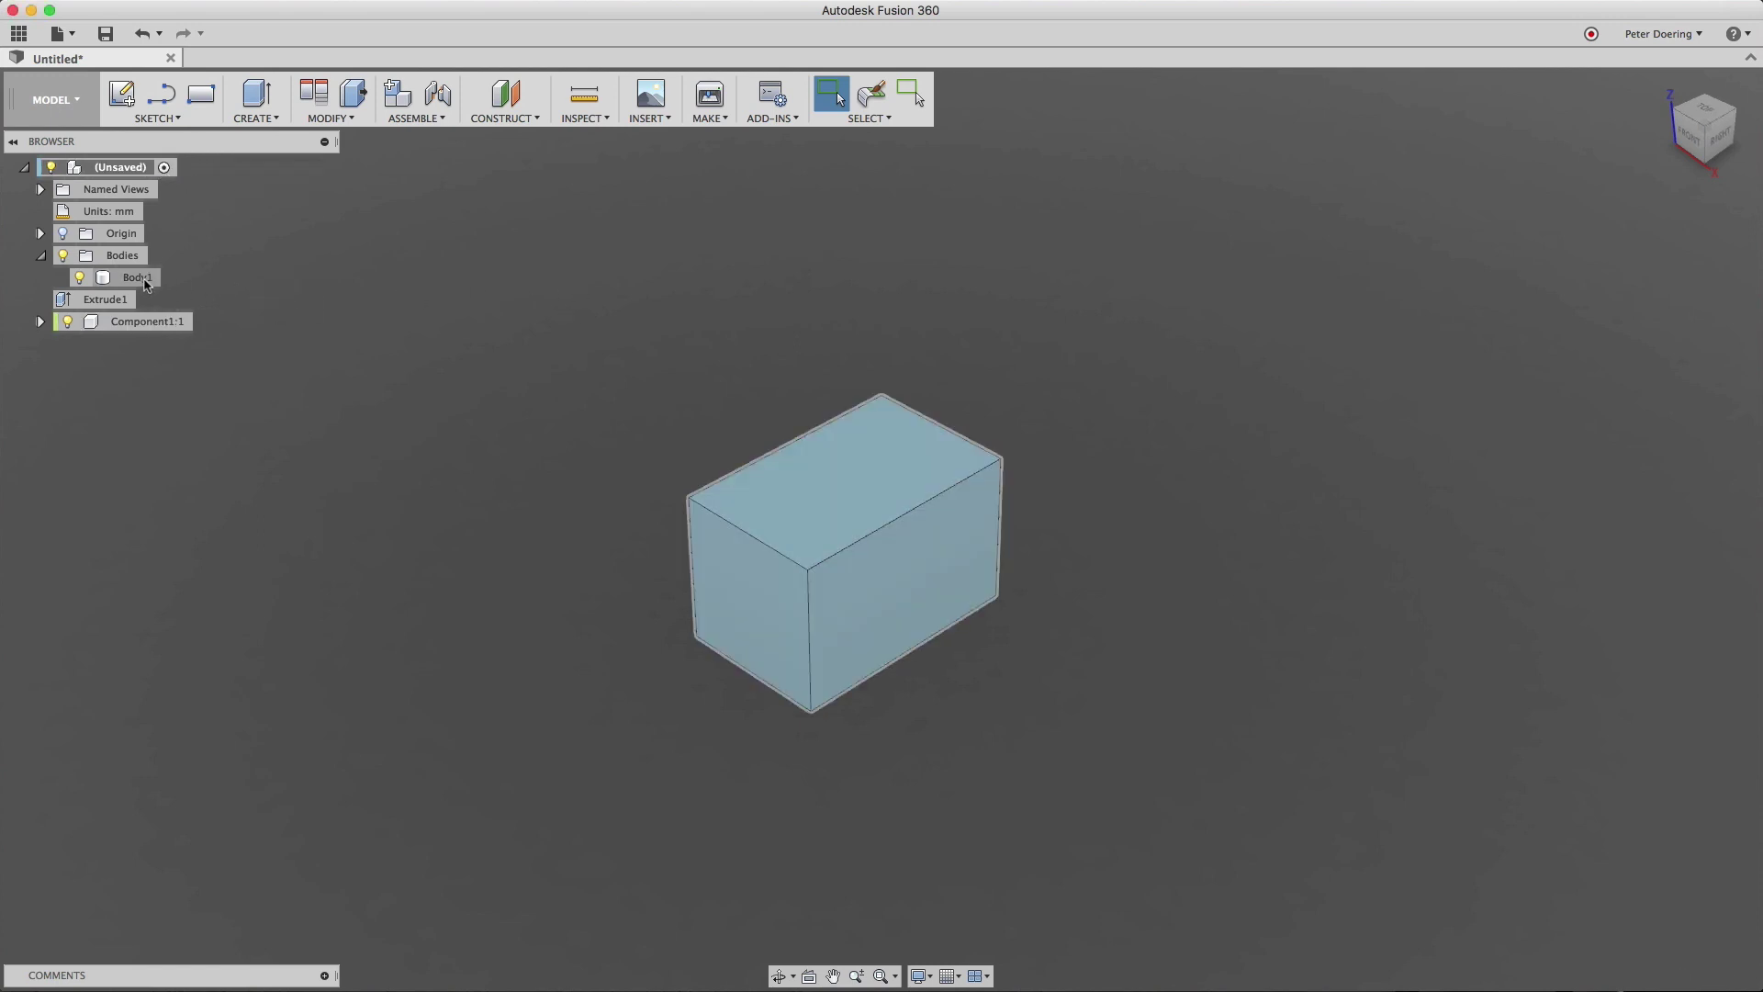
Copy Body1, paste it into Component1:1, and move the pasted body about 55.25 mm along X.
click(148, 280)
right_click(149, 281)
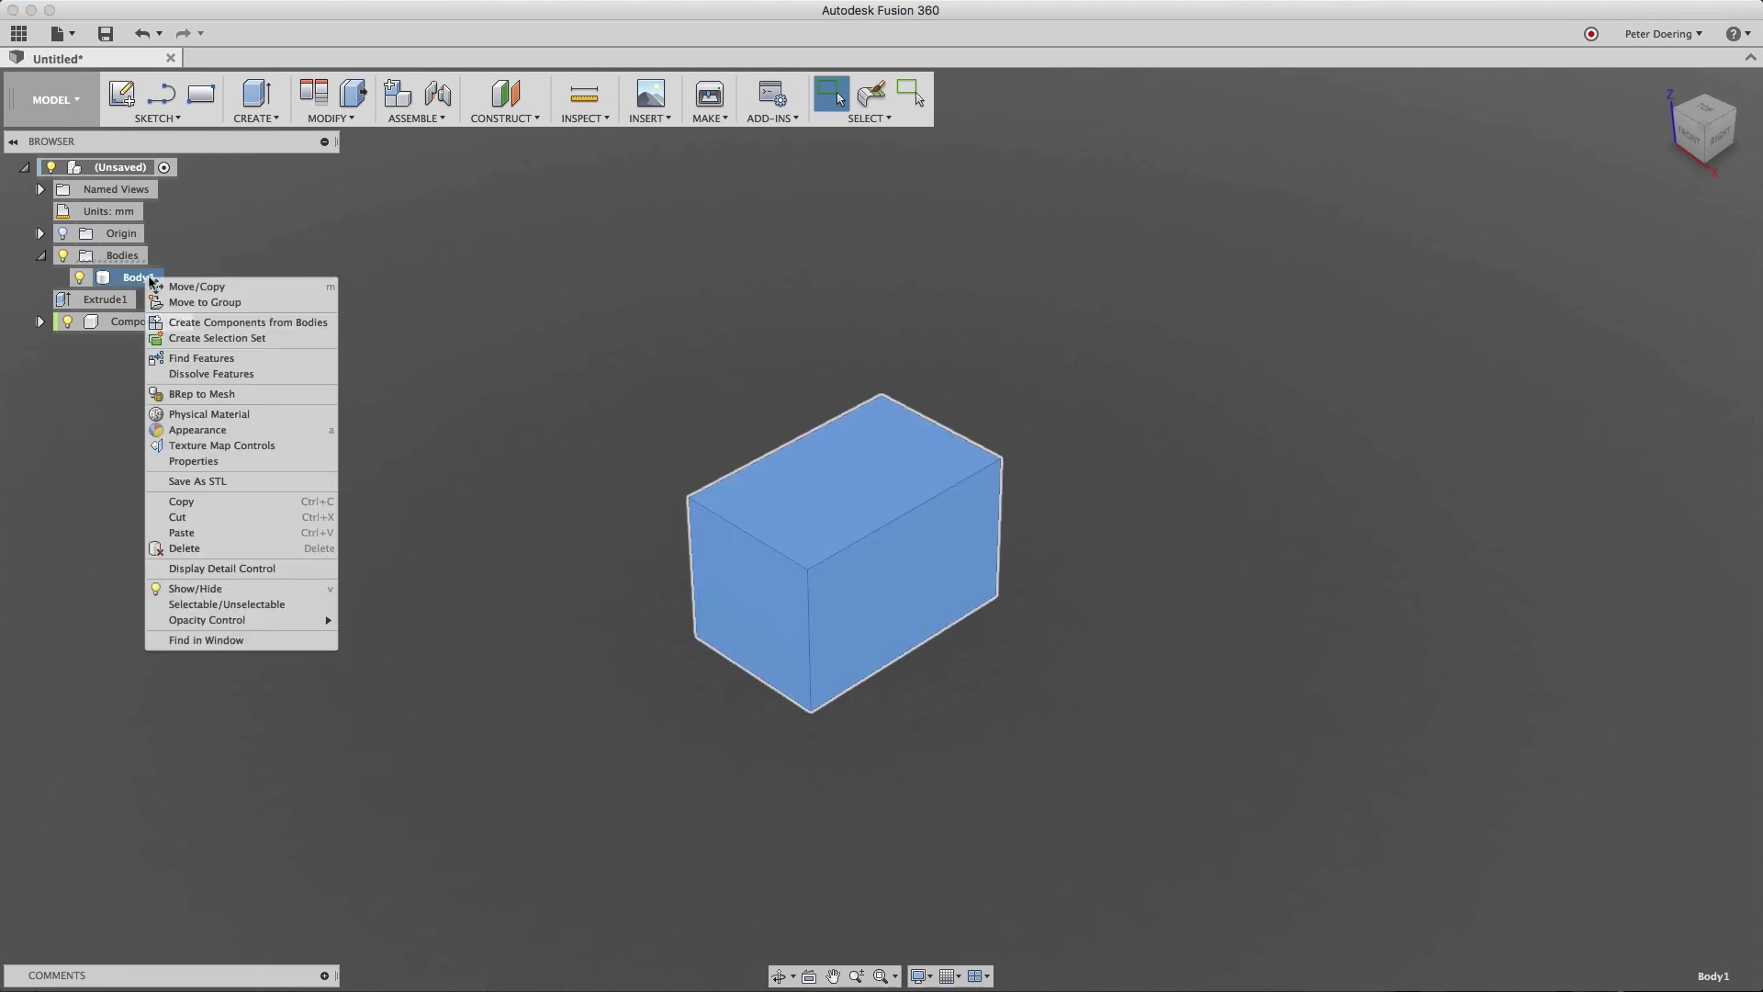
click(204, 503)
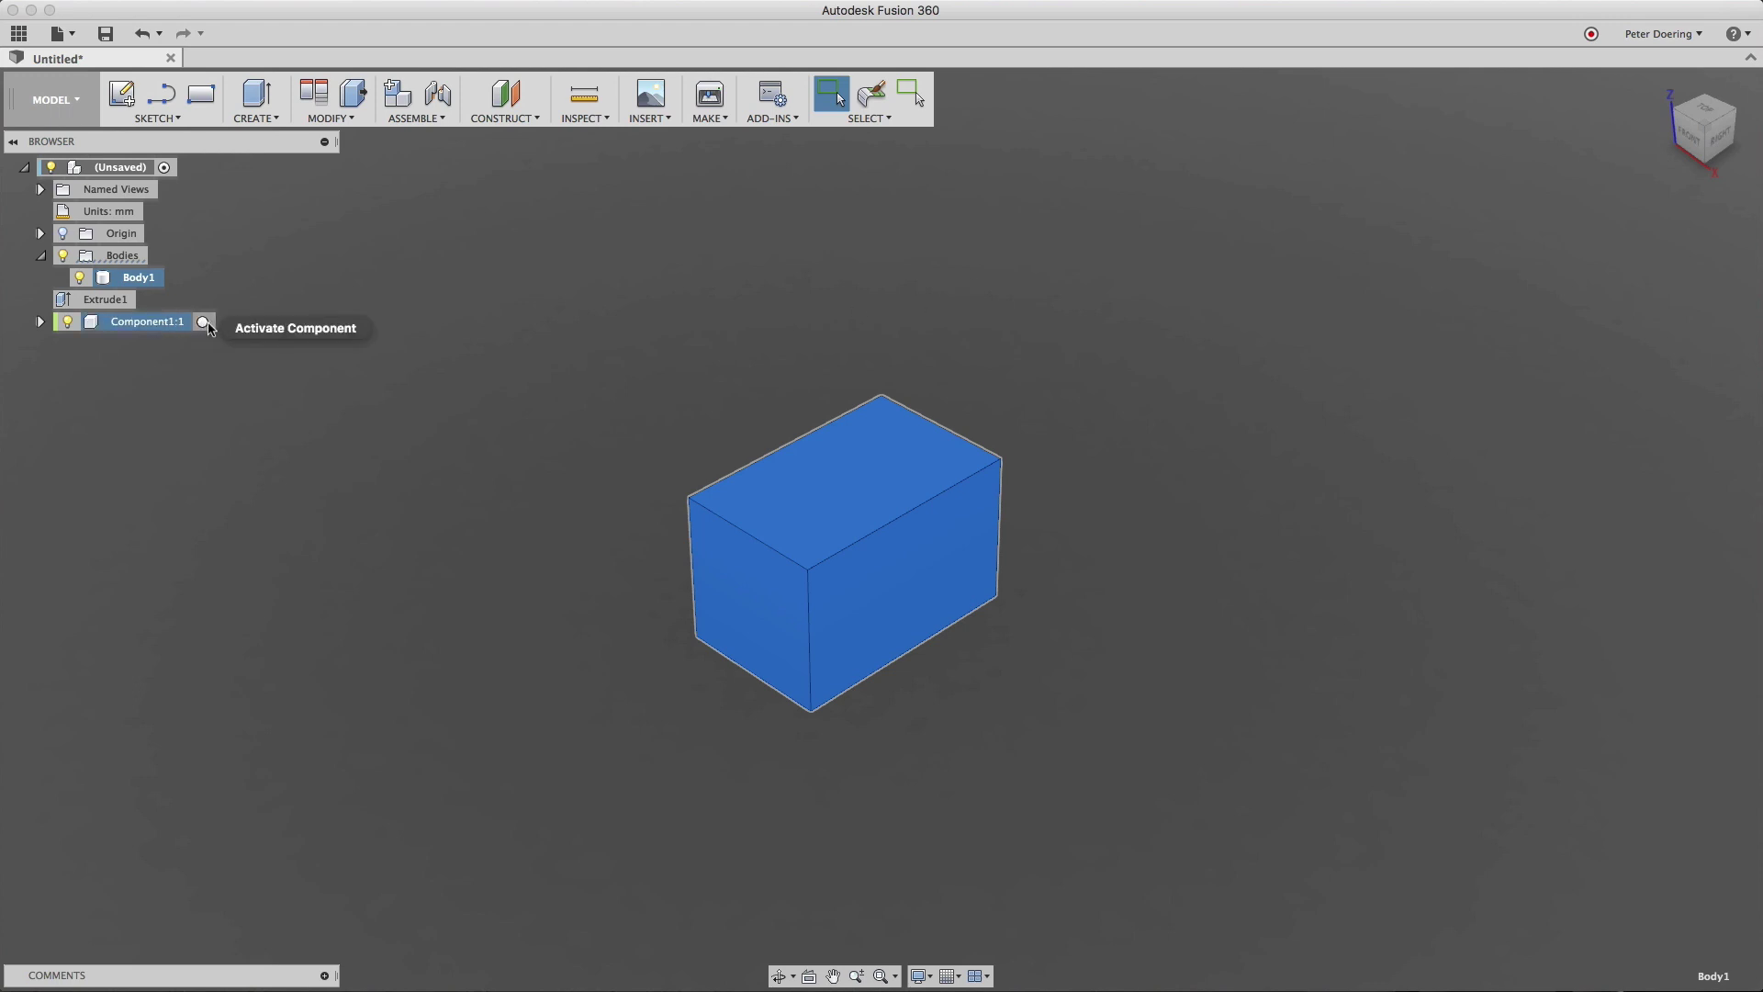
click(204, 322)
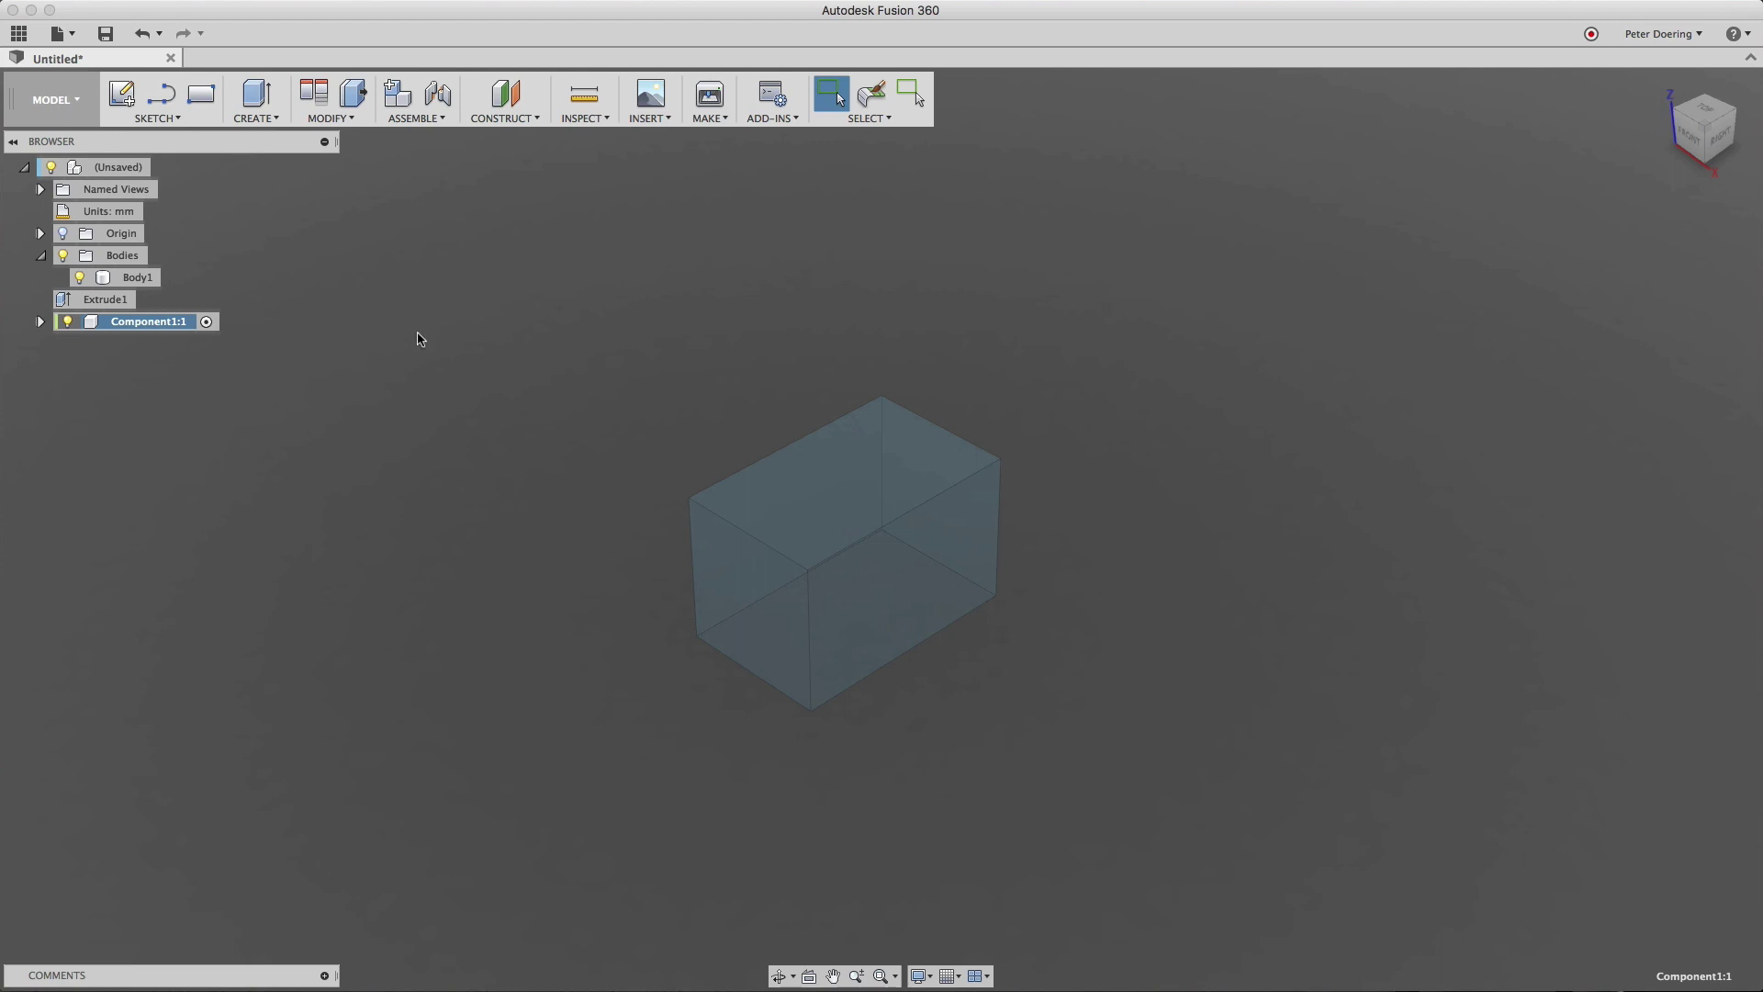
click(164, 168)
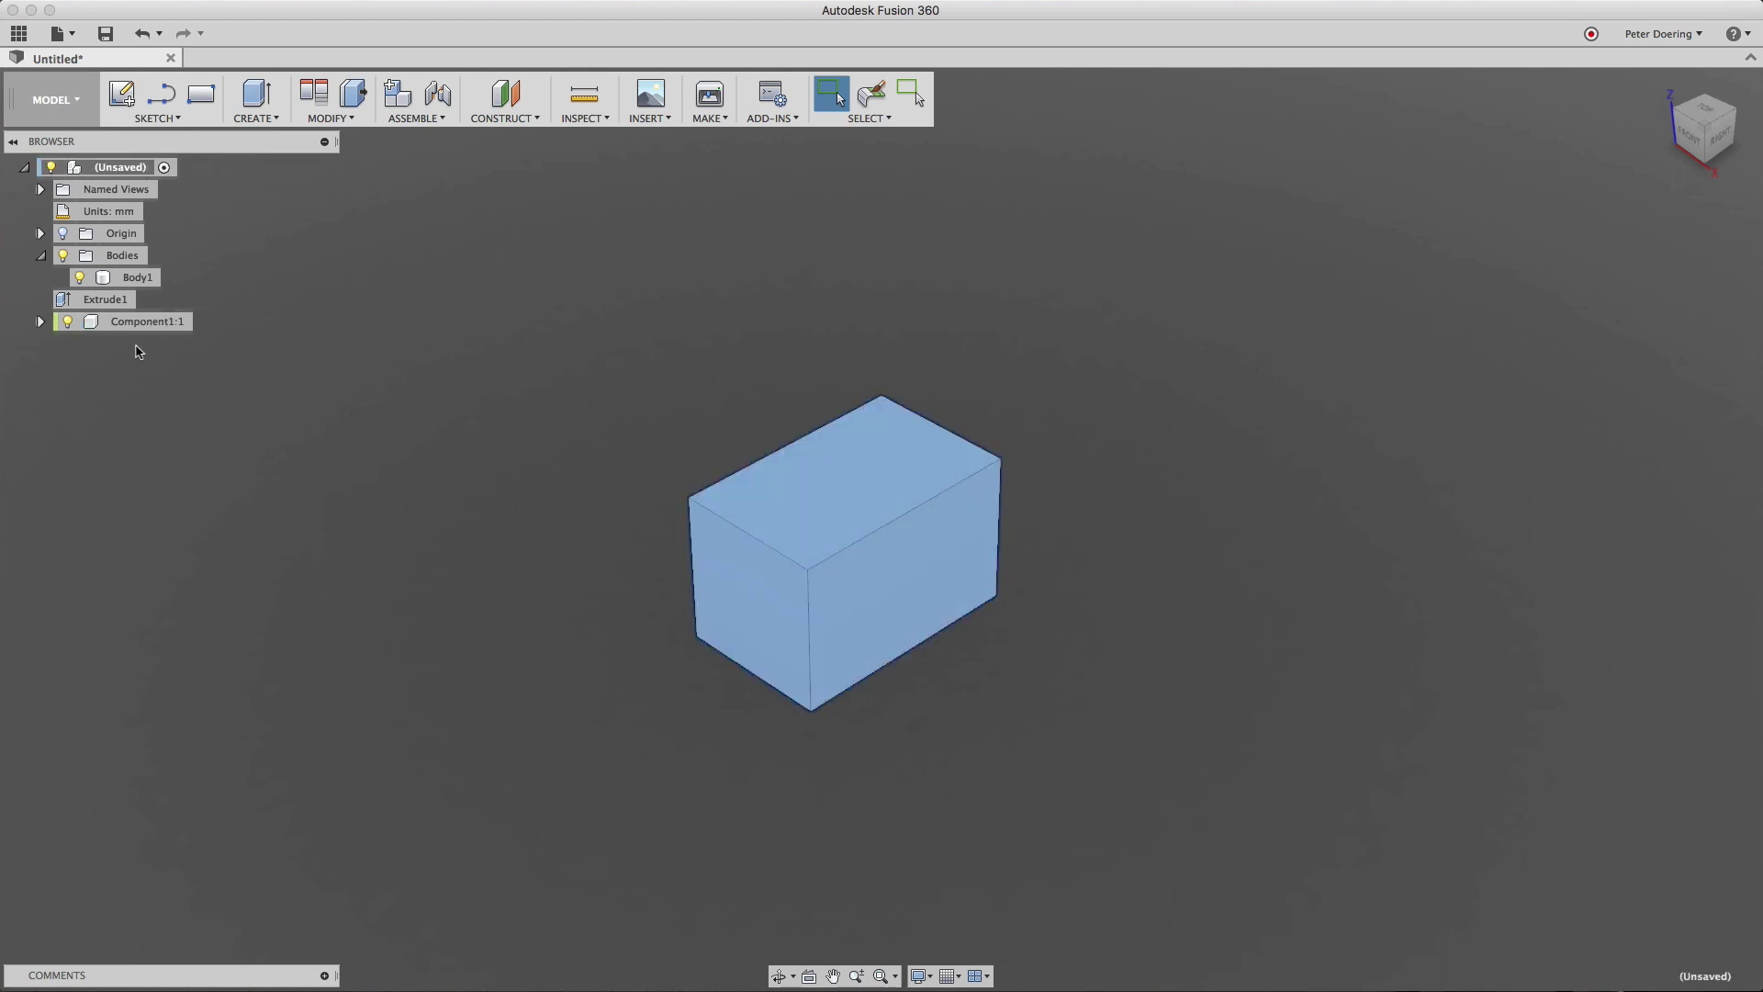
mouse_move(147, 326)
right_click(153, 328)
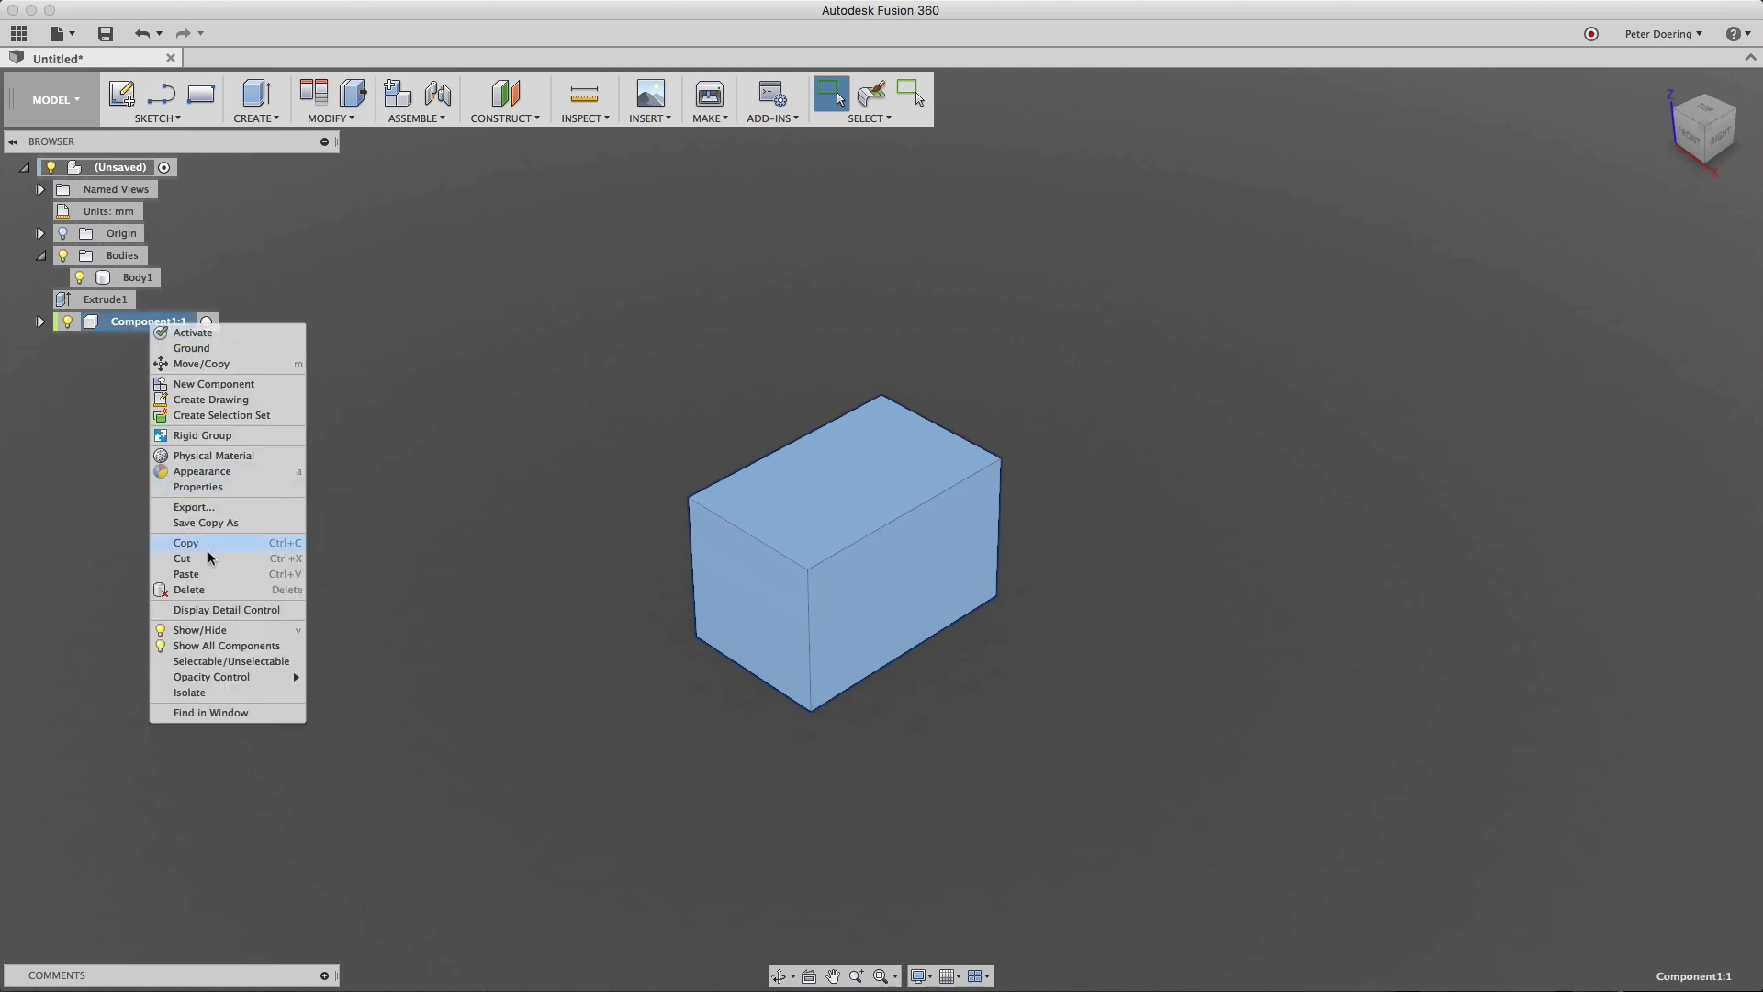
click(210, 577)
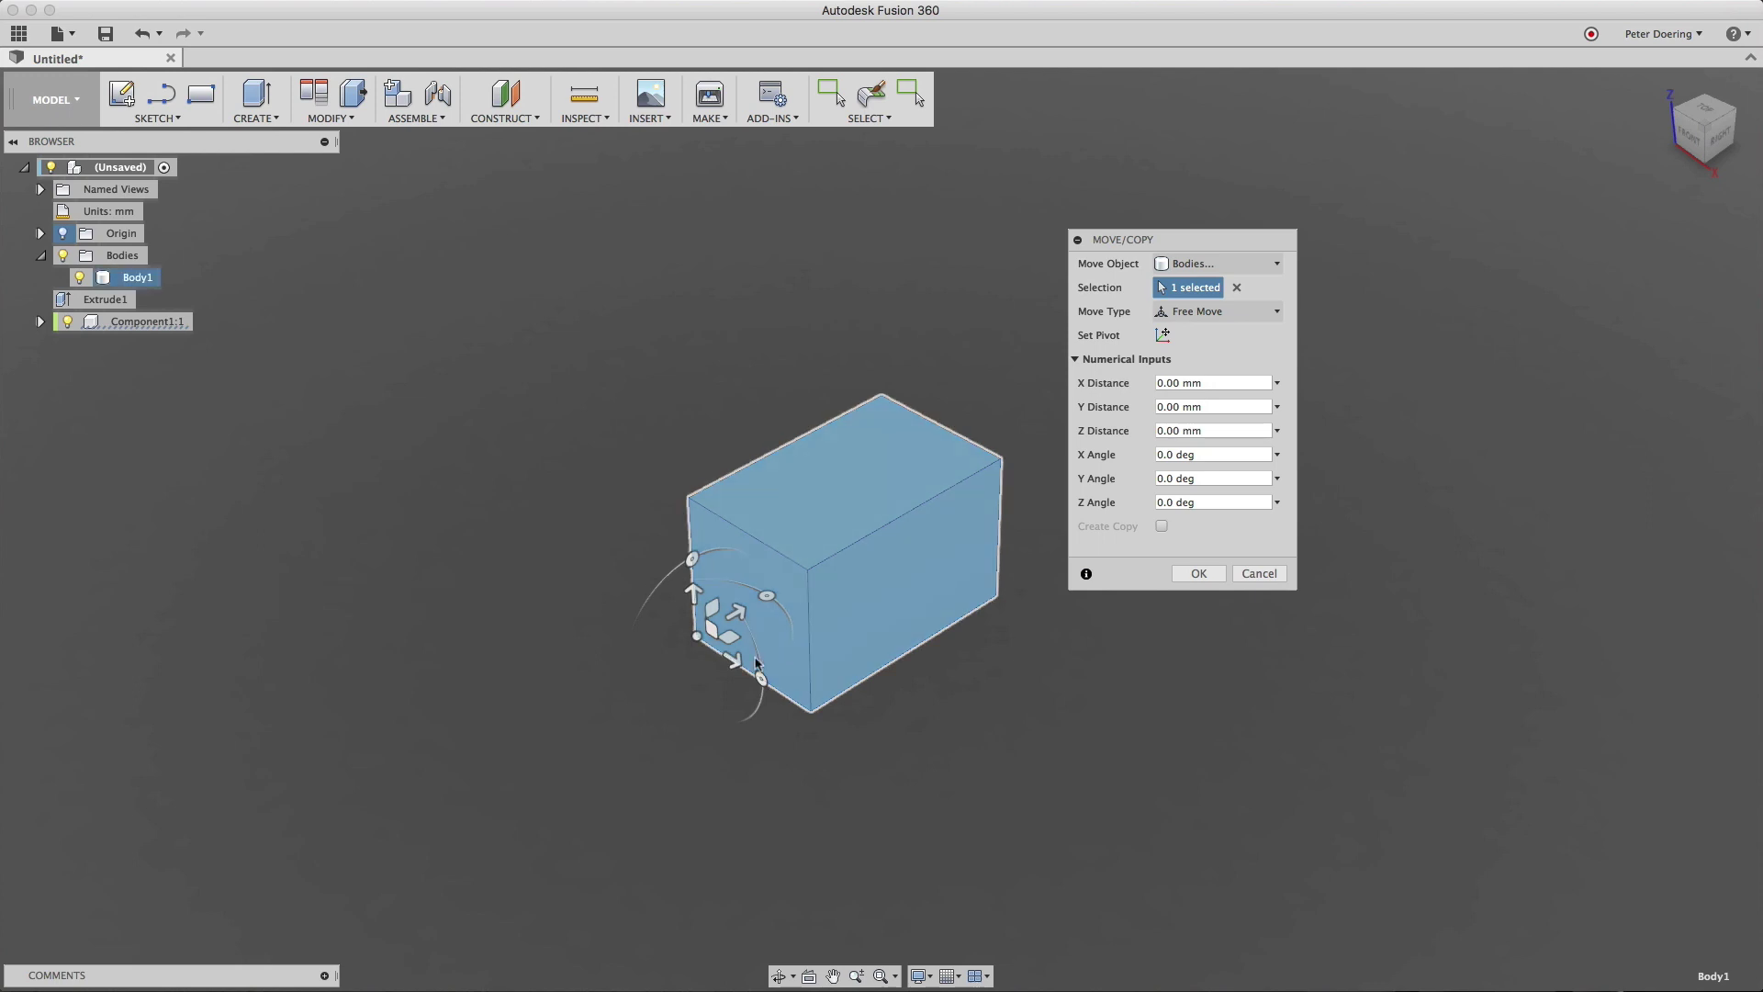
drag(735, 656, 948, 813)
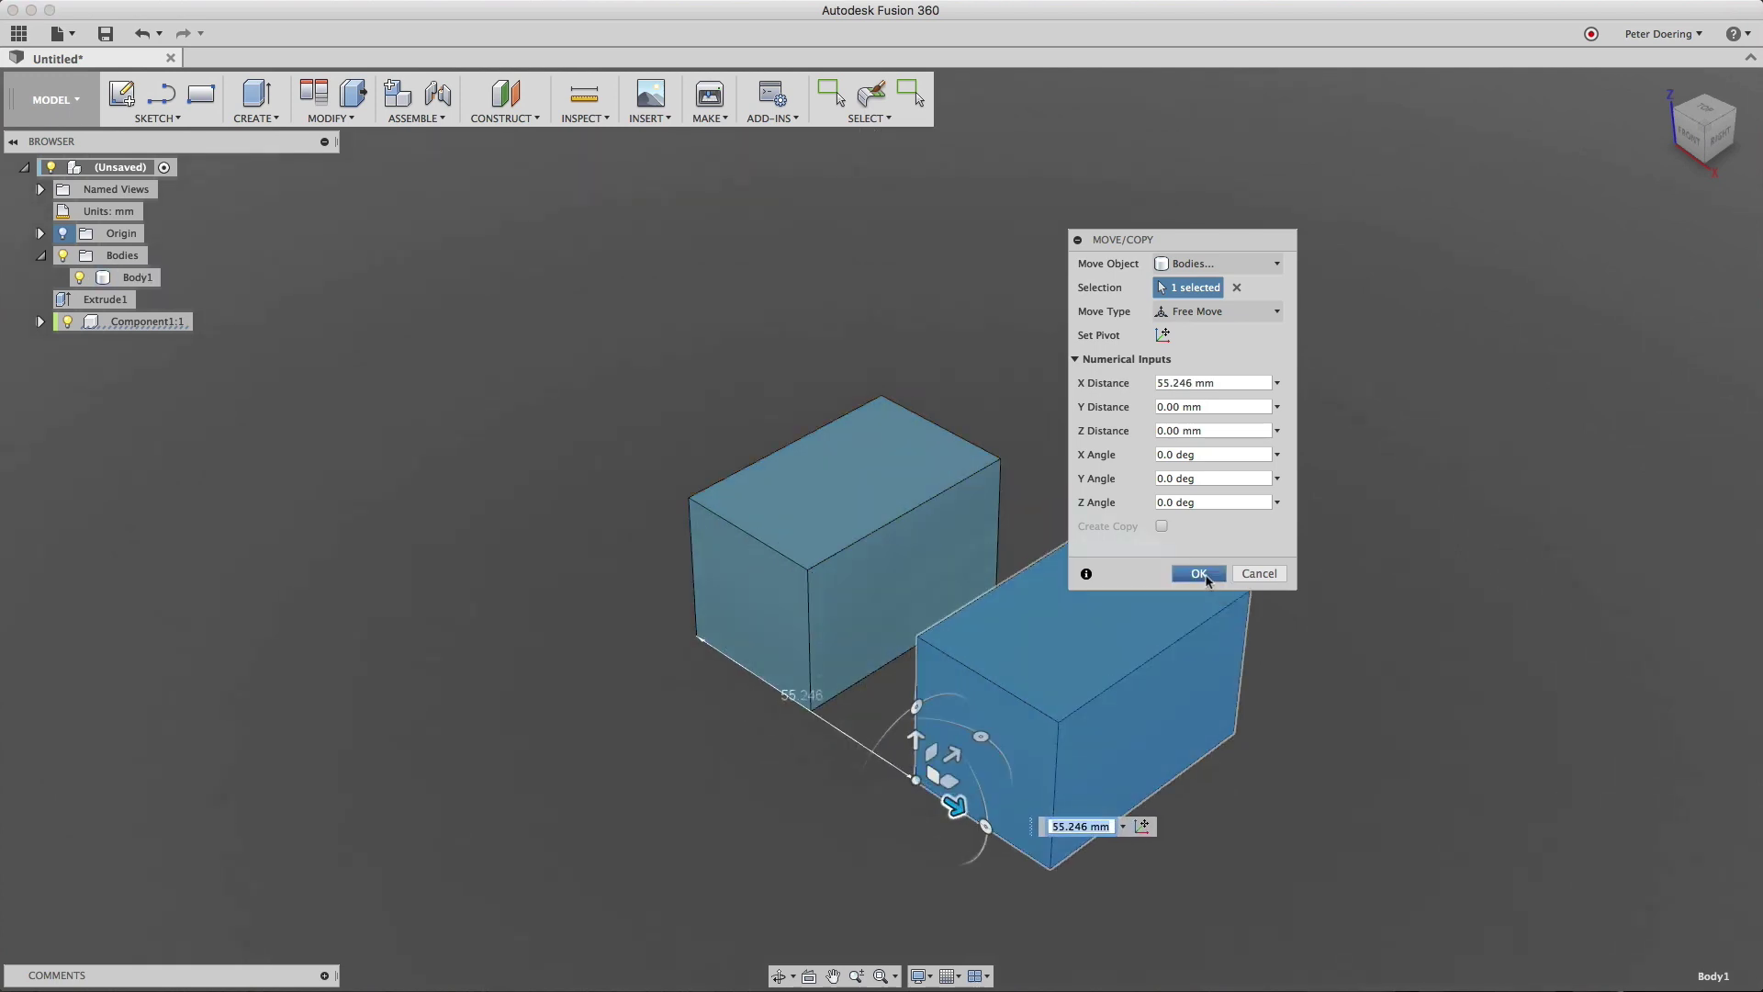
click(1198, 573)
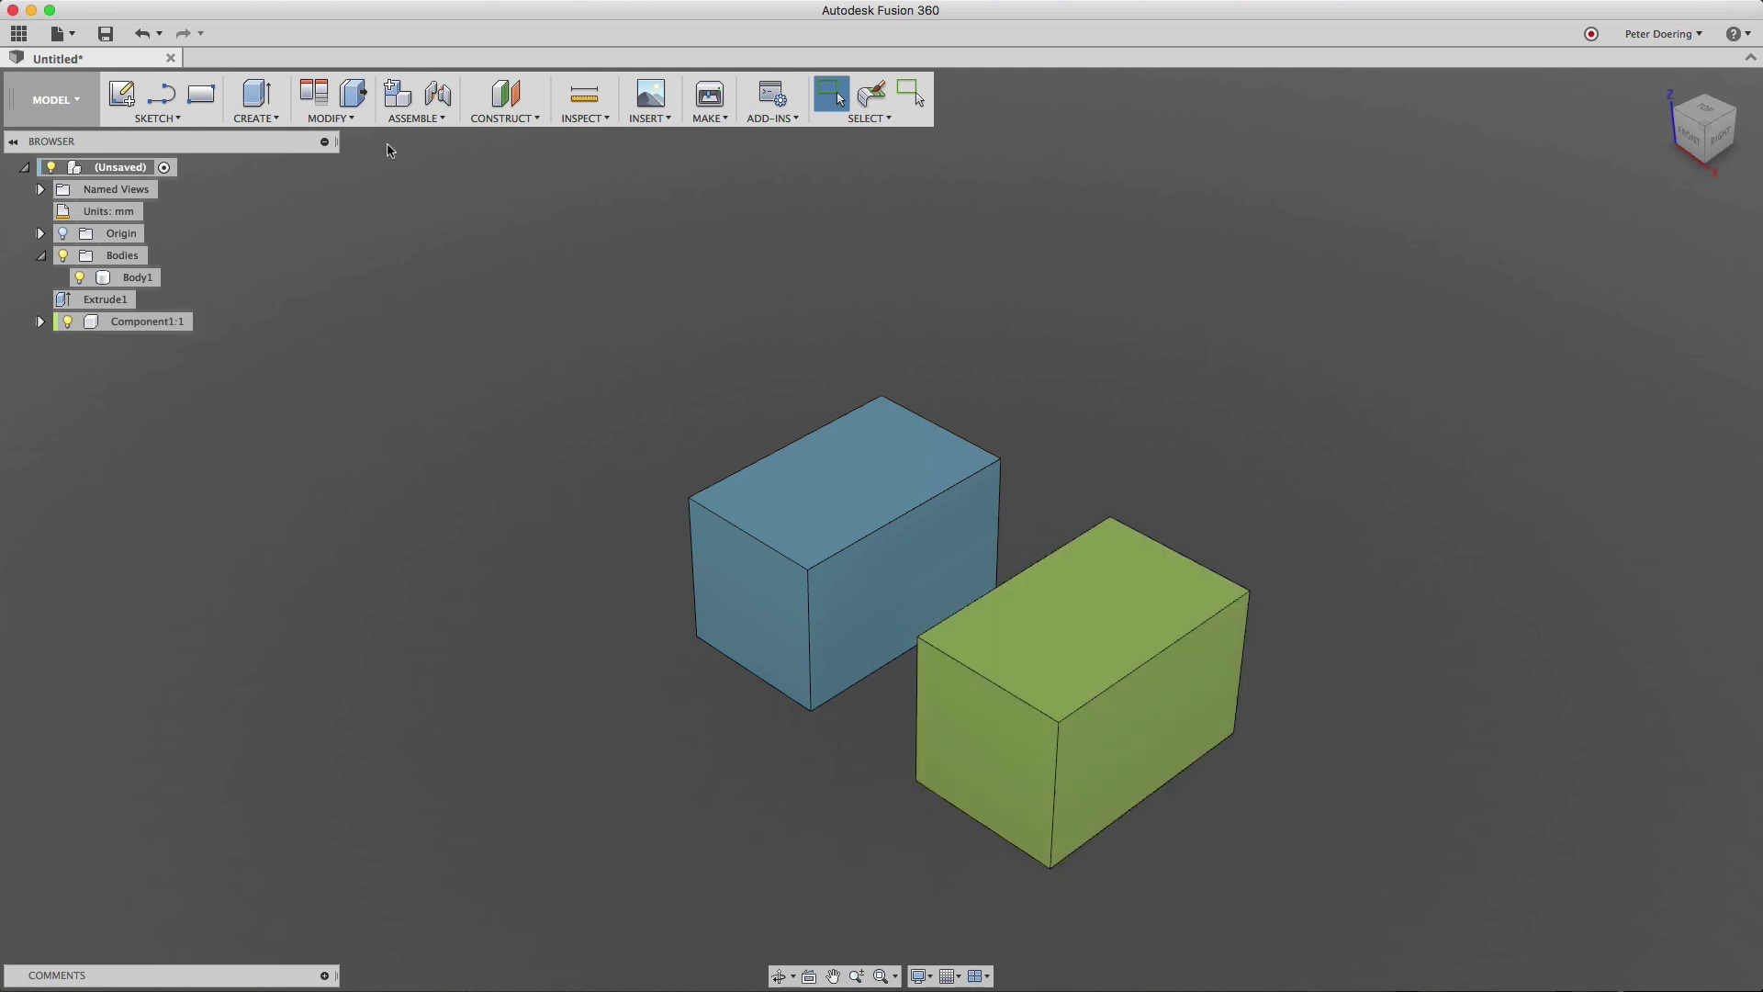
Press Pull the front face of the original box inward to shorten the box.
click(355, 94)
click(742, 598)
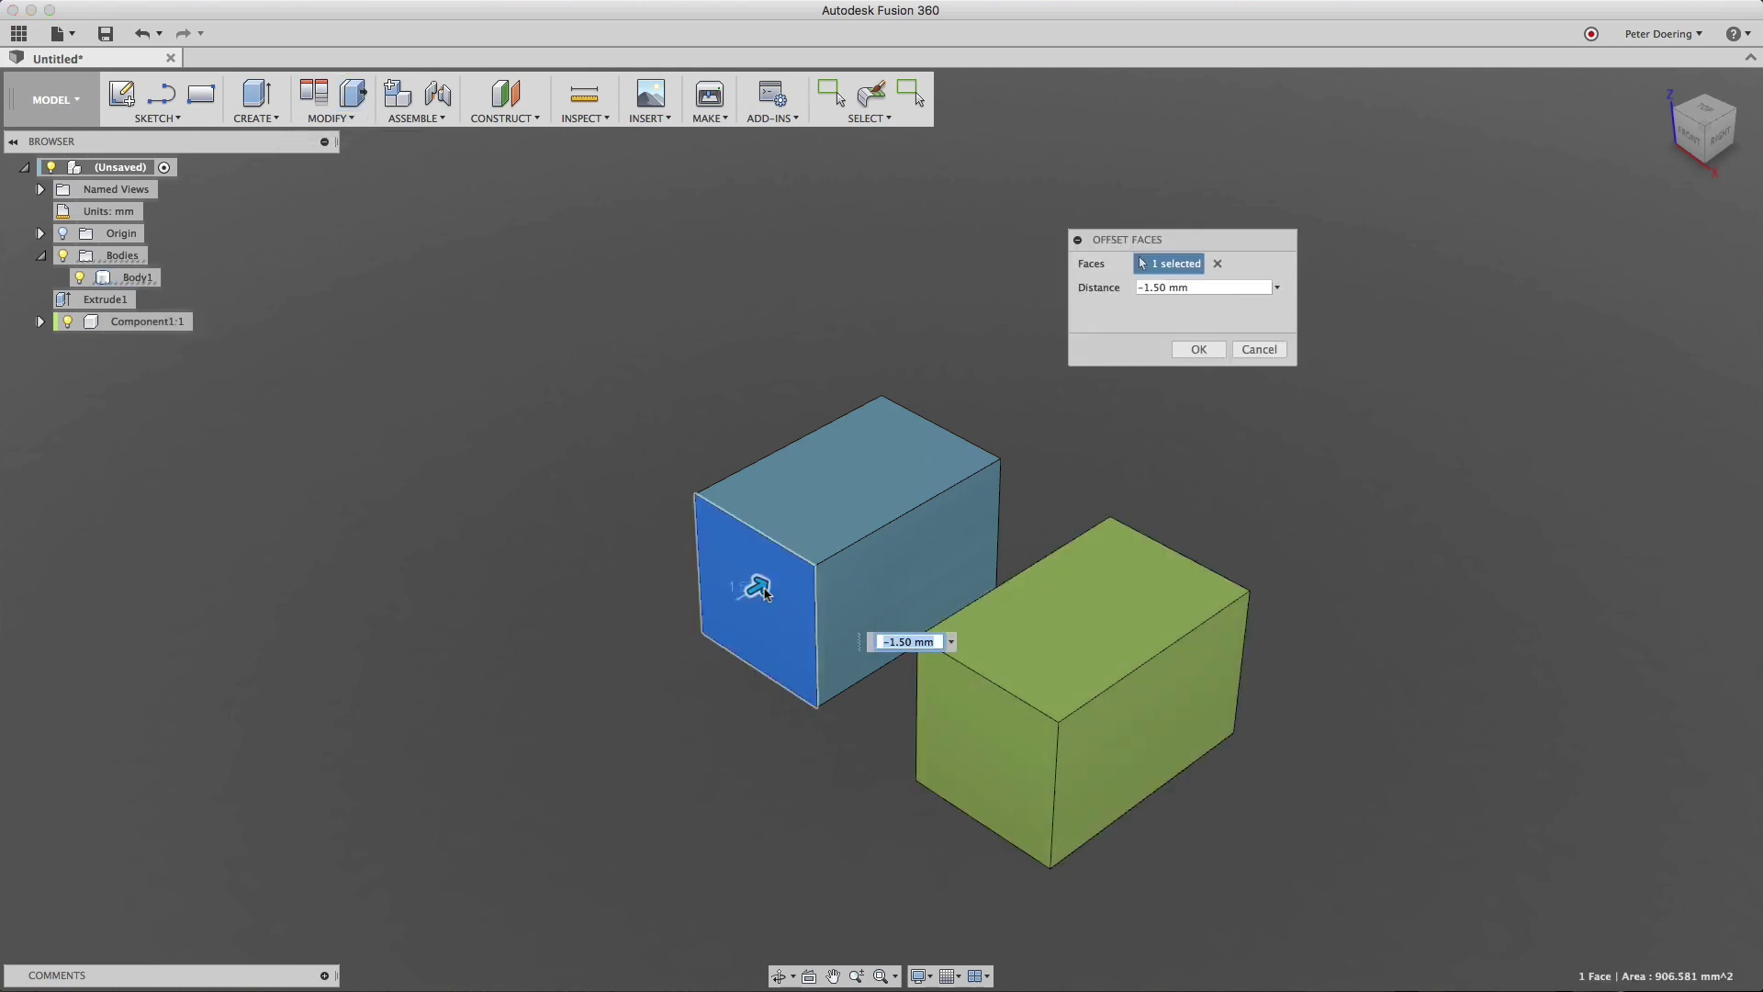
drag(764, 584, 821, 612)
click(1198, 349)
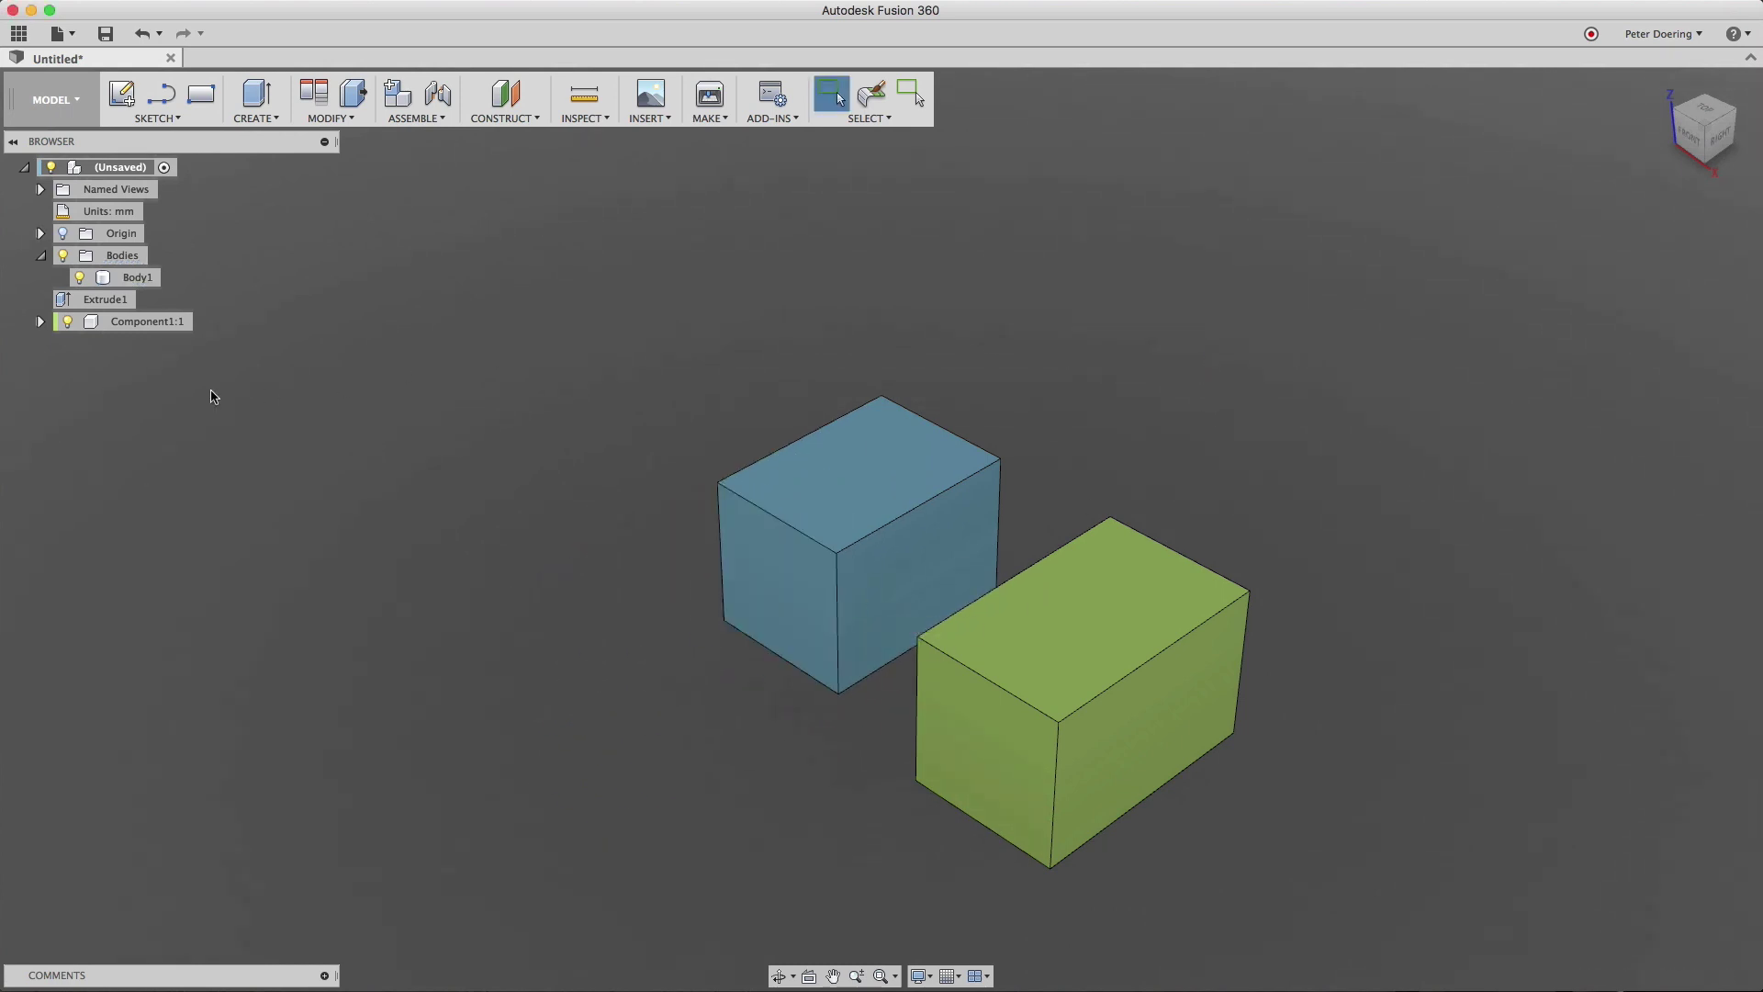
Delete Component1:1 together with its pasted body from the design.
click(142, 326)
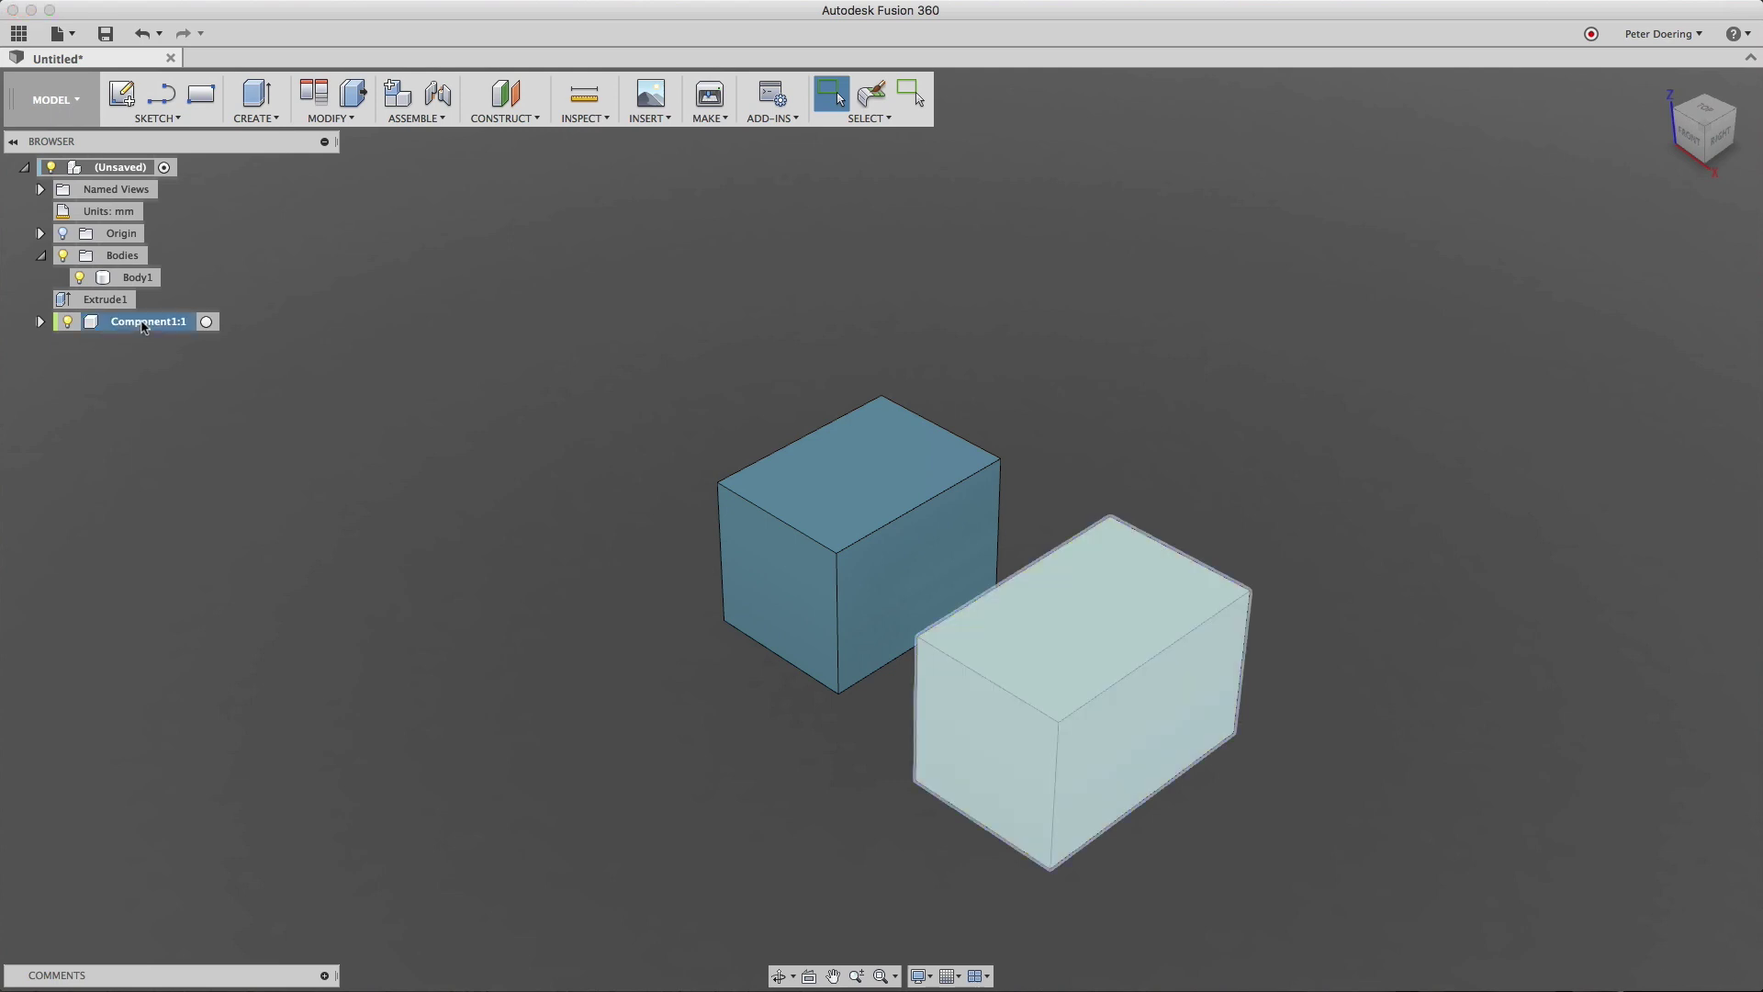
right_click(143, 326)
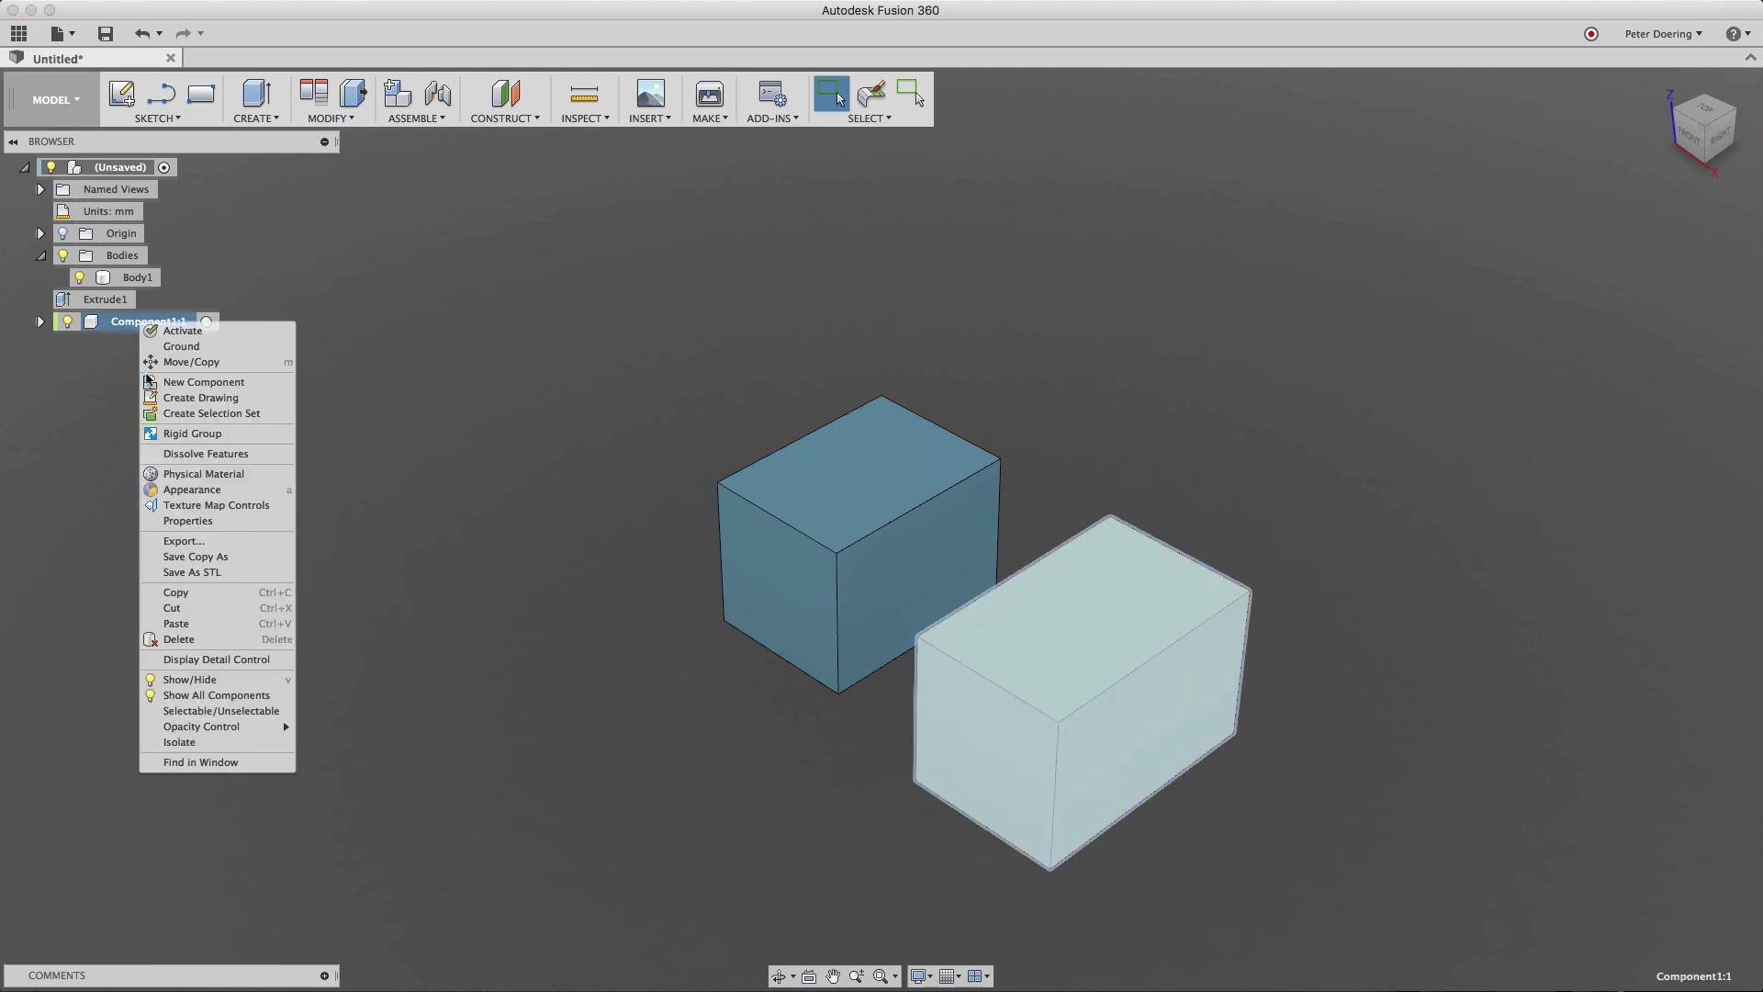
click(165, 639)
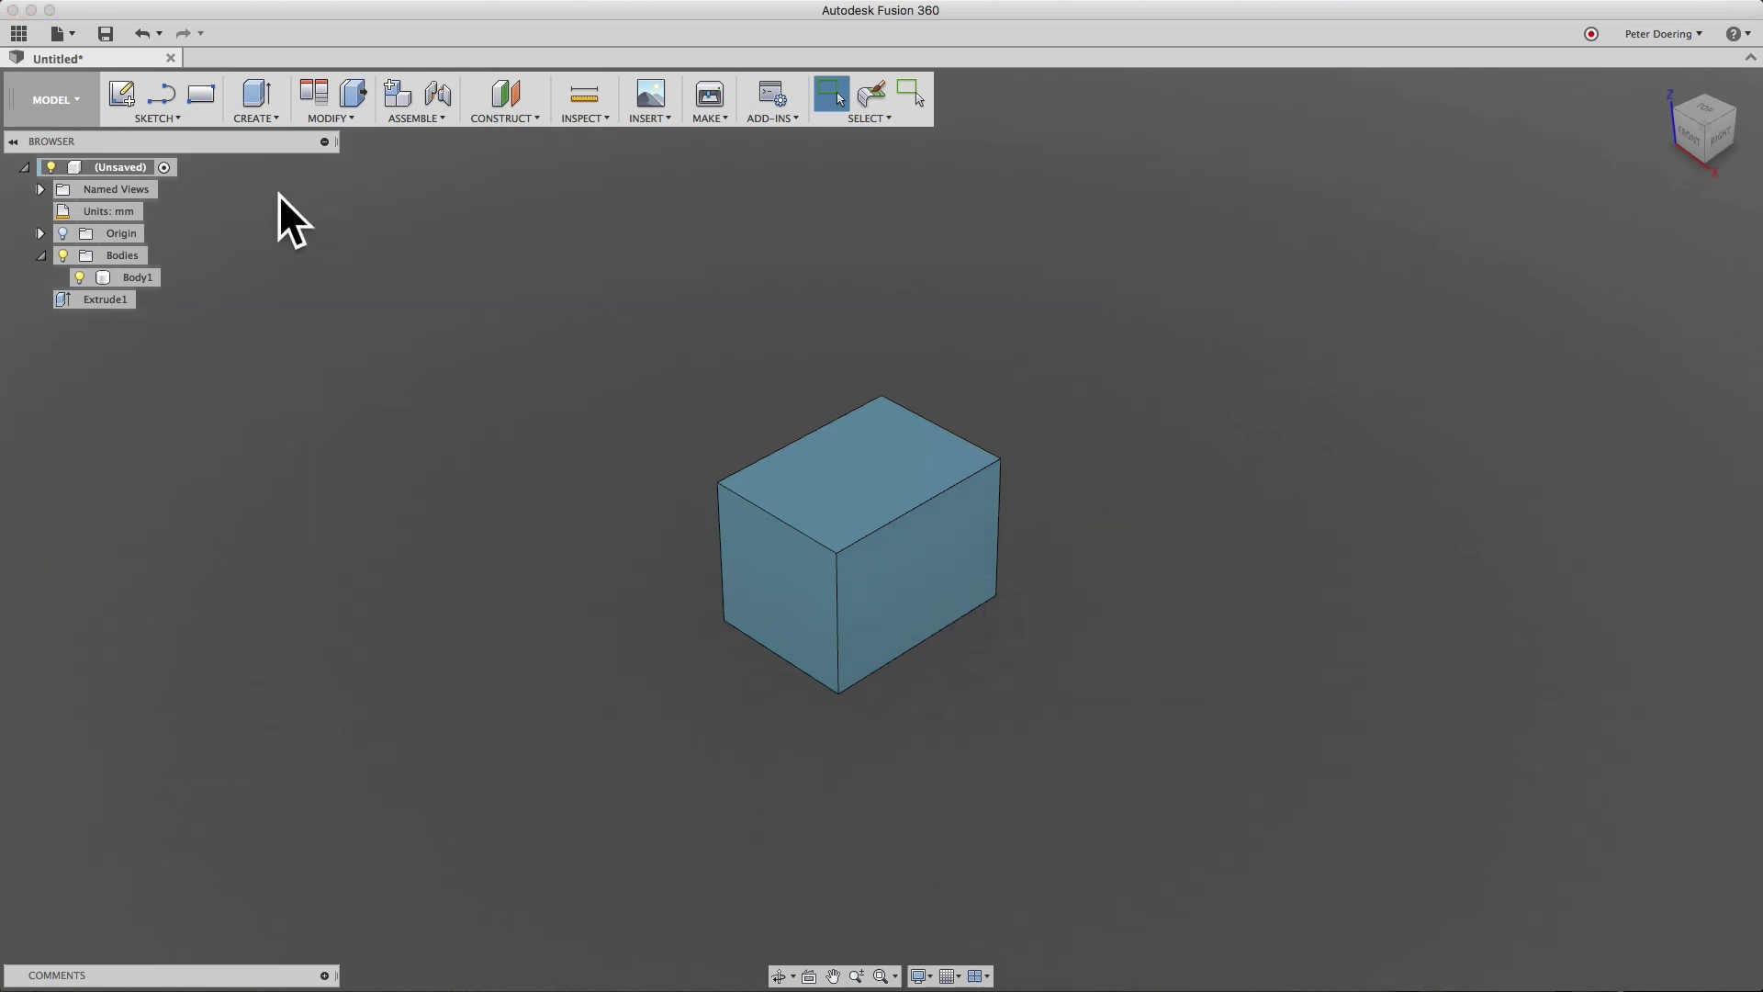
Add a new component under the root of the design and move Body1 into it.
right_click(124, 169)
click(208, 179)
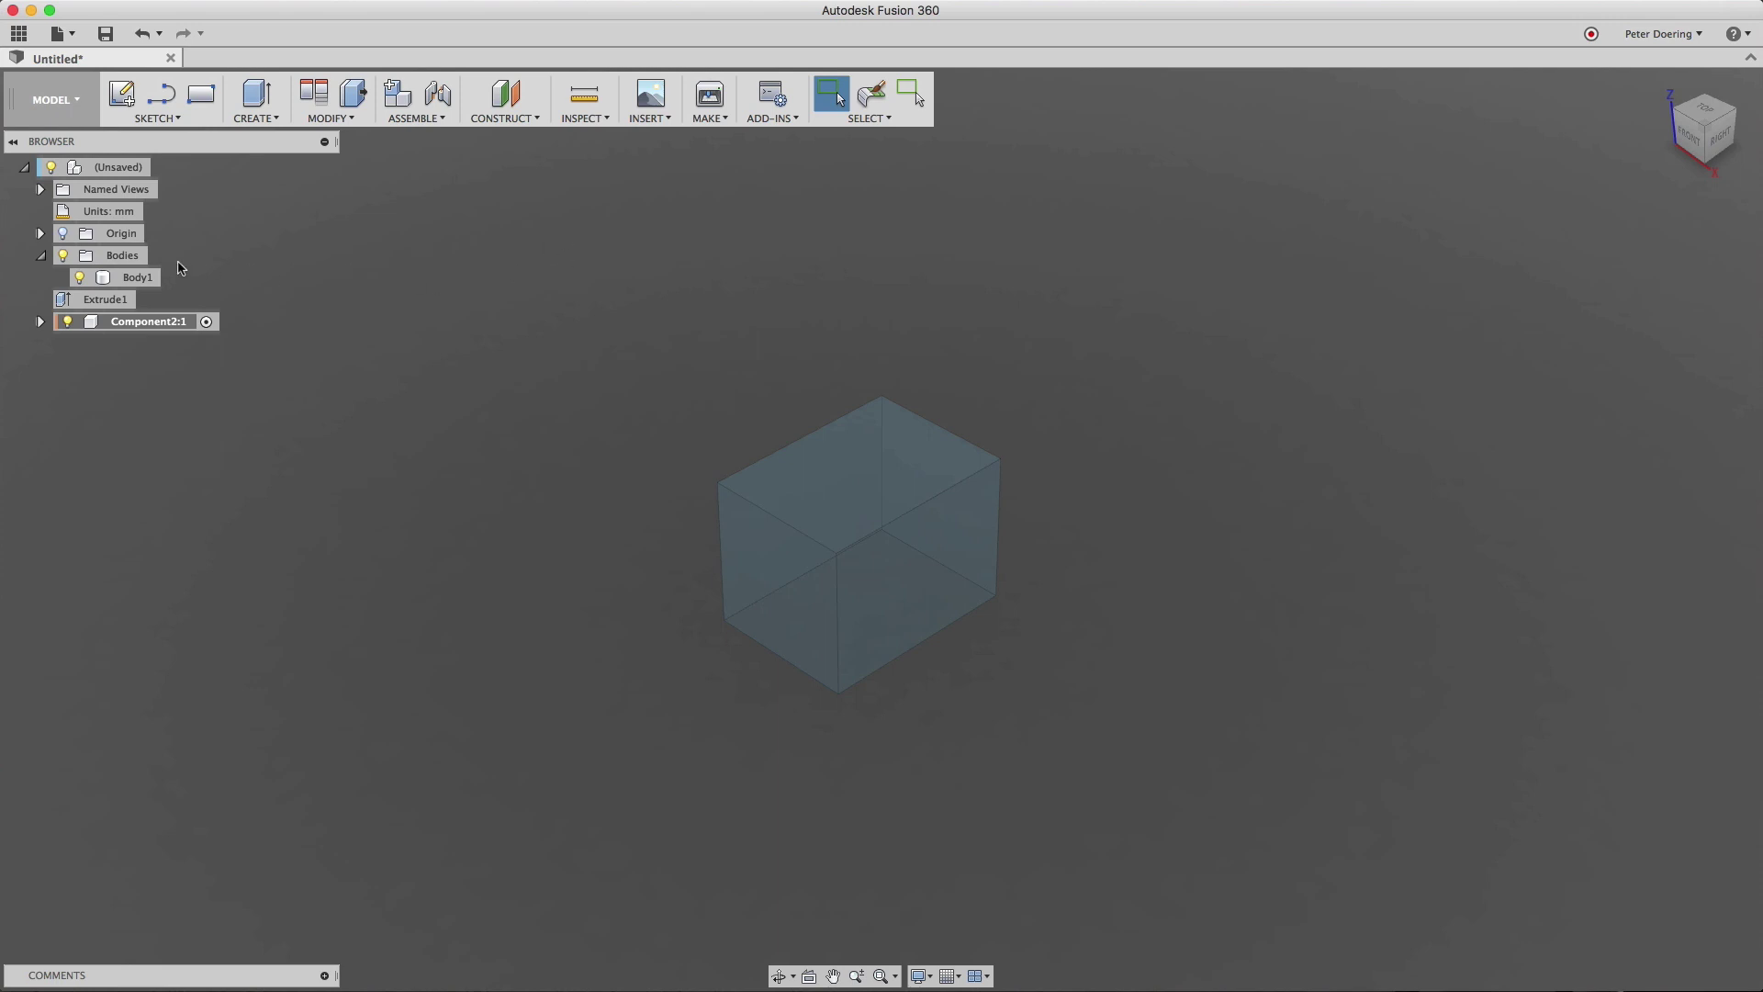
drag(179, 302, 165, 333)
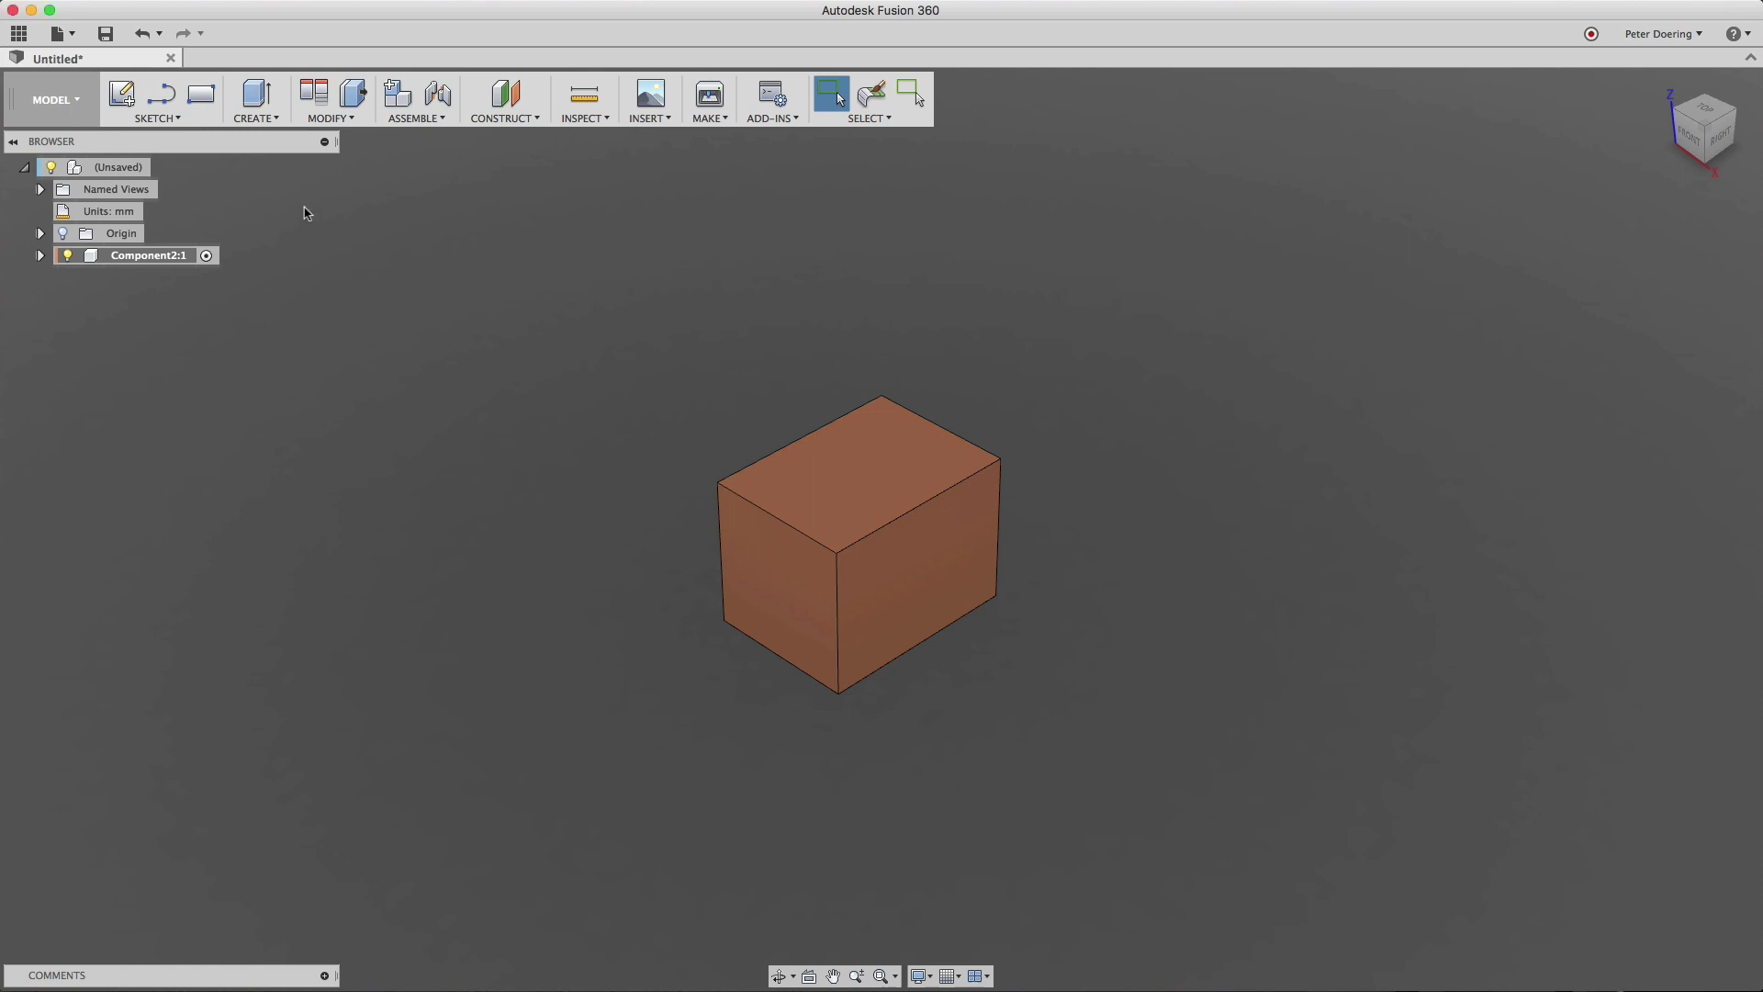
Rename the component that holds the box as Component1.
double_click(180, 257)
click(199, 264)
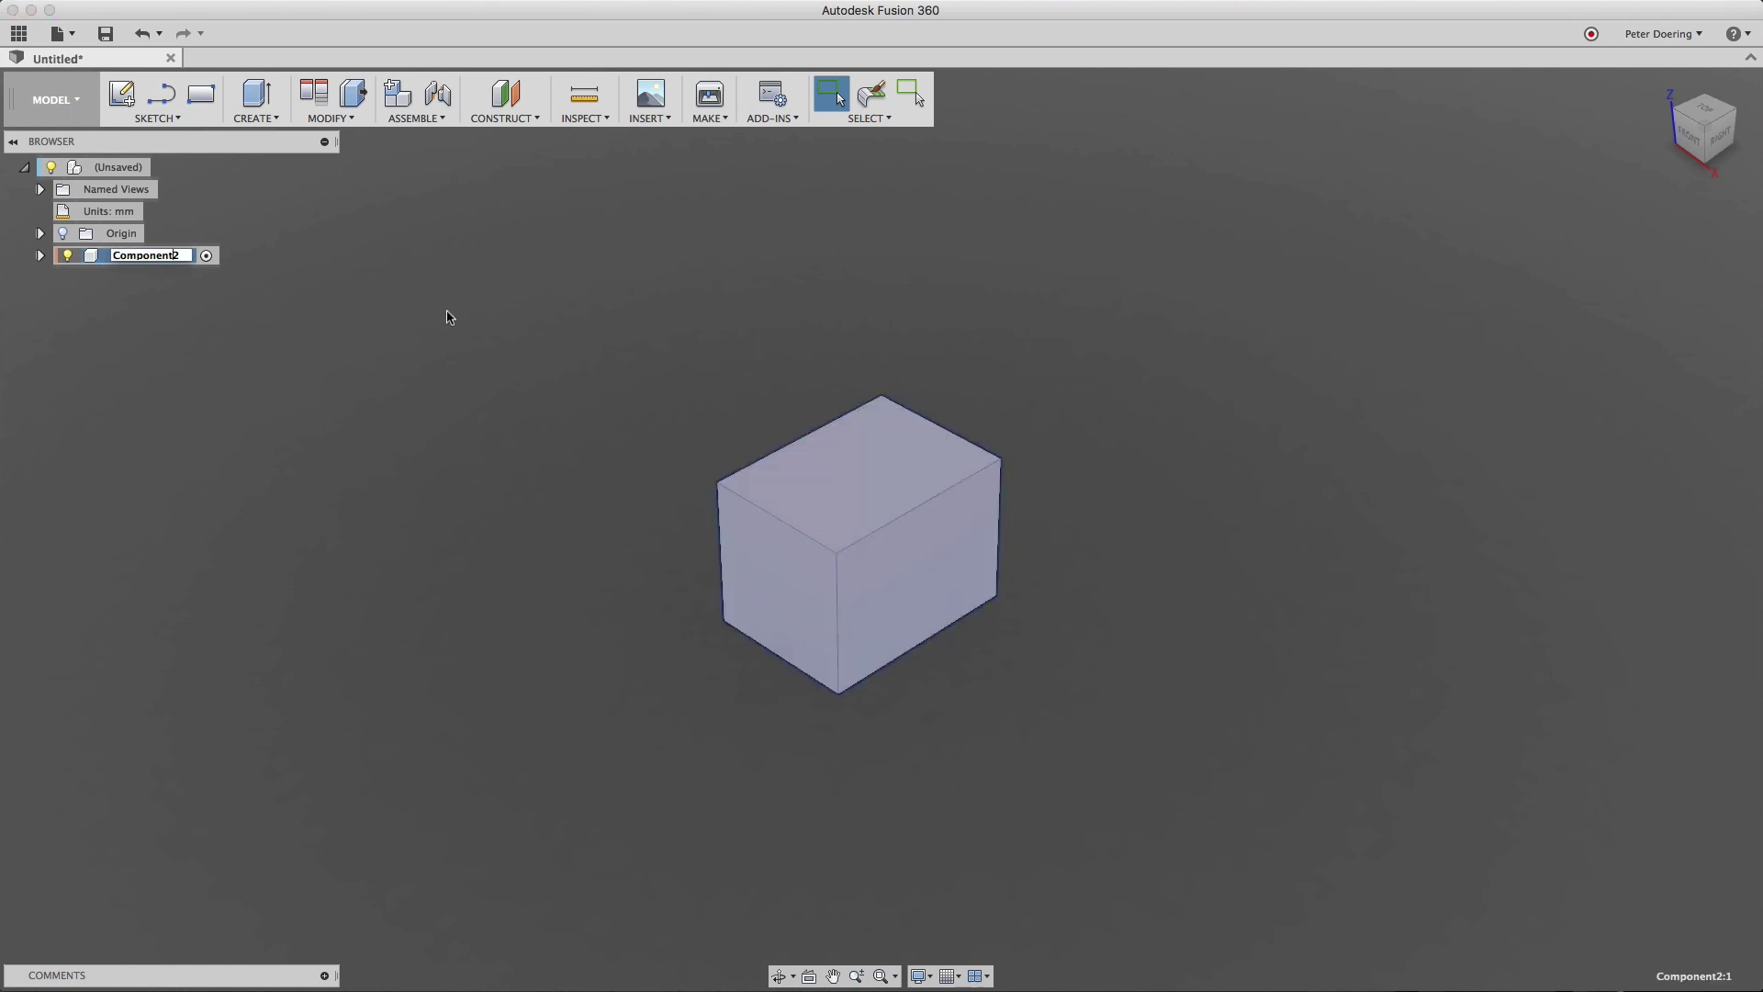
key(Return)
Add another empty component under the root and copy Body1 from the bodies of Component1:1.
right_click(129, 169)
click(179, 196)
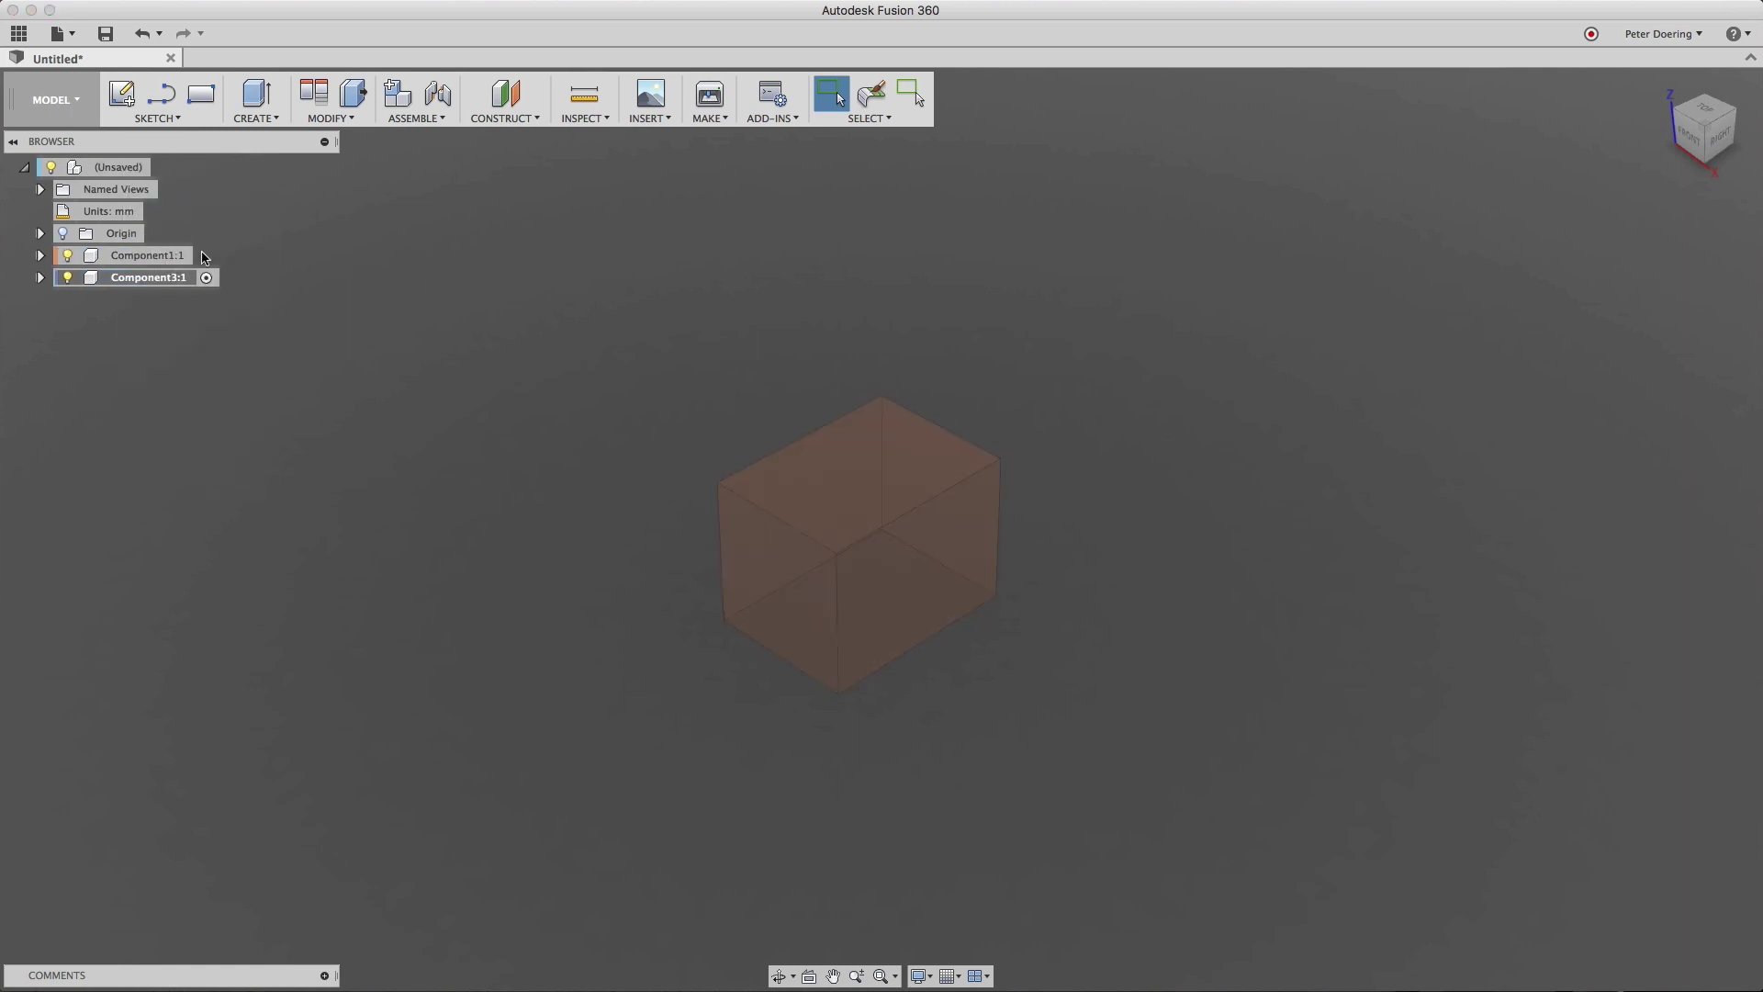
click(41, 256)
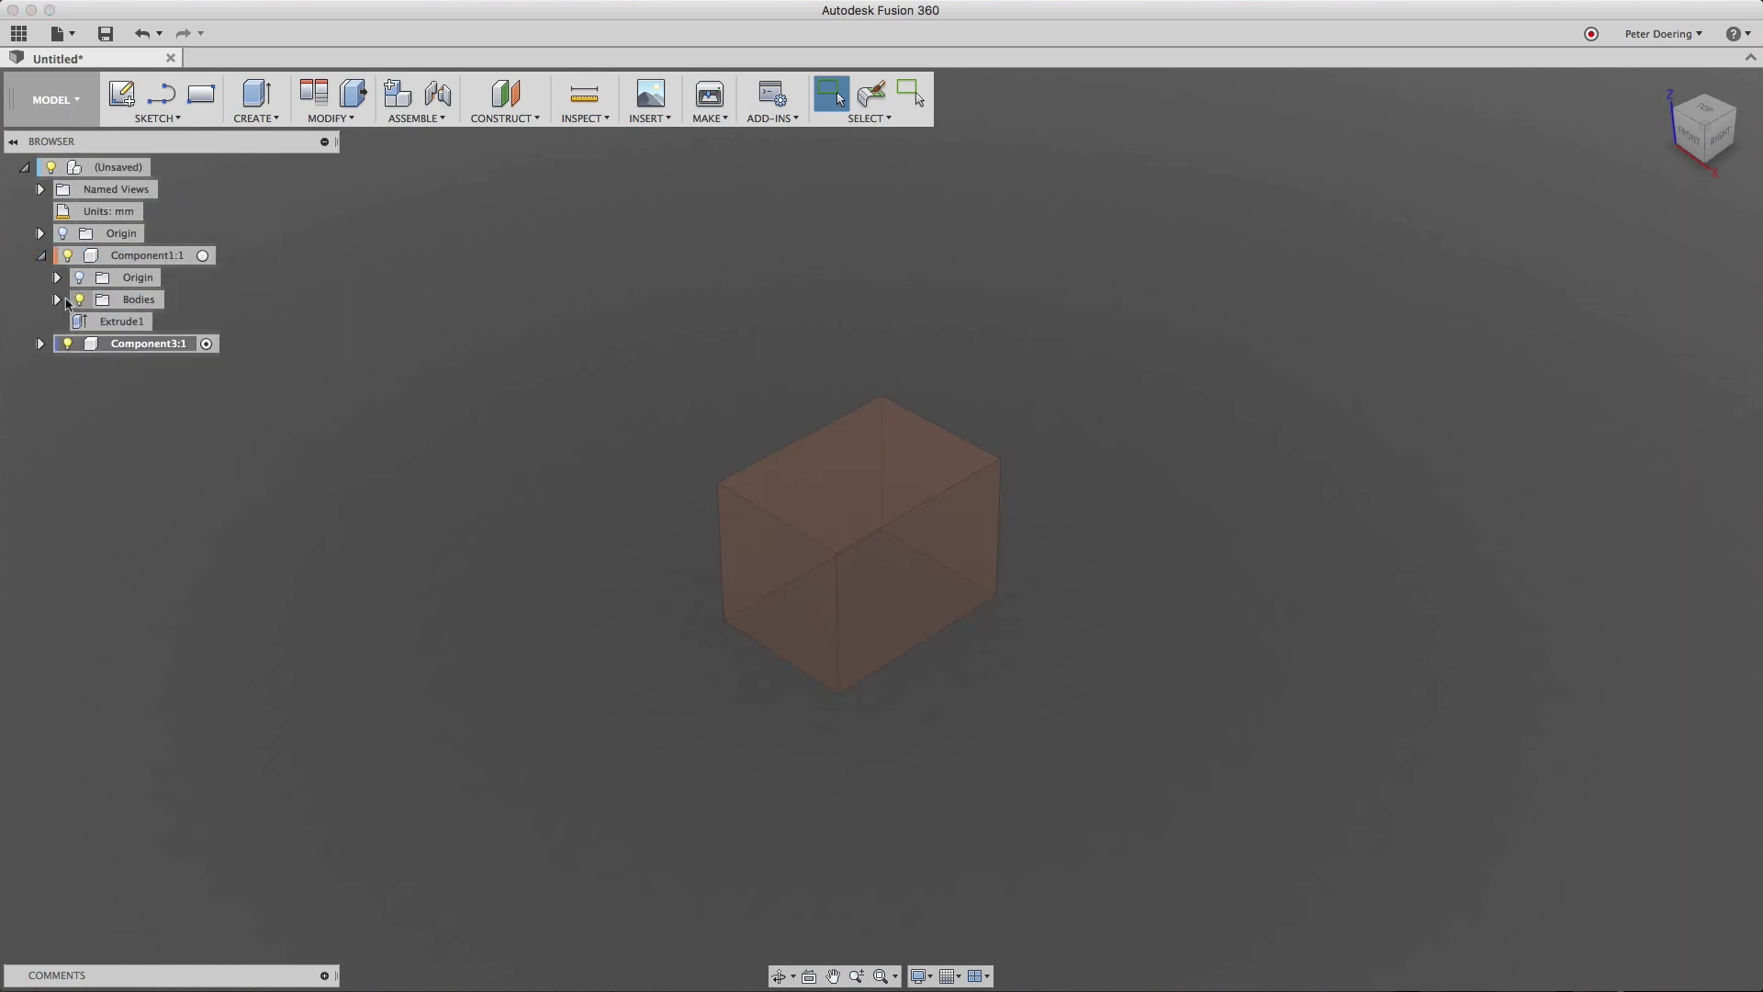
click(56, 300)
right_click(156, 322)
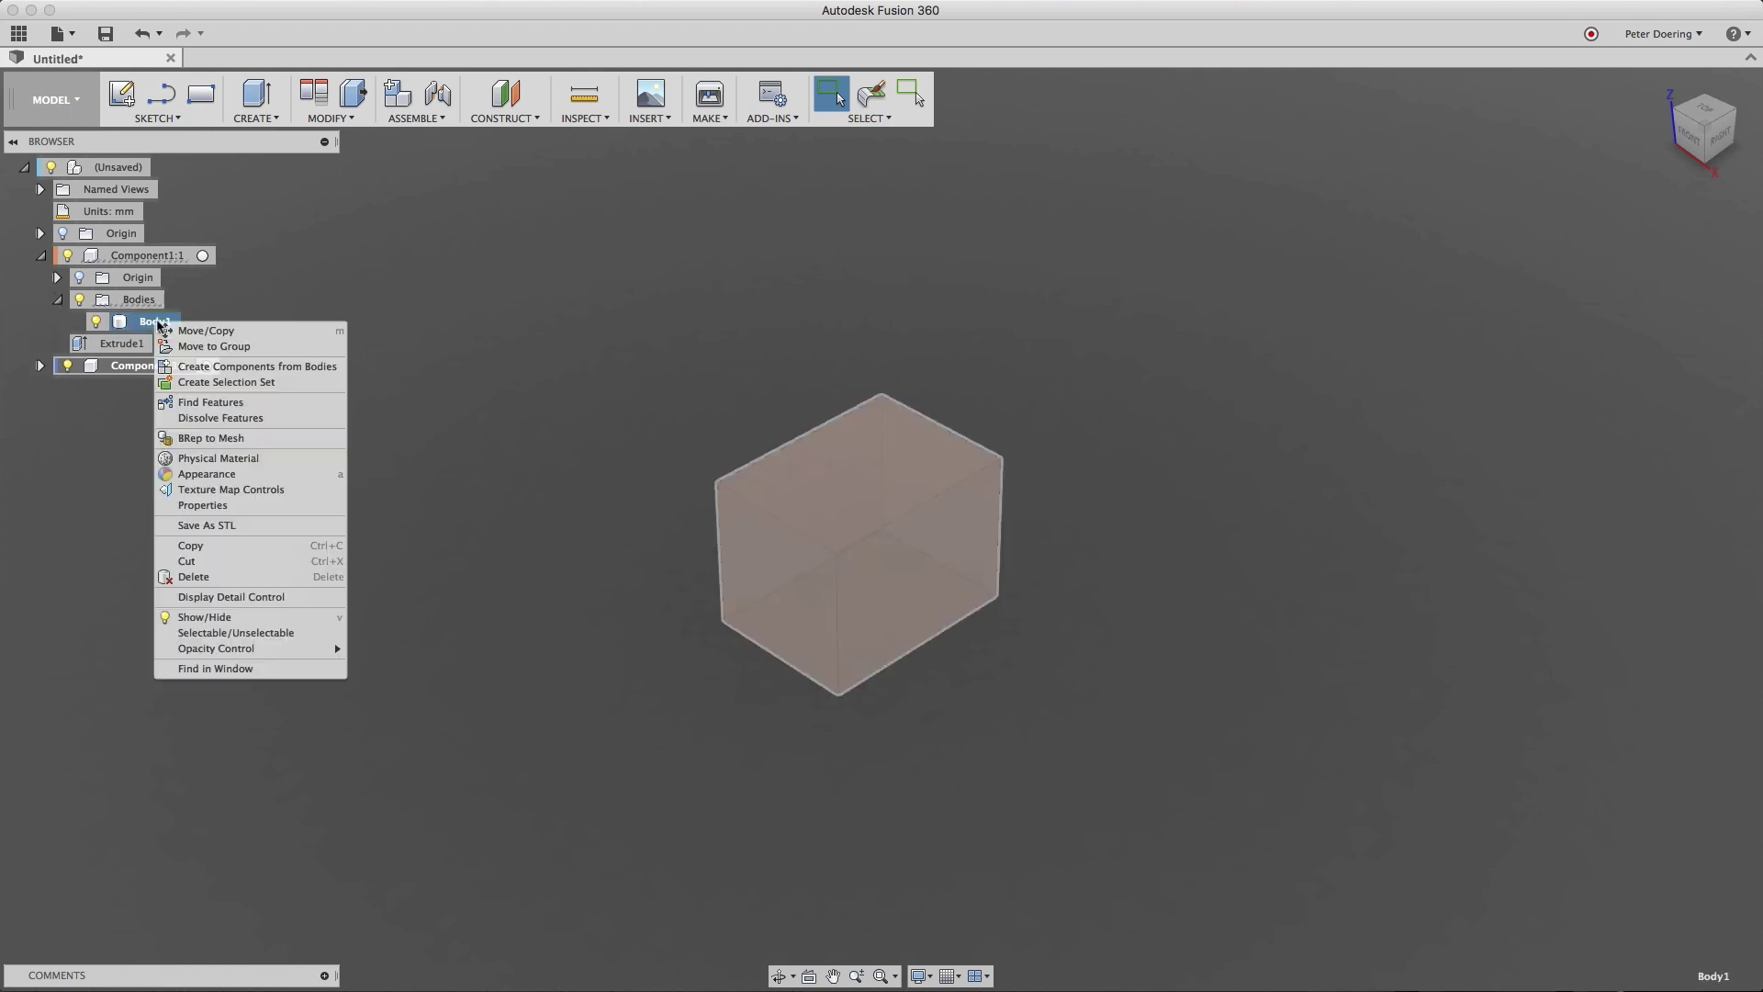
click(213, 545)
click(284, 456)
Paste the copied body into the active Component3:1 and move it about 88.87 mm along X.
right_click(1223, 327)
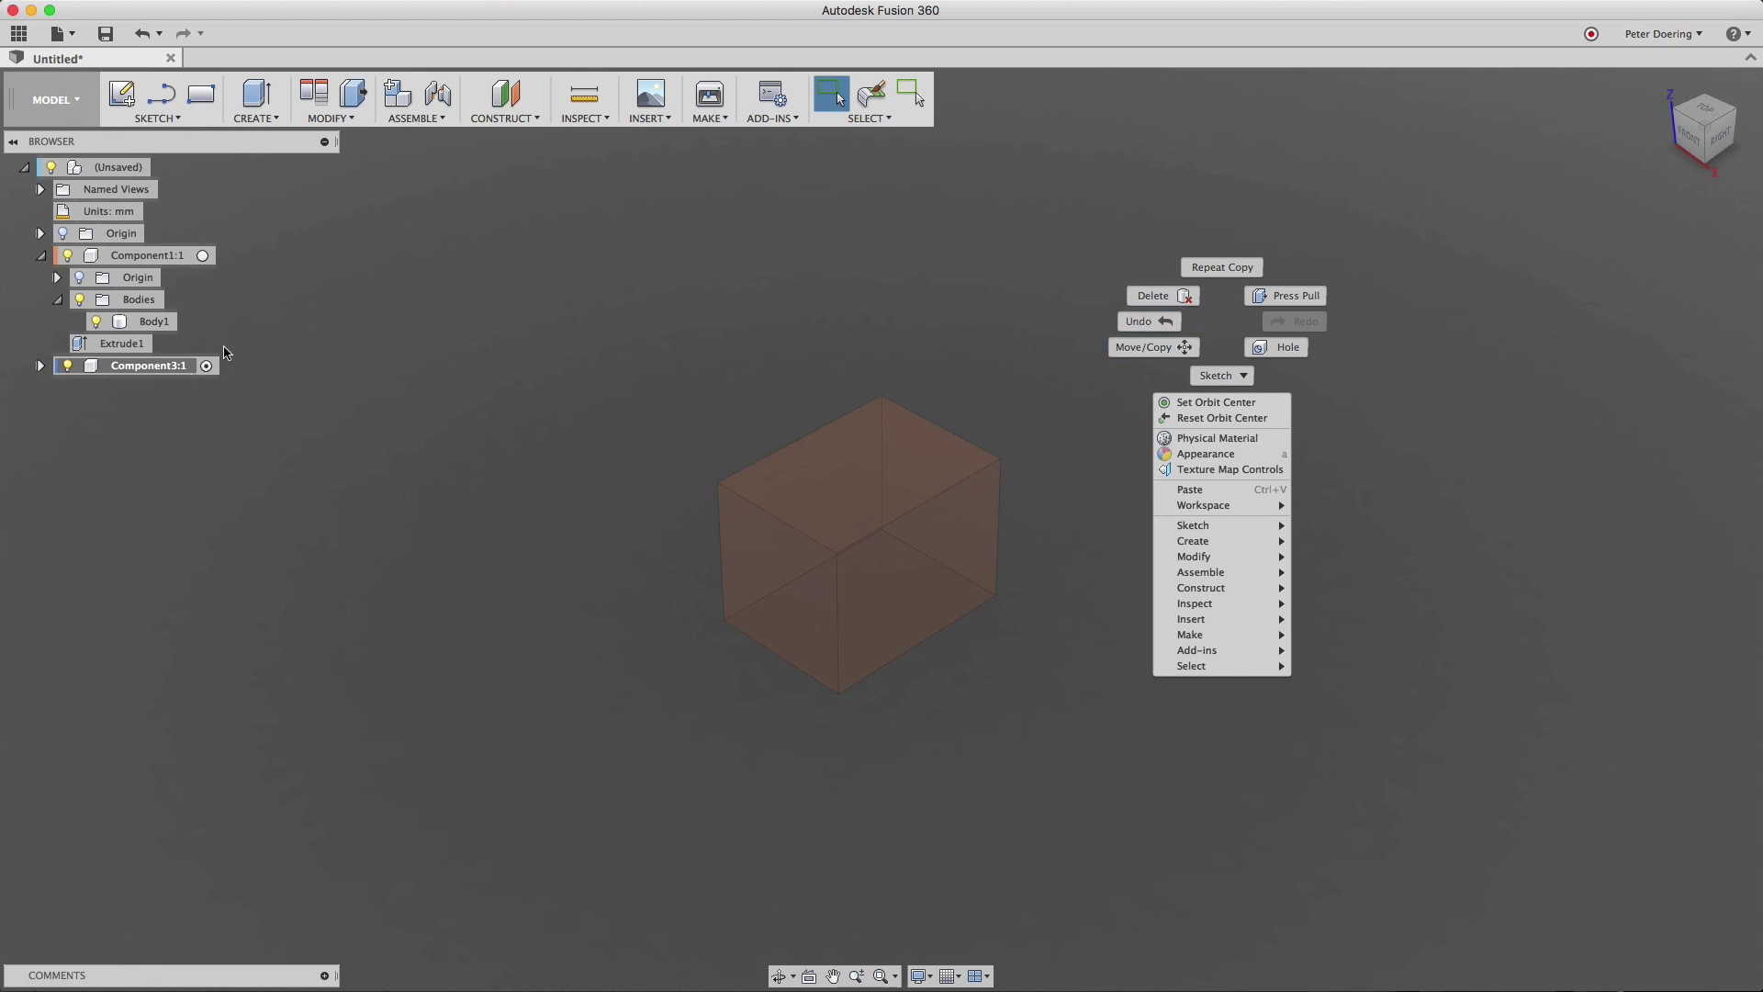
click(1207, 491)
drag(759, 643, 1139, 886)
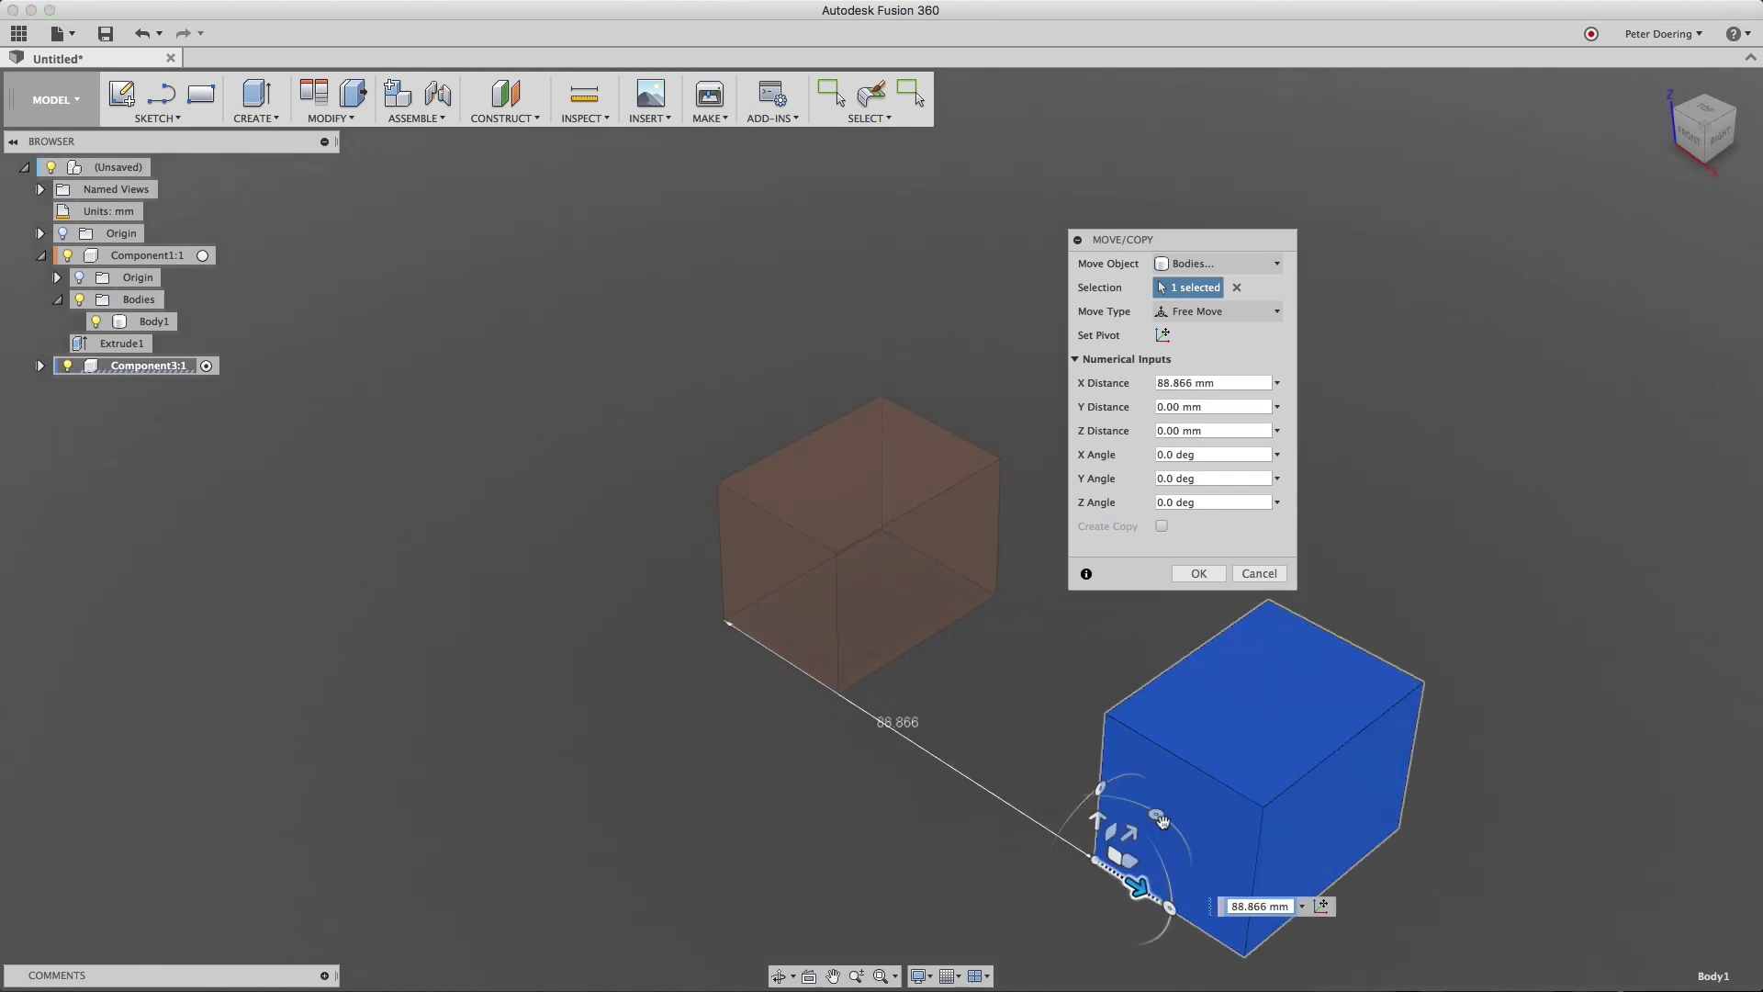
click(1199, 573)
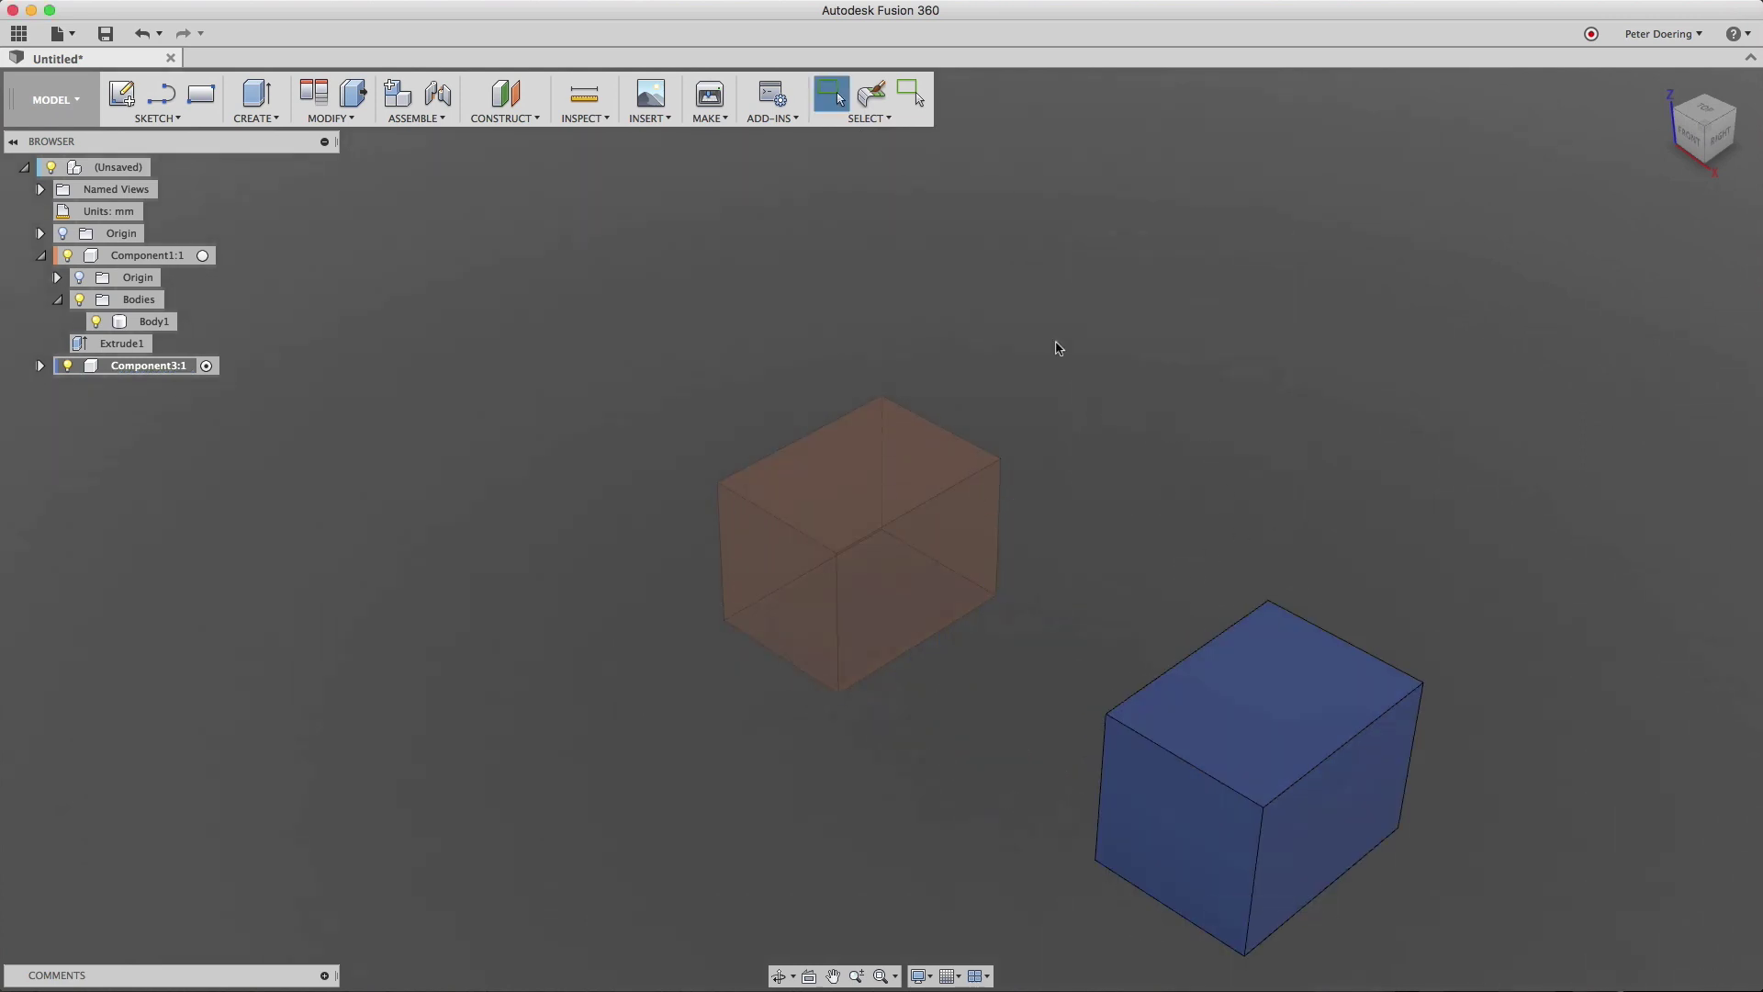
Press Pull the front face of the box in Component1:1 inward by about 4.81 mm.
click(353, 95)
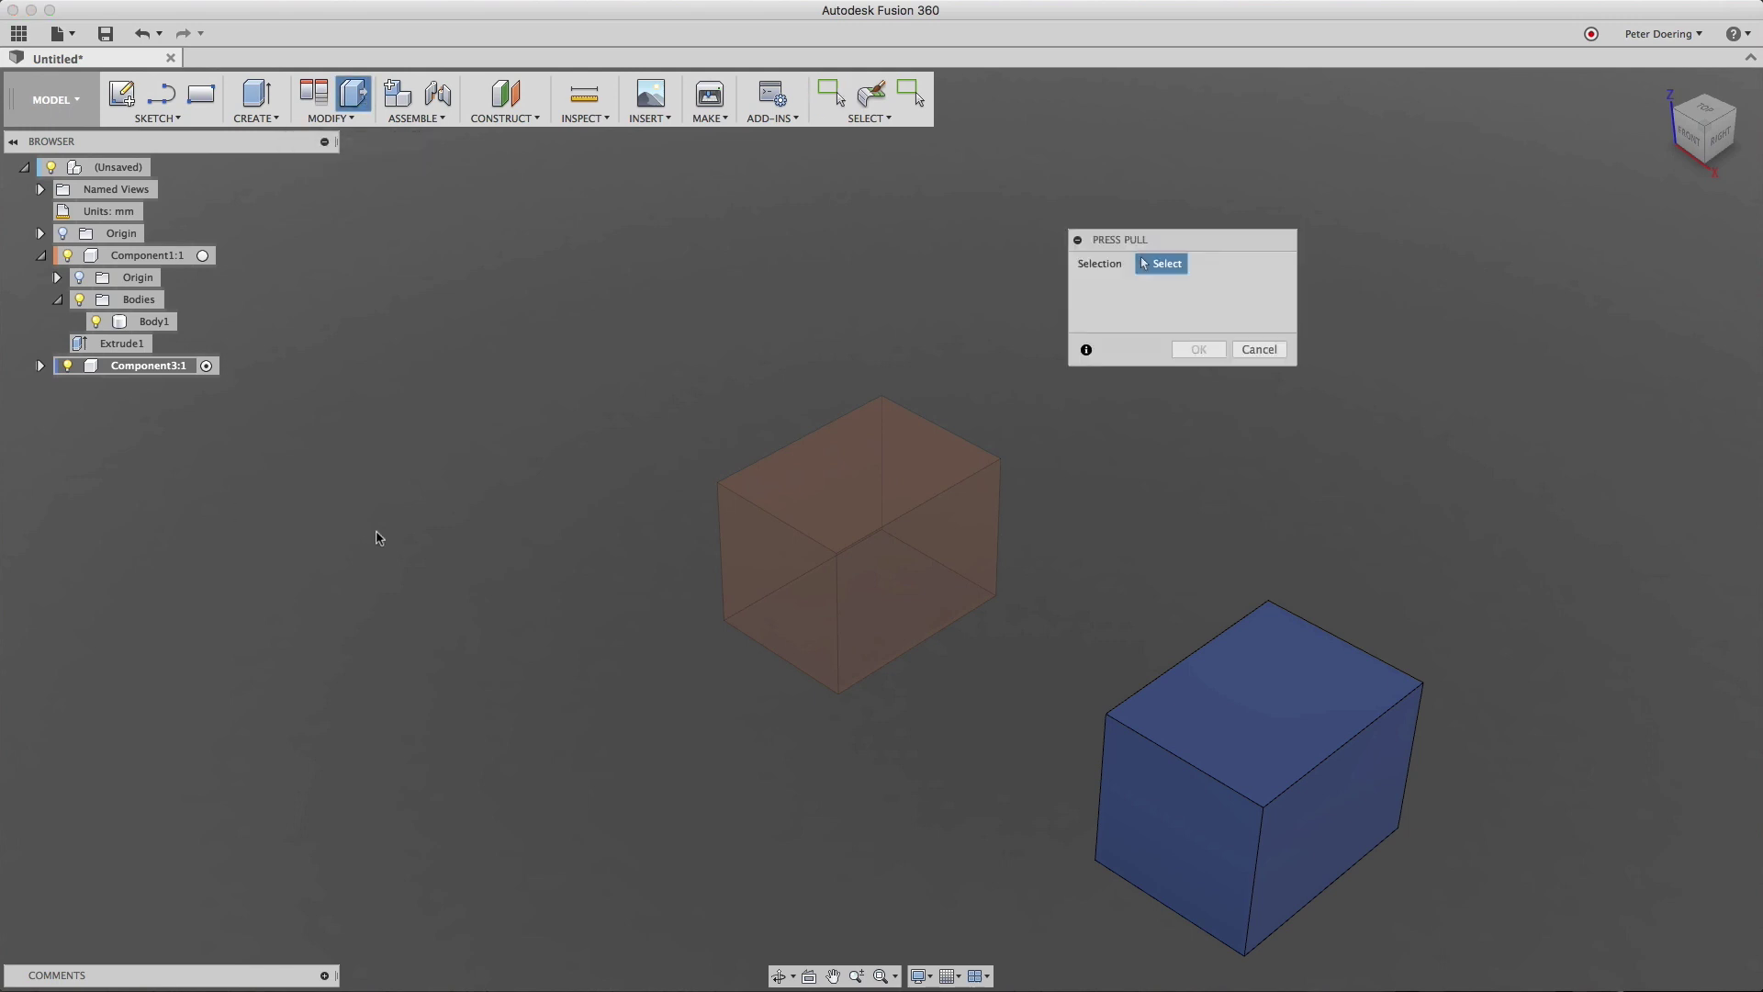
click(725, 597)
mouse_move(787, 570)
mouse_down()
mouse_move(640, 652)
mouse_move(827, 551)
mouse_move(805, 554)
mouse_up()
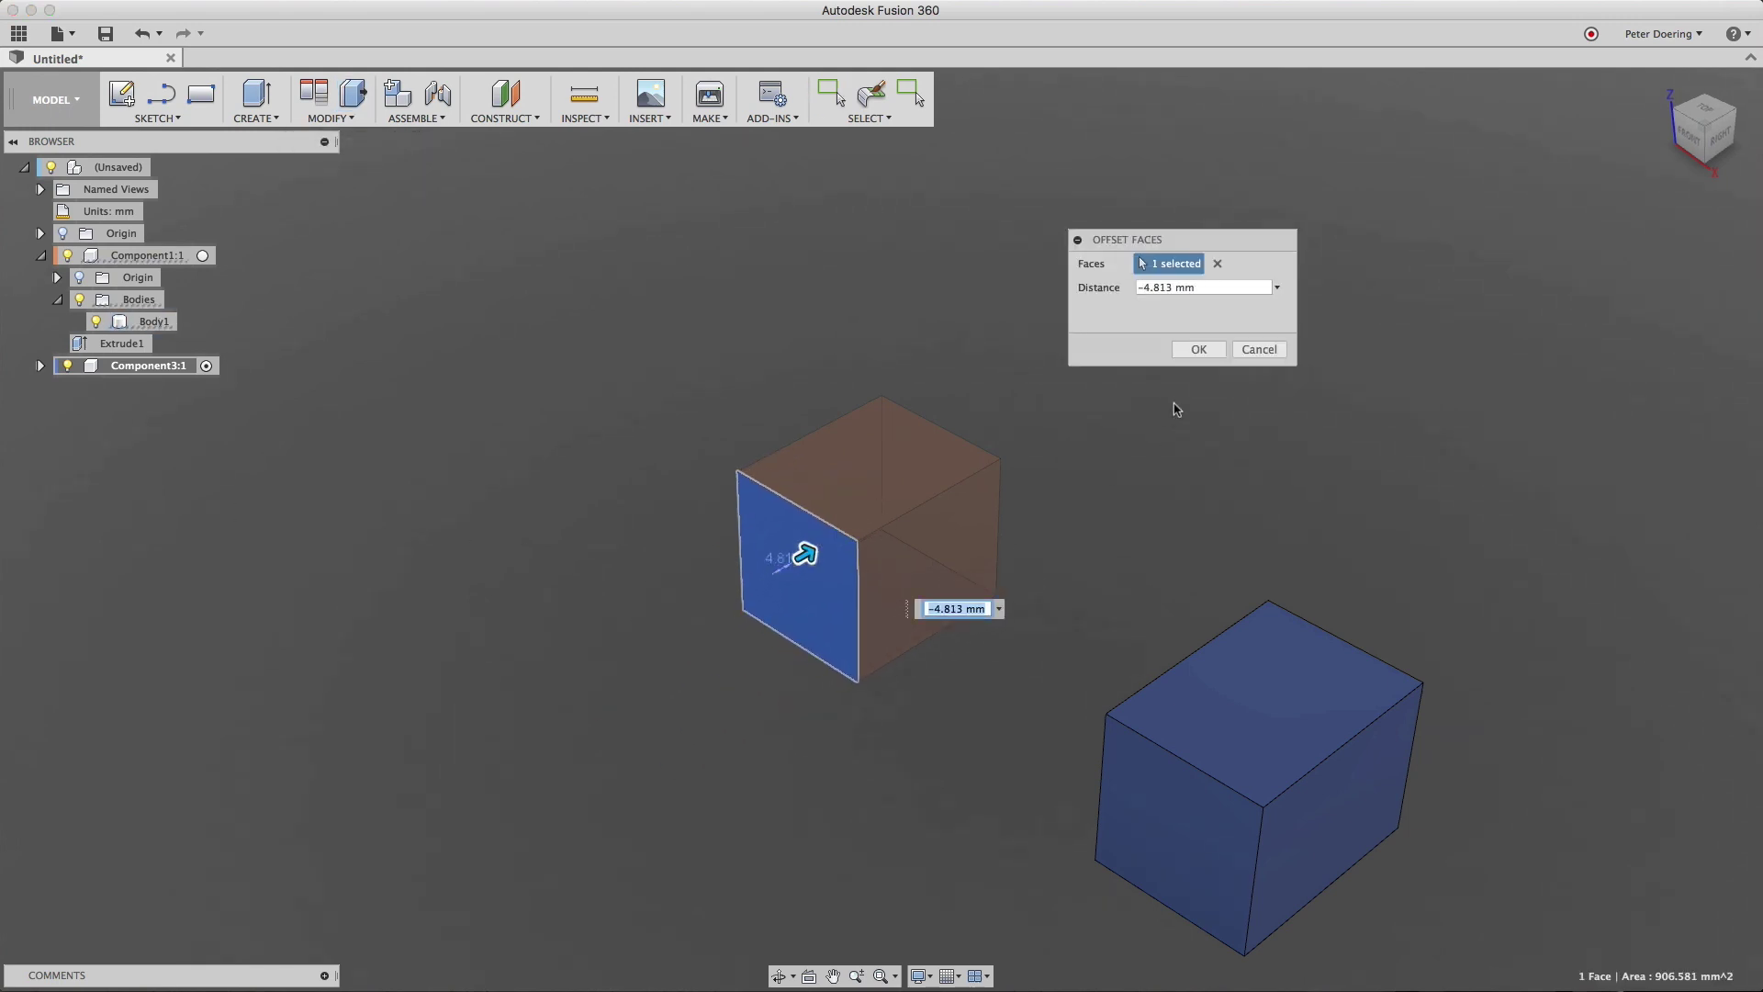
click(1199, 350)
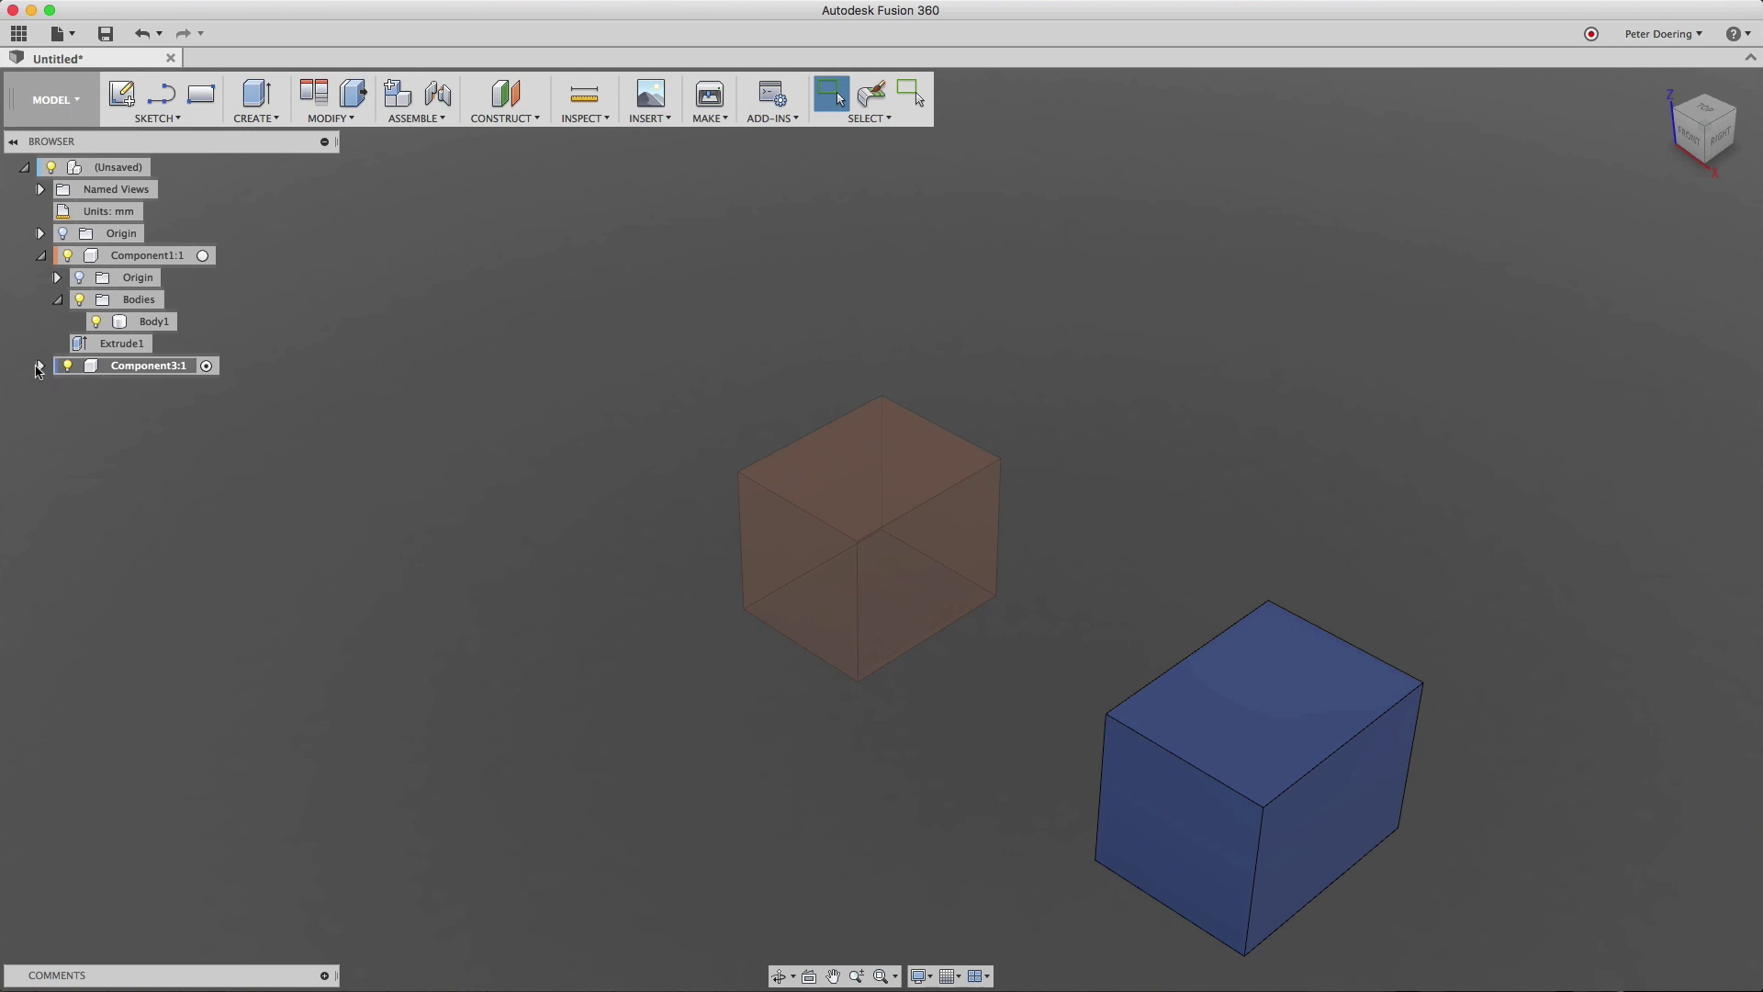
Delete Component3:1 with its pasted body from the design.
right_click(144, 368)
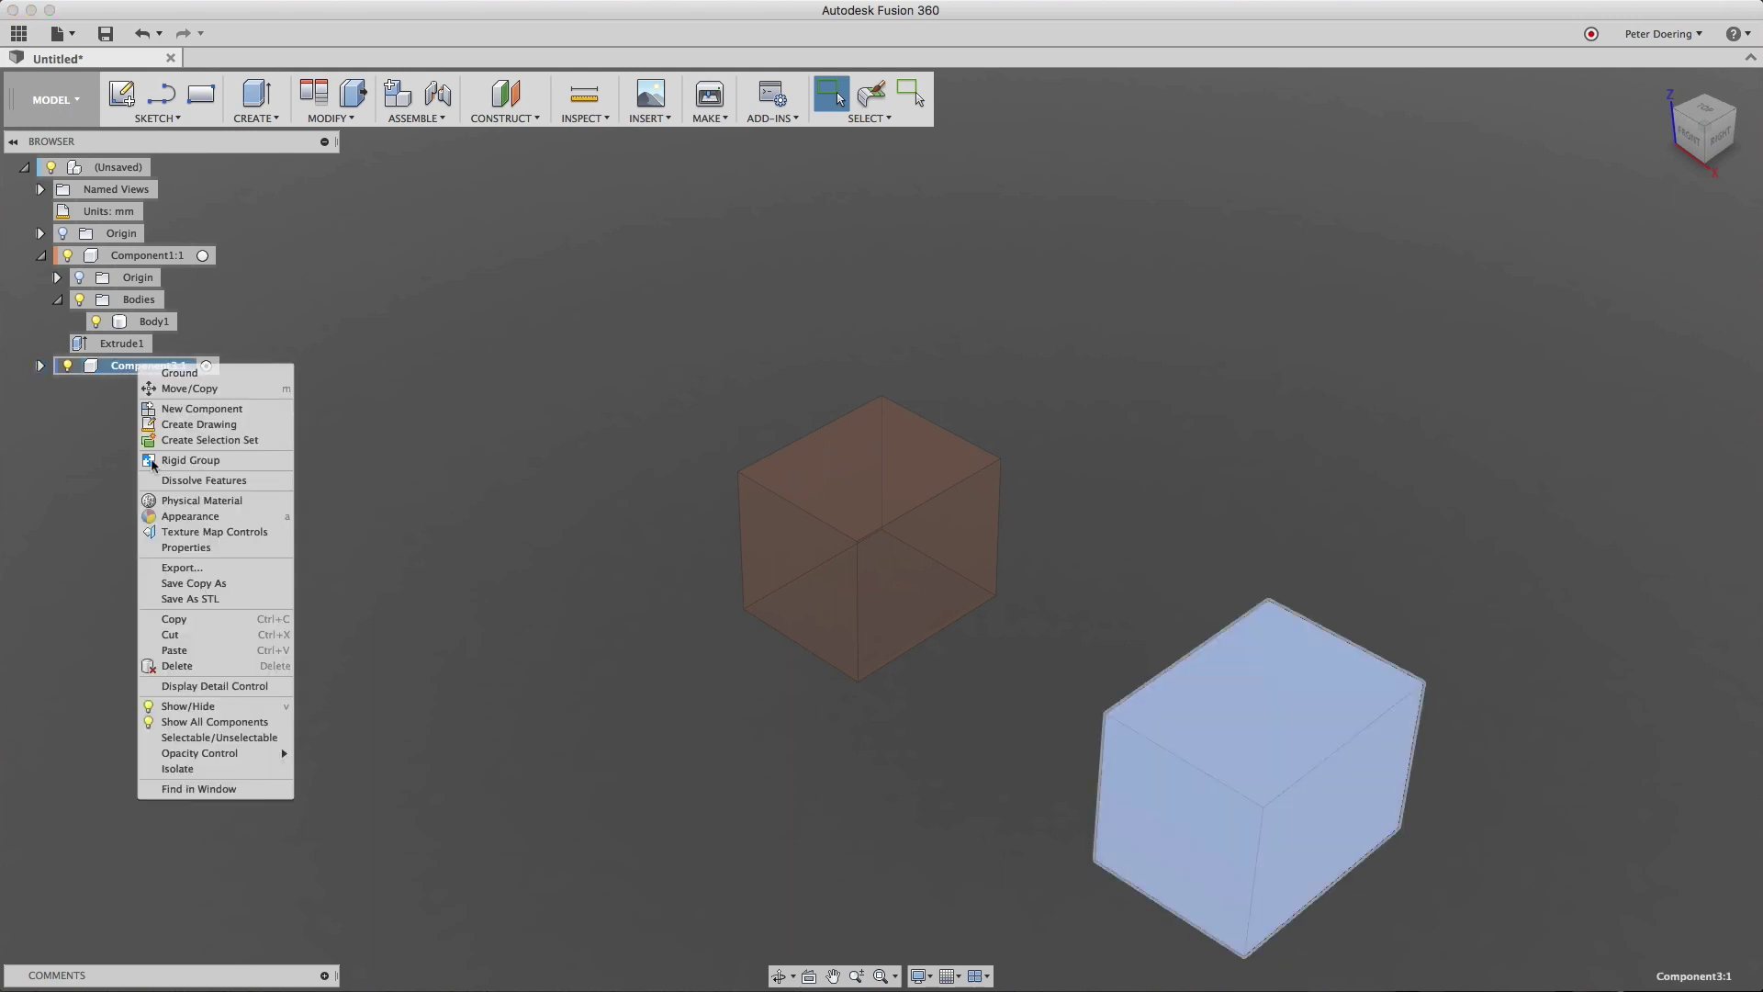
click(184, 665)
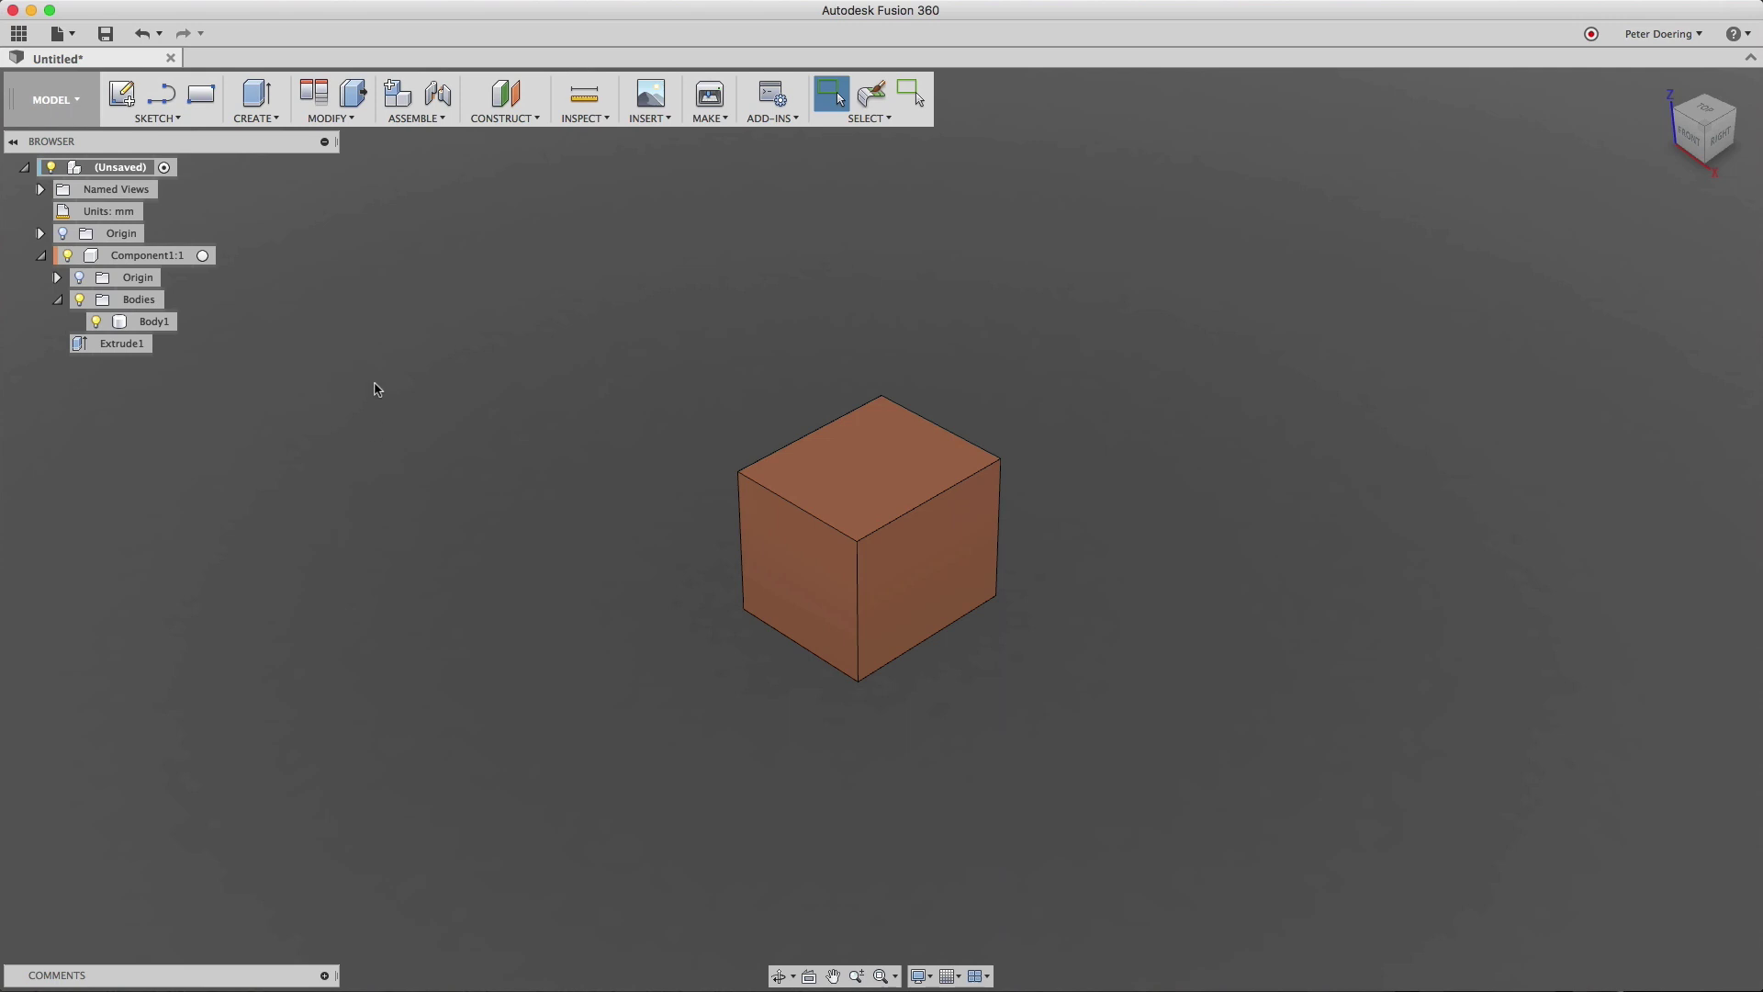
Copy the whole component Component1:1 and clear the selection.
right_click(175, 258)
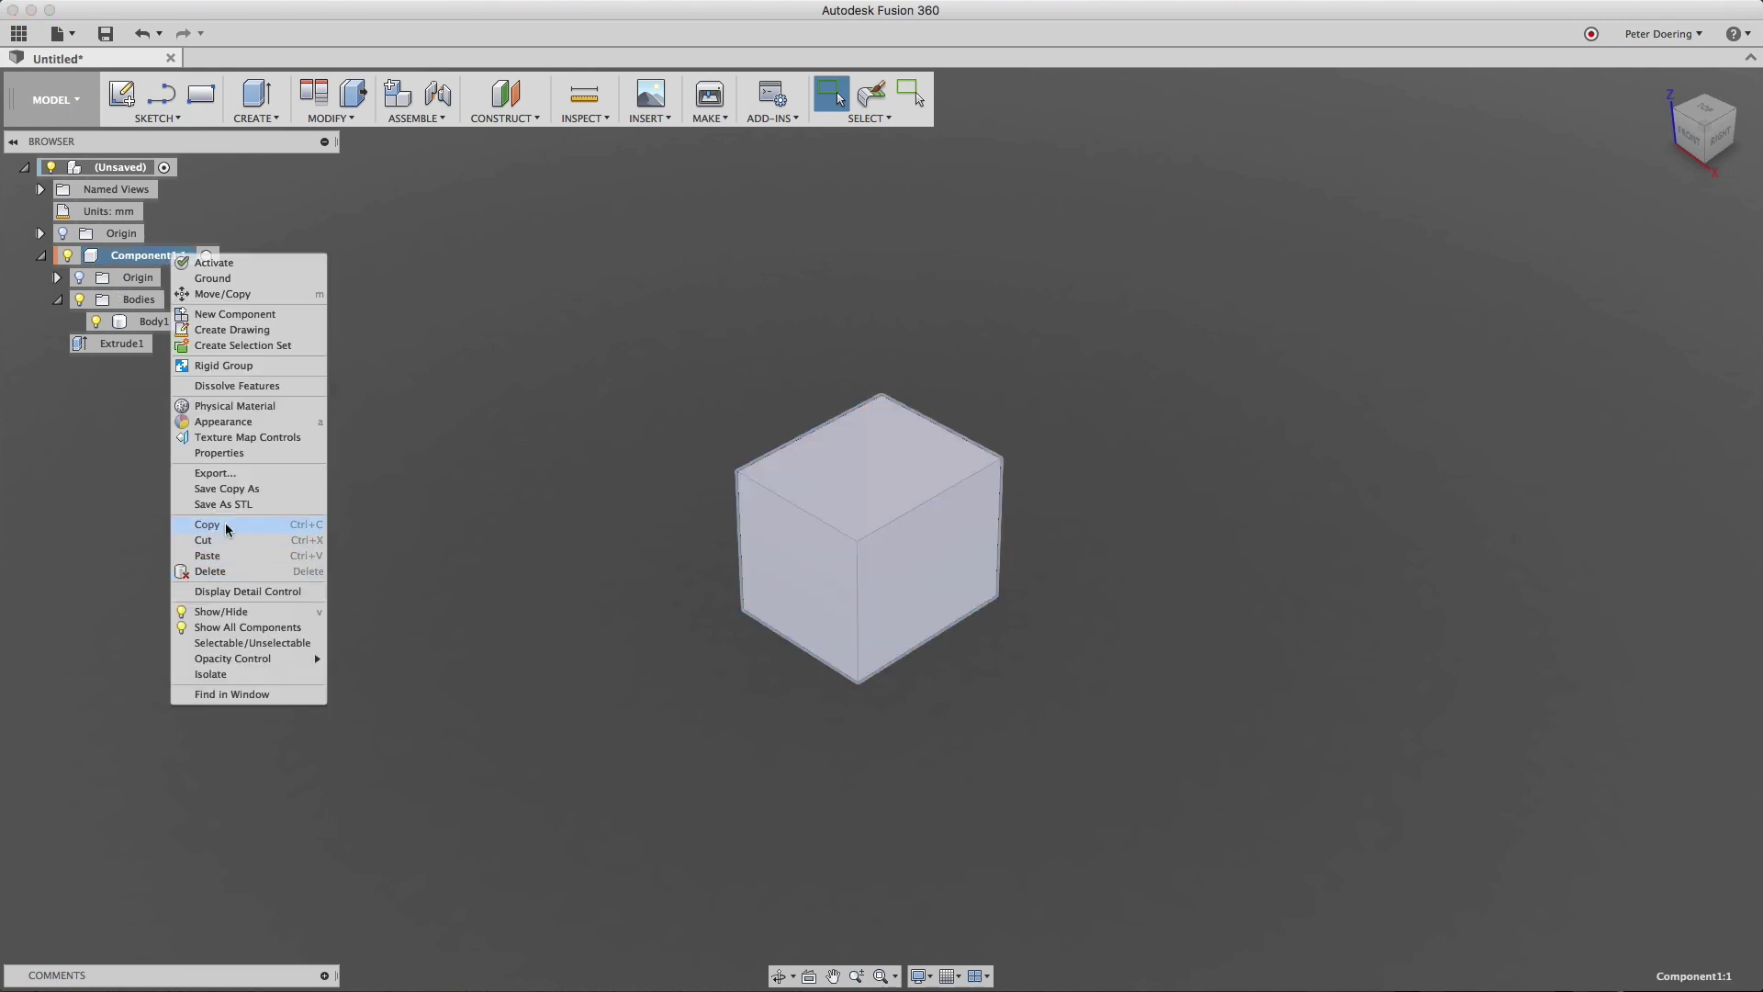
click(1035, 355)
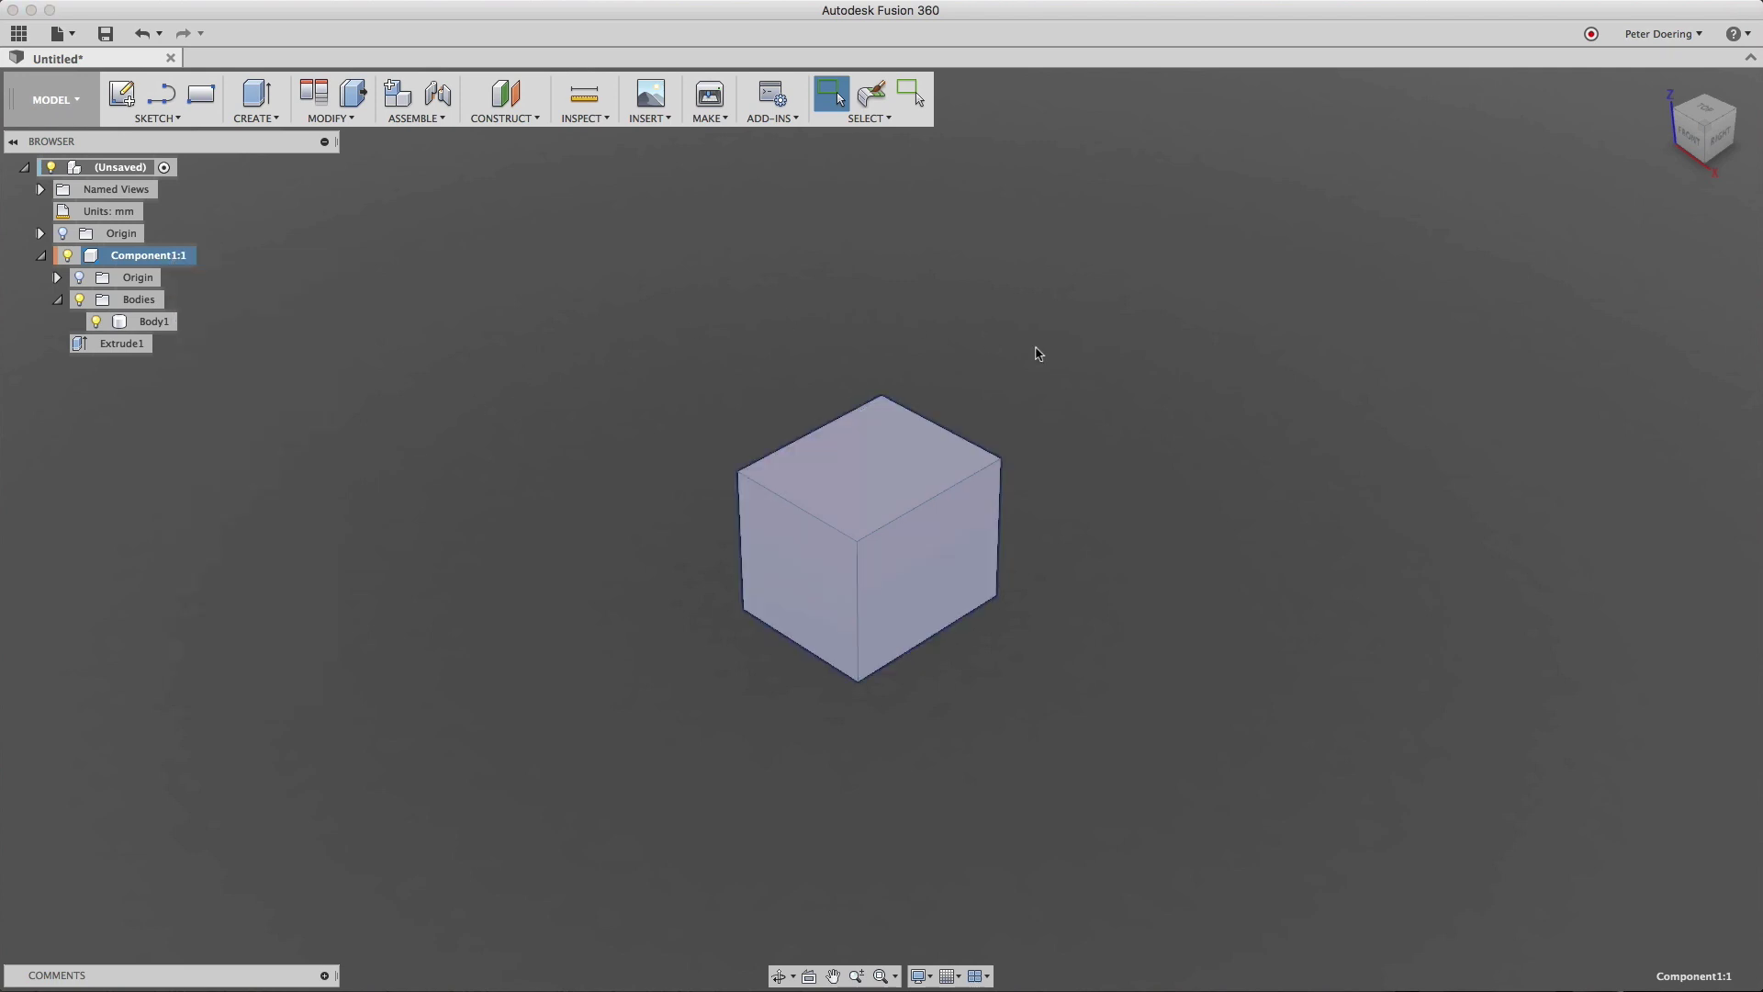
click(1145, 603)
click(972, 581)
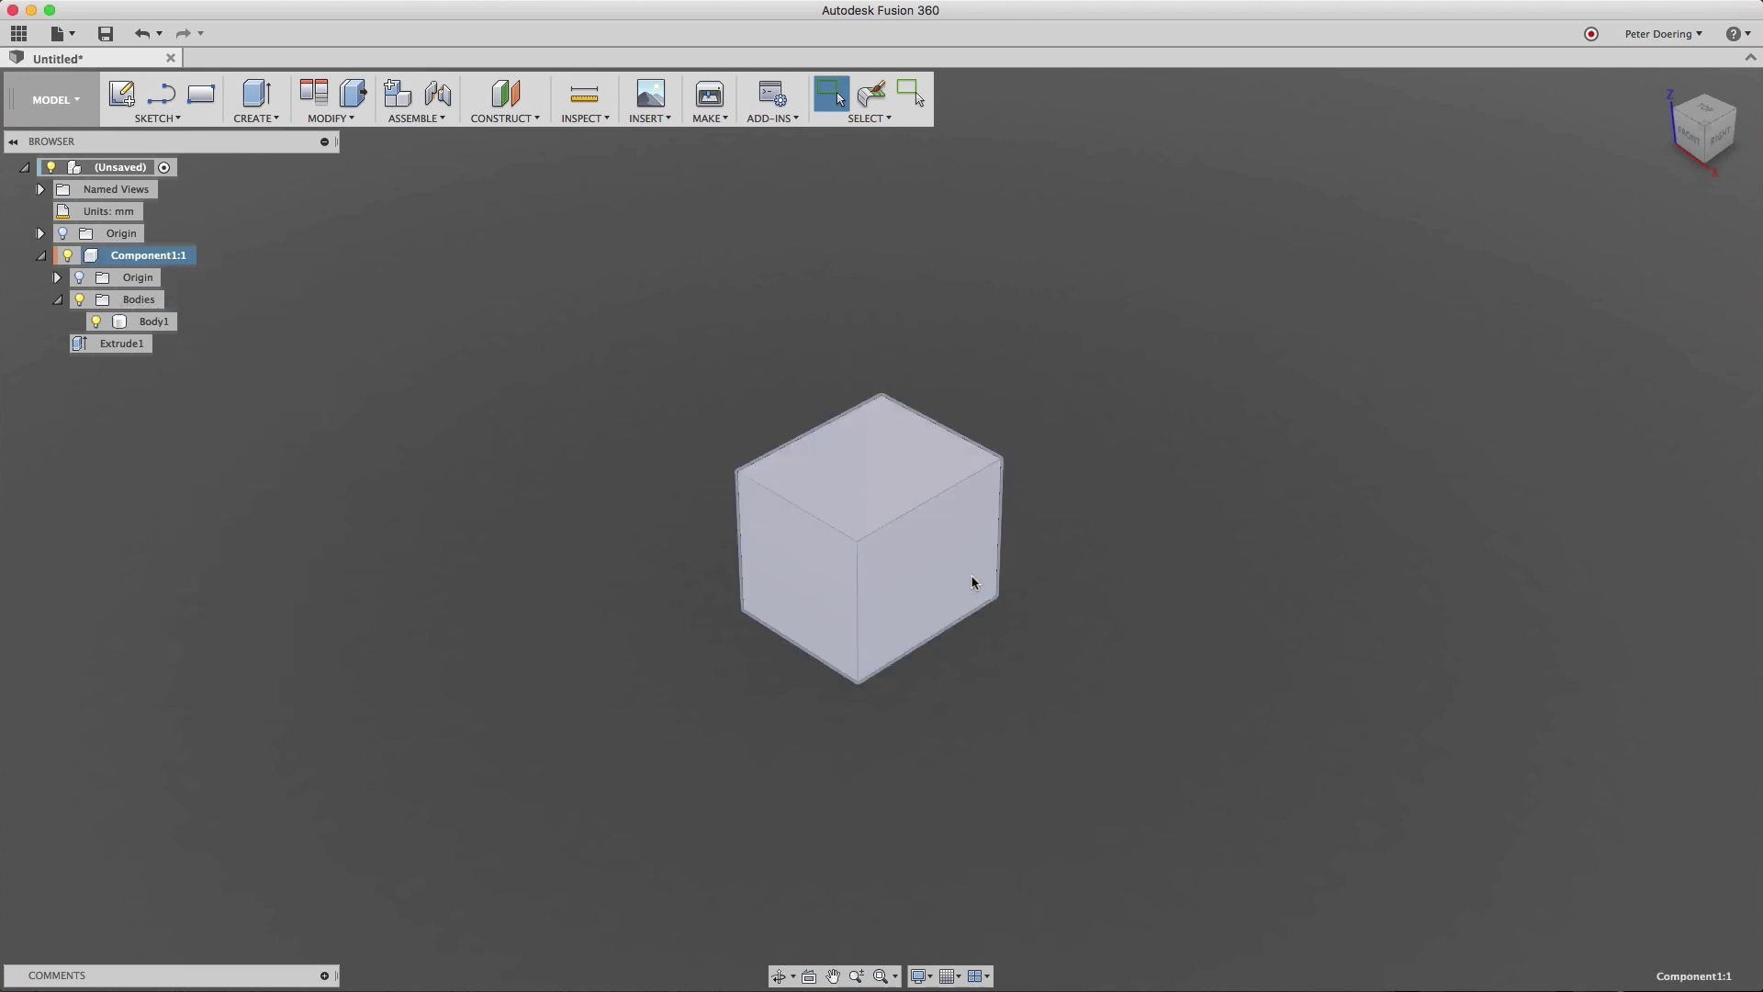
right_click(1208, 459)
click(1169, 817)
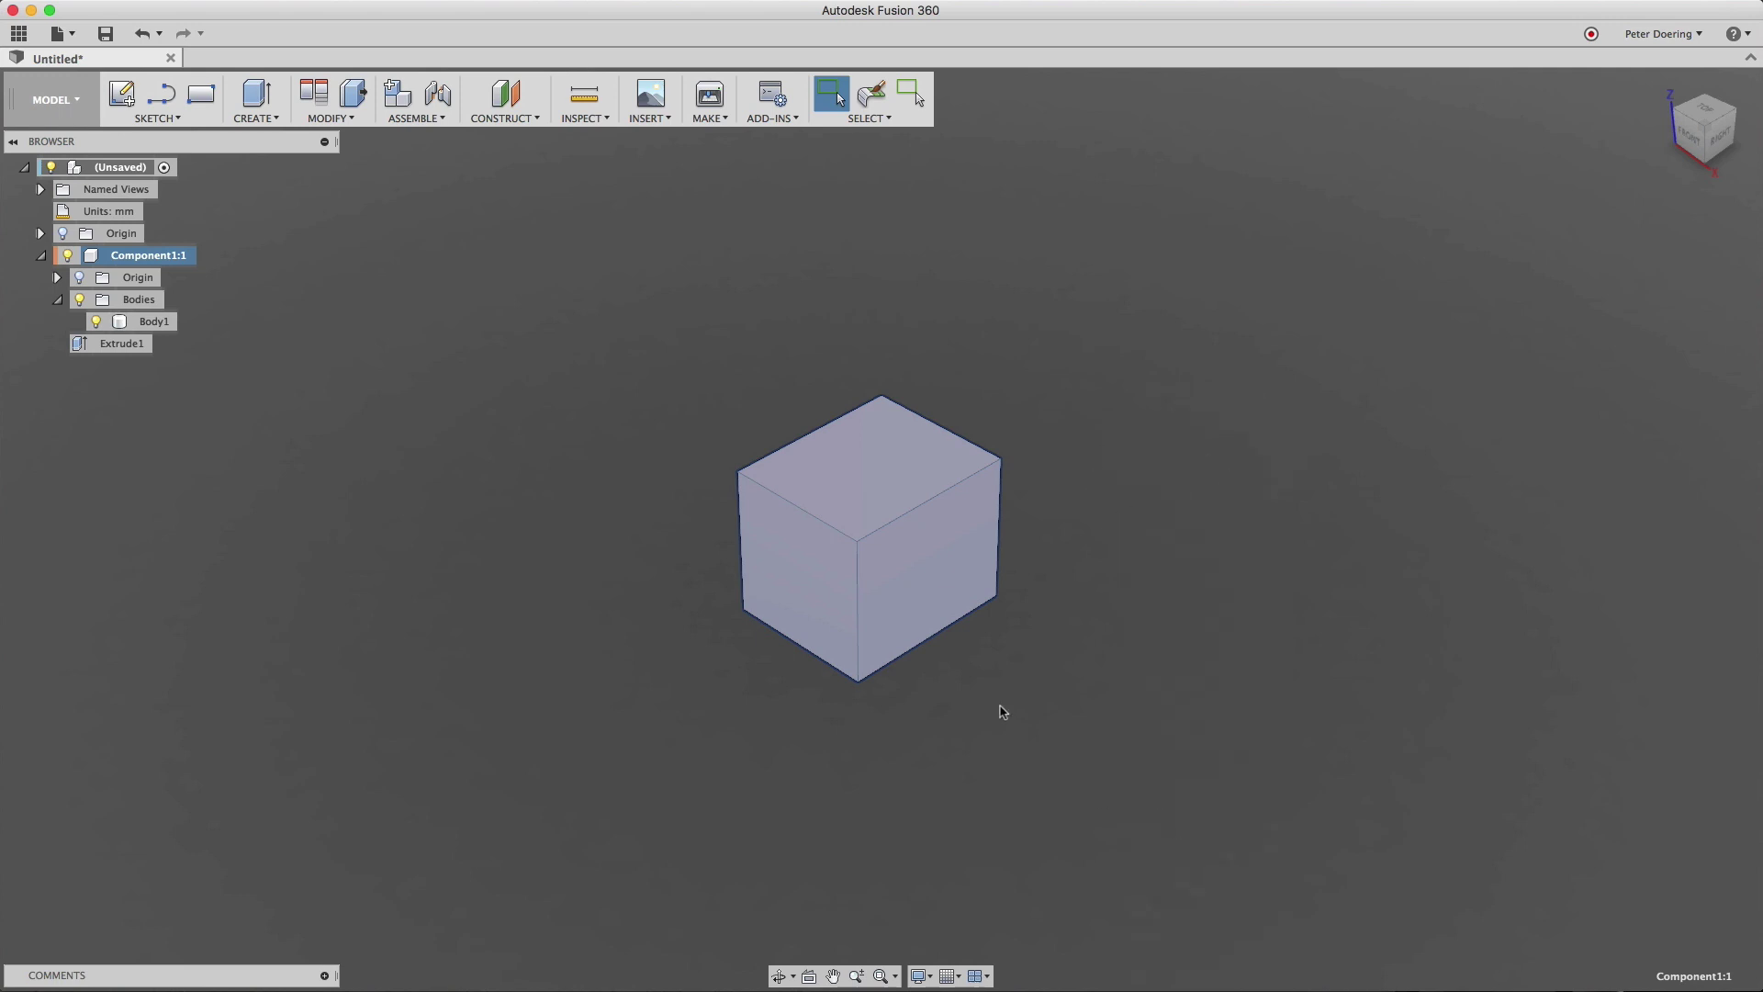
click(409, 272)
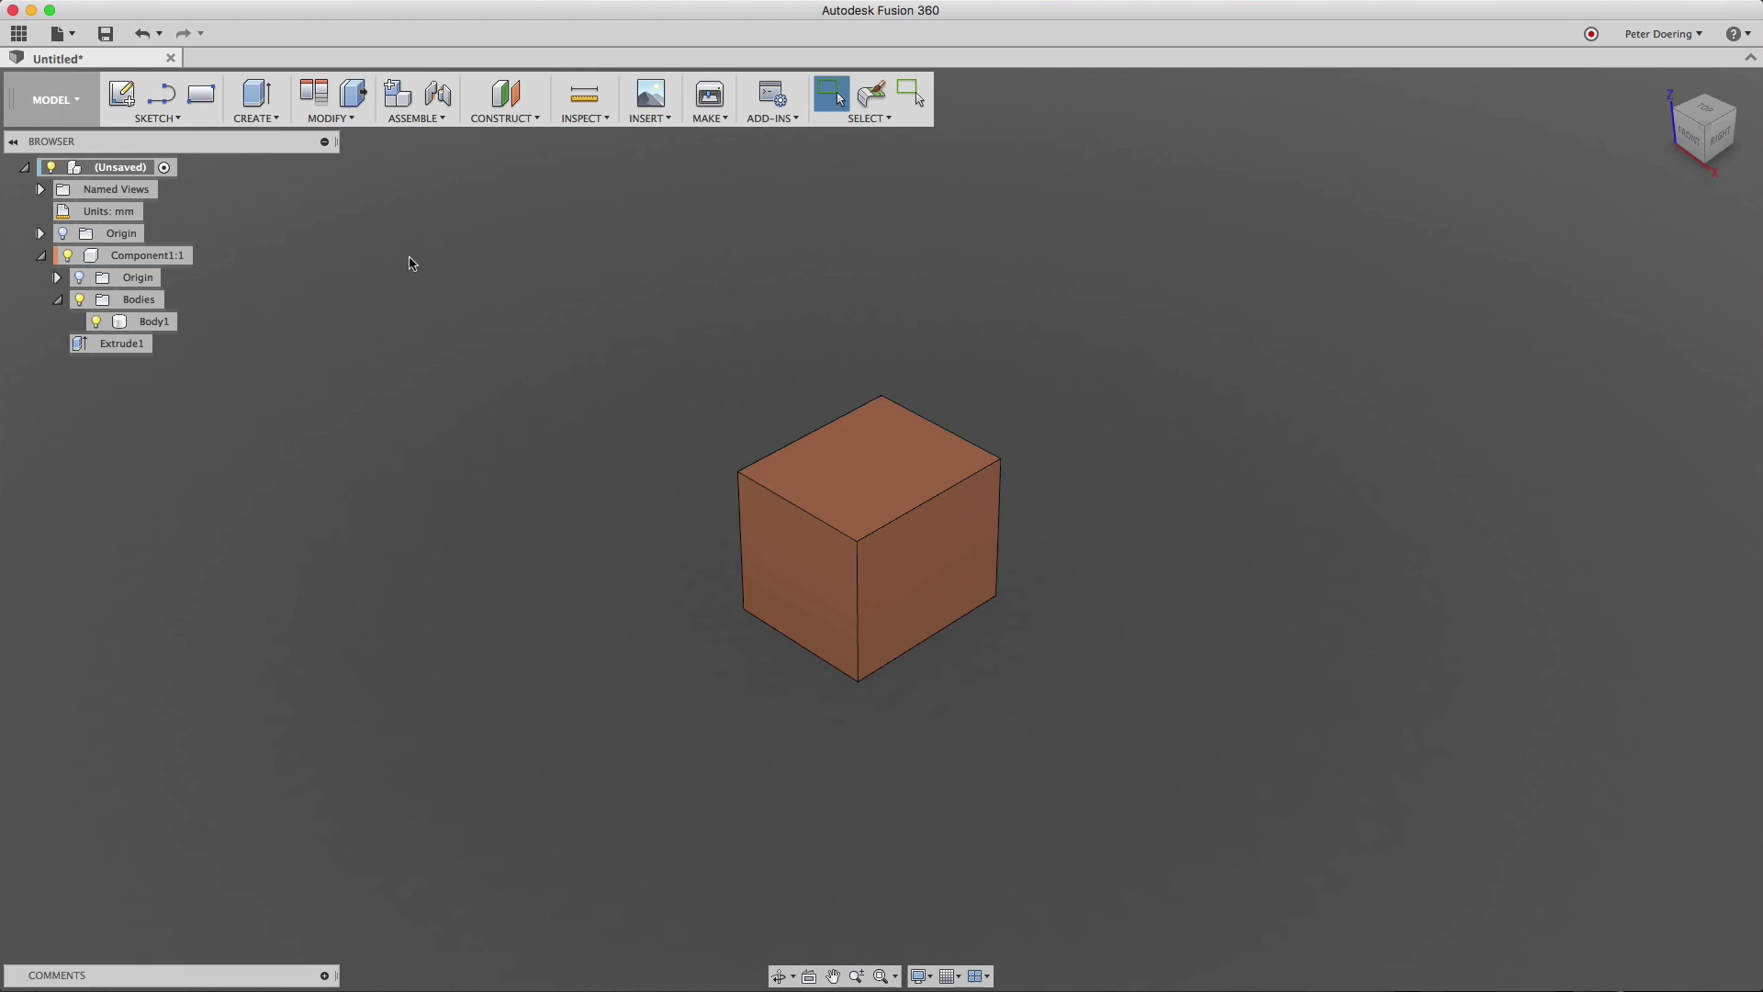
Paste the copied component into the root with the regular Paste option and move it along X, clear of the original.
right_click(1236, 253)
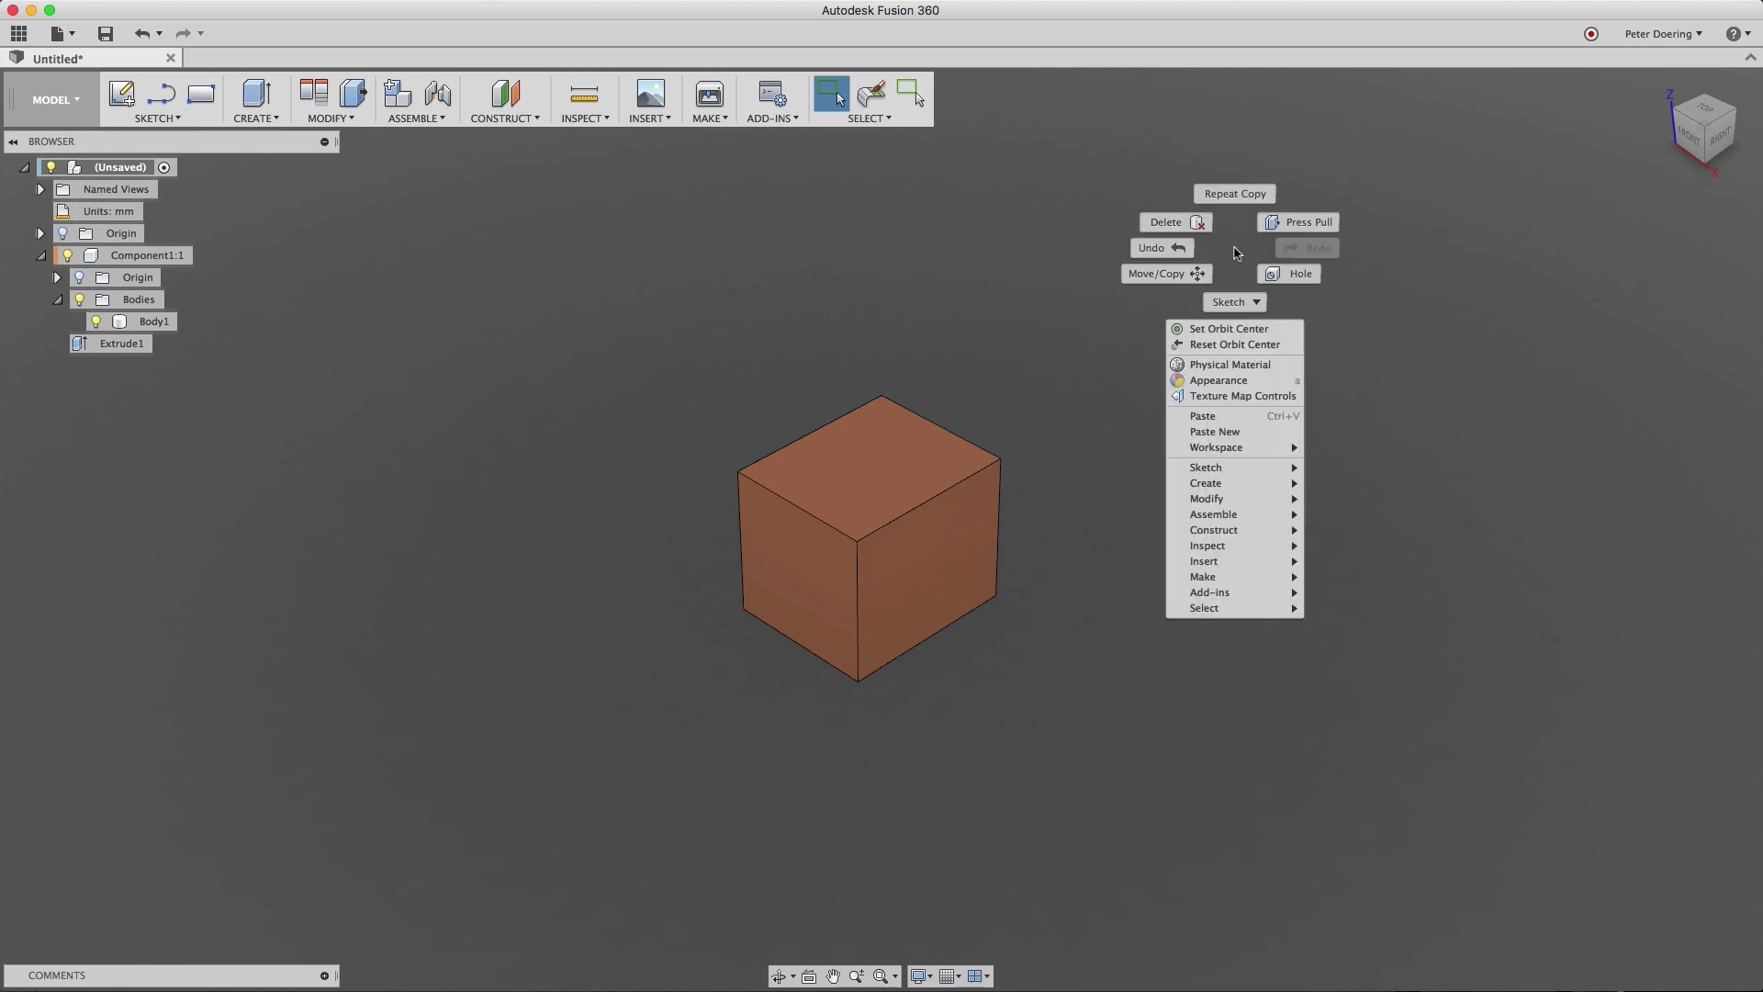
click(1208, 421)
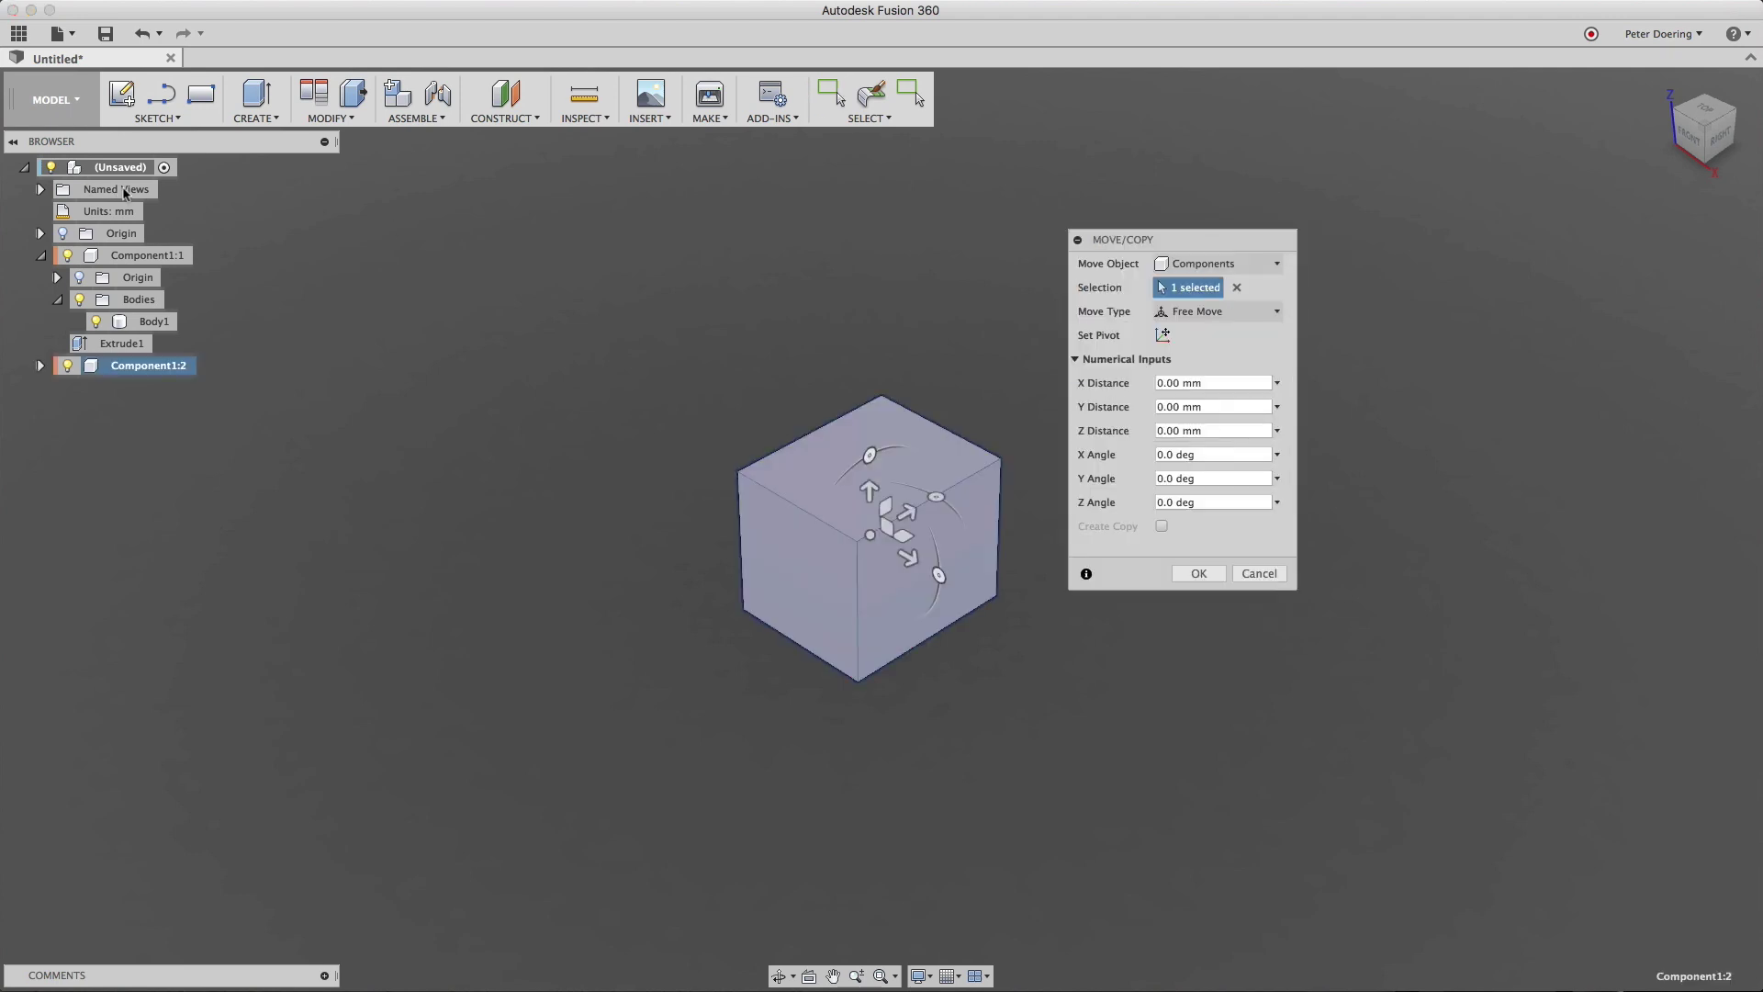
drag(909, 557, 1226, 735)
click(1198, 573)
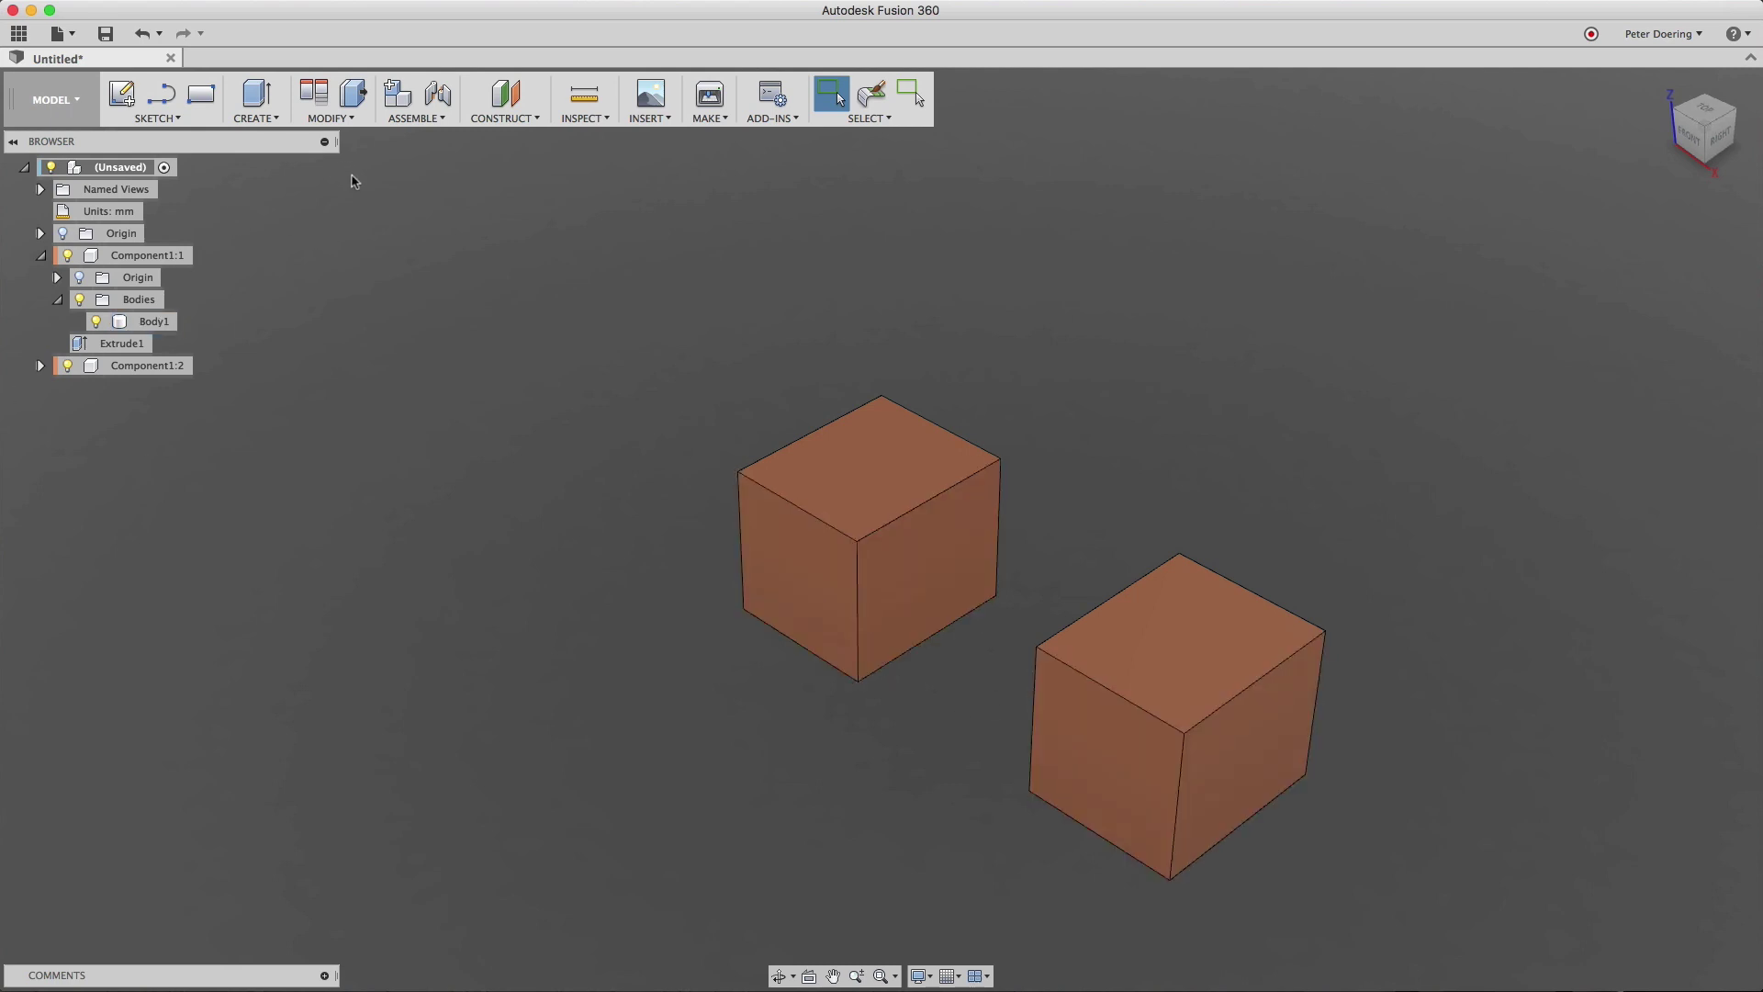
Try to offset the front face of the original box in Component1:1 outward by about 3.78 mm with Press Pull.
click(352, 94)
click(745, 552)
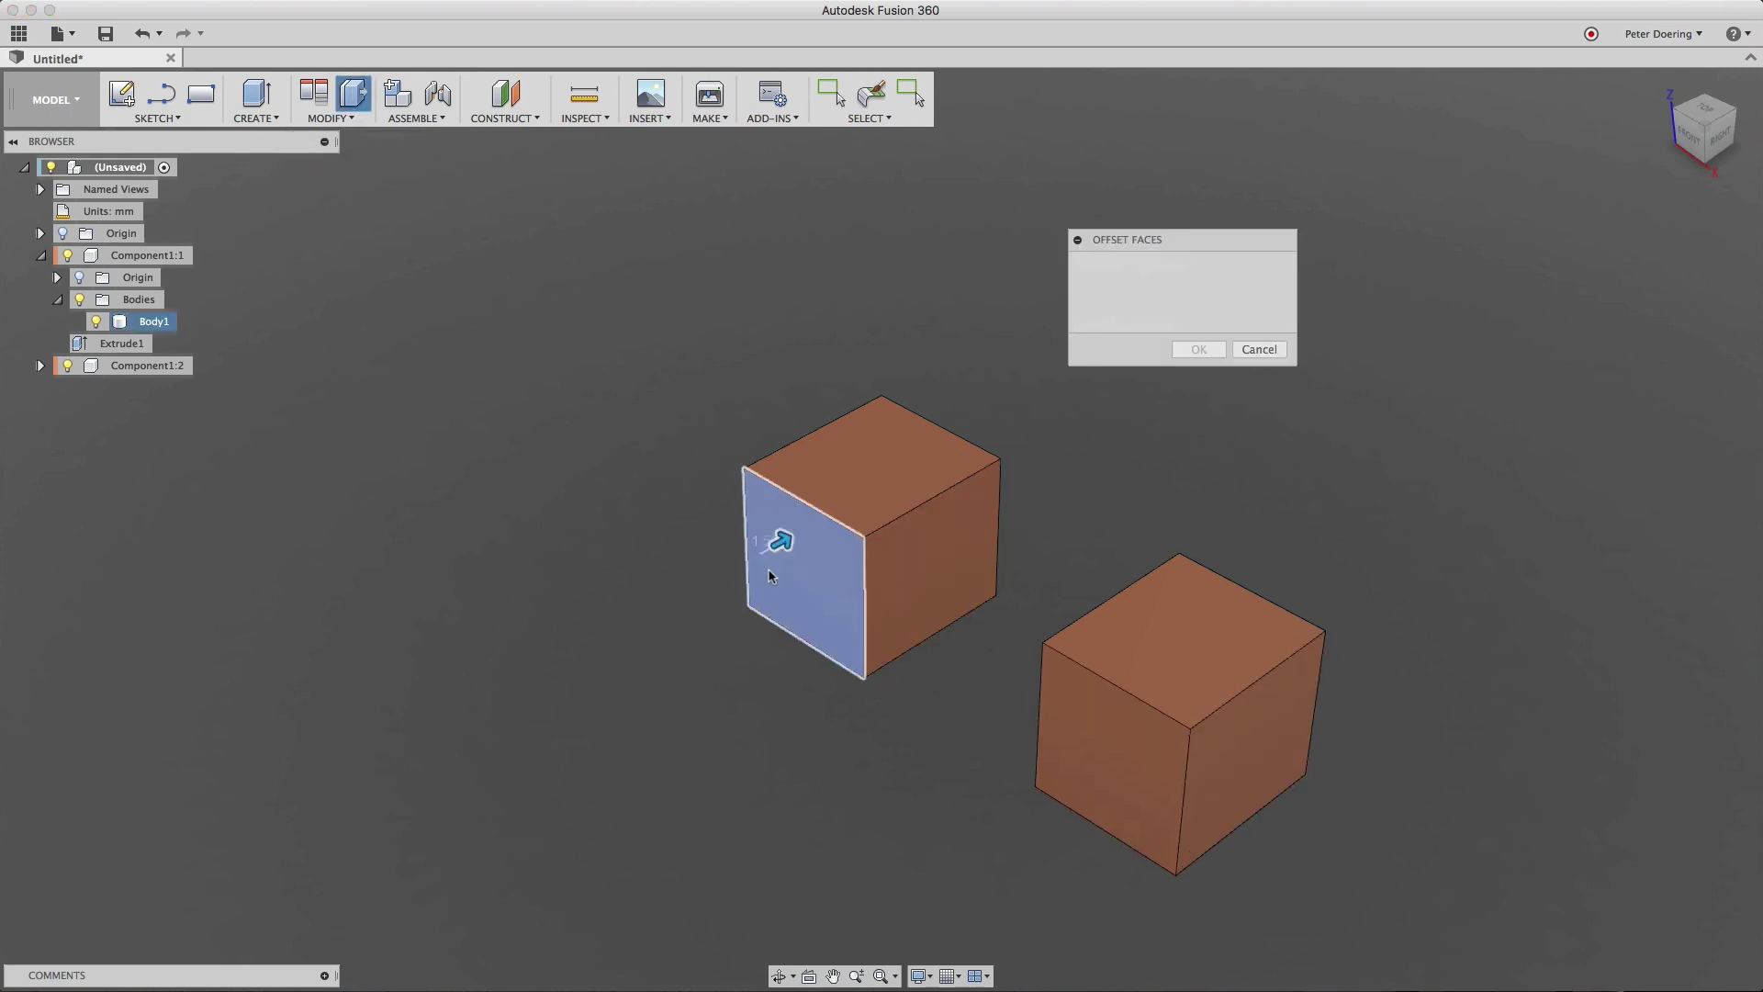
drag(776, 540, 720, 578)
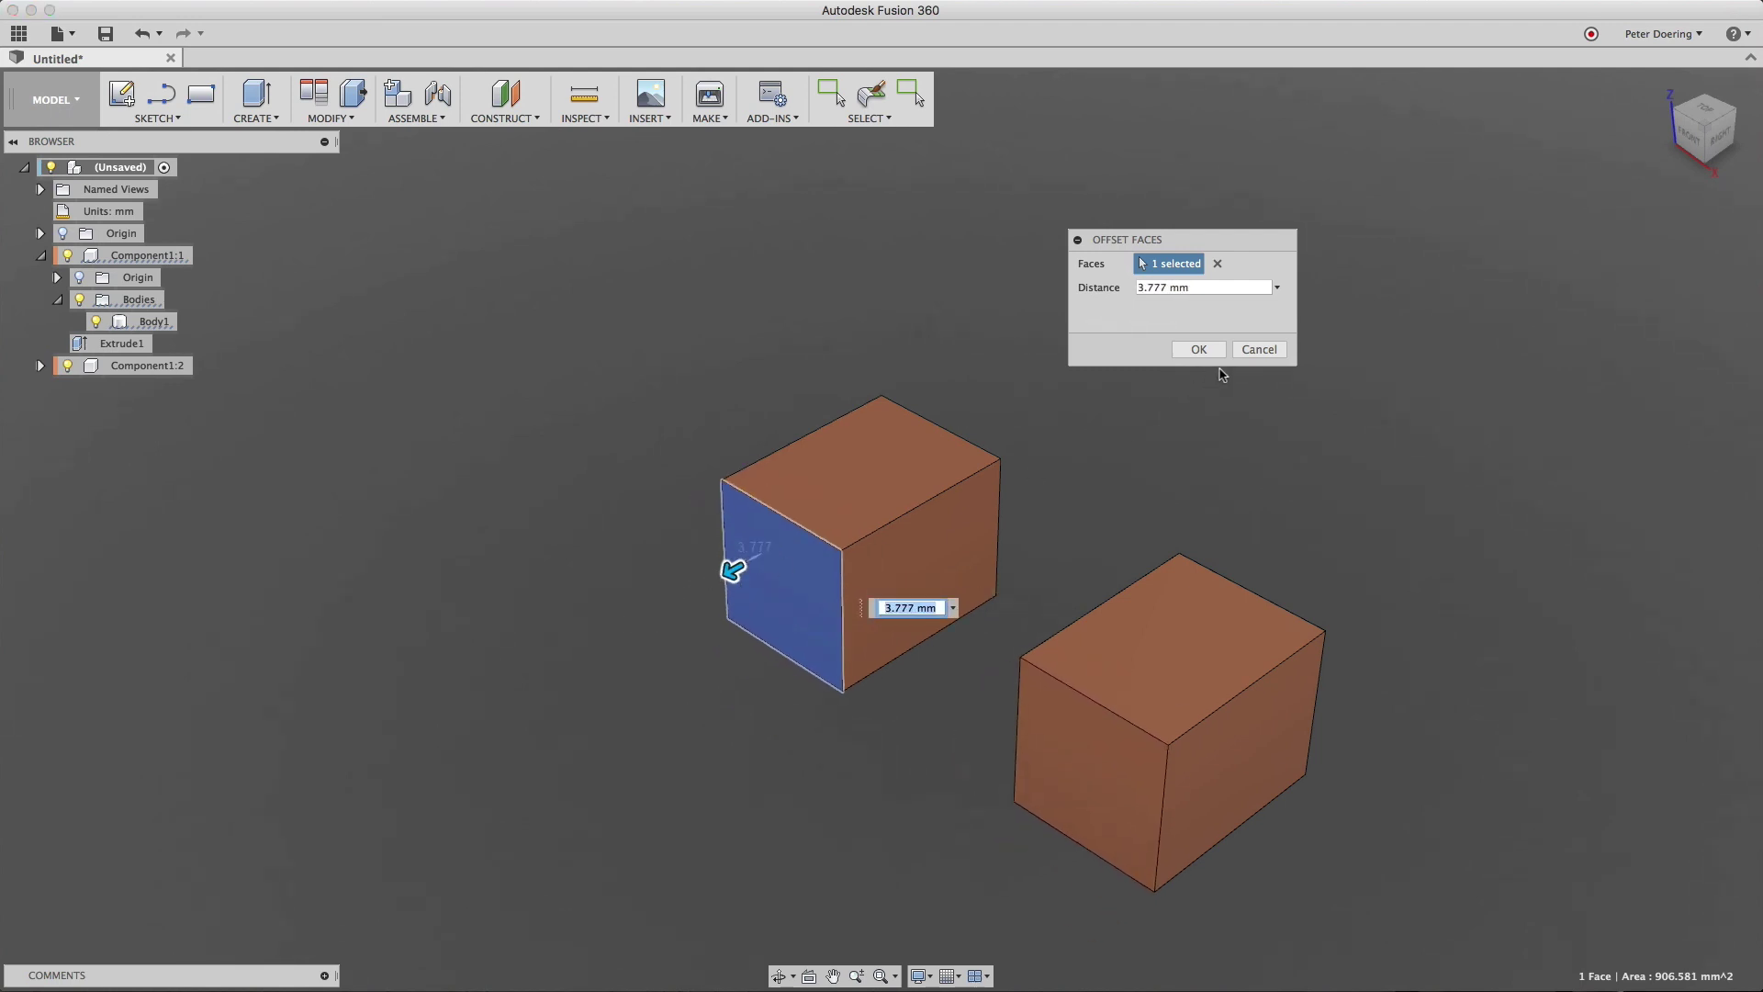
click(1259, 349)
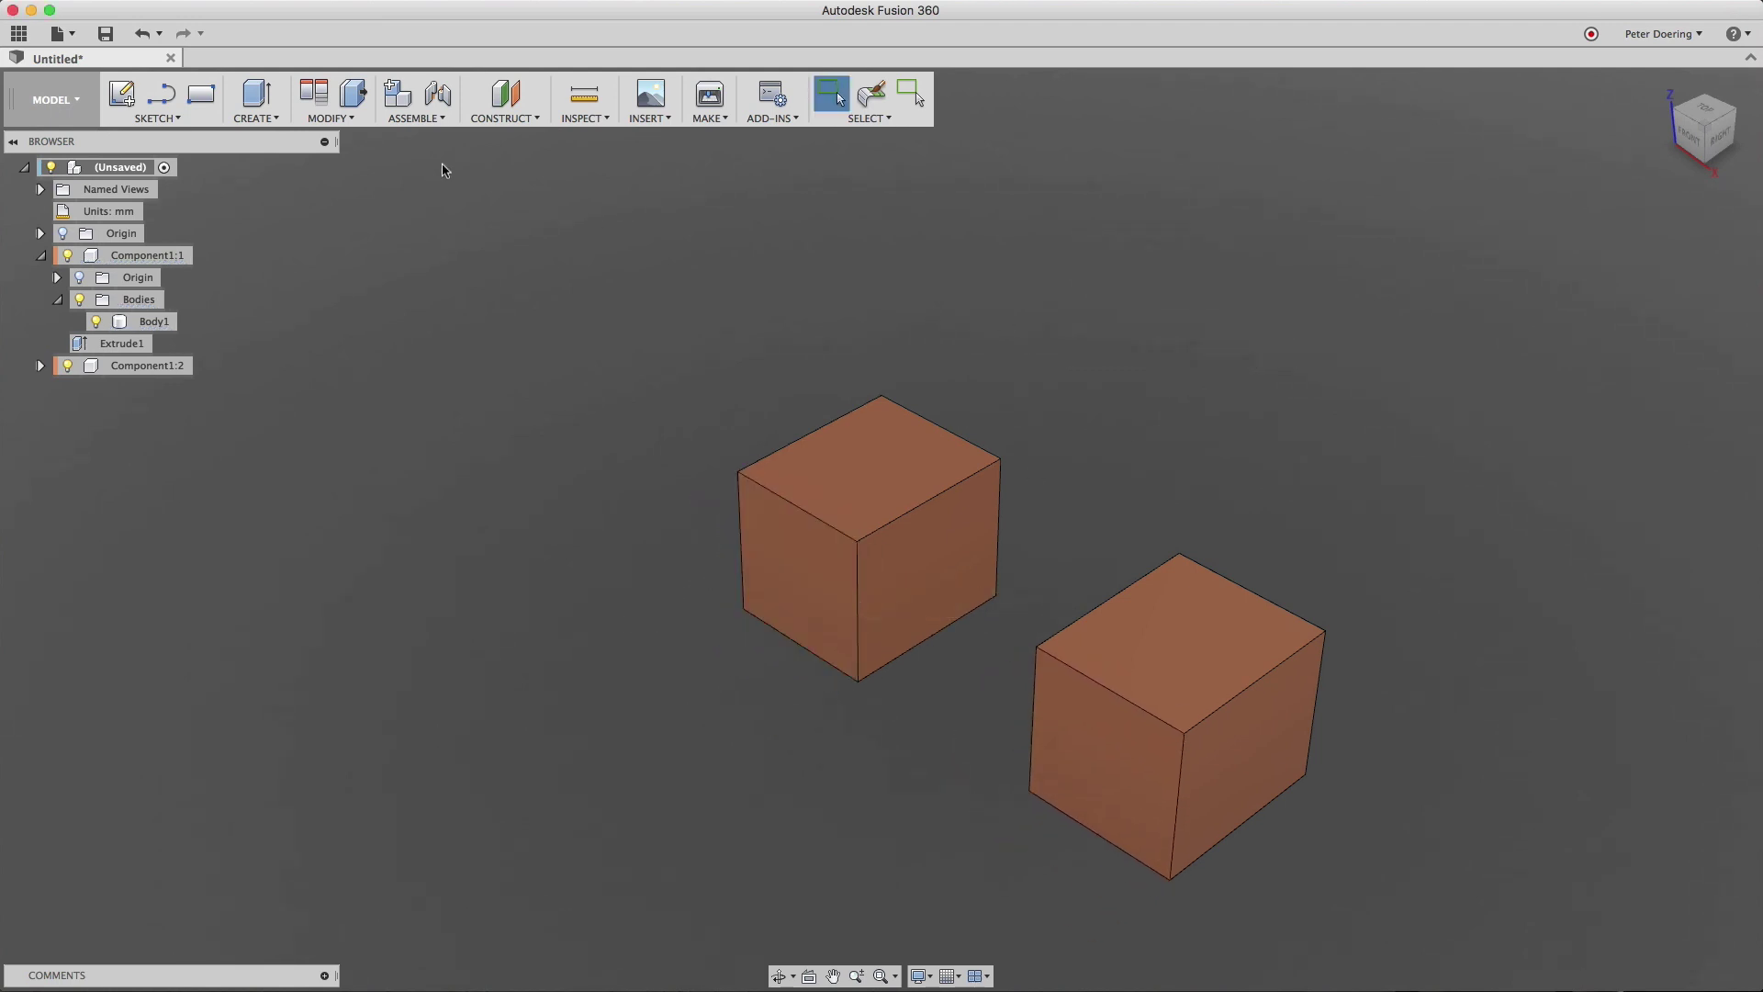
Try to offset the front face of the pasted Component1:2 outward with Press Pull.
click(352, 93)
click(1104, 773)
drag(1125, 754, 1088, 776)
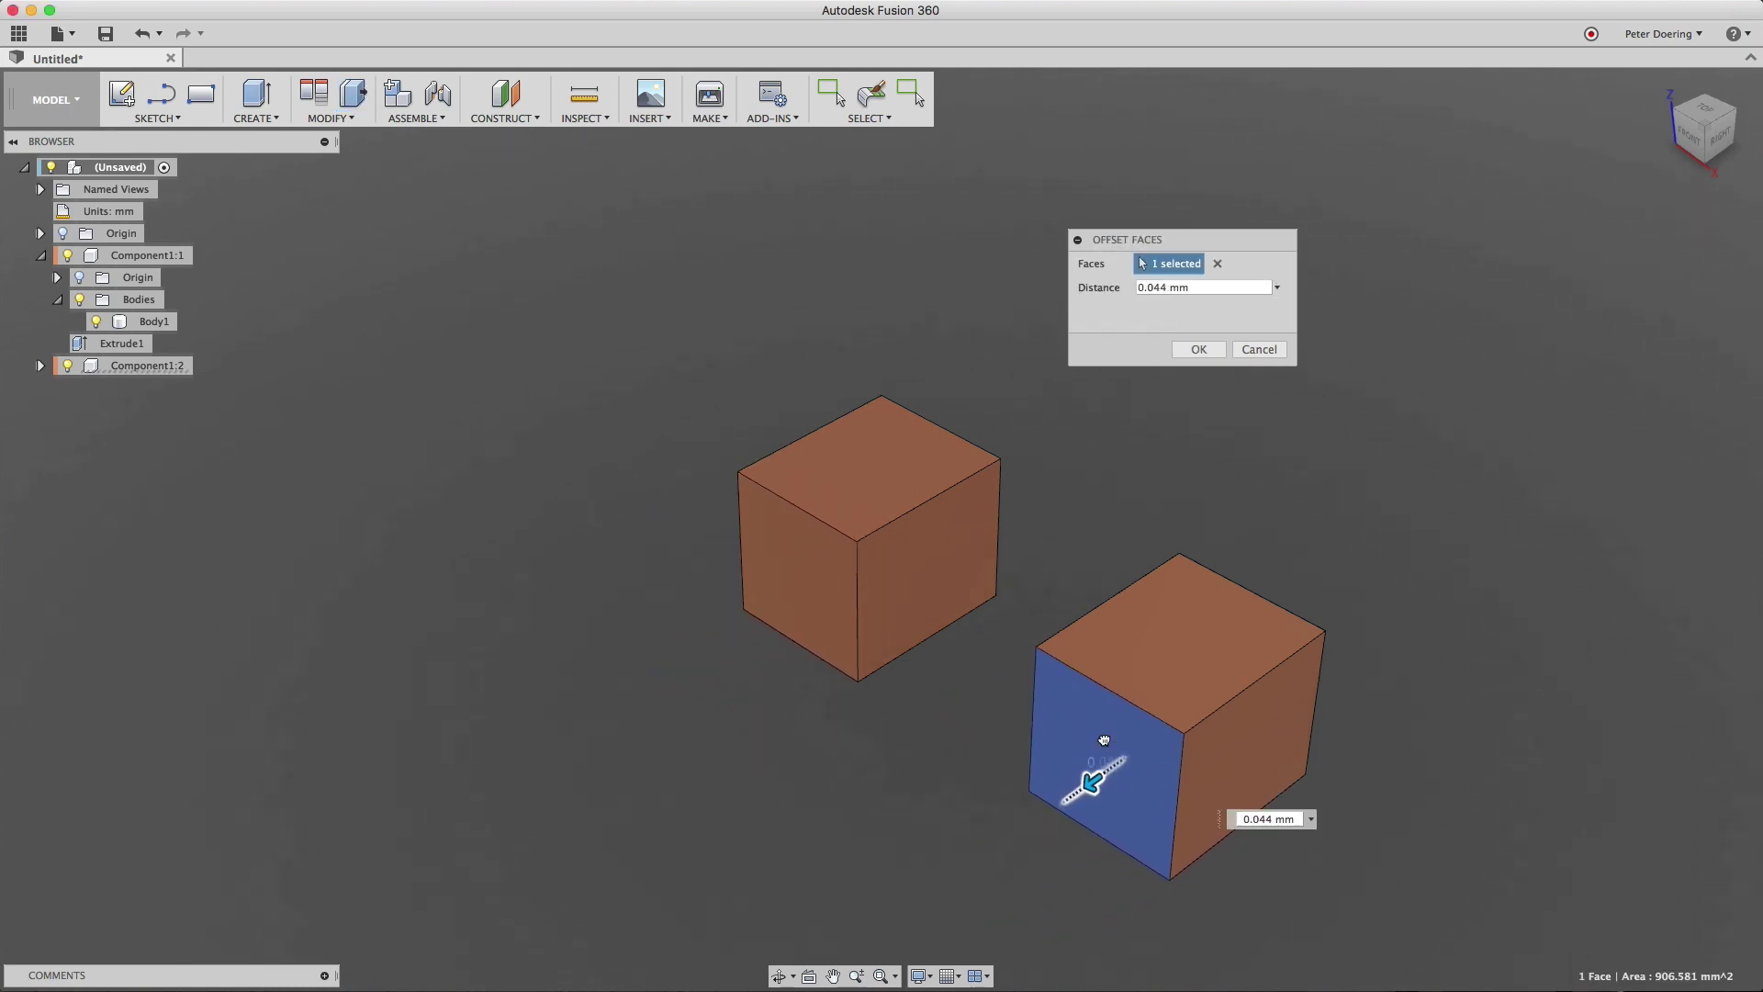
click(1258, 347)
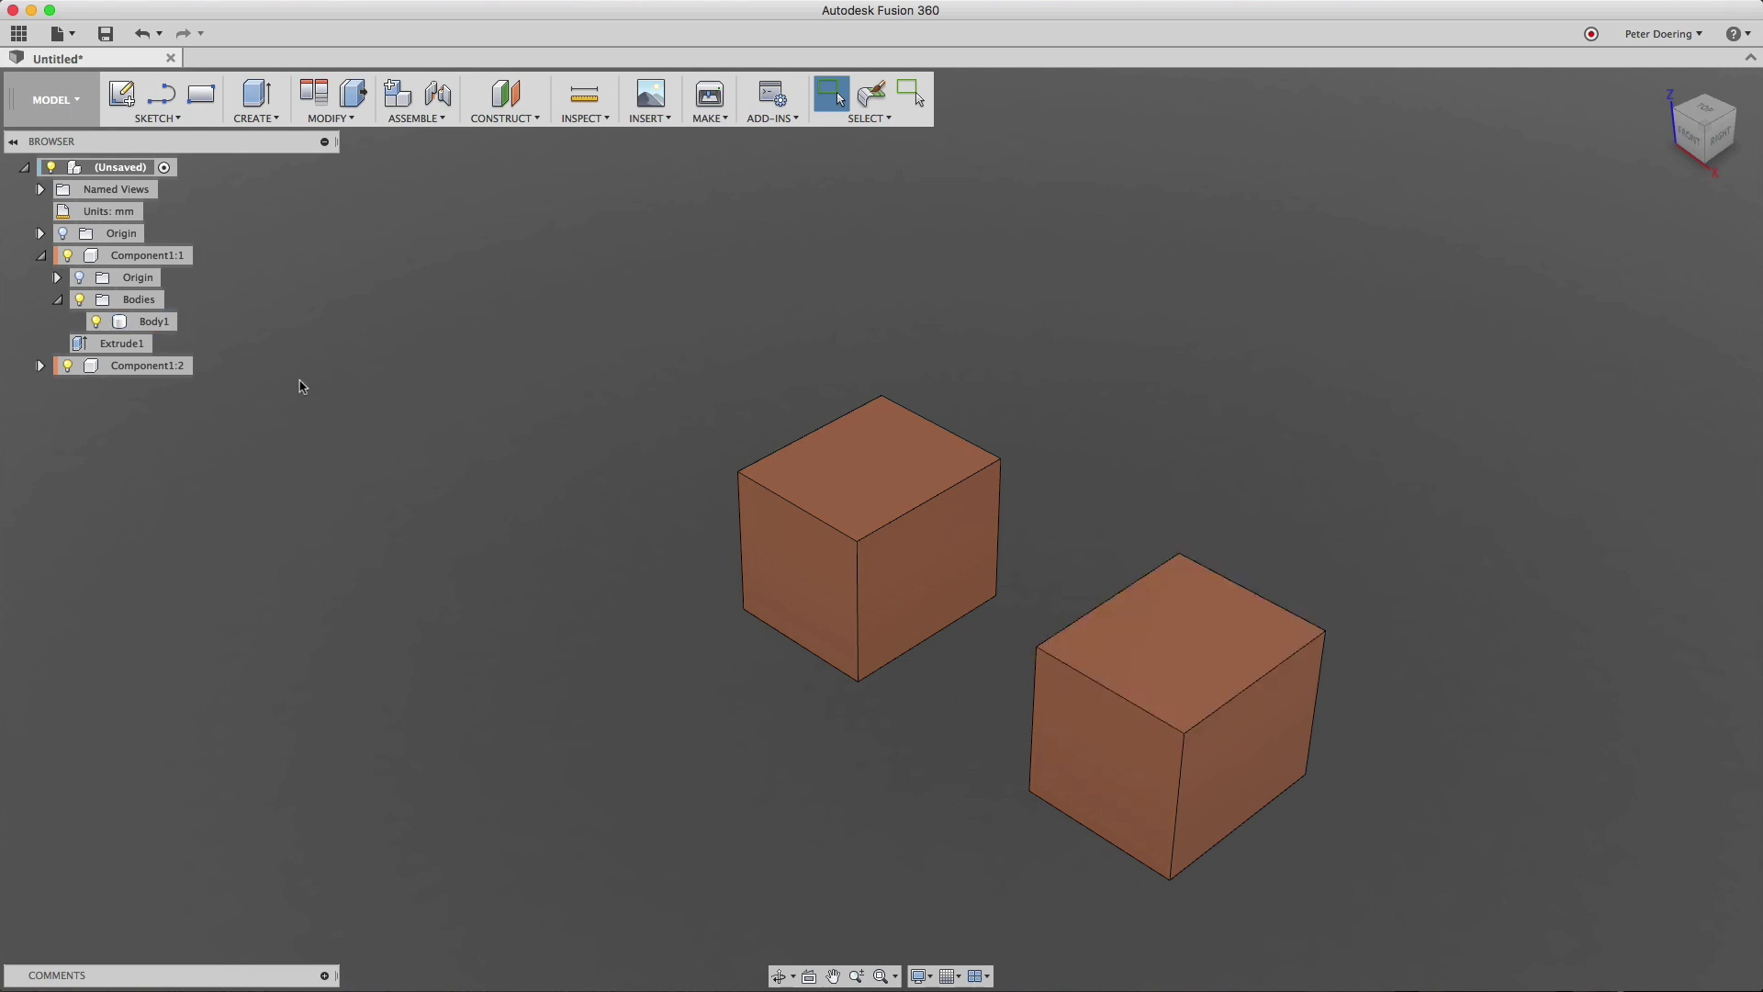
Make Component1:2 independent and Press Pull its front face outward by about 15.3 mm.
right_click(156, 367)
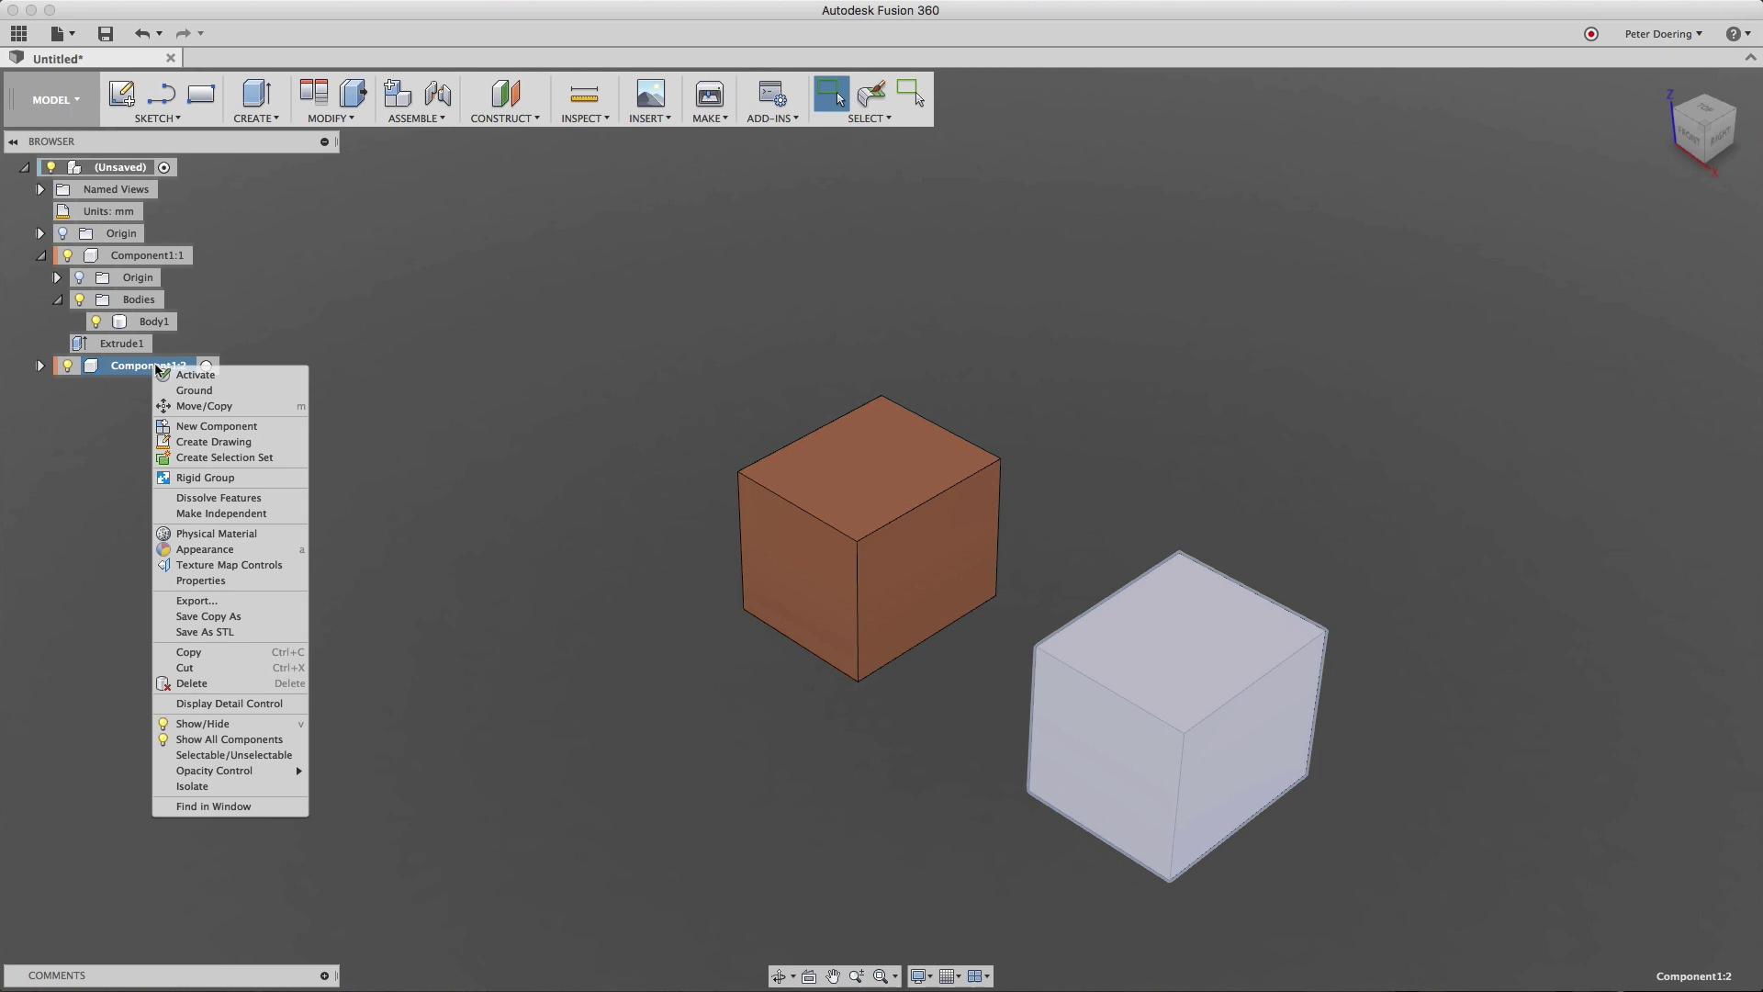
click(249, 515)
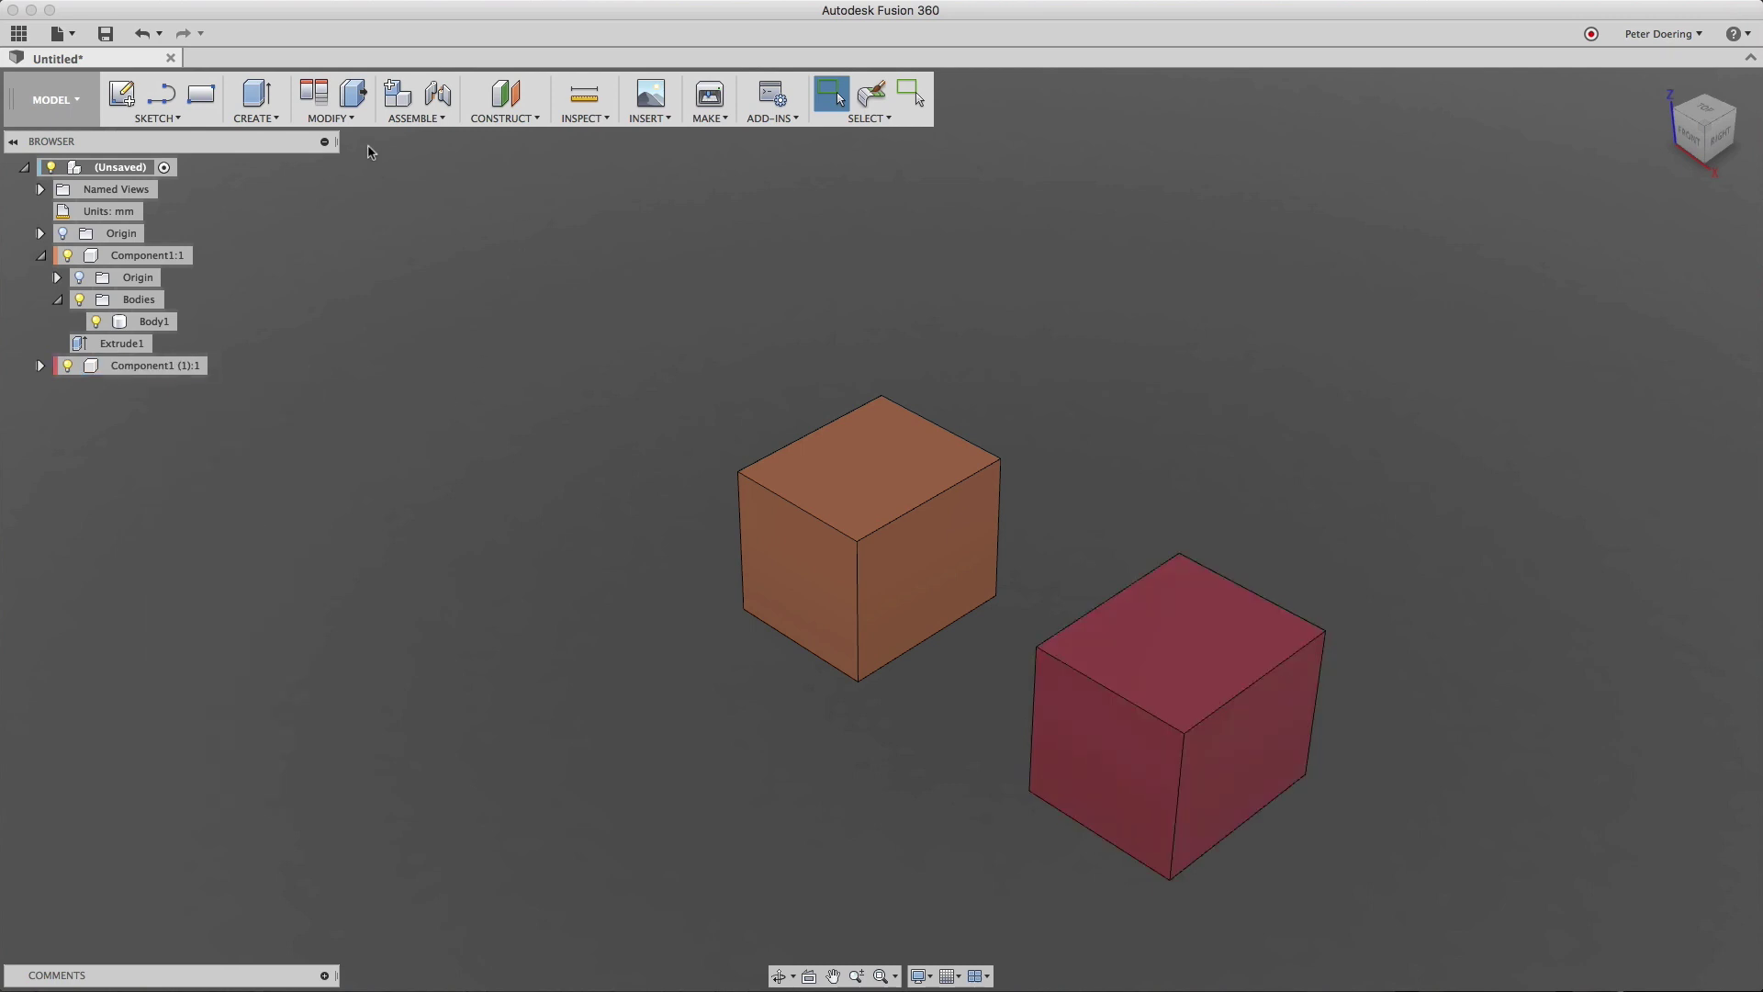
click(358, 95)
click(1113, 762)
drag(1136, 764, 1035, 829)
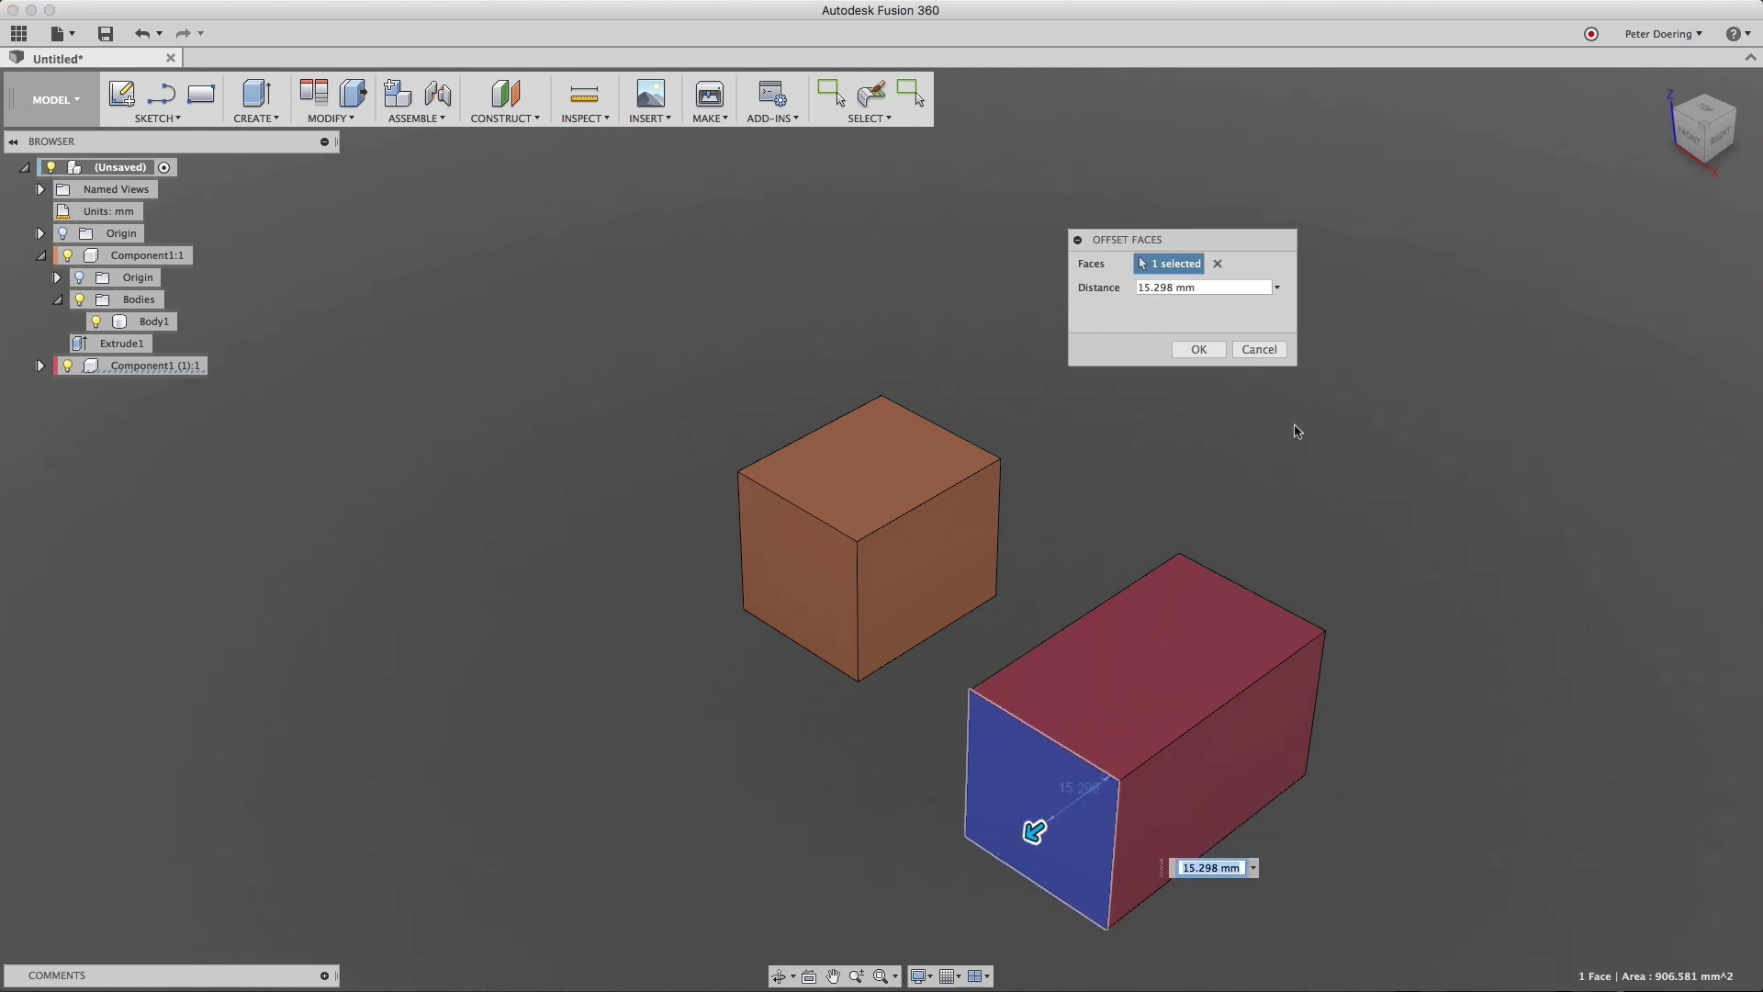
click(1198, 349)
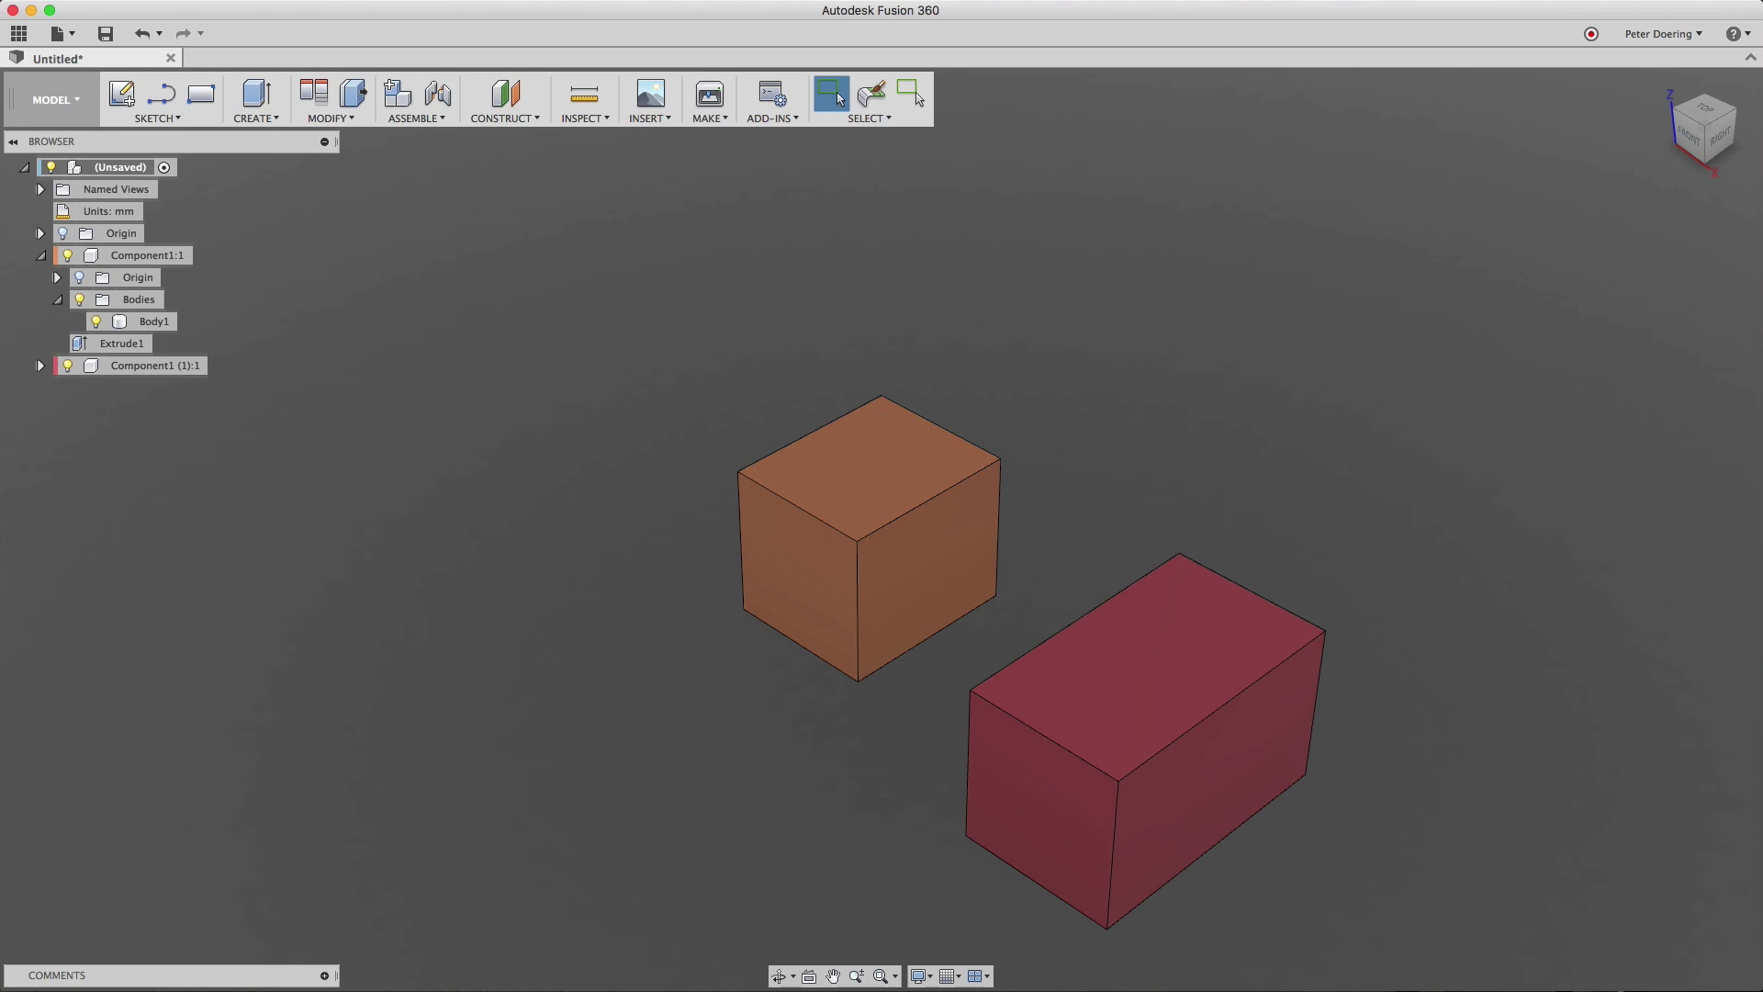
Undo back to the single original box and expand Component1:1 and its Bodies folder in the browser.
click(1294, 1)
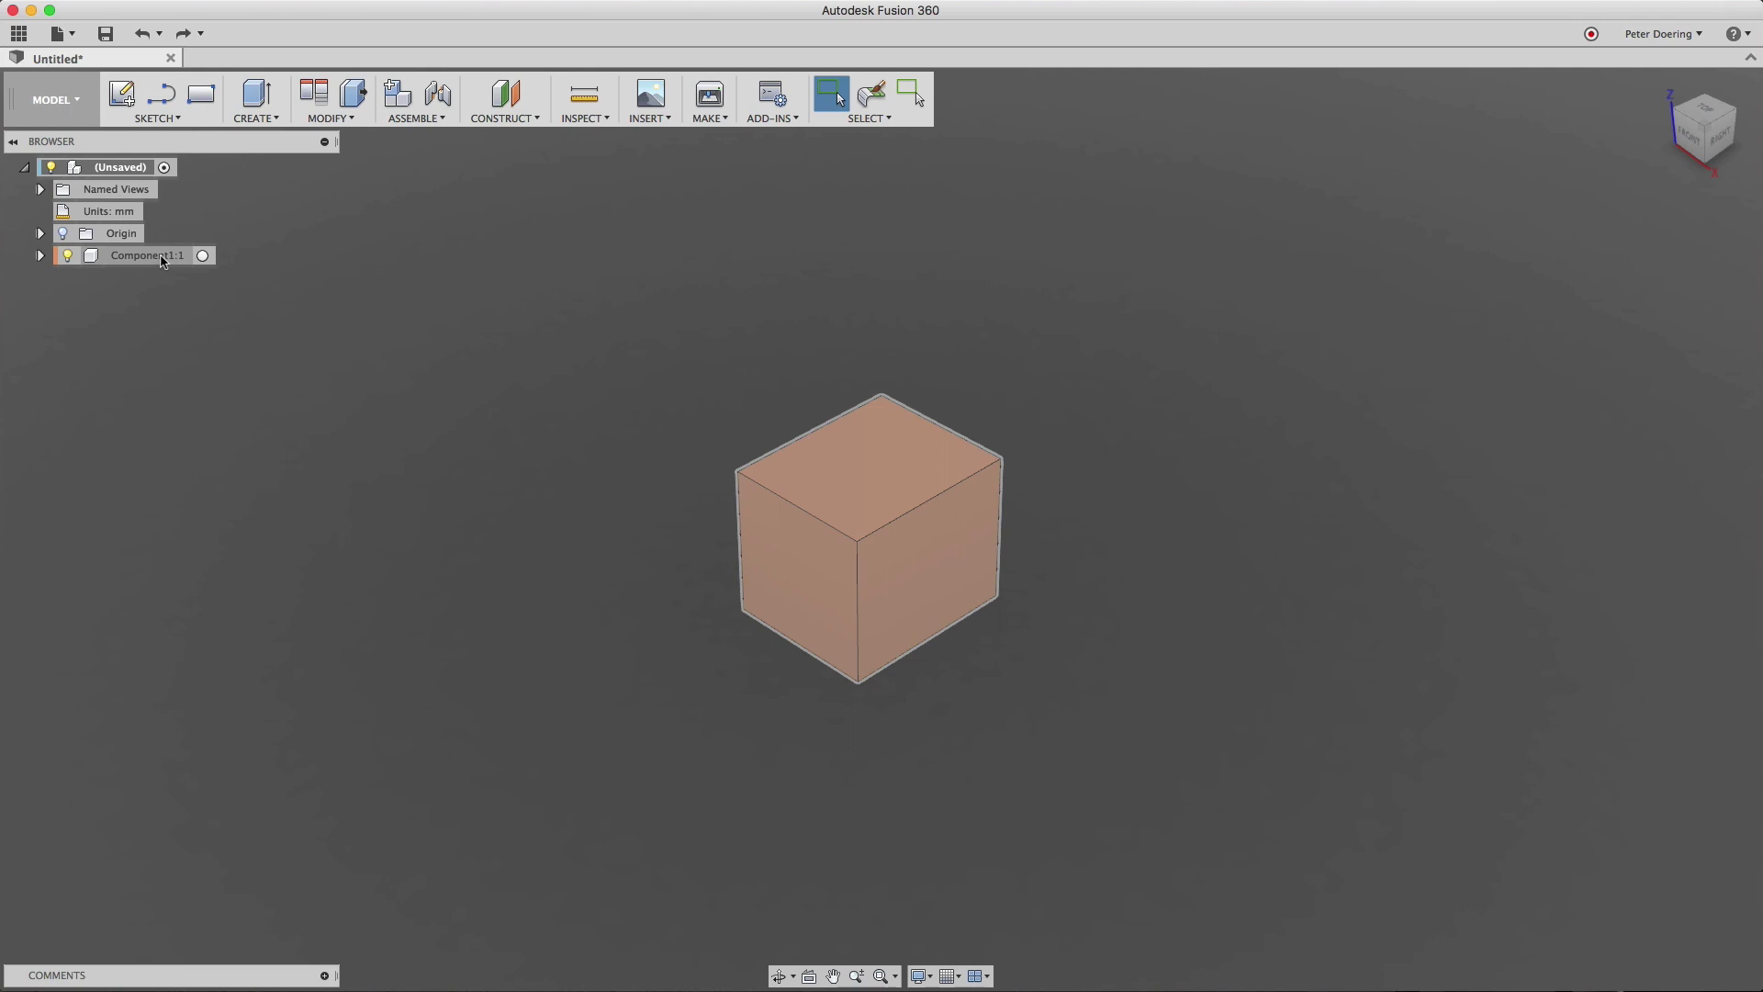
click(40, 255)
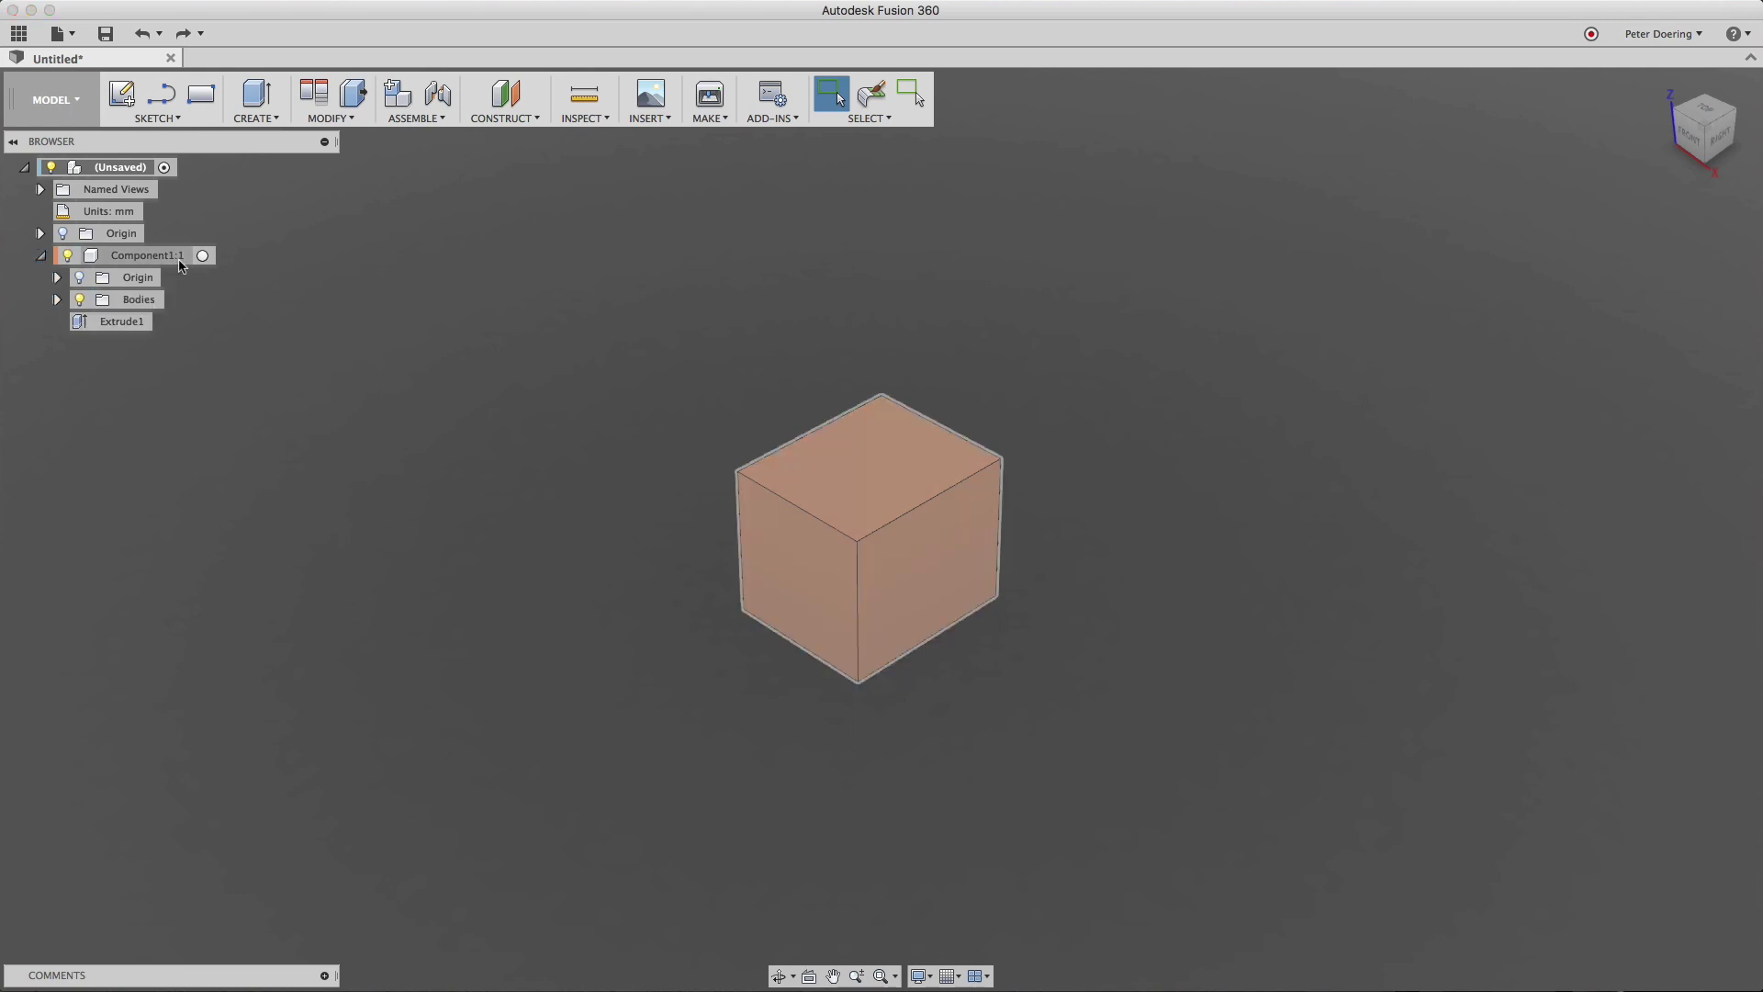
click(57, 300)
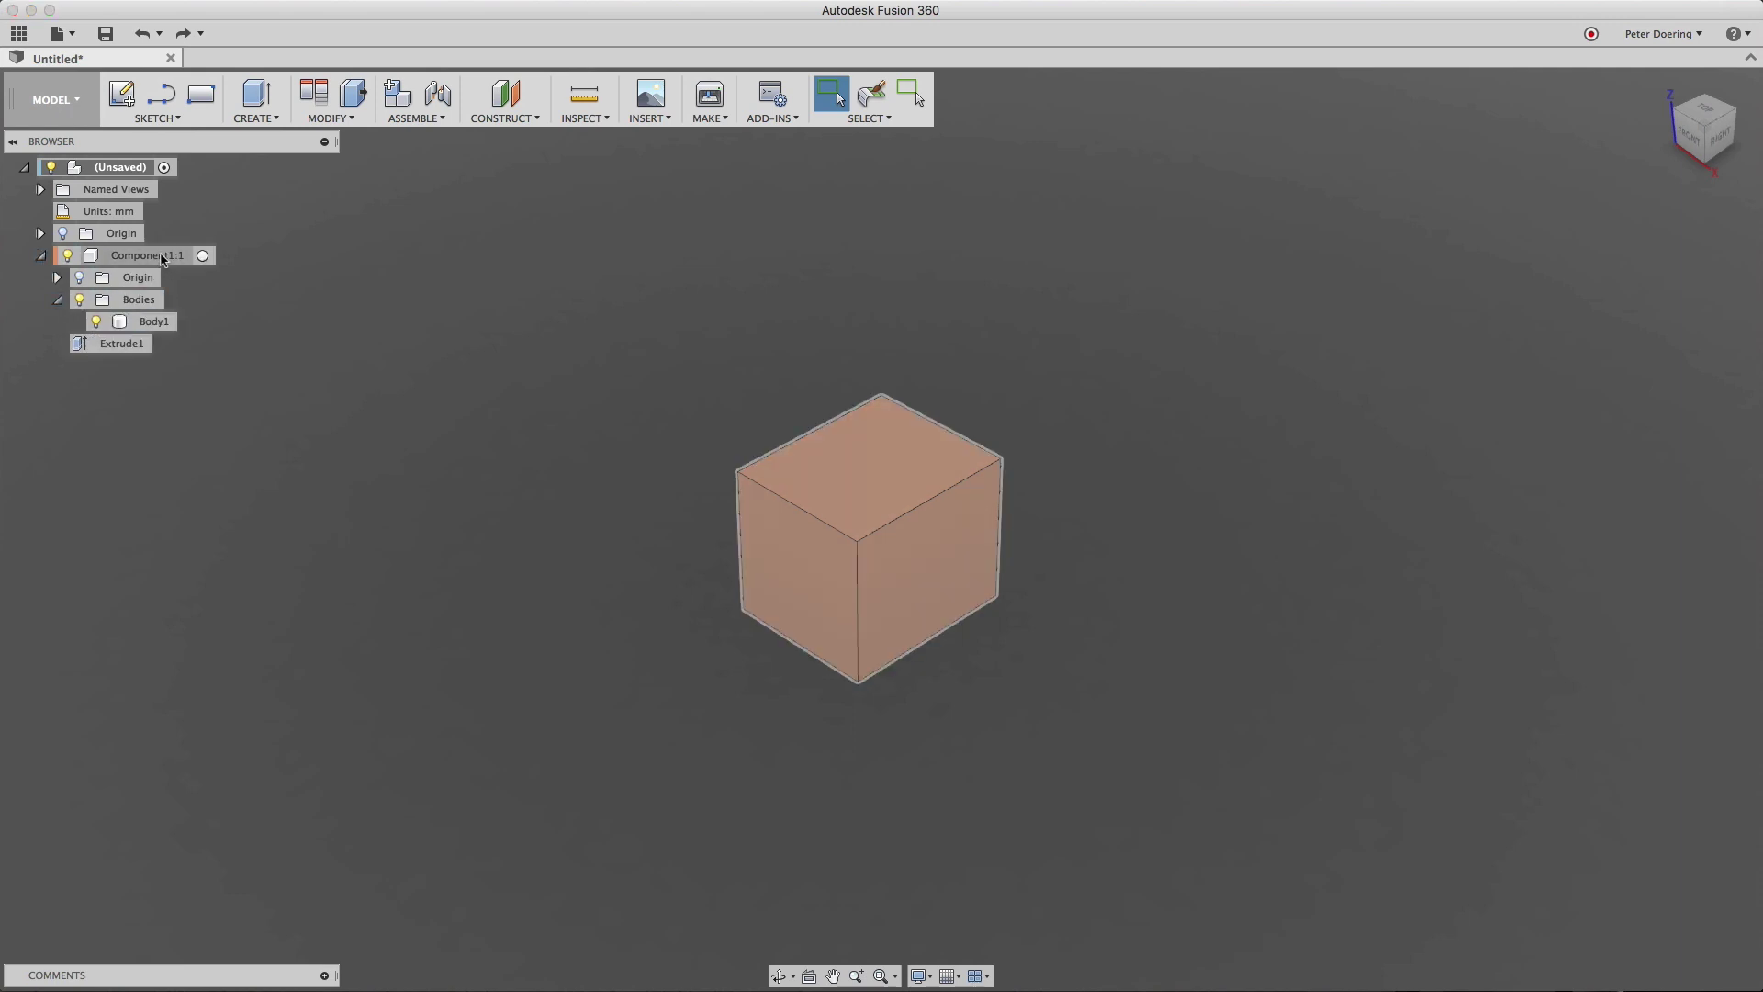
Copy Component1:1, activate it, and try to paste the copied component inside itself.
right_click(162, 259)
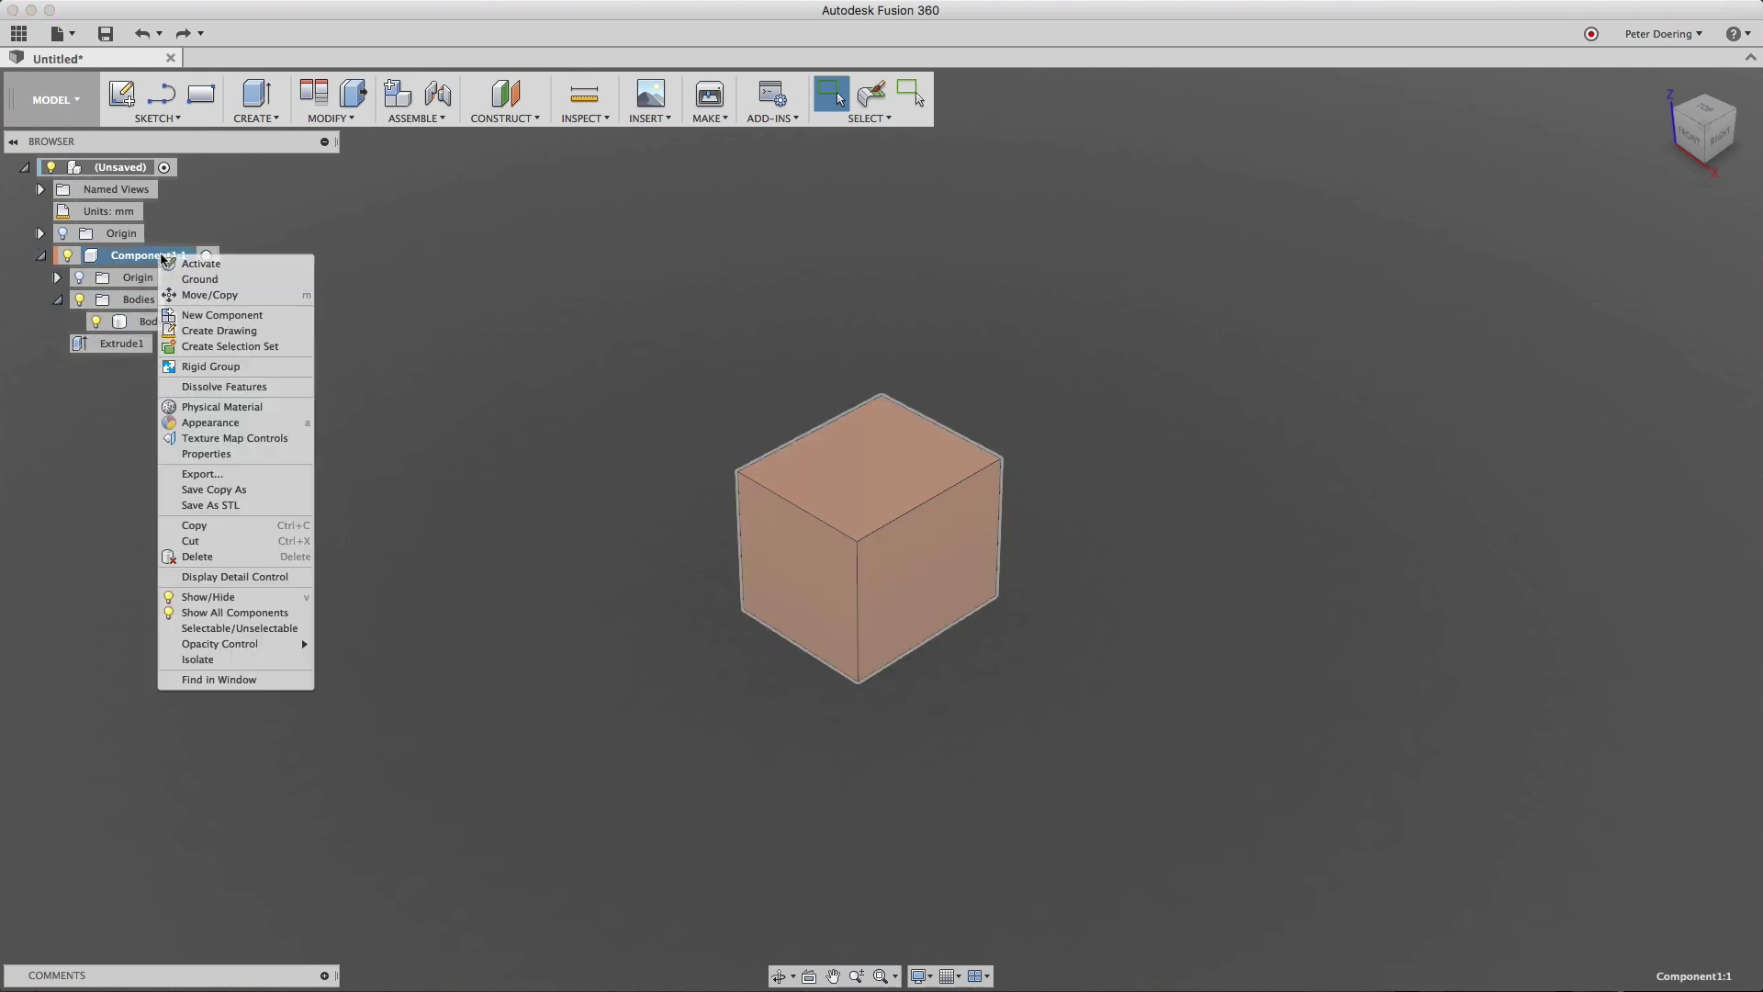
click(221, 529)
click(206, 256)
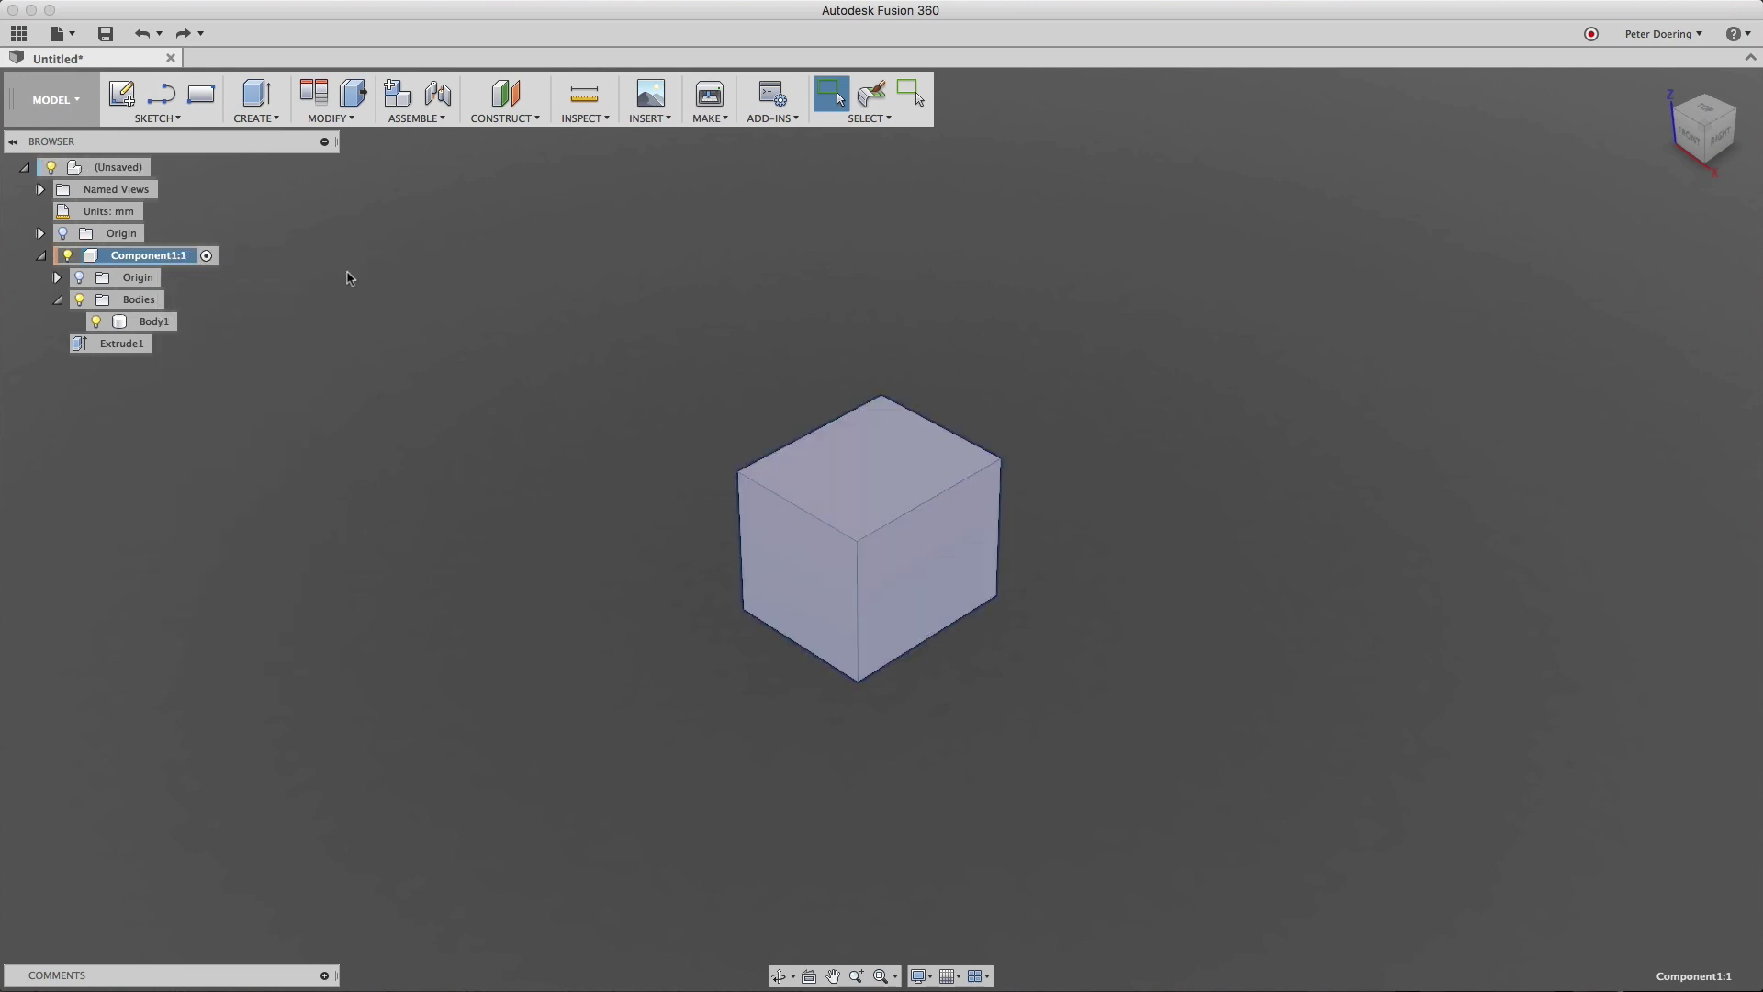
right_click(1127, 358)
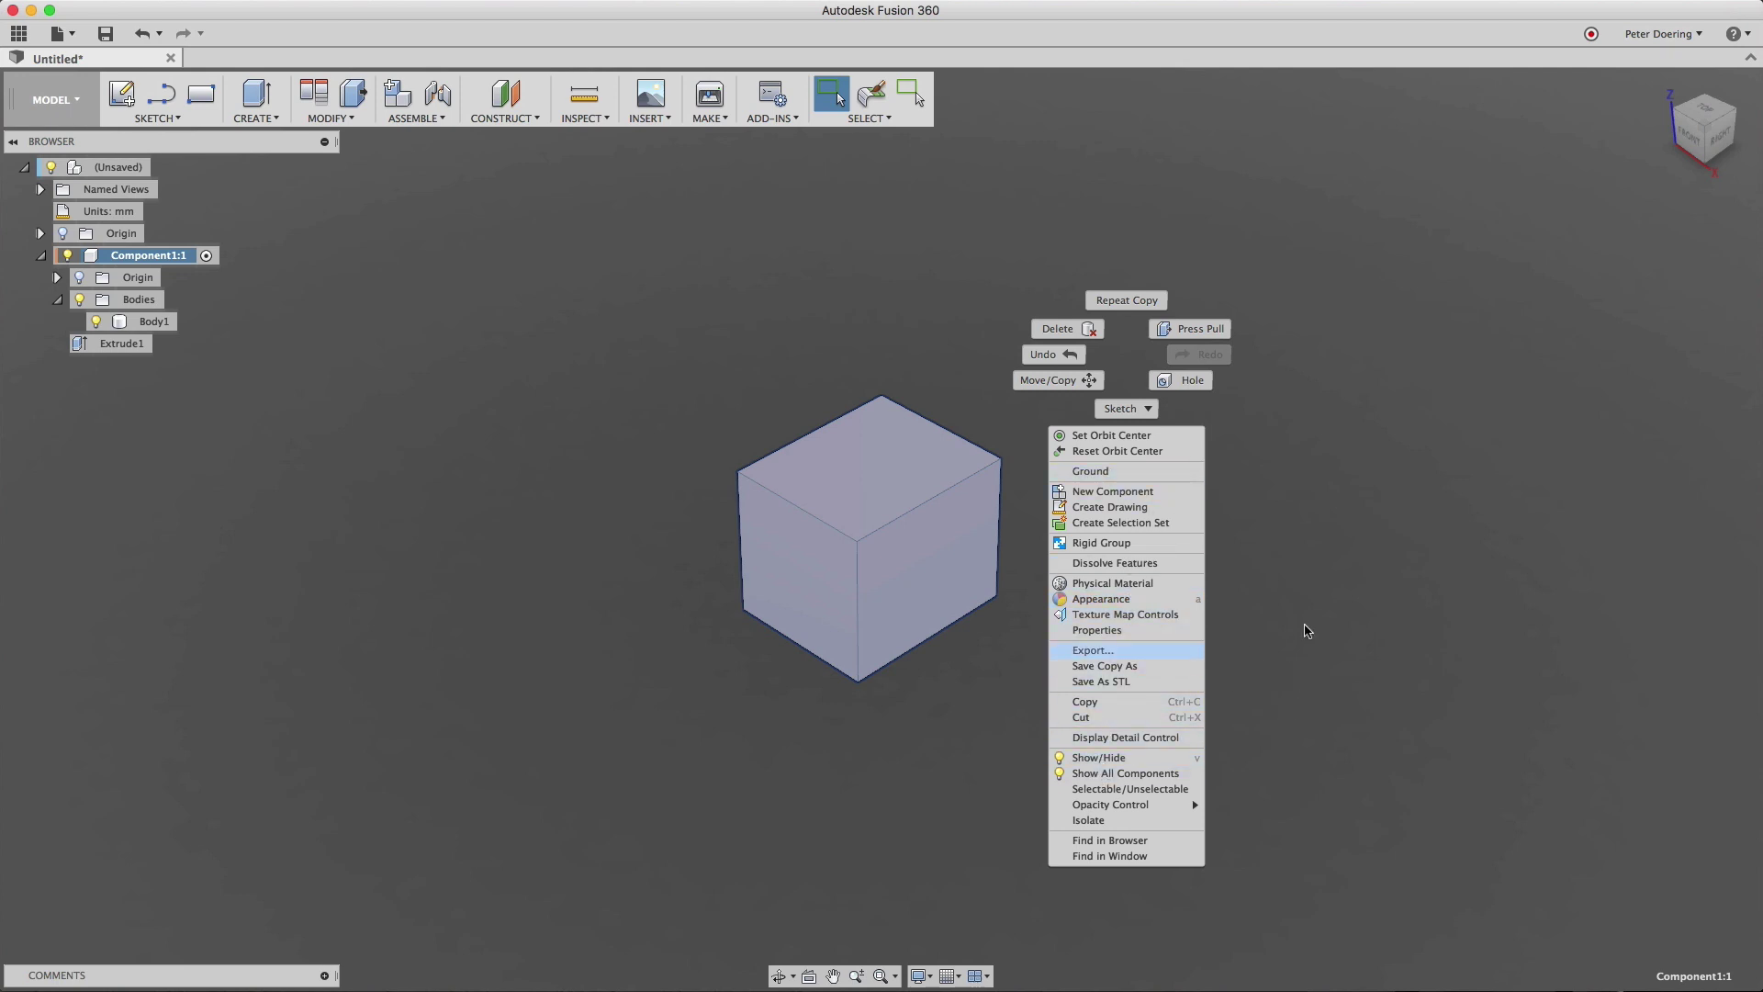
click(860, 289)
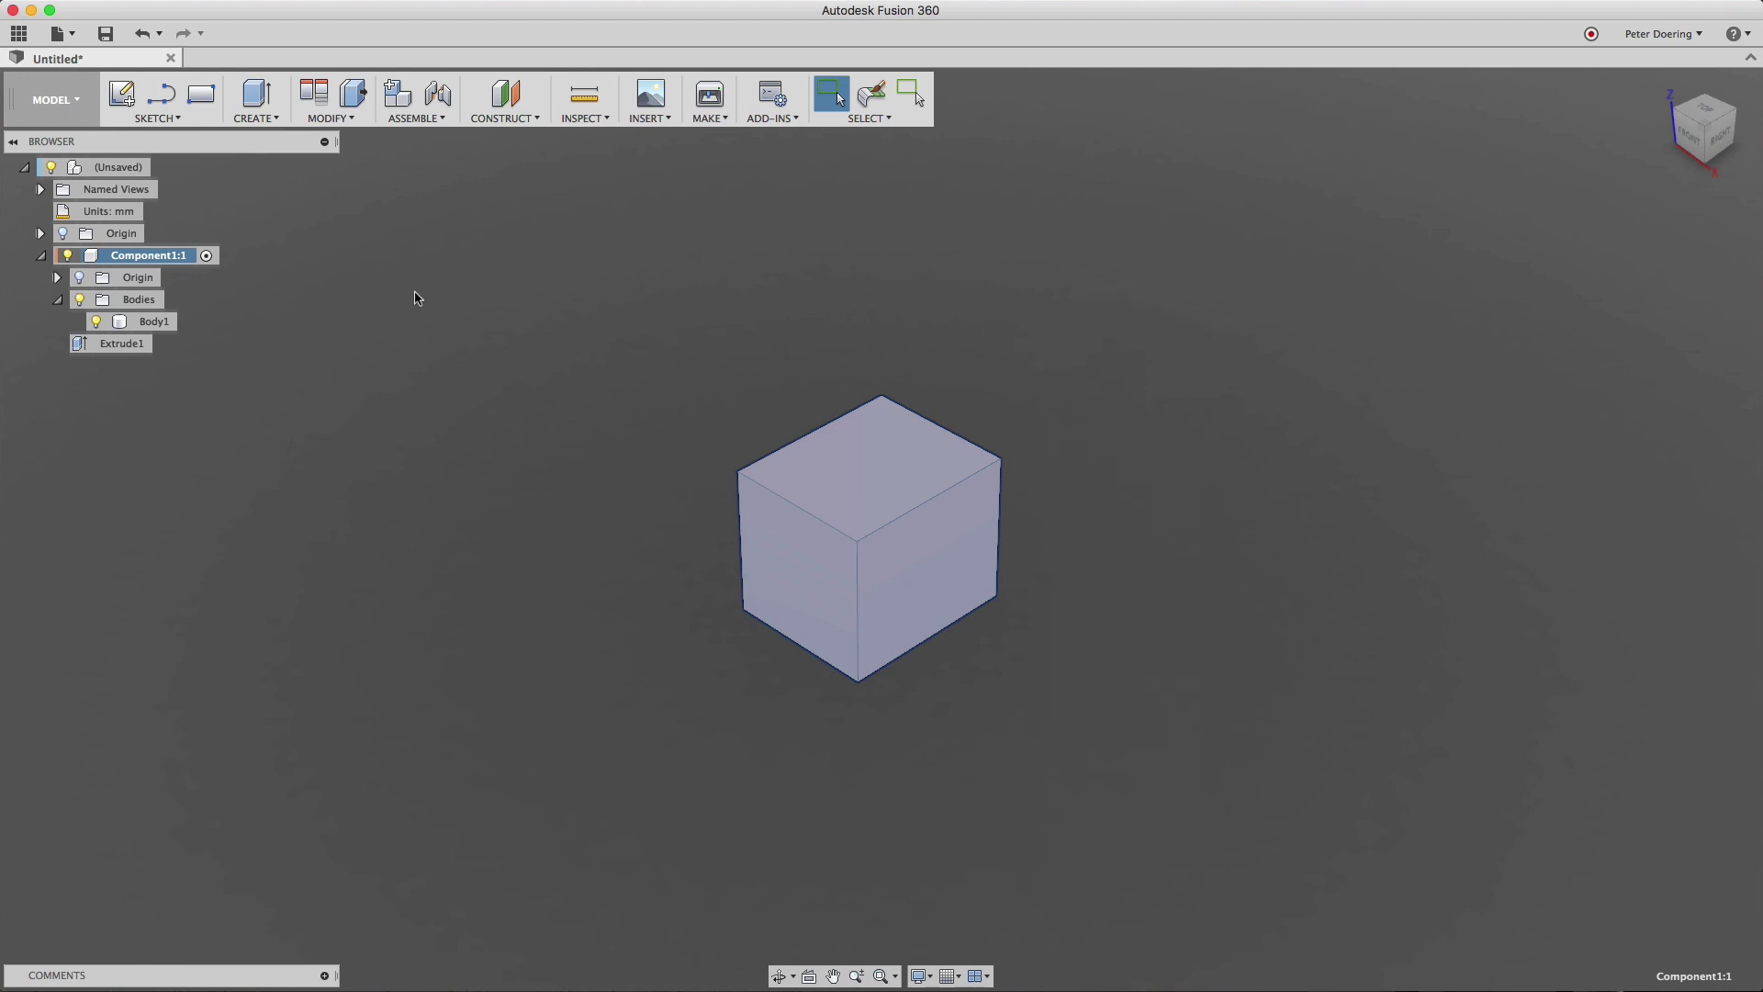
click(439, 306)
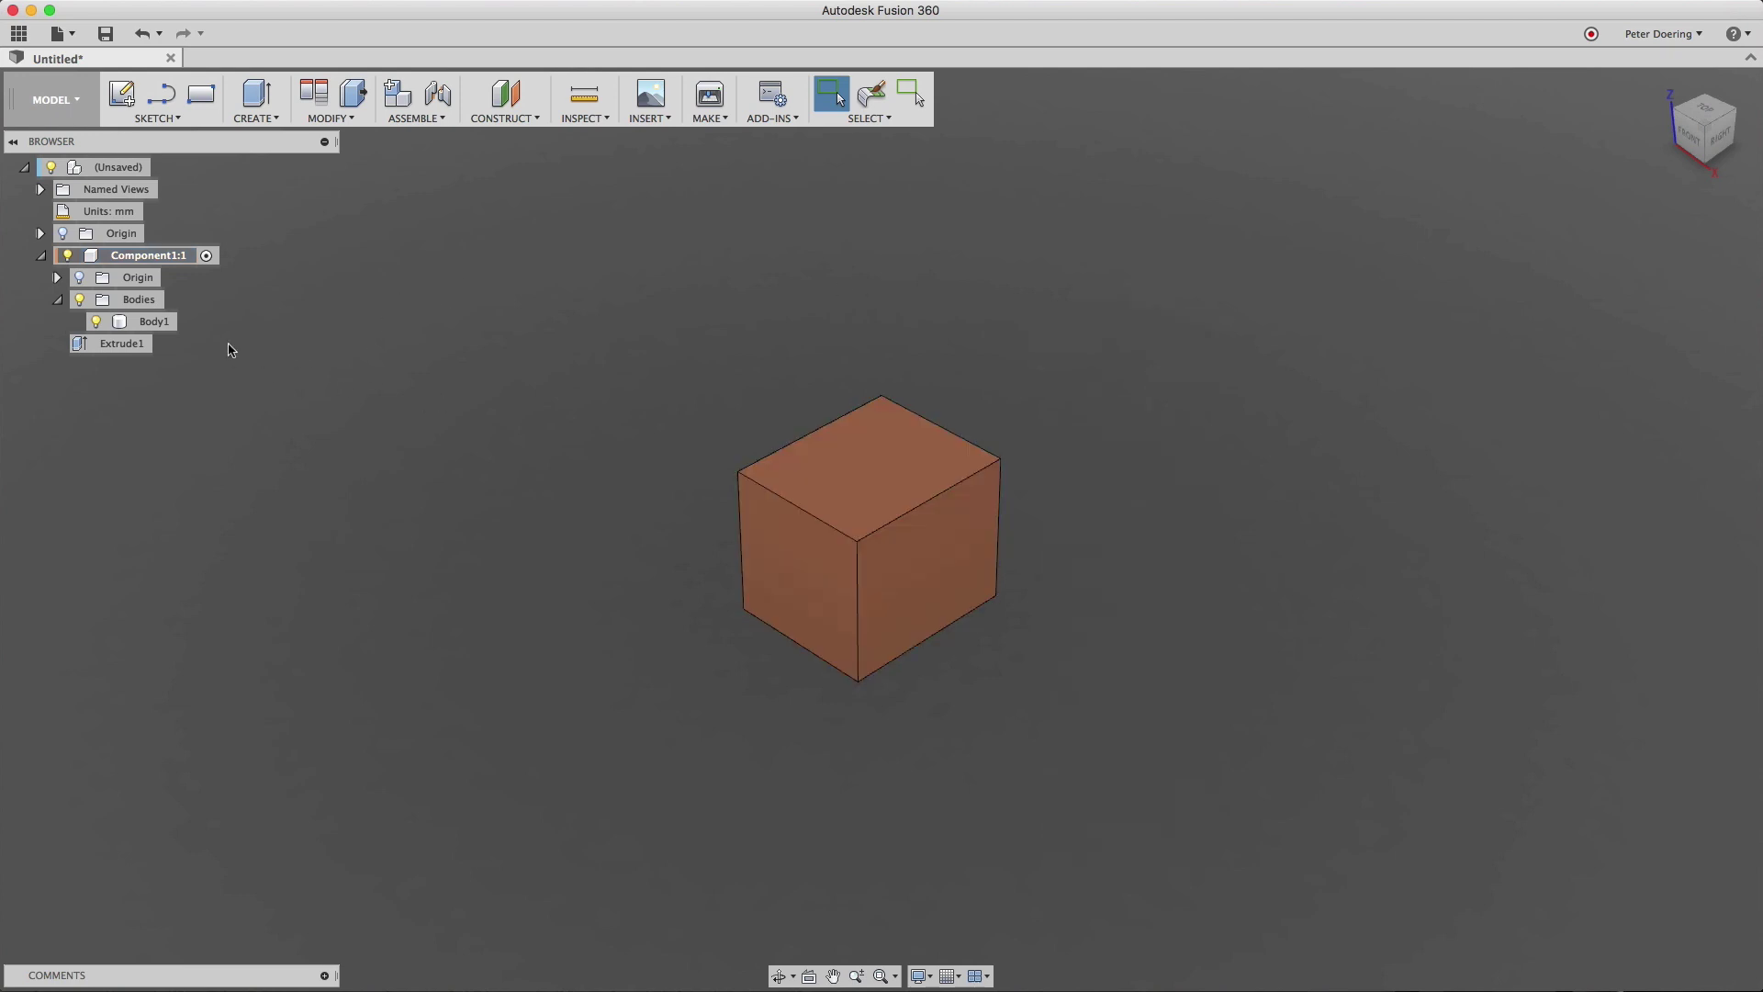
Copy Body1, paste it into the active Component1:1, and move the pasted body about 64 mm along X.
right_click(153, 323)
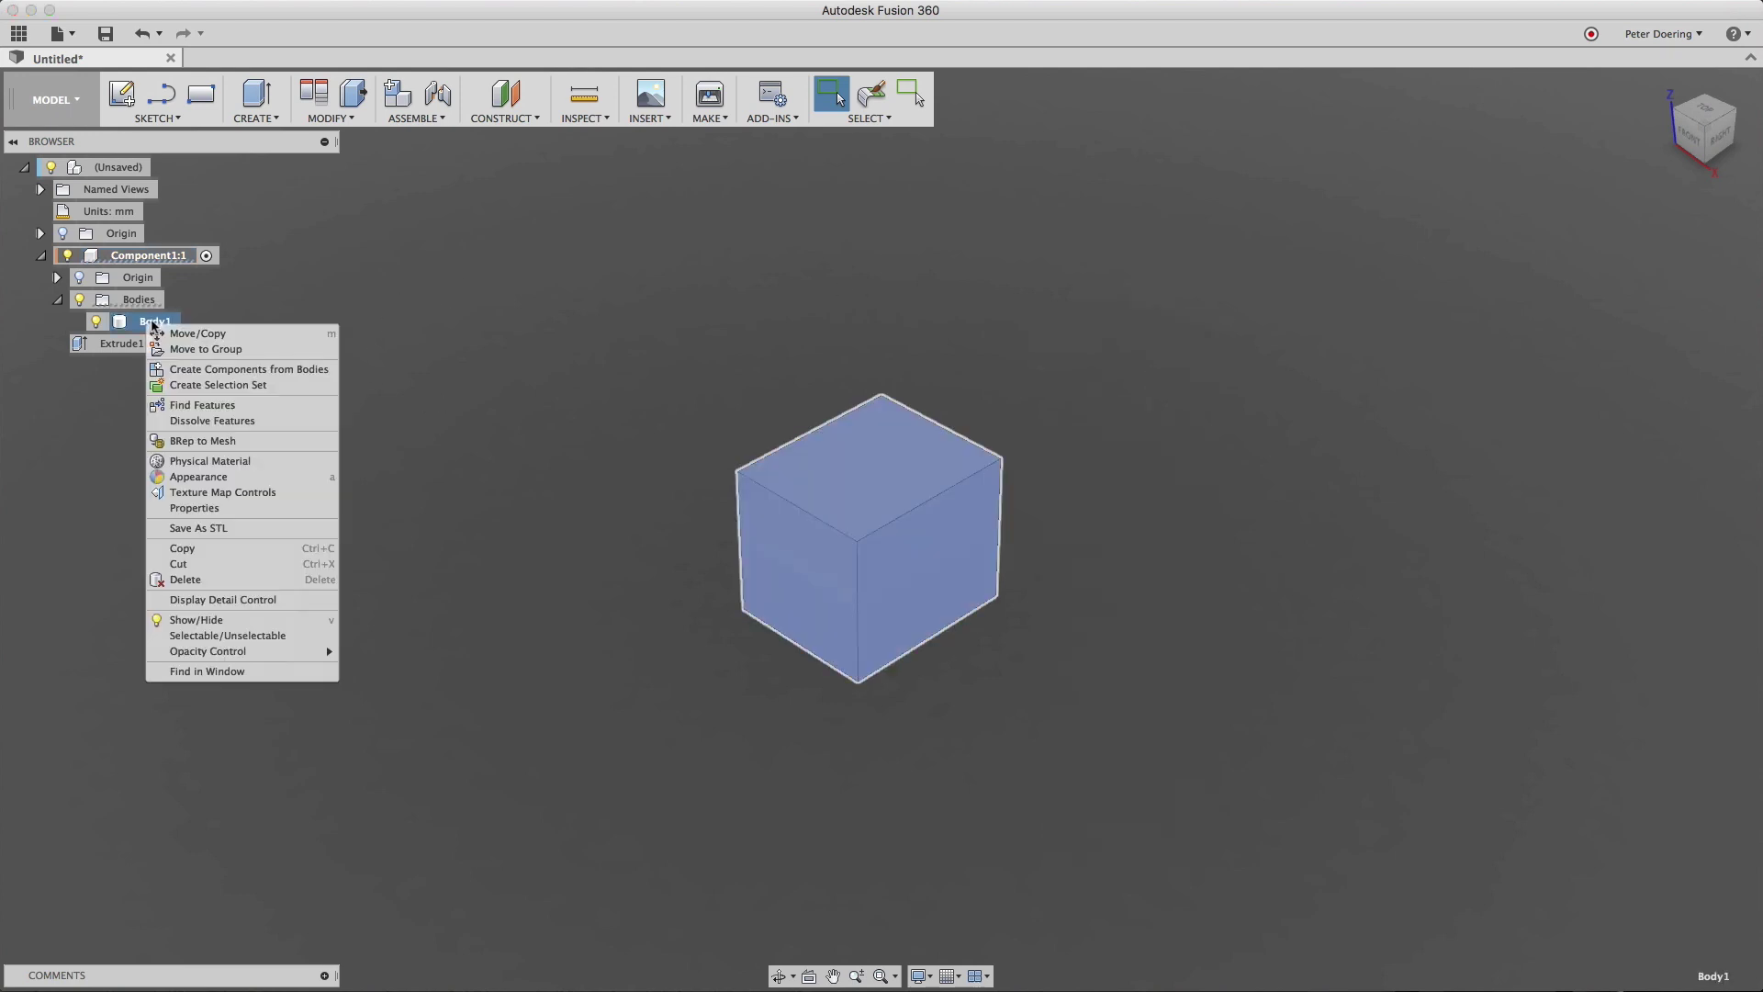
click(198, 549)
right_click(181, 267)
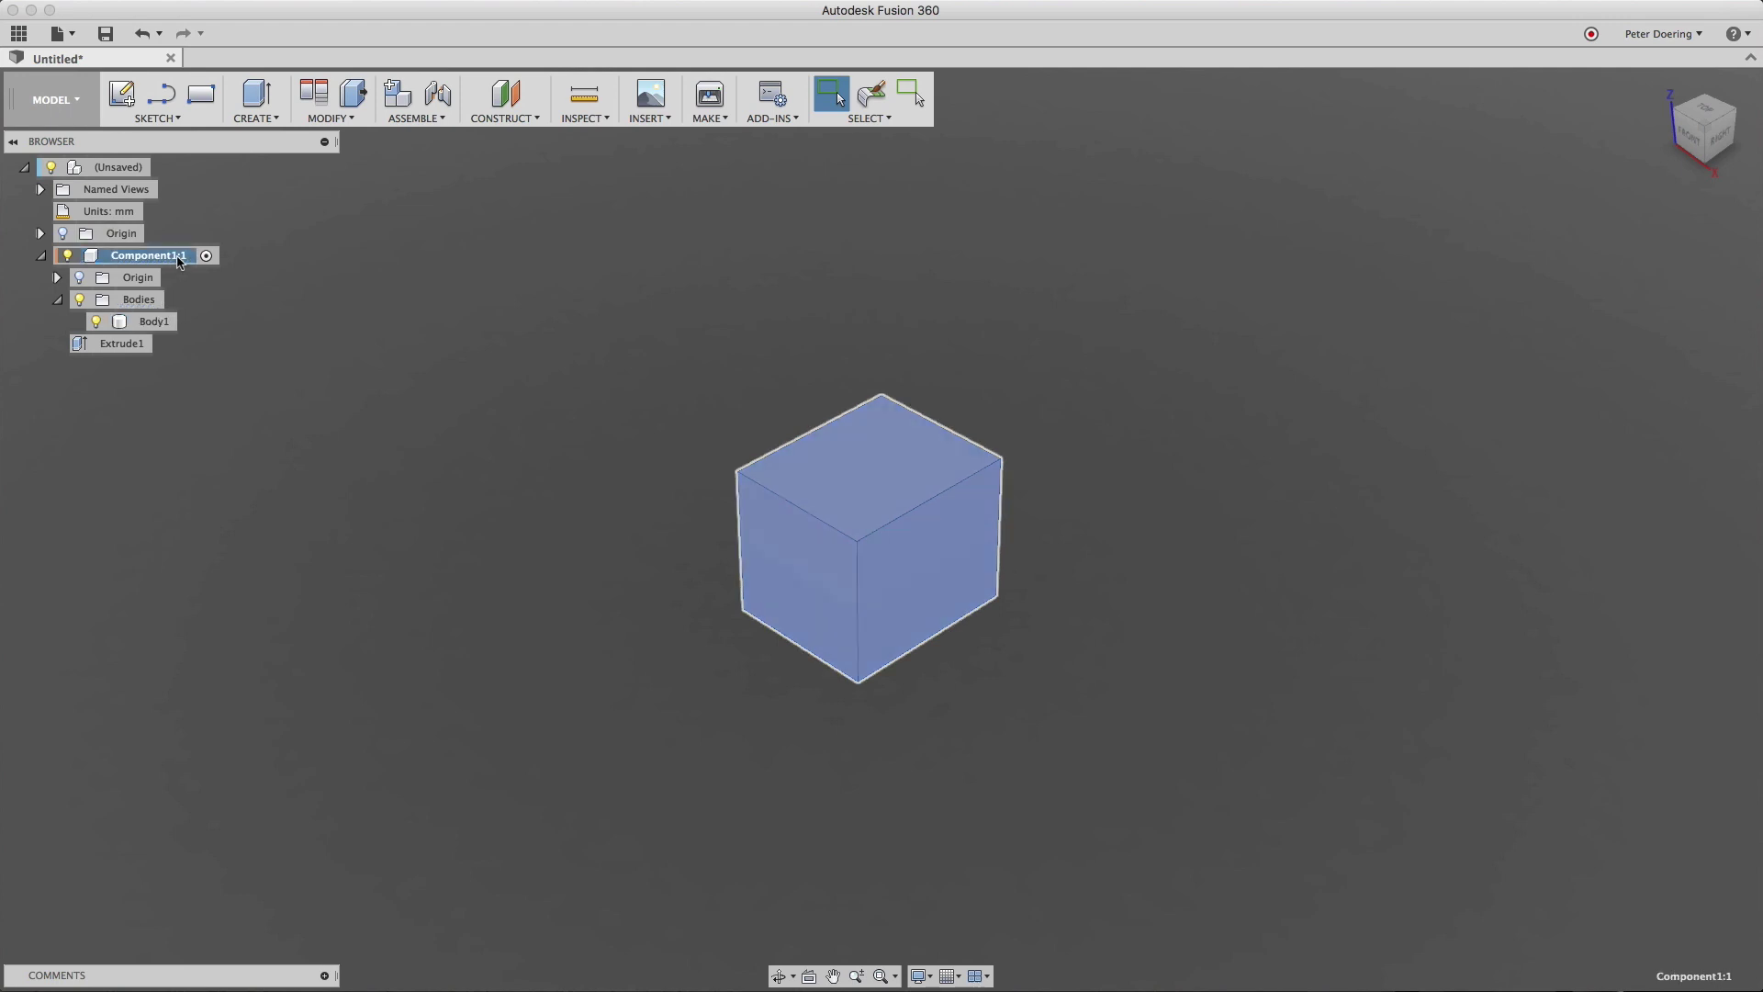
click(236, 547)
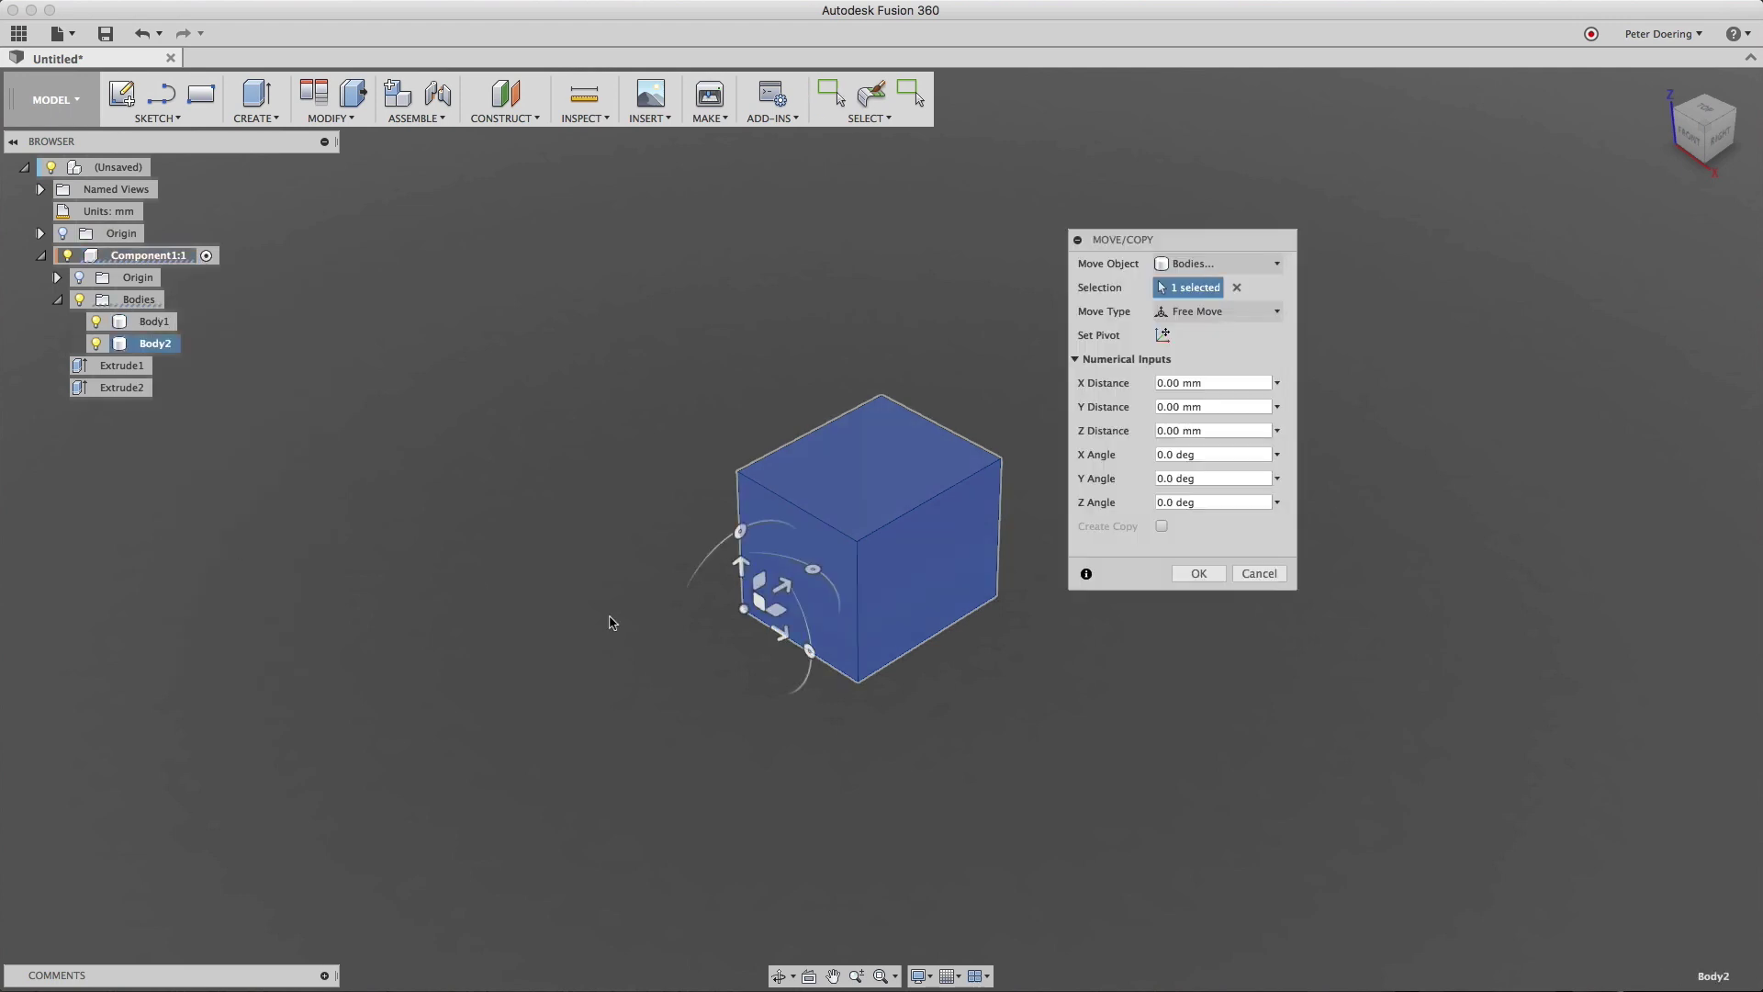
drag(796, 613, 1068, 767)
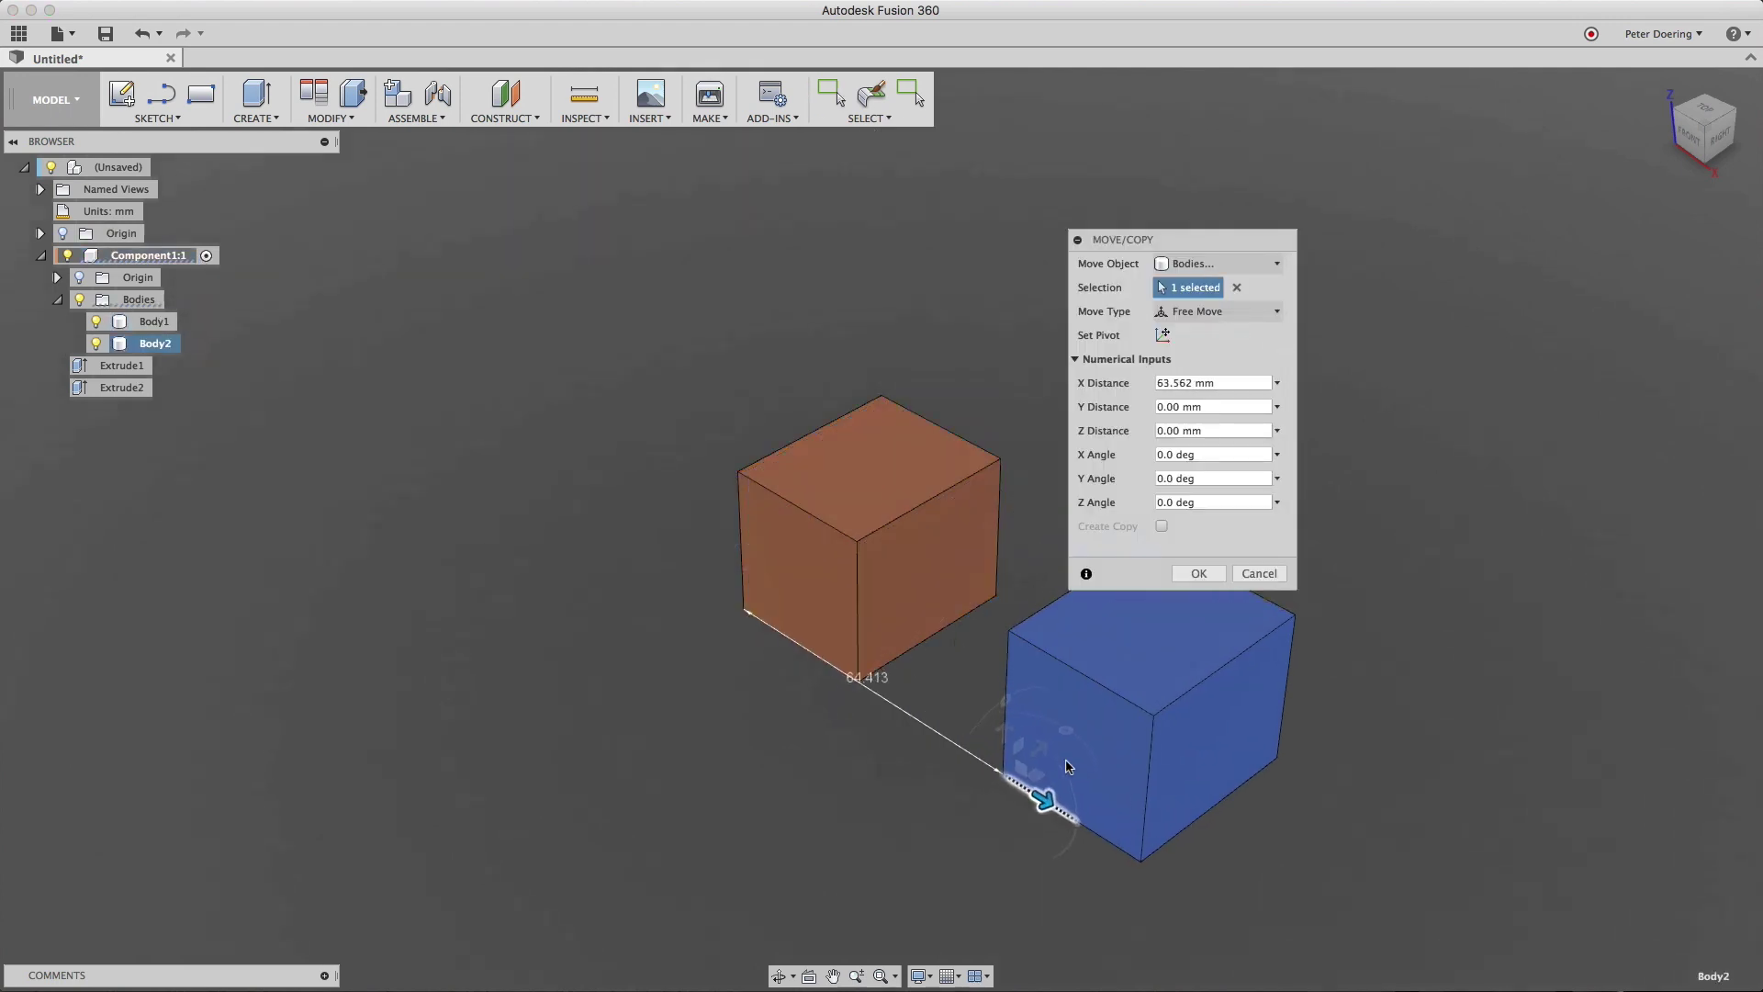
click(1198, 573)
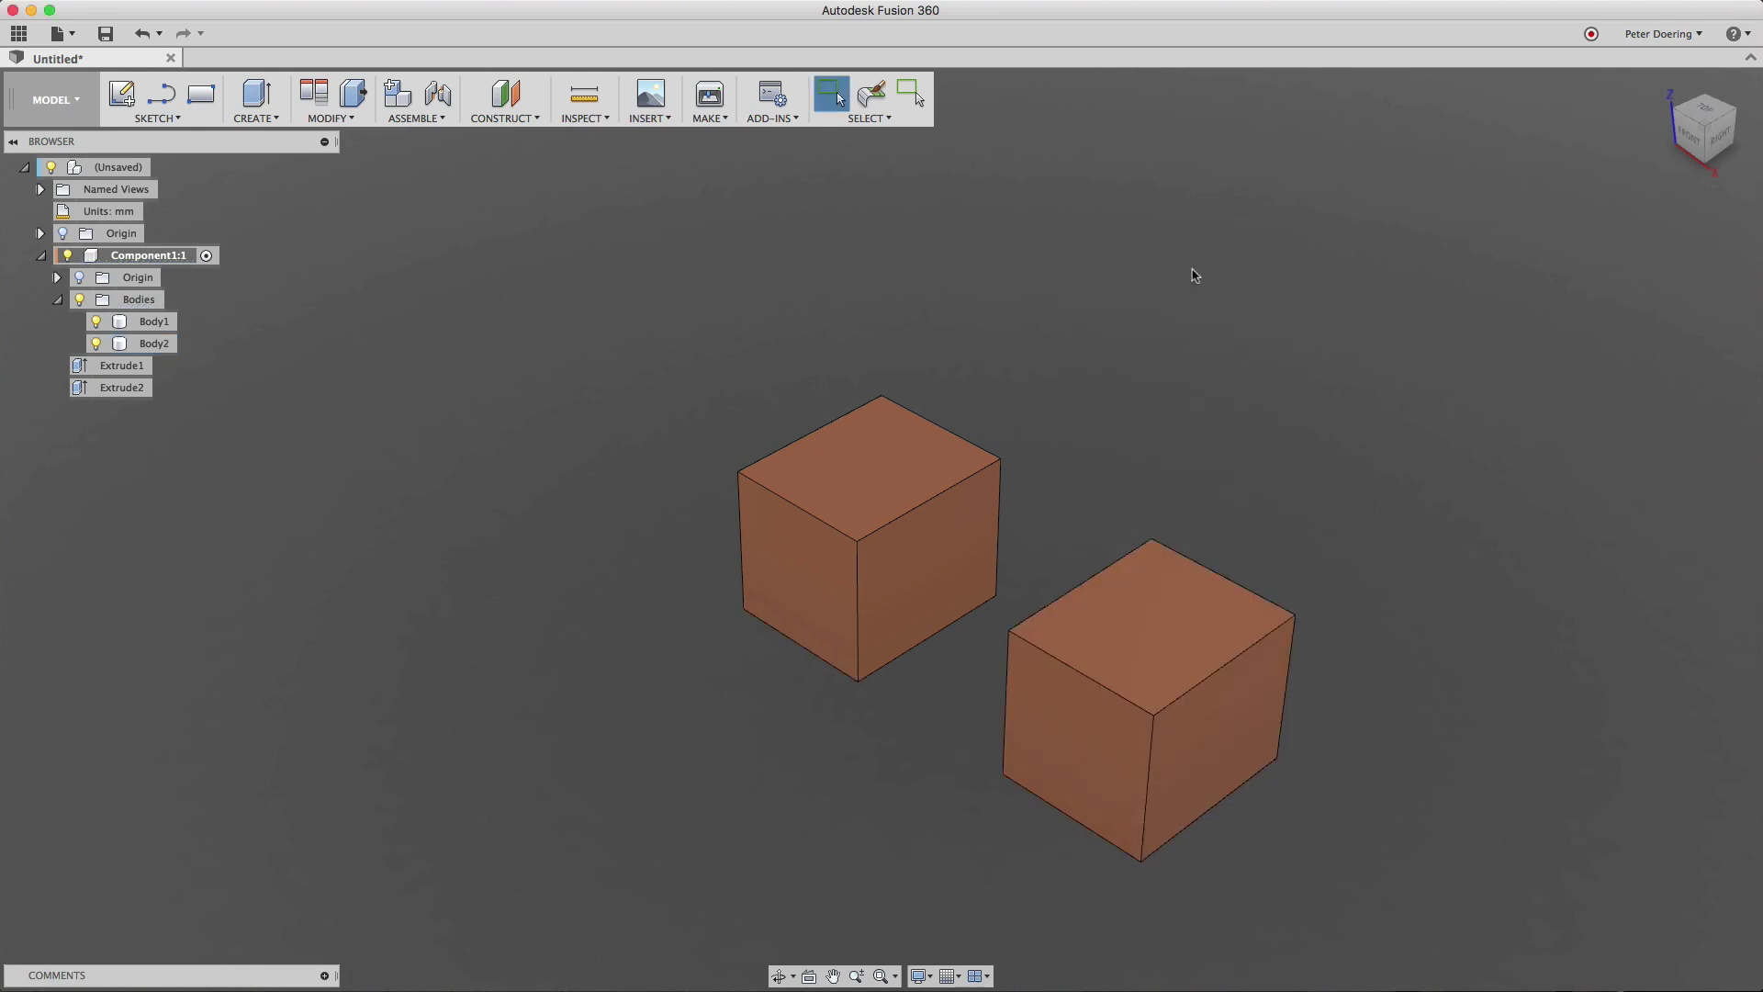
Try to offset the front face of the original Body1 outward by about 1.74 mm with Press Pull.
click(352, 93)
click(755, 576)
drag(740, 554, 839, 598)
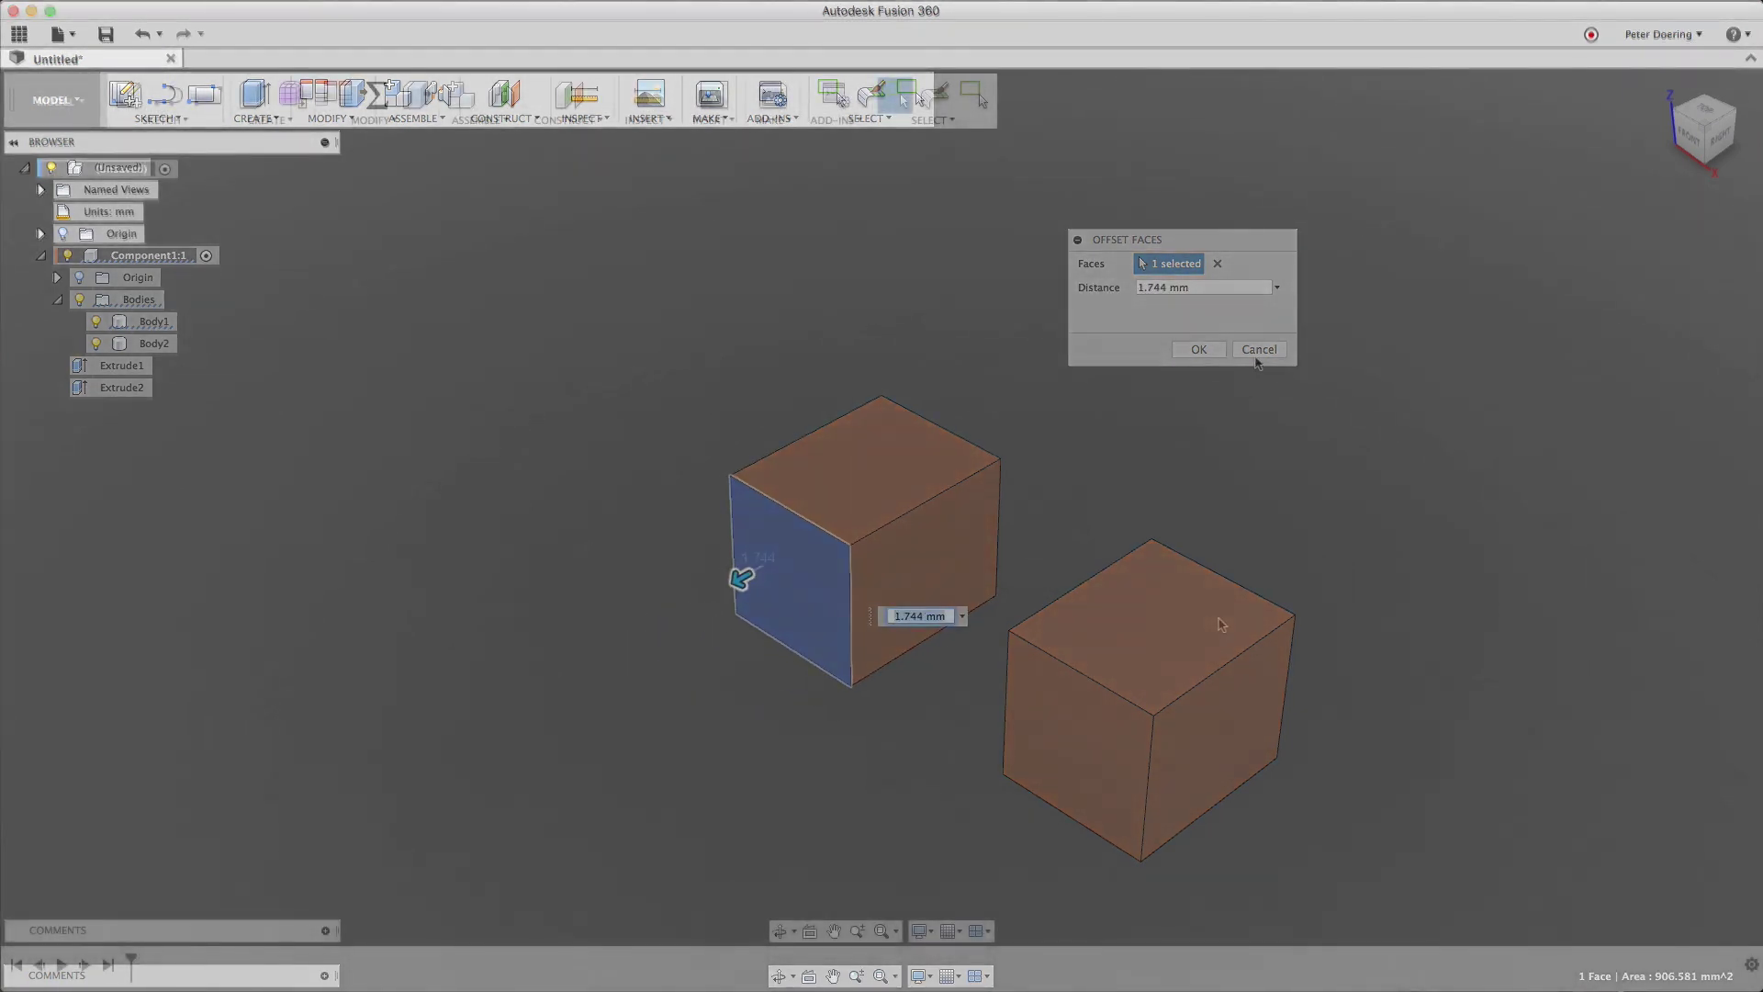
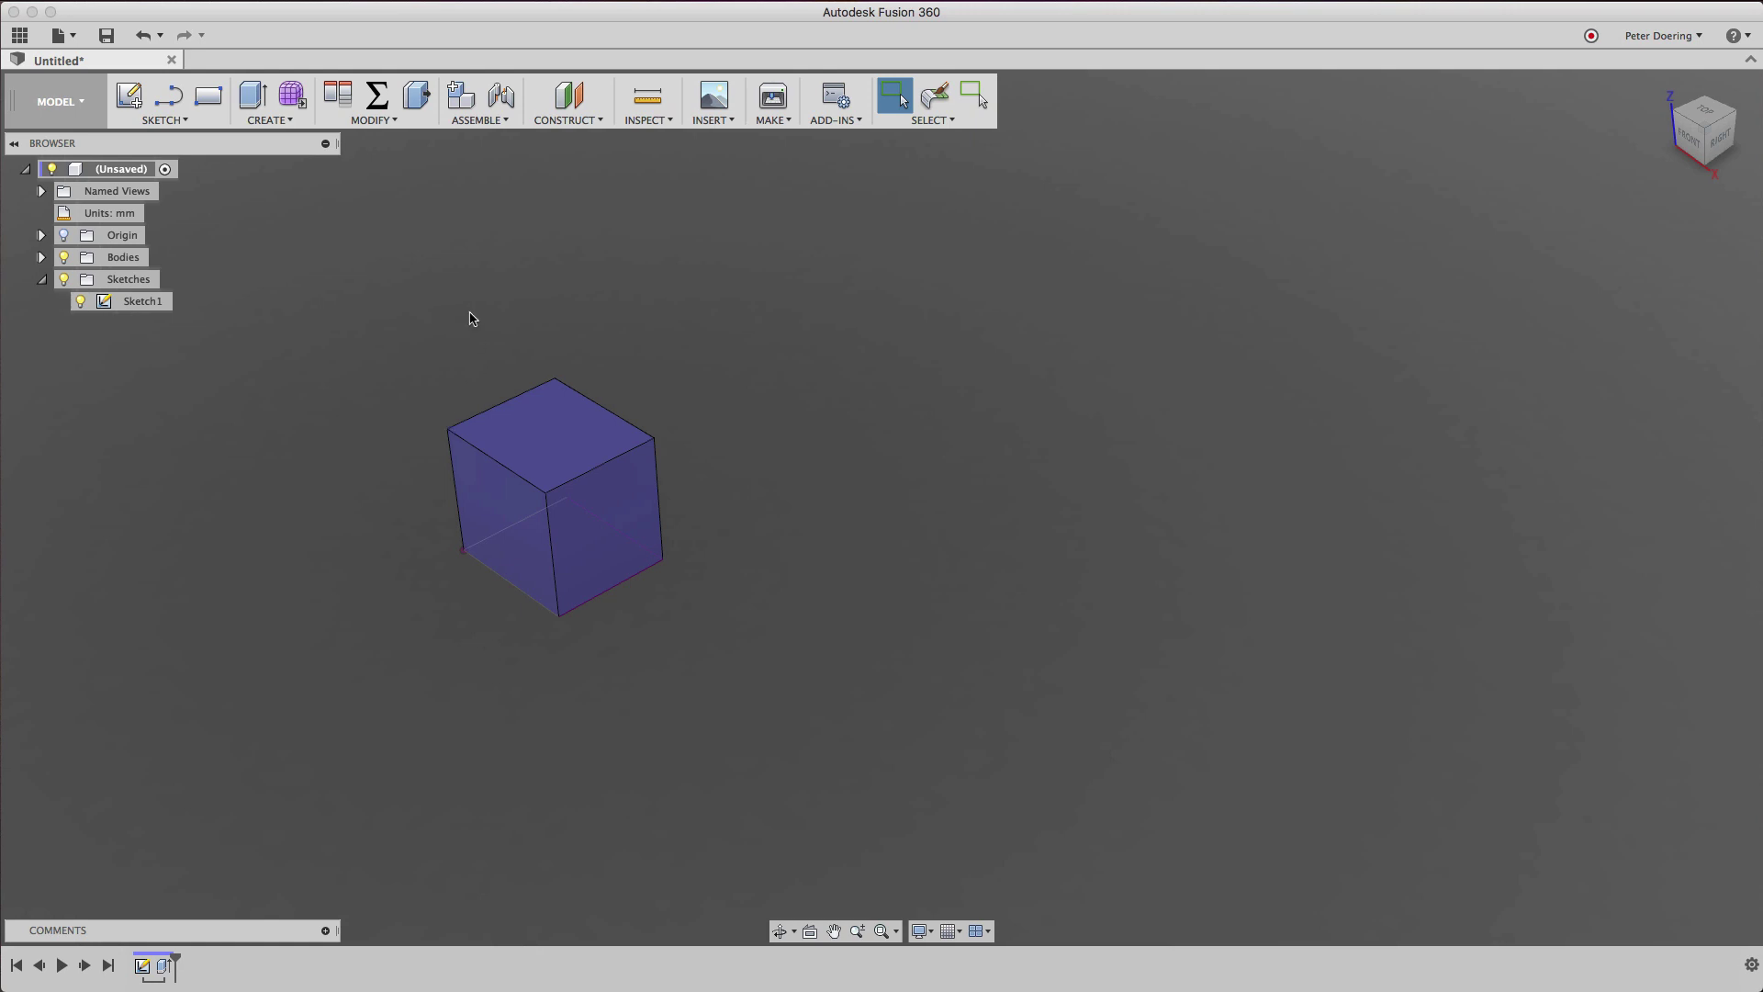
Expand the Bodies folder in the design with a timeline and examine the box in the root component.
middle_drag(473, 313, 518, 355)
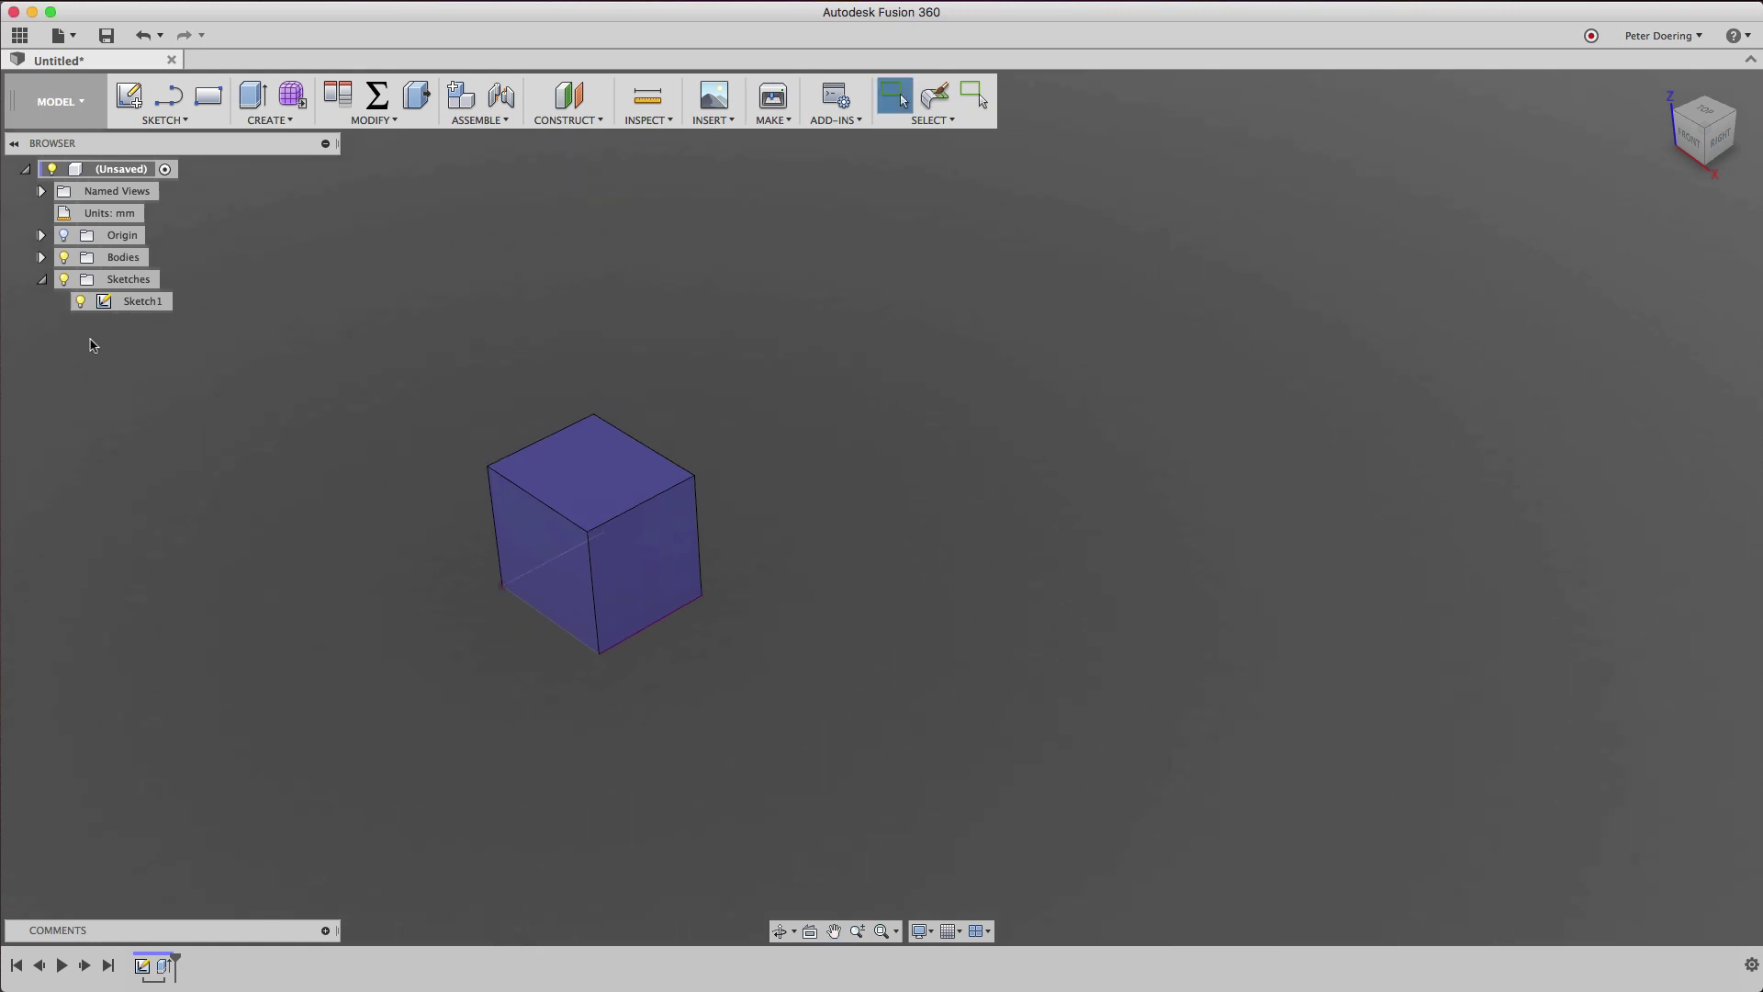
click(41, 257)
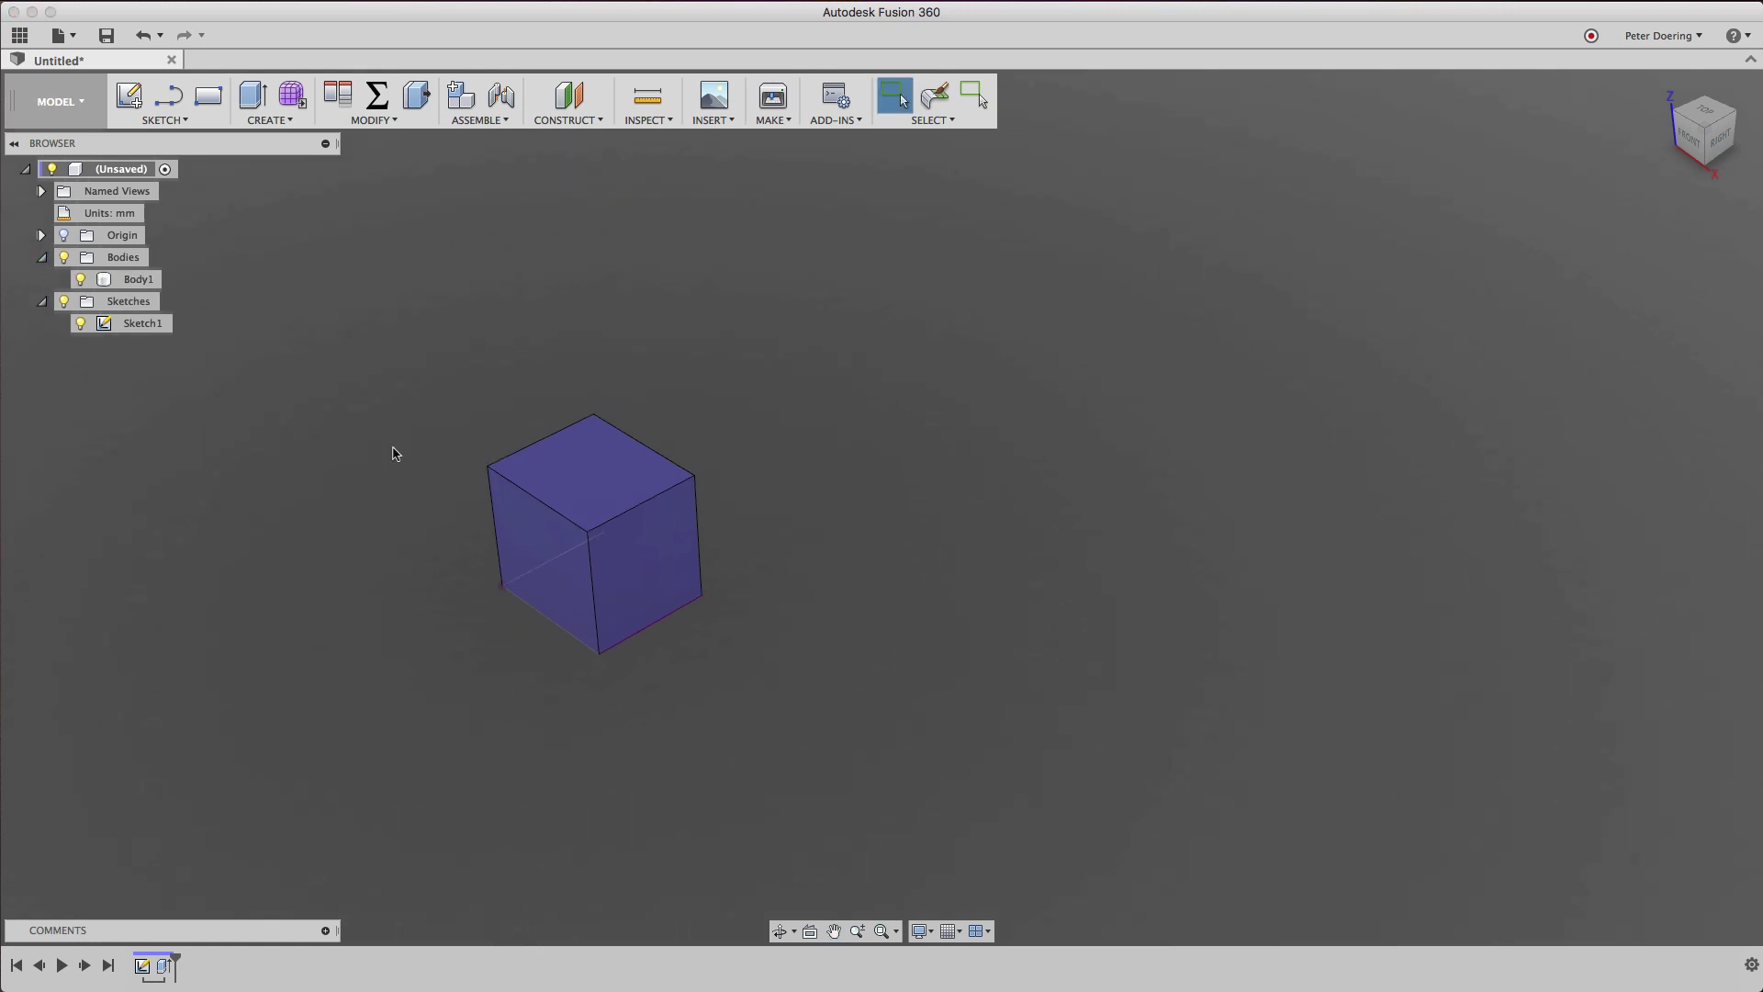
middle_drag(397, 438, 520, 370)
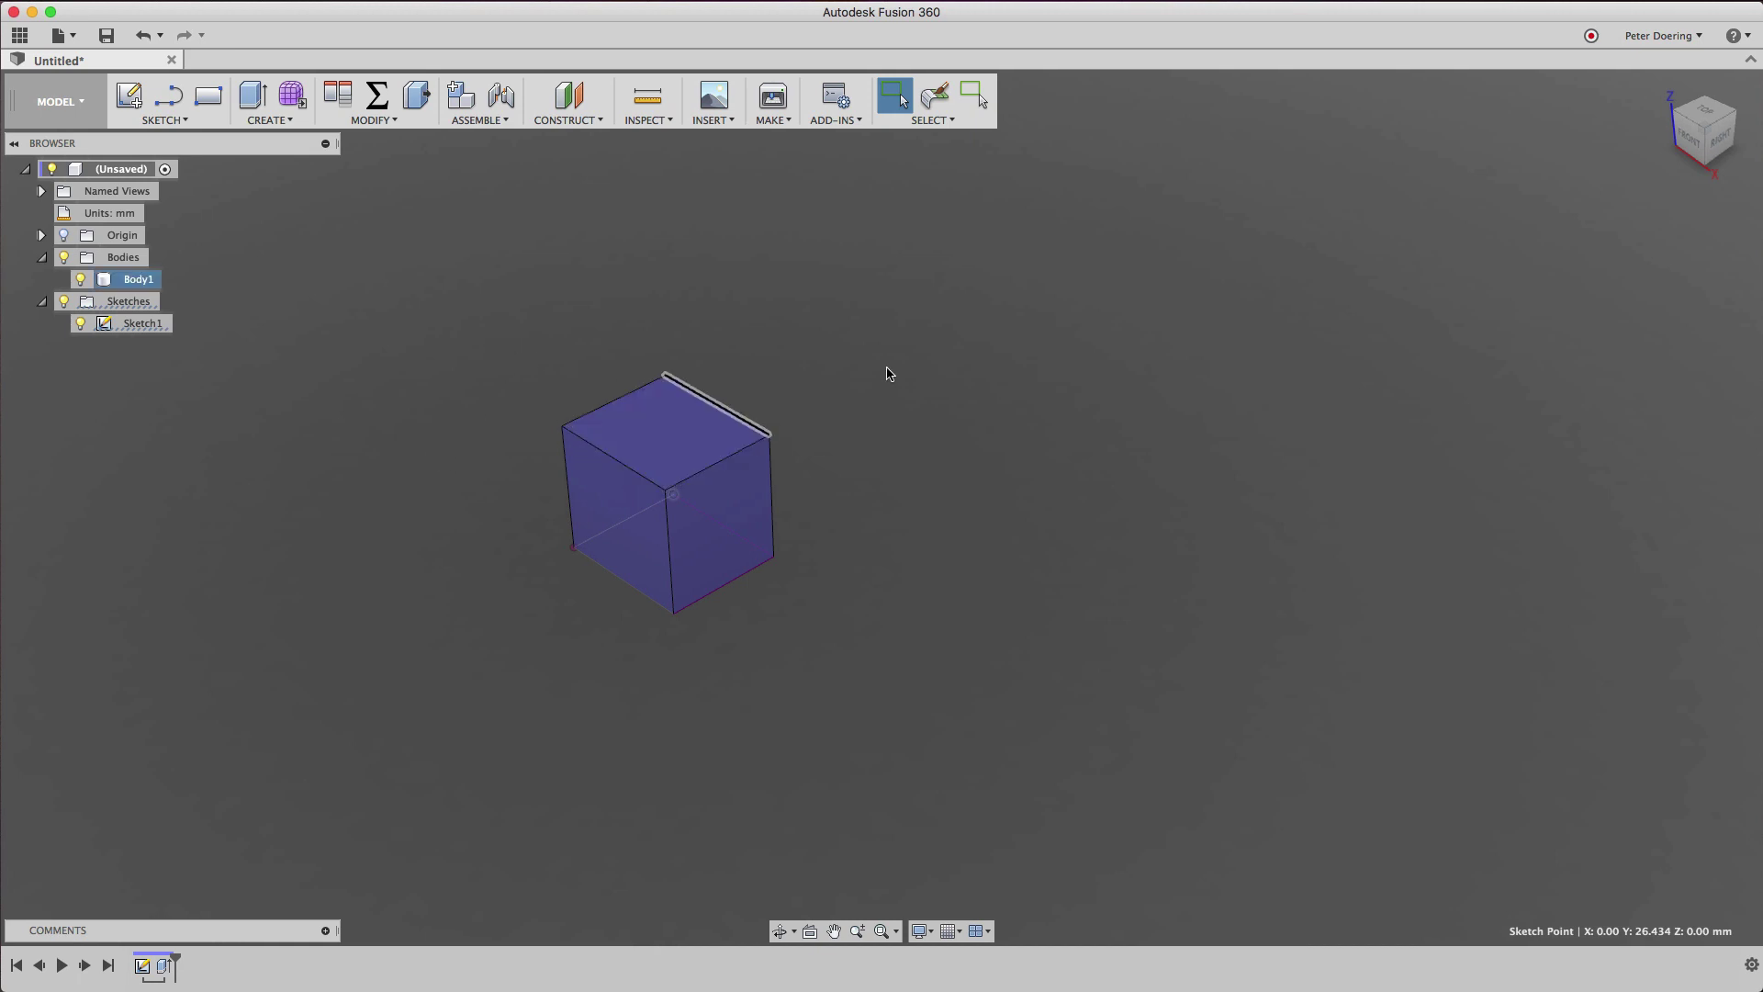
click(663, 377)
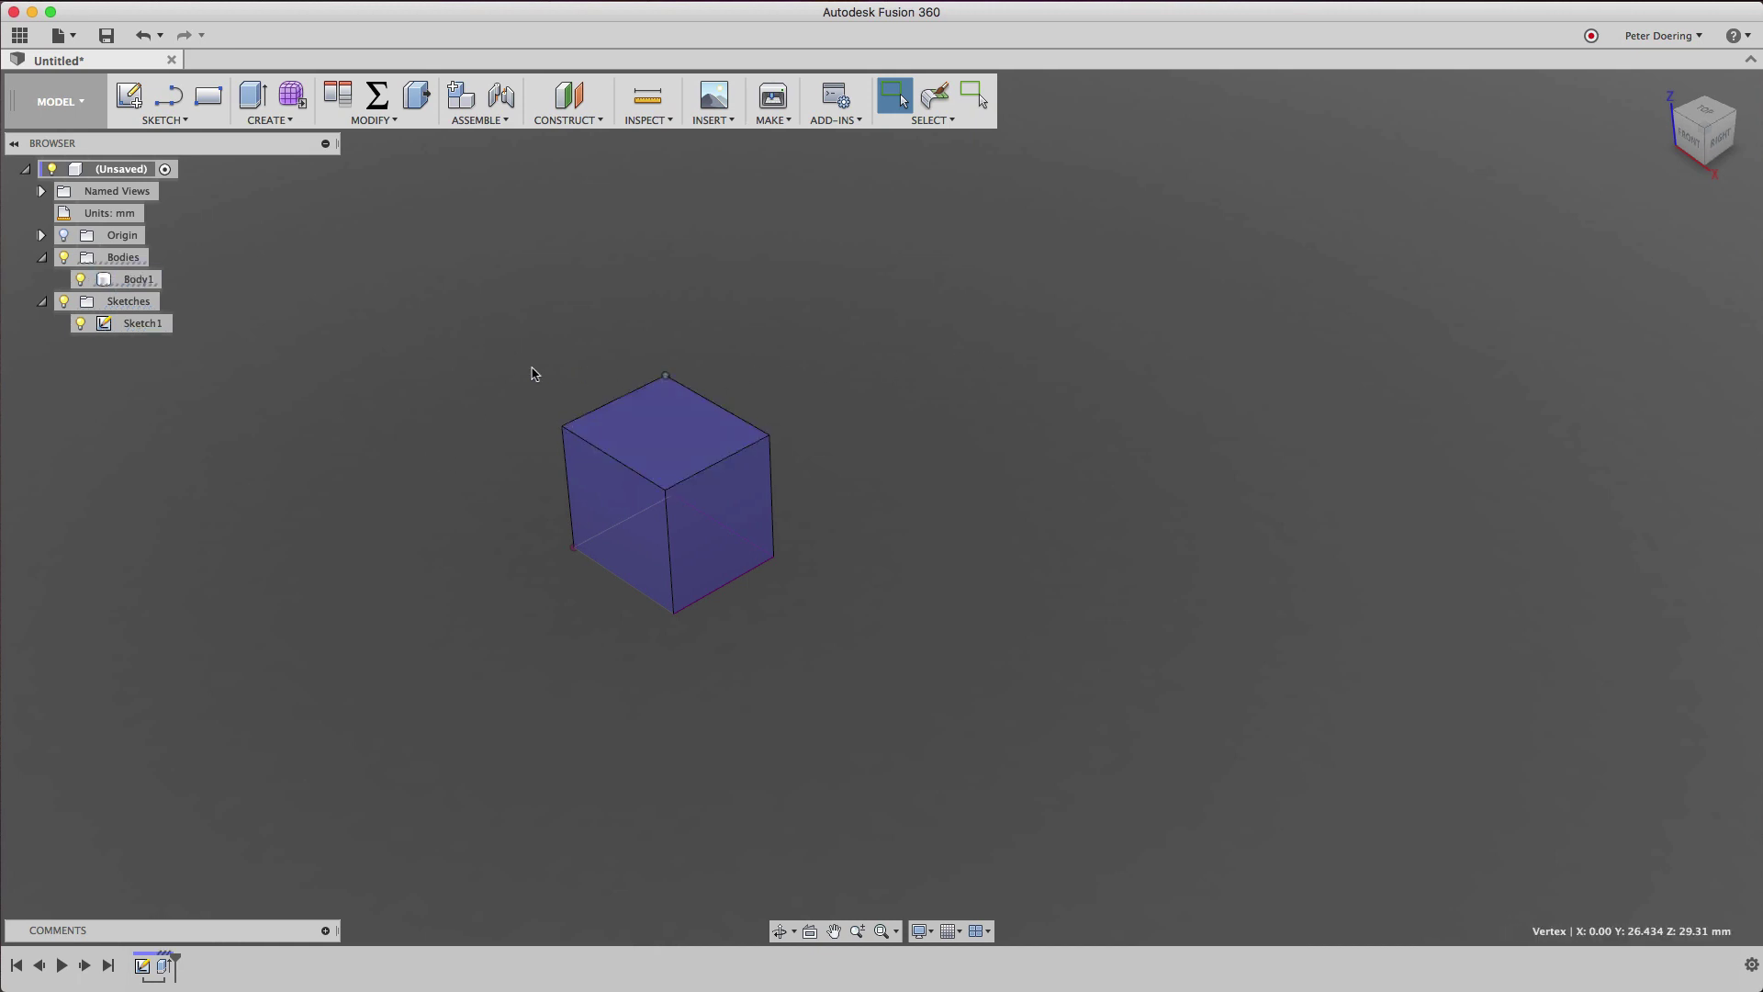
click(1145, 432)
click(700, 439)
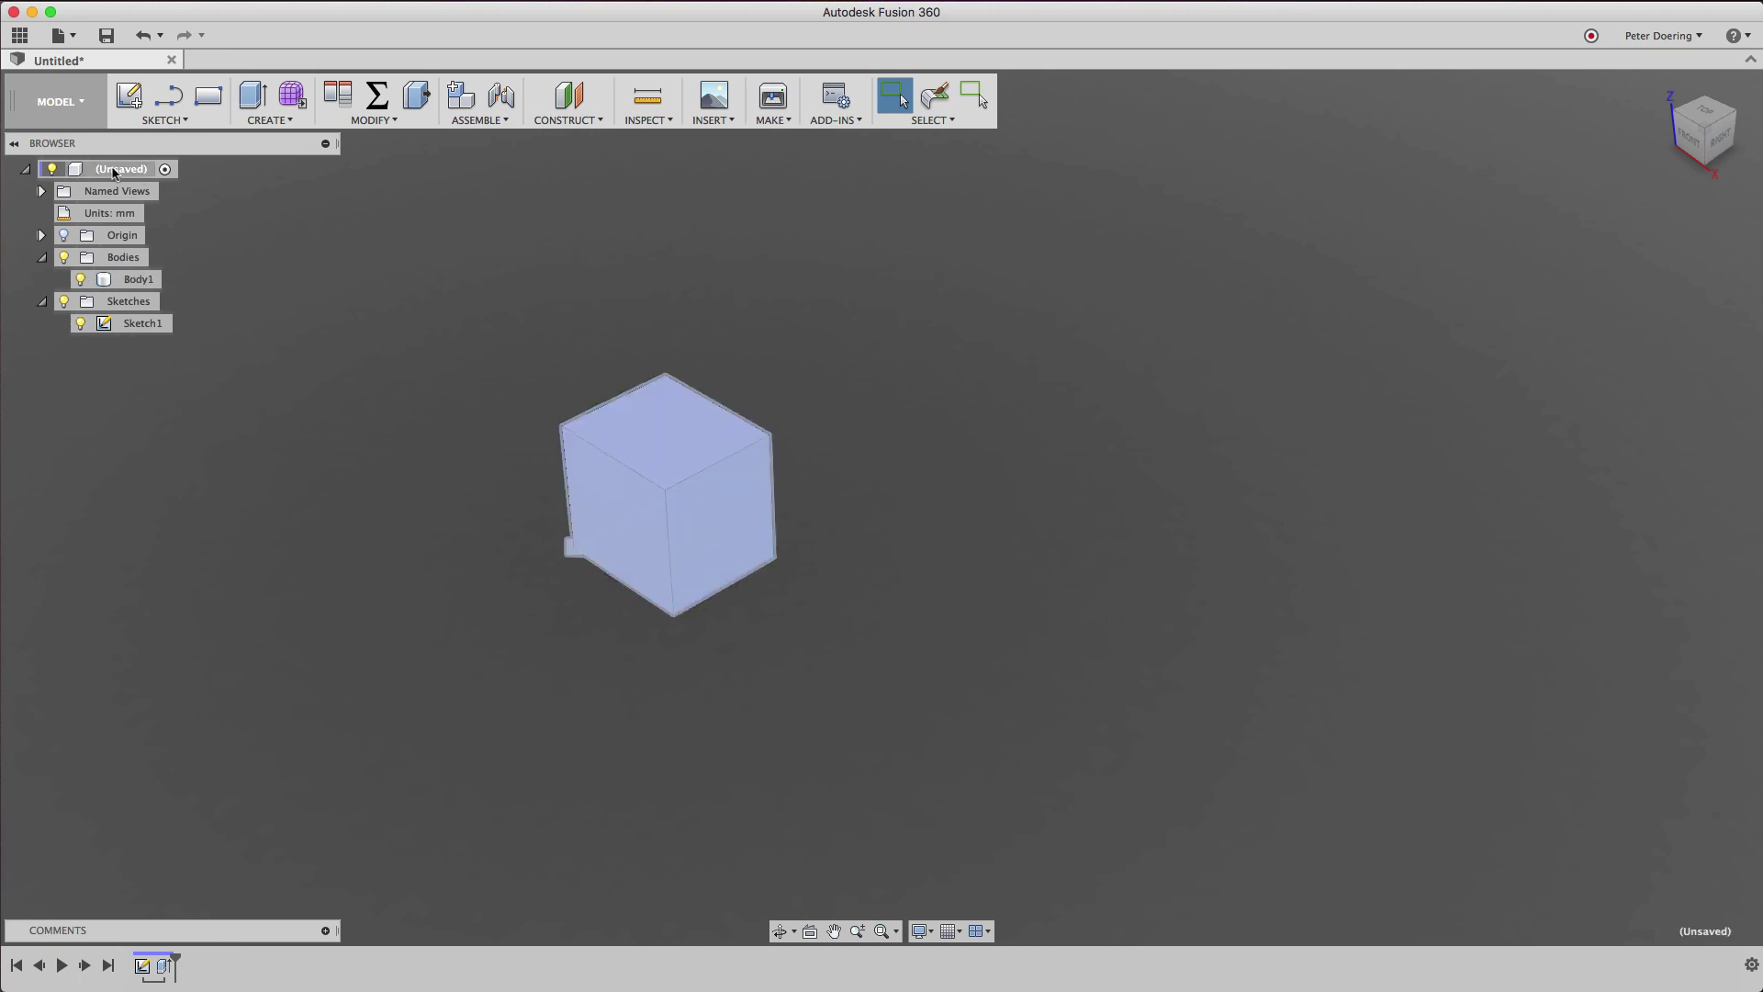
click(870, 371)
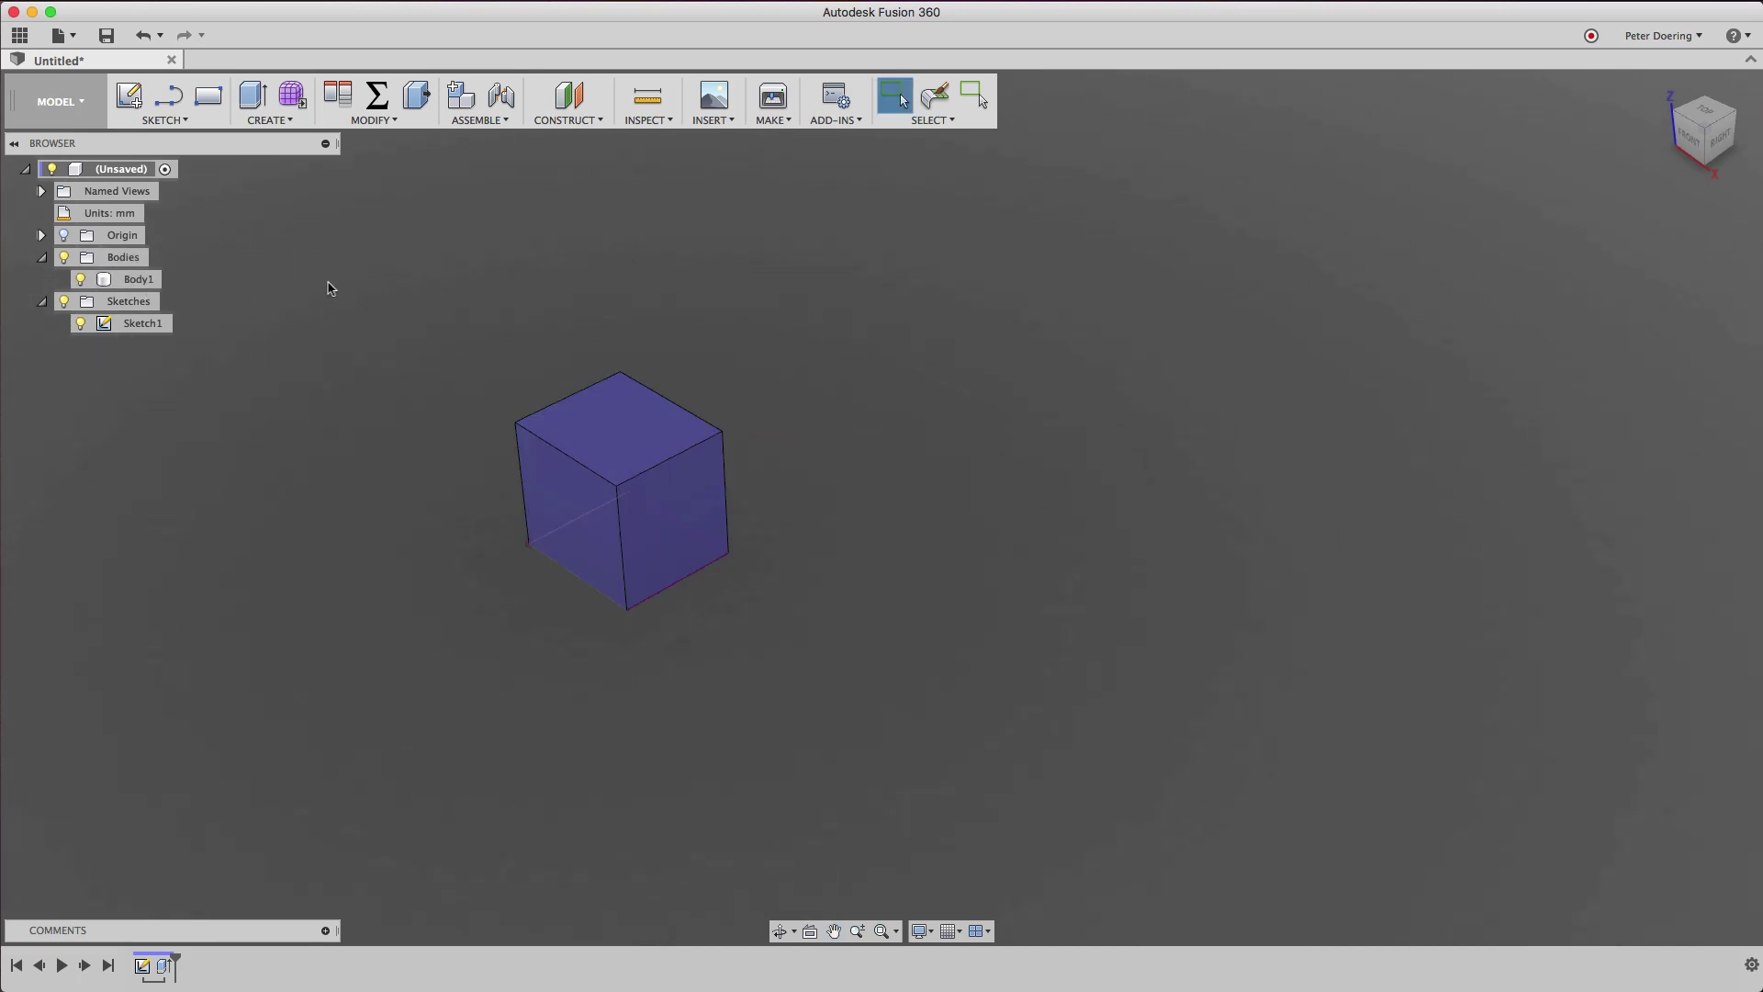
Copy Body1, paste it into the root of the timeline design, and move the pasted body along X, clear of the original.
right_click(142, 280)
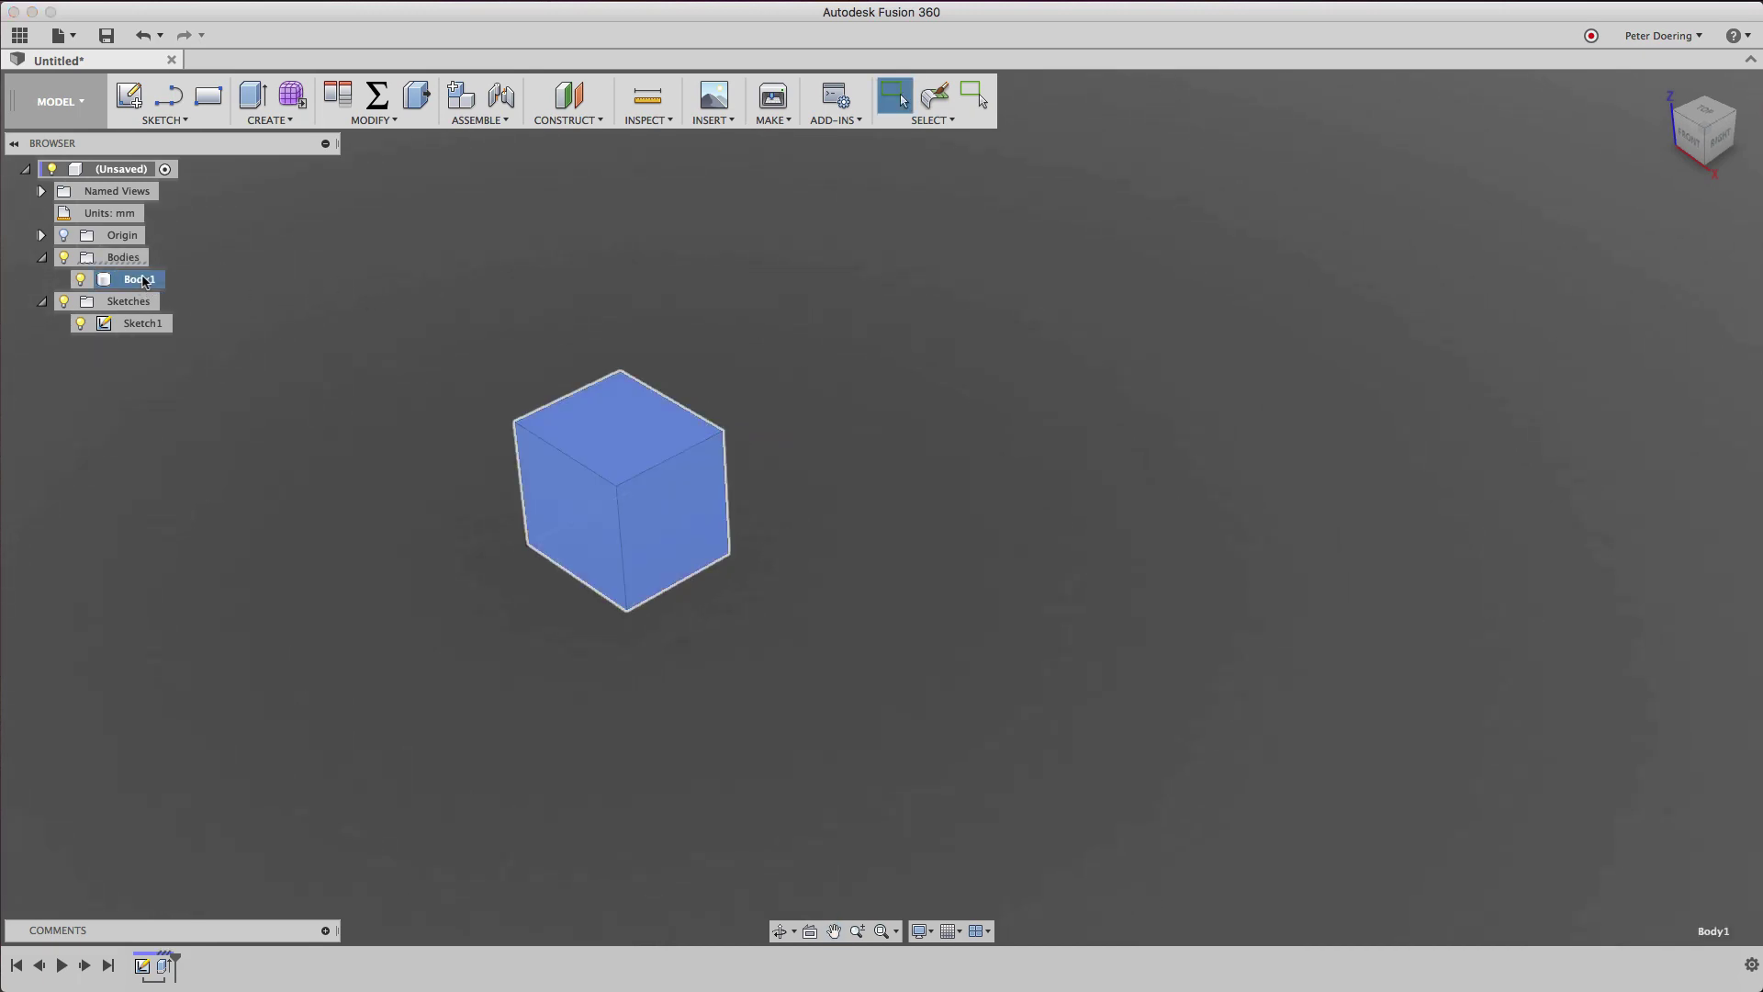
click(179, 446)
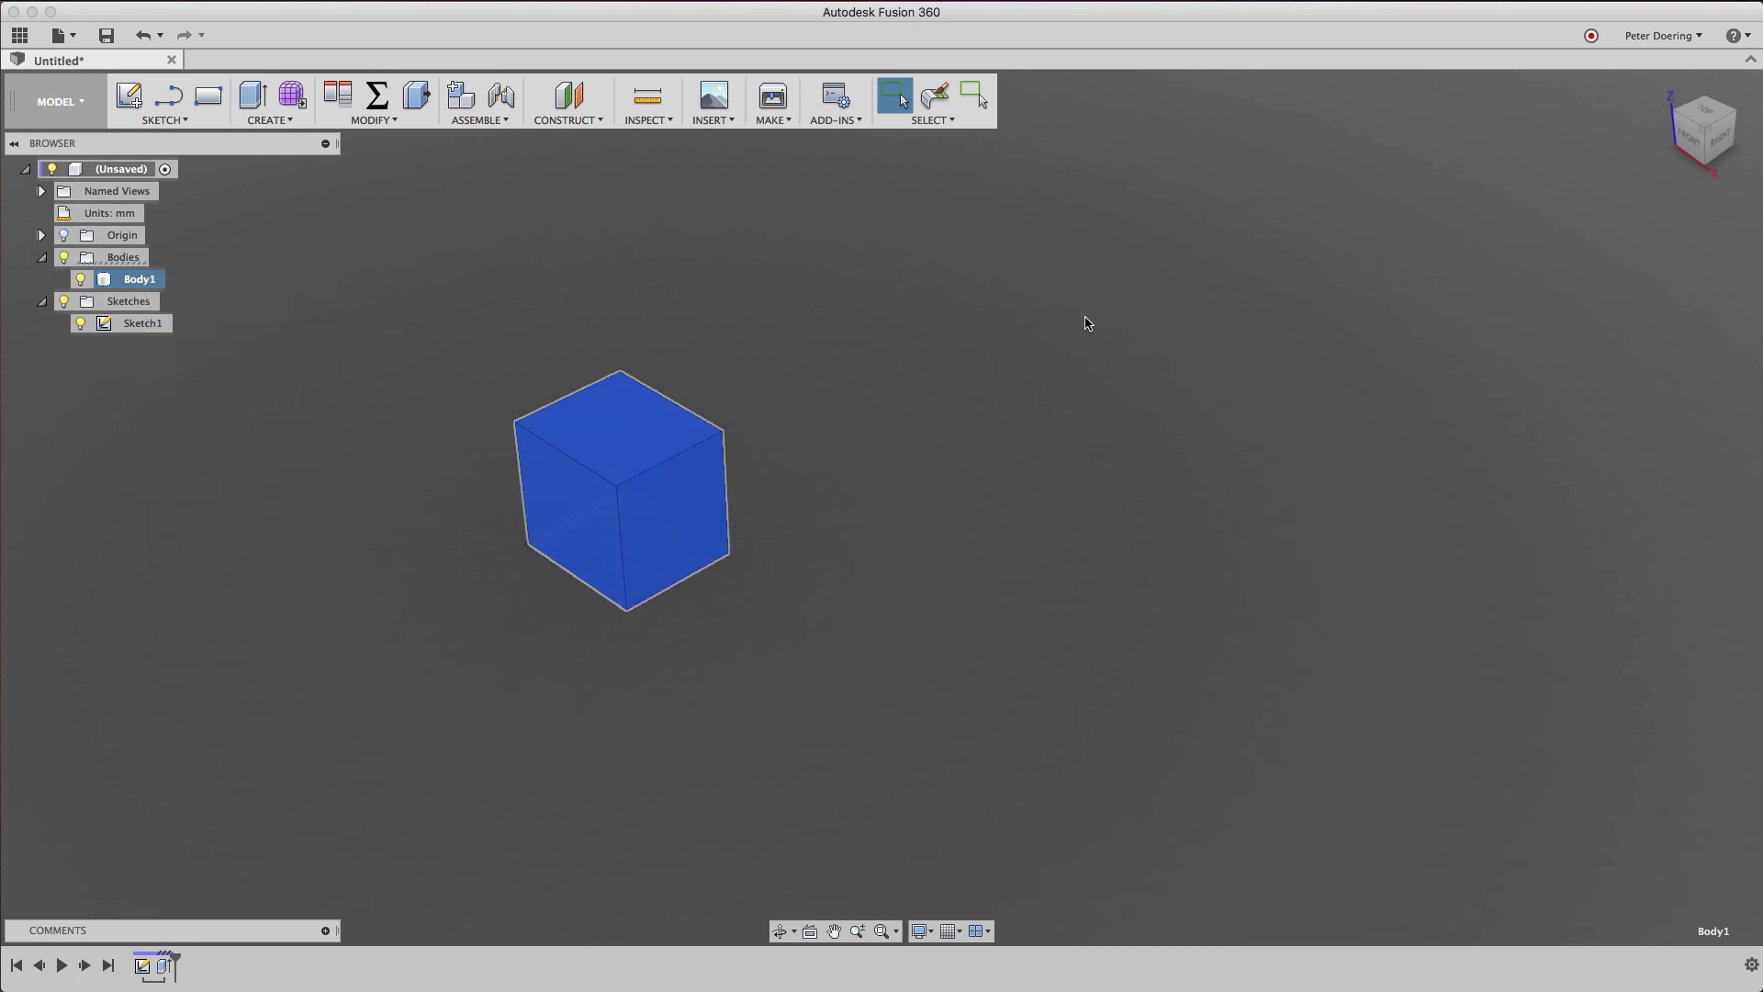
right_click(1194, 297)
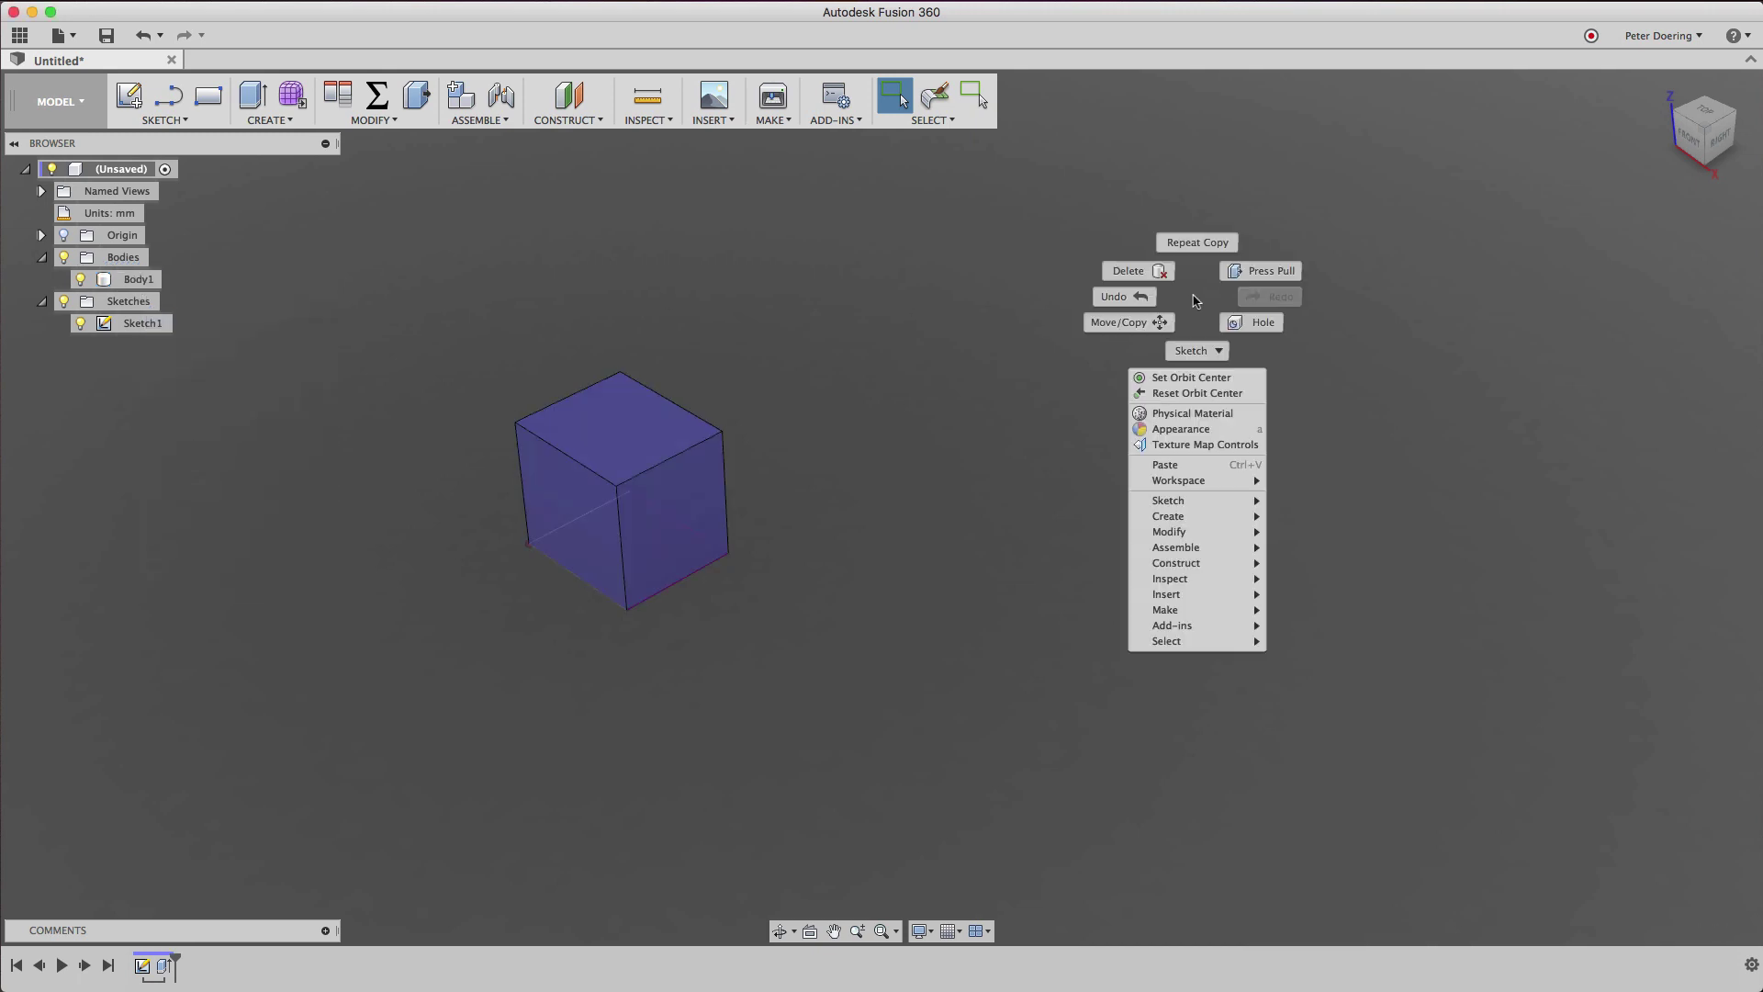
click(1198, 471)
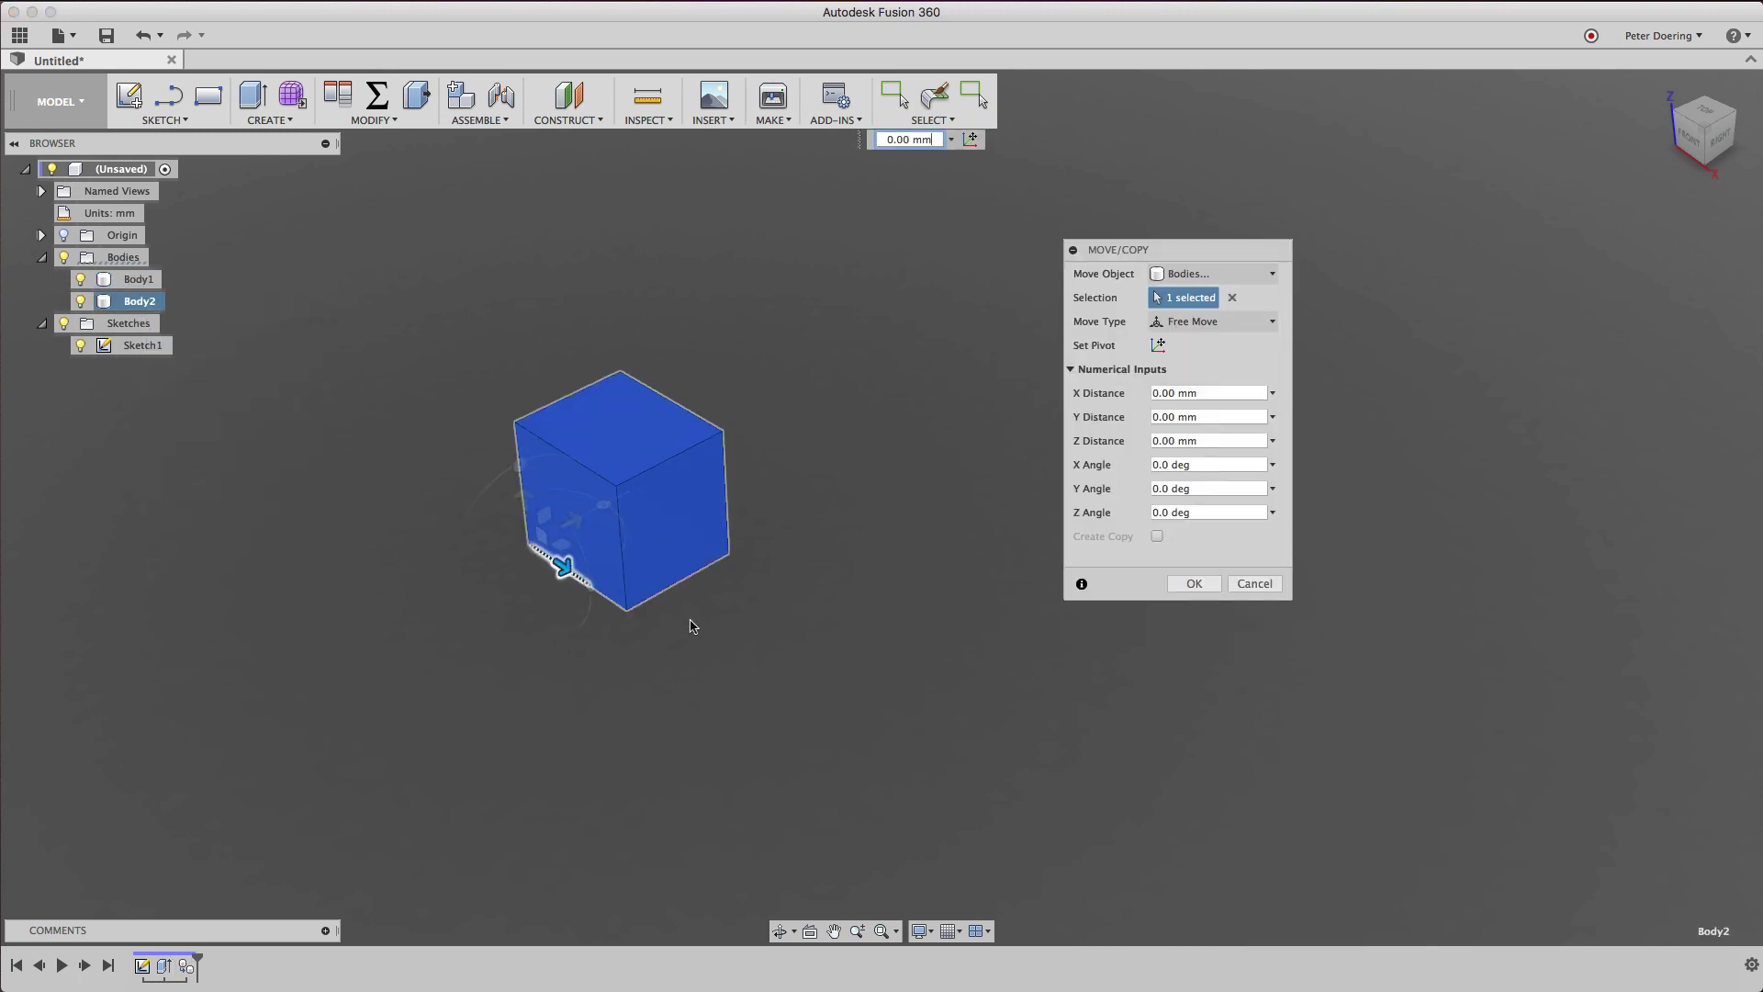
drag(574, 565, 894, 710)
click(1194, 583)
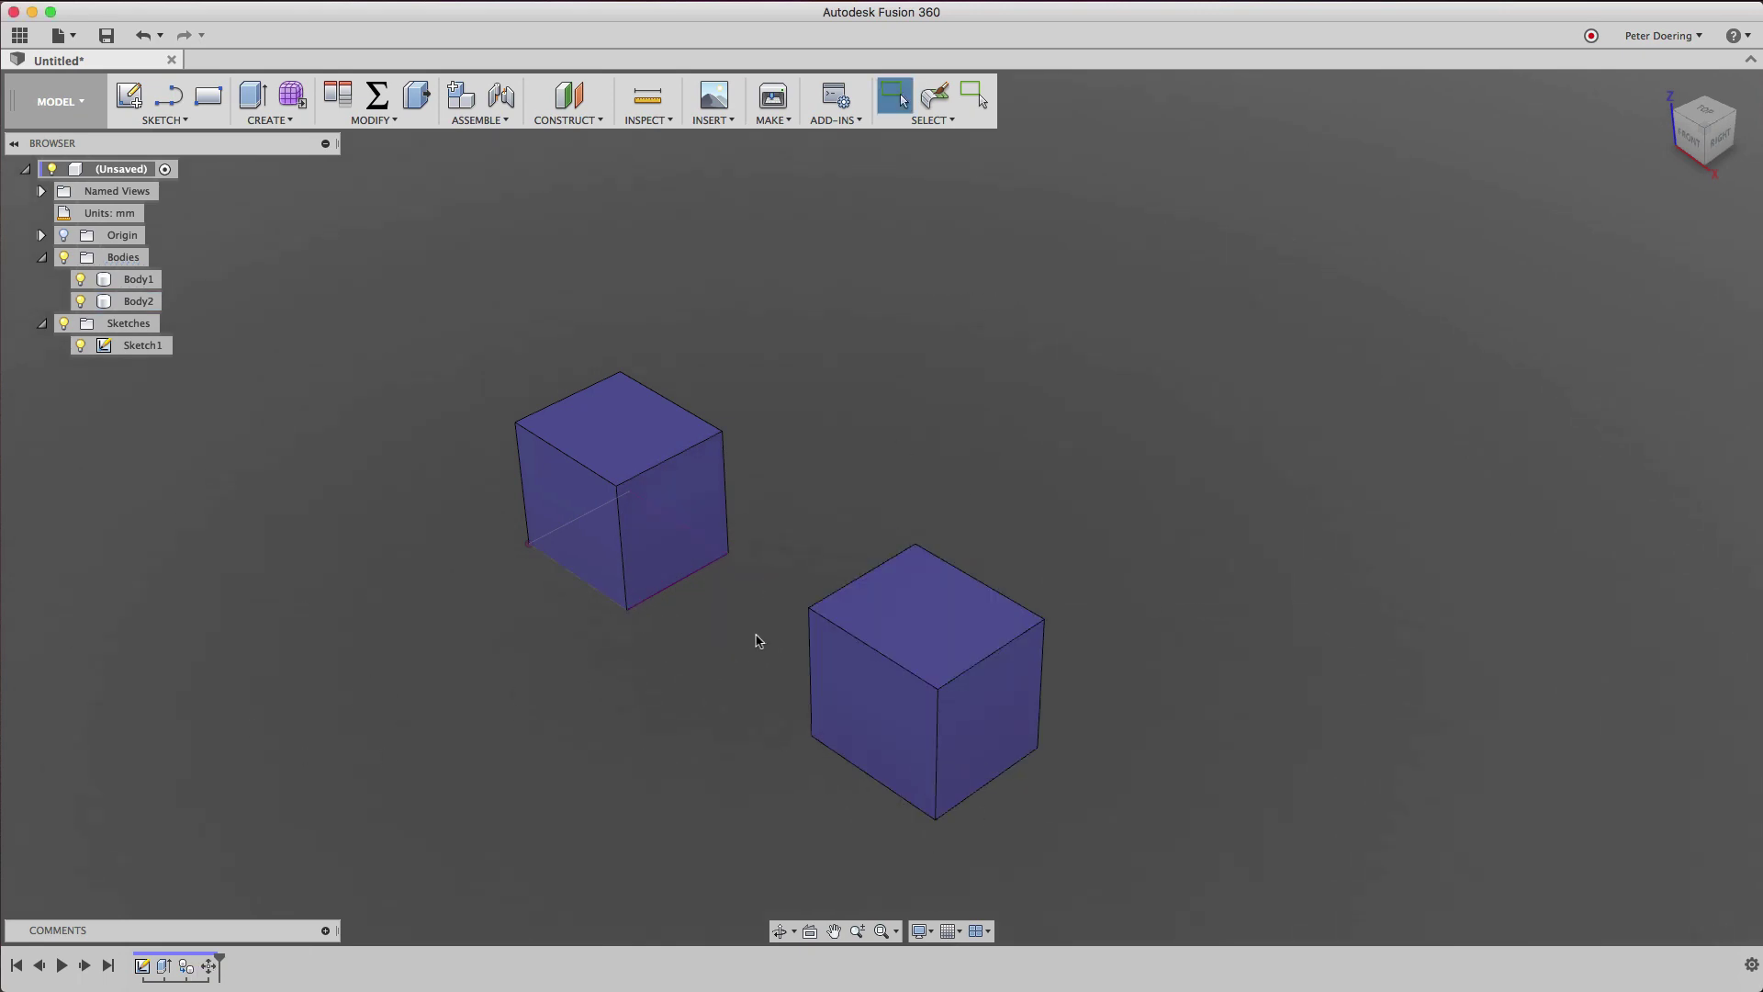
Enlarge the Sketch1 rectangle to about 34.9 by 38.4 mm by moving its outer corner point.
click(735, 566)
mouse_move(740, 580)
mouse_down()
mouse_move(832, 541)
mouse_move(761, 545)
mouse_up()
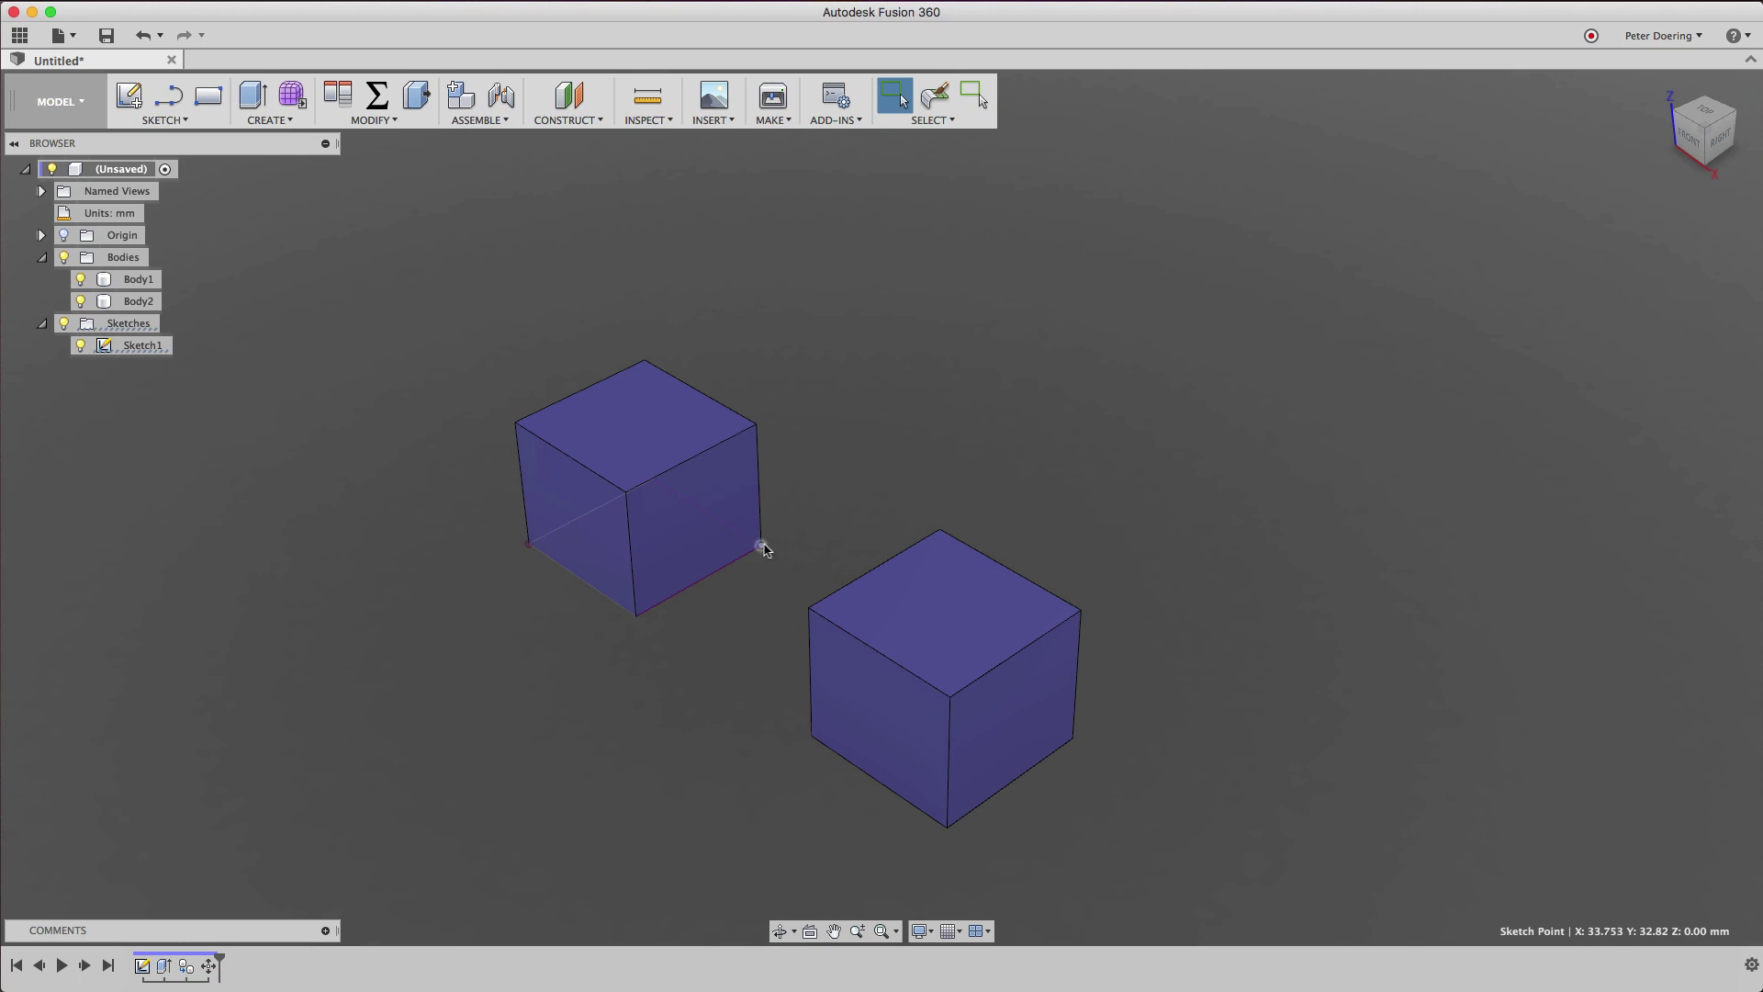
mouse_move(762, 547)
mouse_down()
mouse_move(774, 564)
mouse_move(786, 540)
mouse_up()
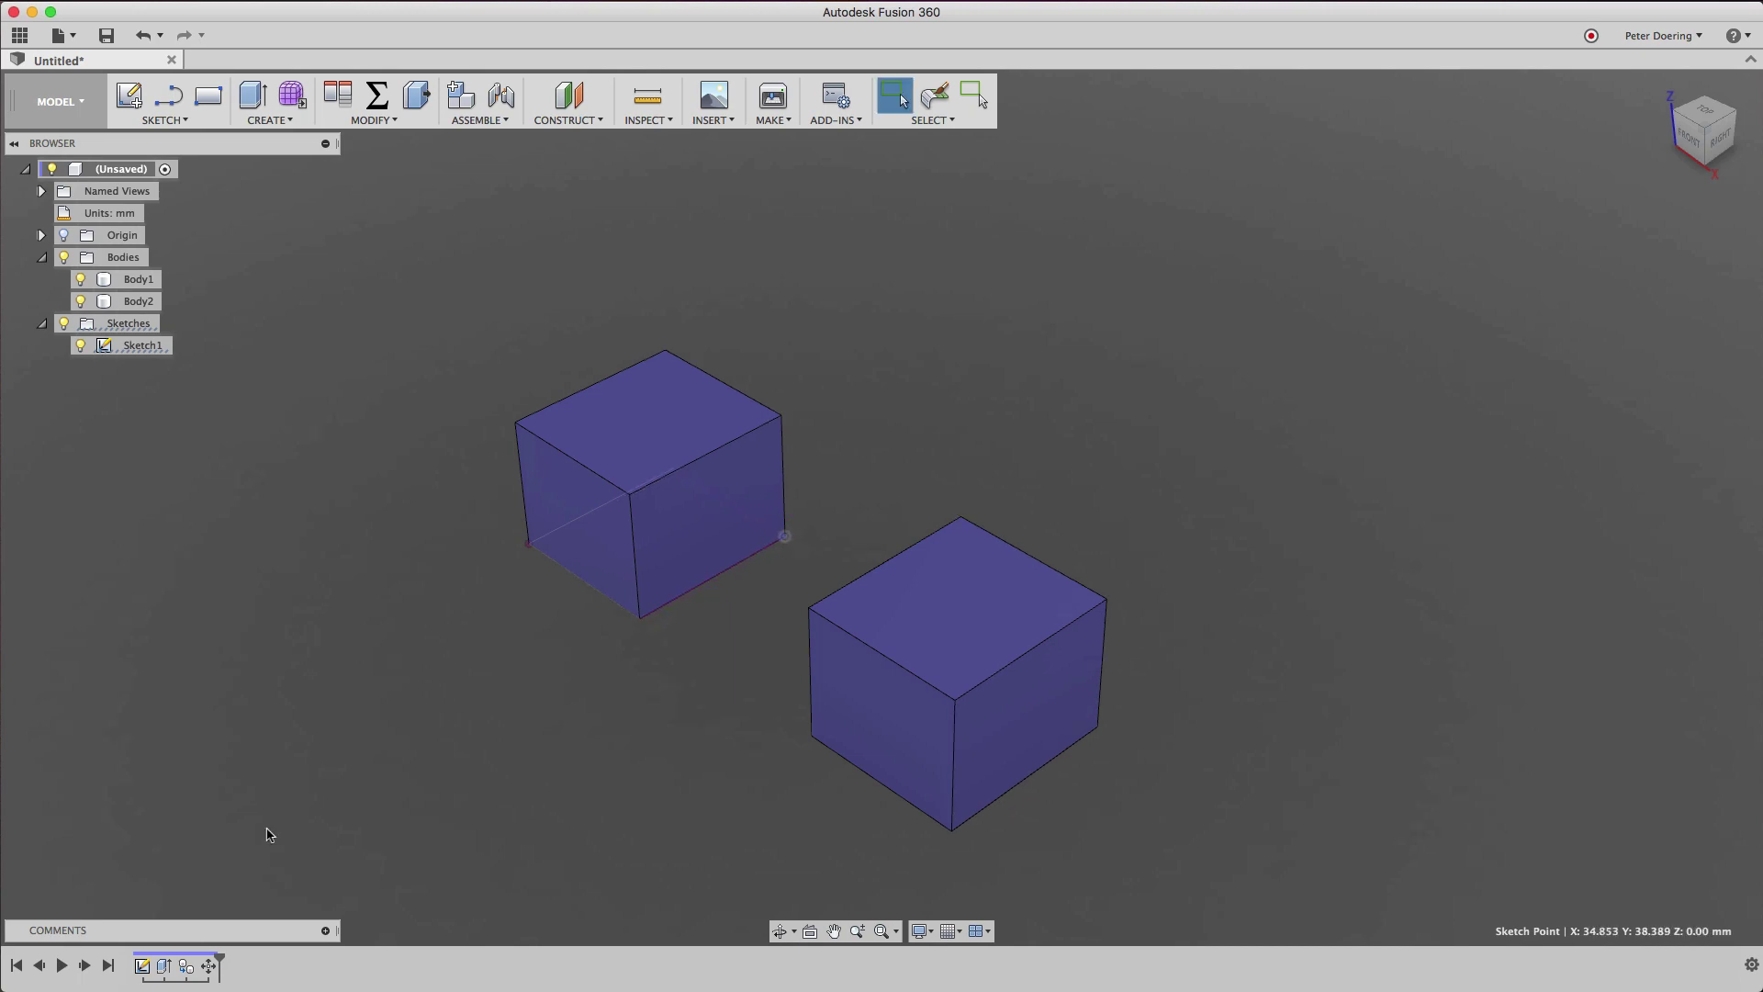
Edit the Extrude1 feature in the timeline and increase its distance to make the original box taller.
right_click(166, 964)
click(194, 982)
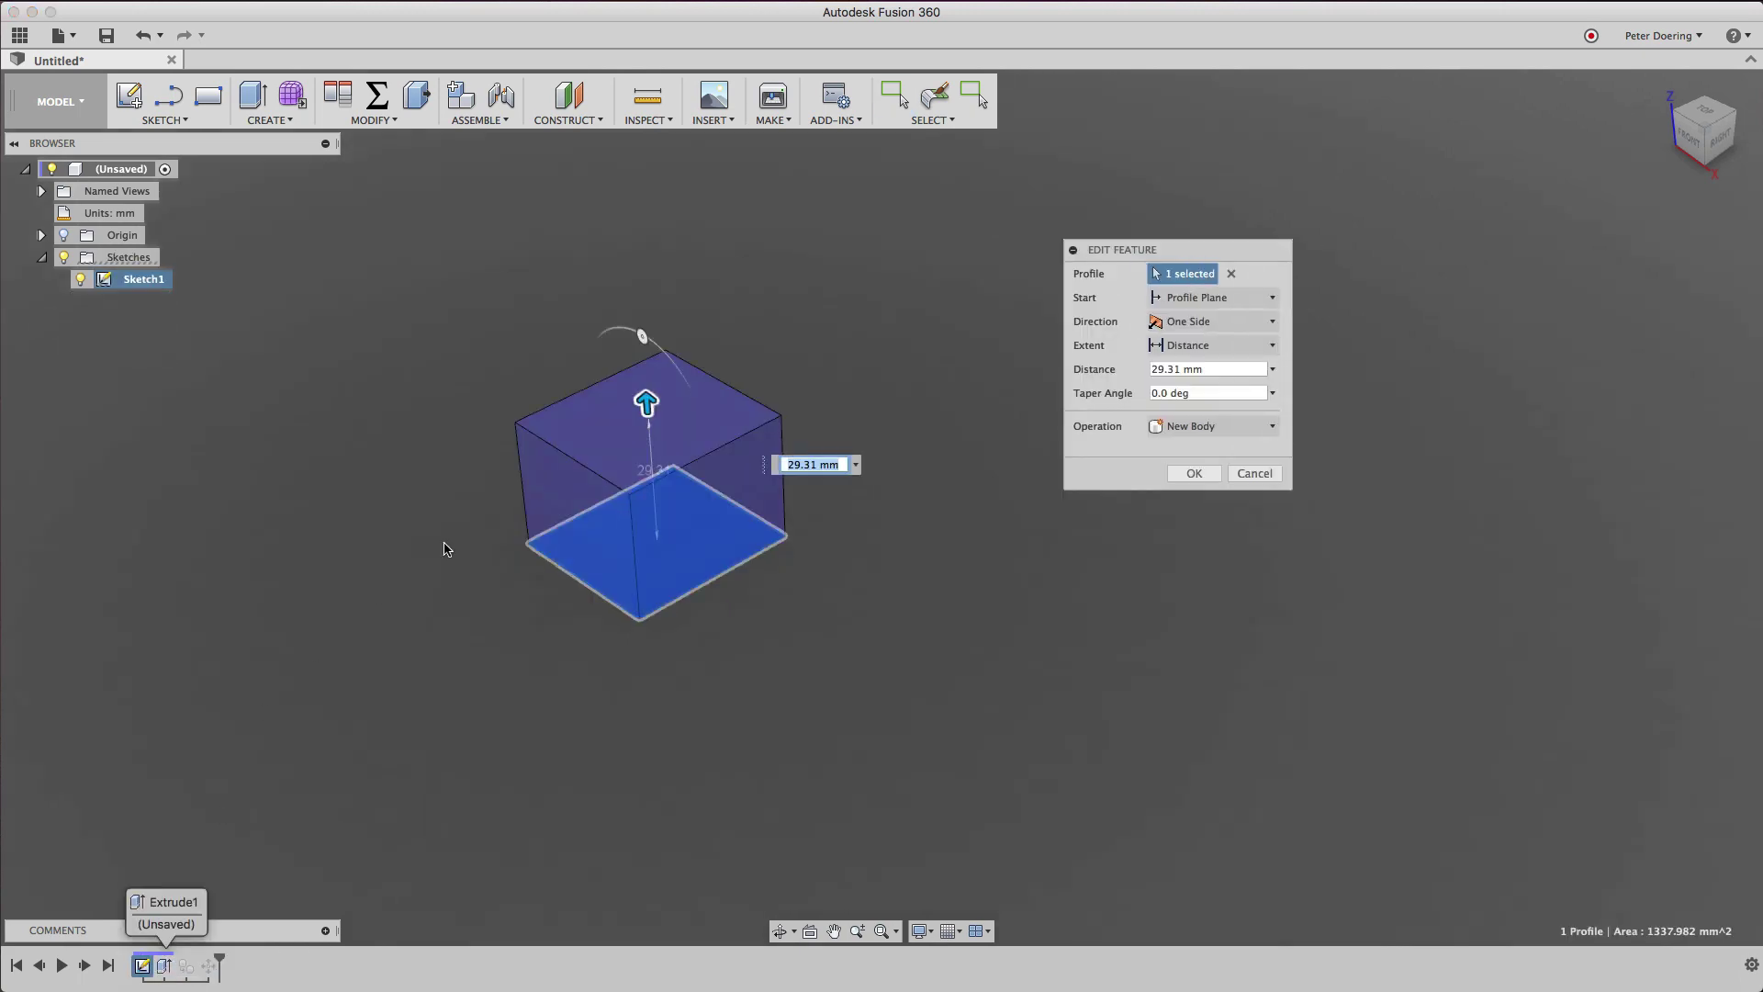
drag(647, 409, 642, 347)
click(1193, 473)
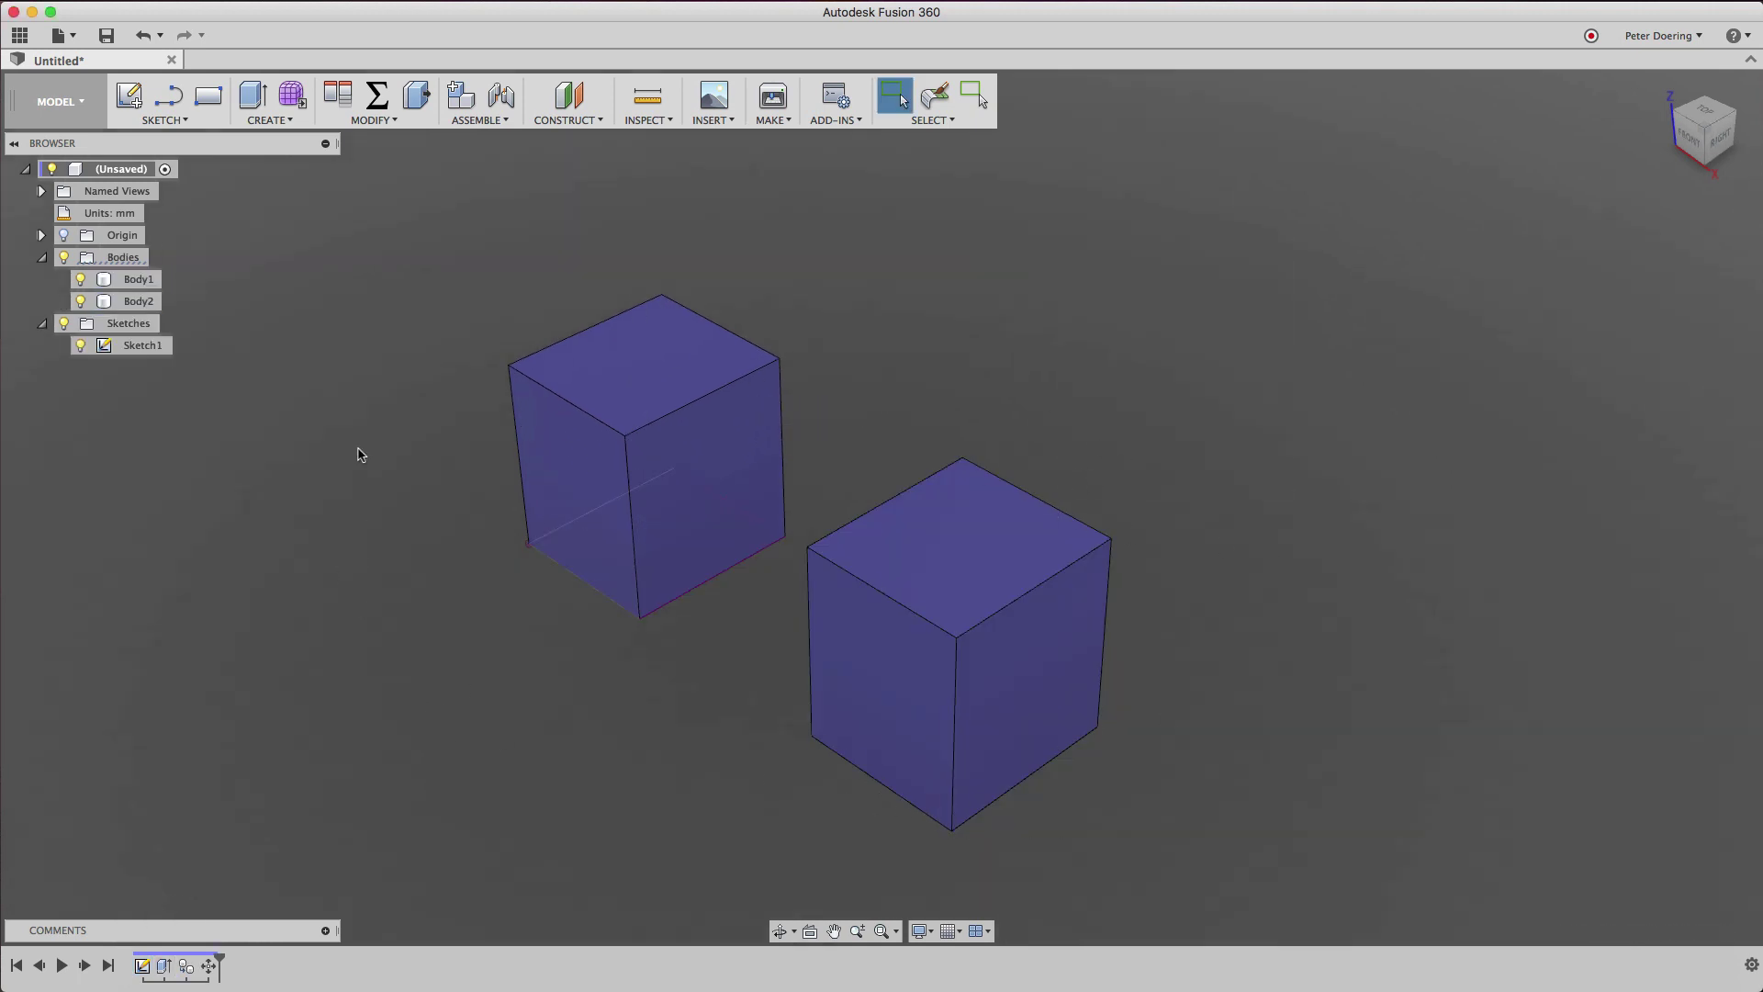
Delete the pasted Body2 together with the timeline features that reference it.
right_click(138, 303)
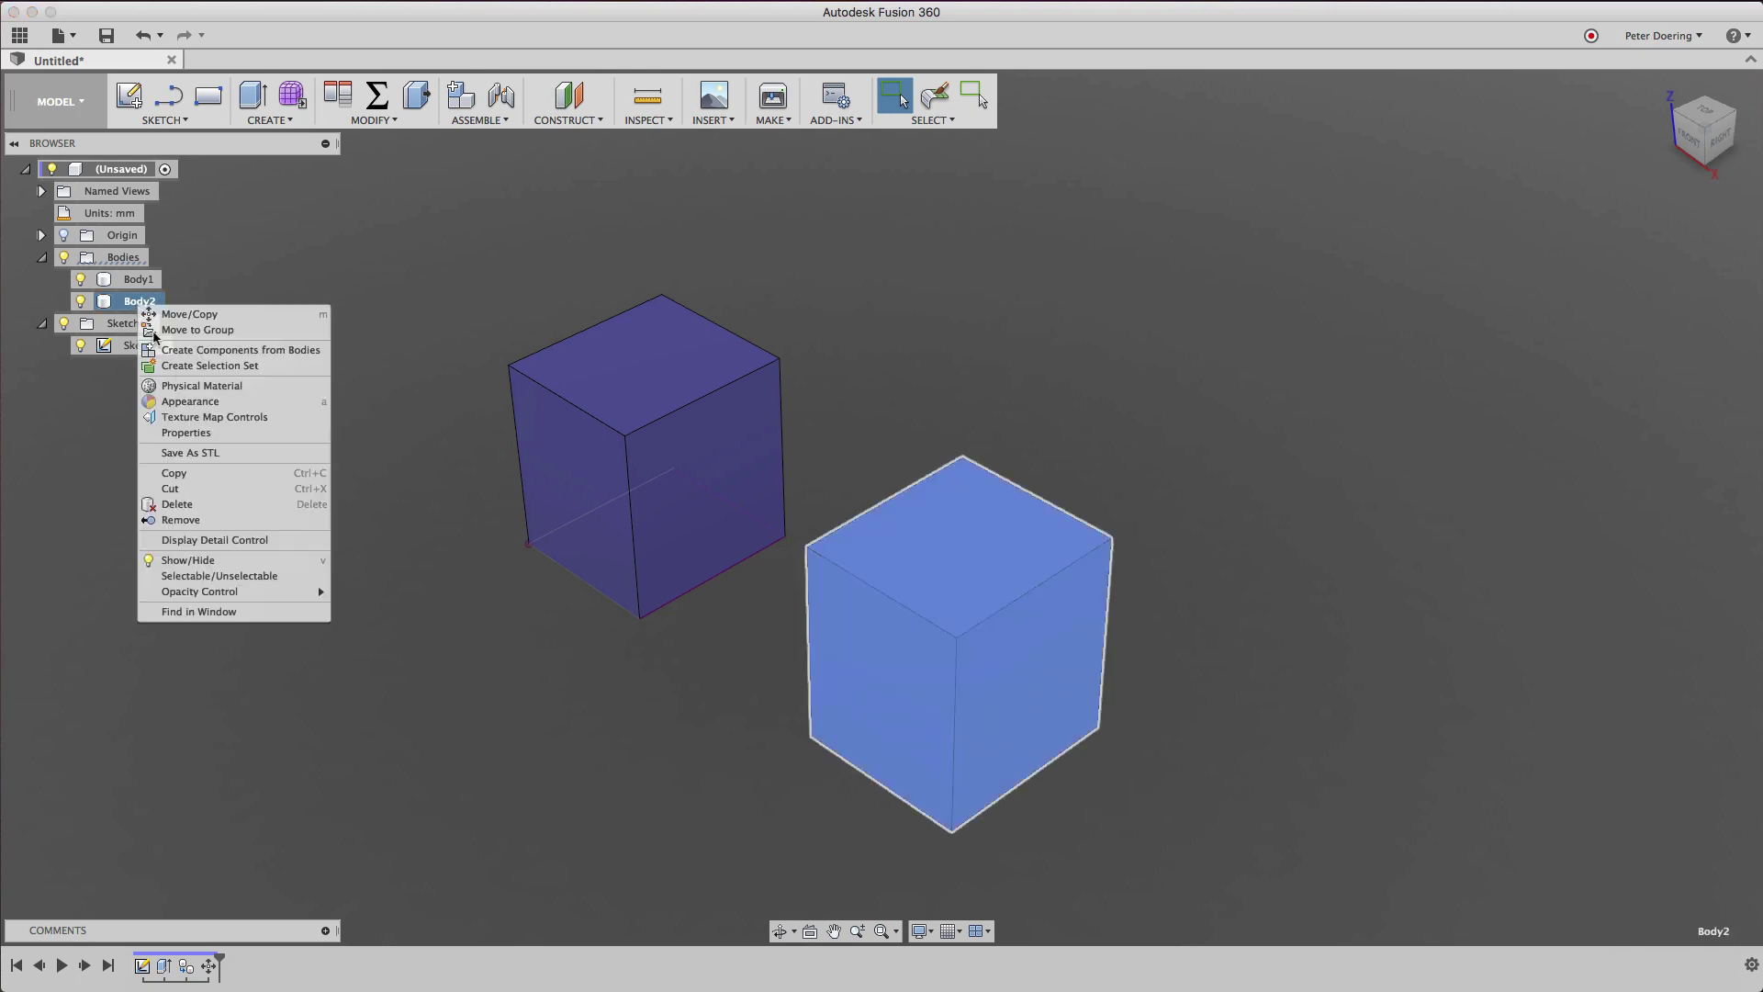
click(177, 504)
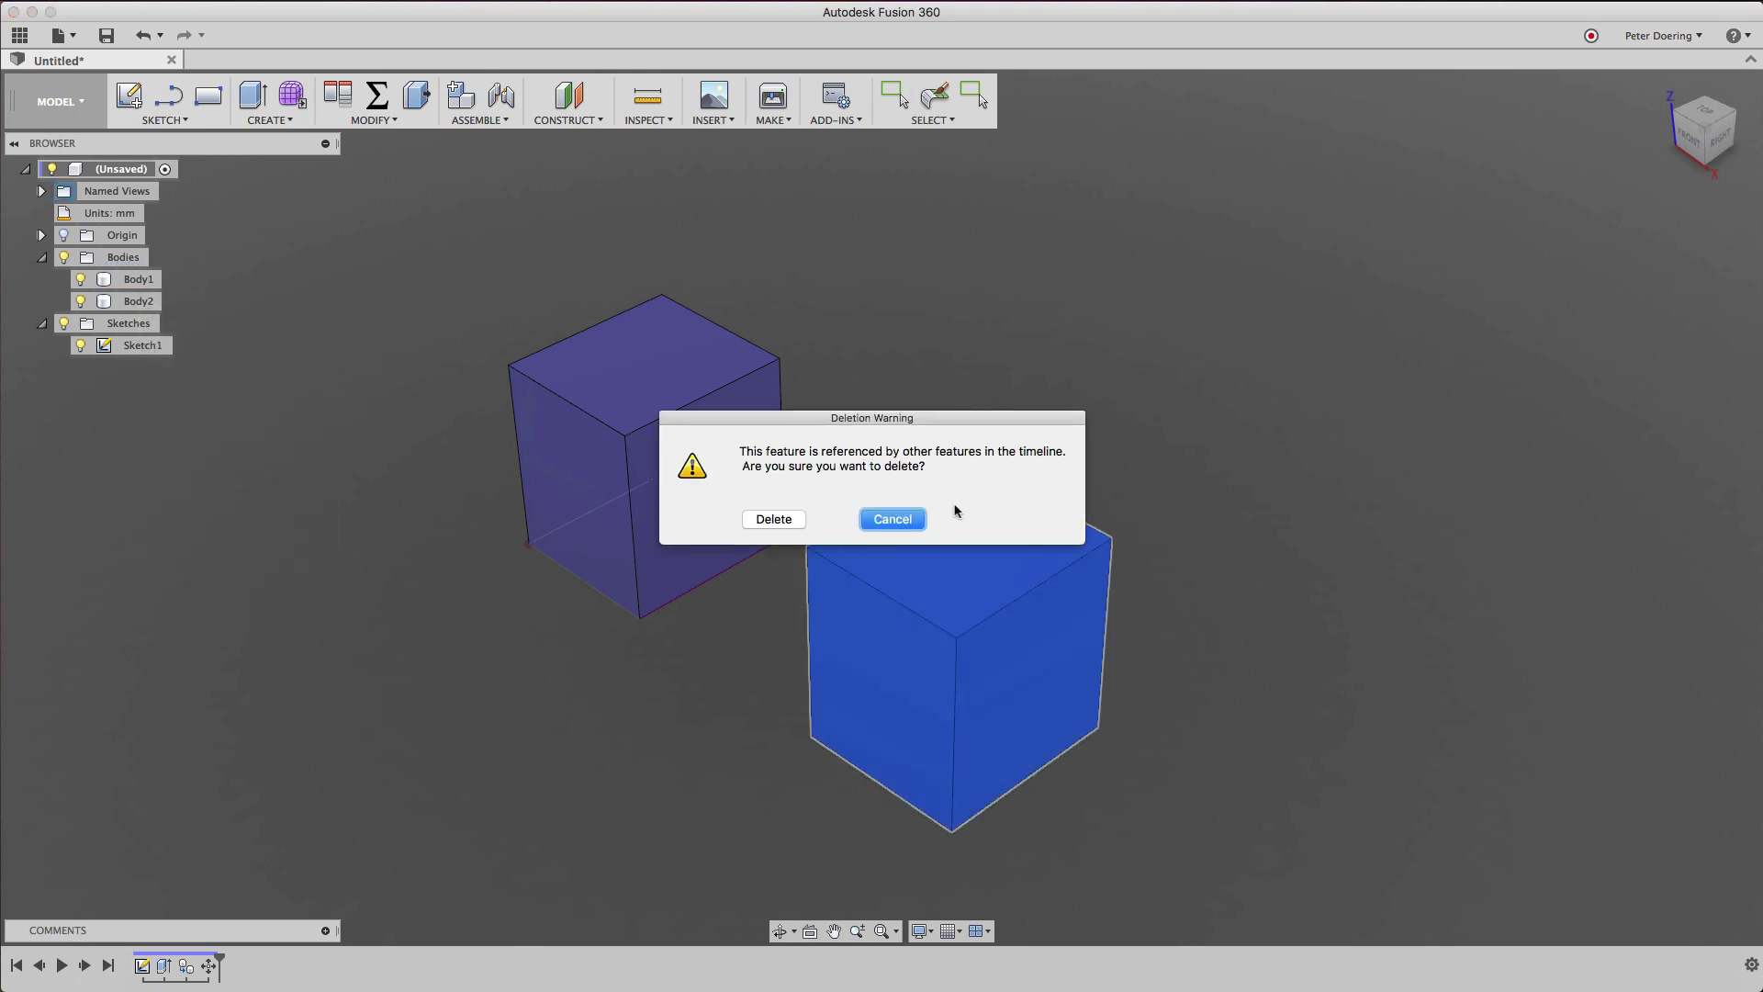
click(771, 519)
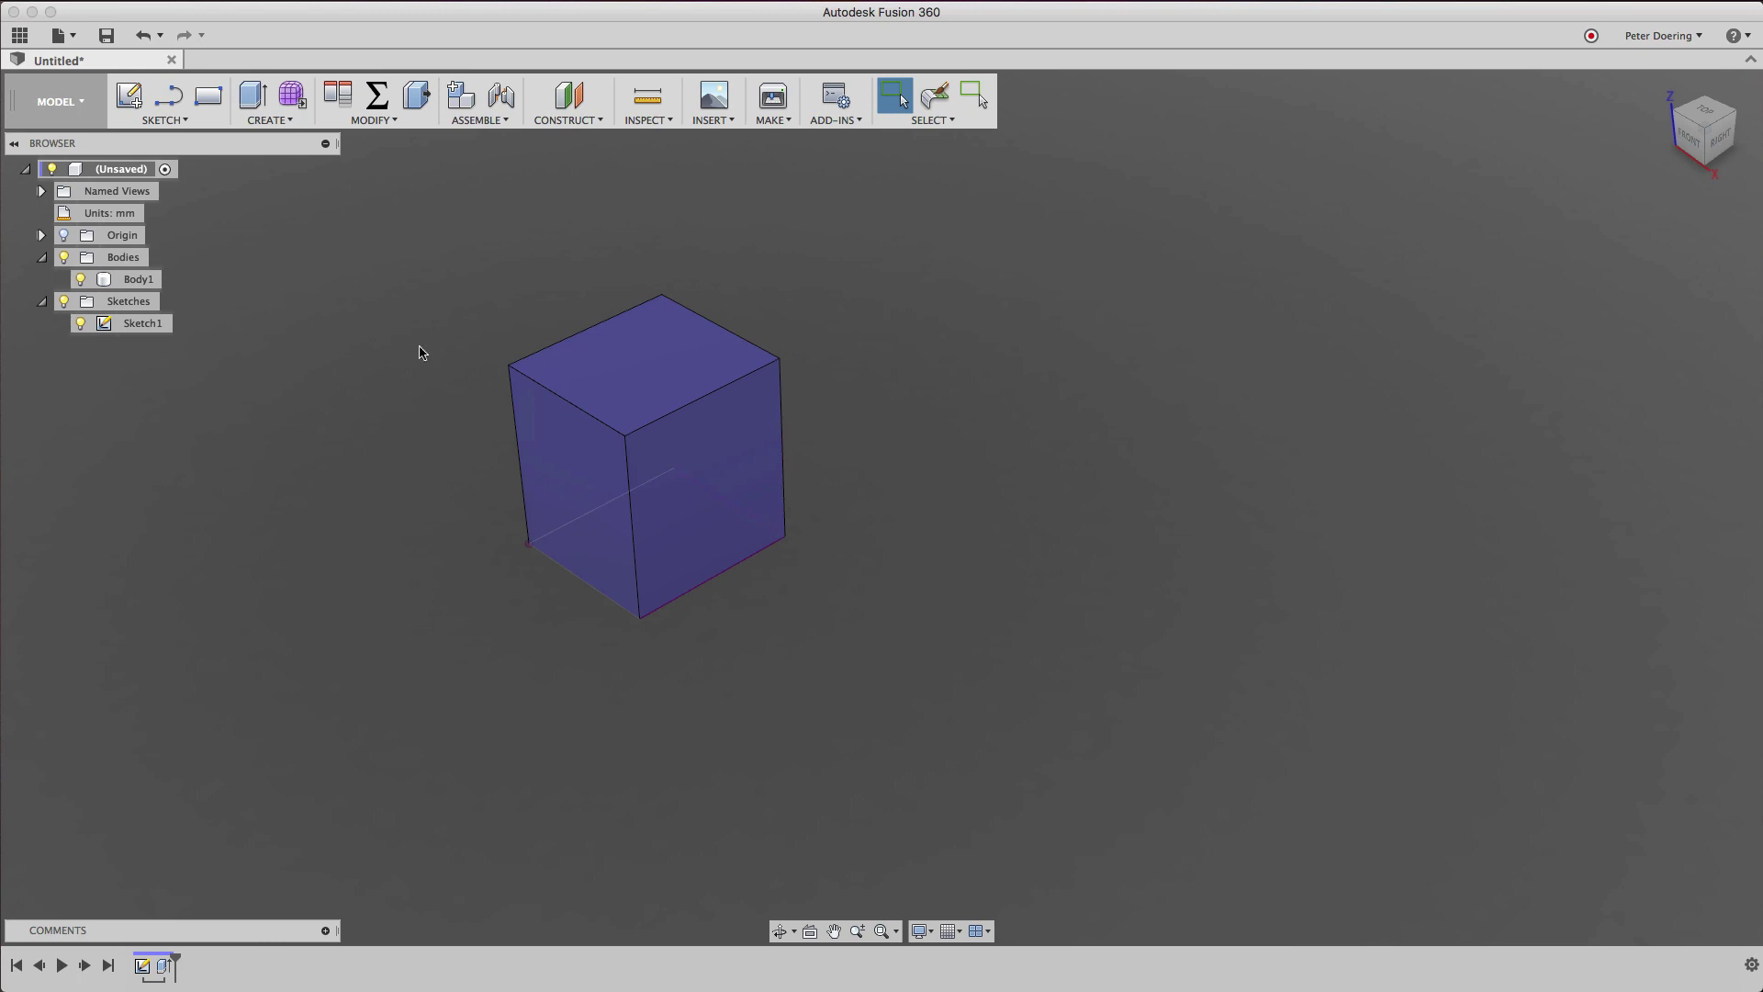
Create a new component under the root, paste a copy of Body1 into it, and move the pasted body along X, clear of the original.
right_click(122, 168)
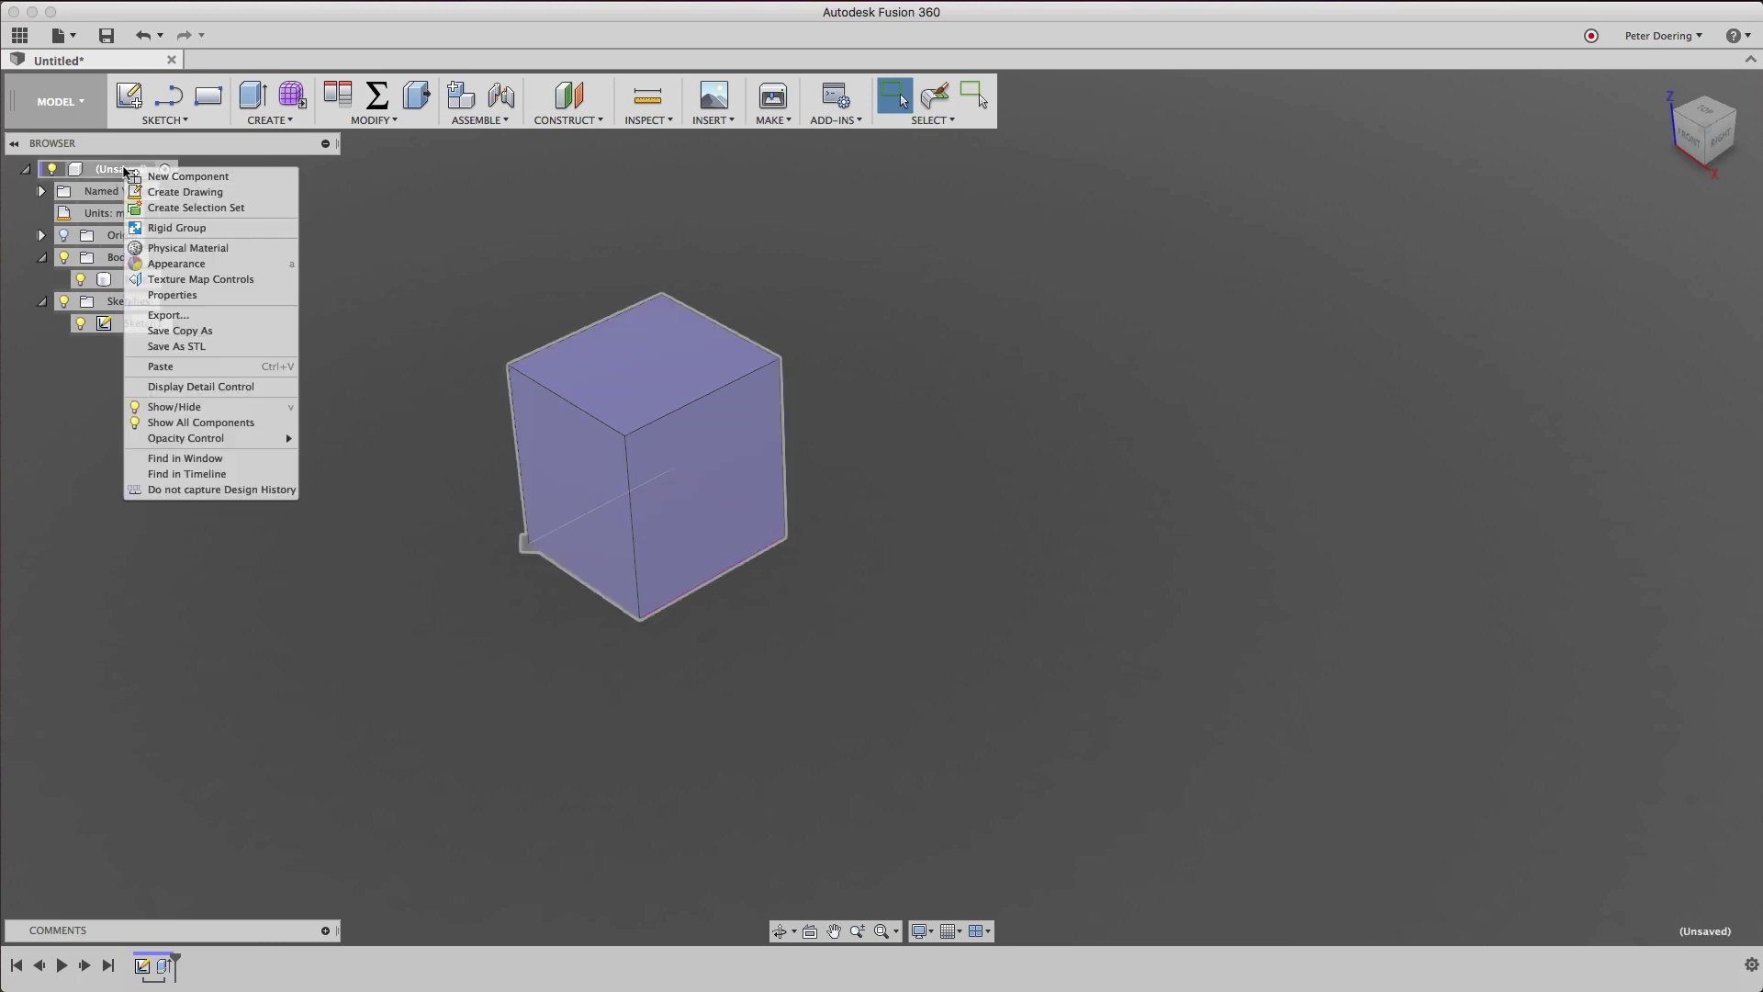
click(221, 180)
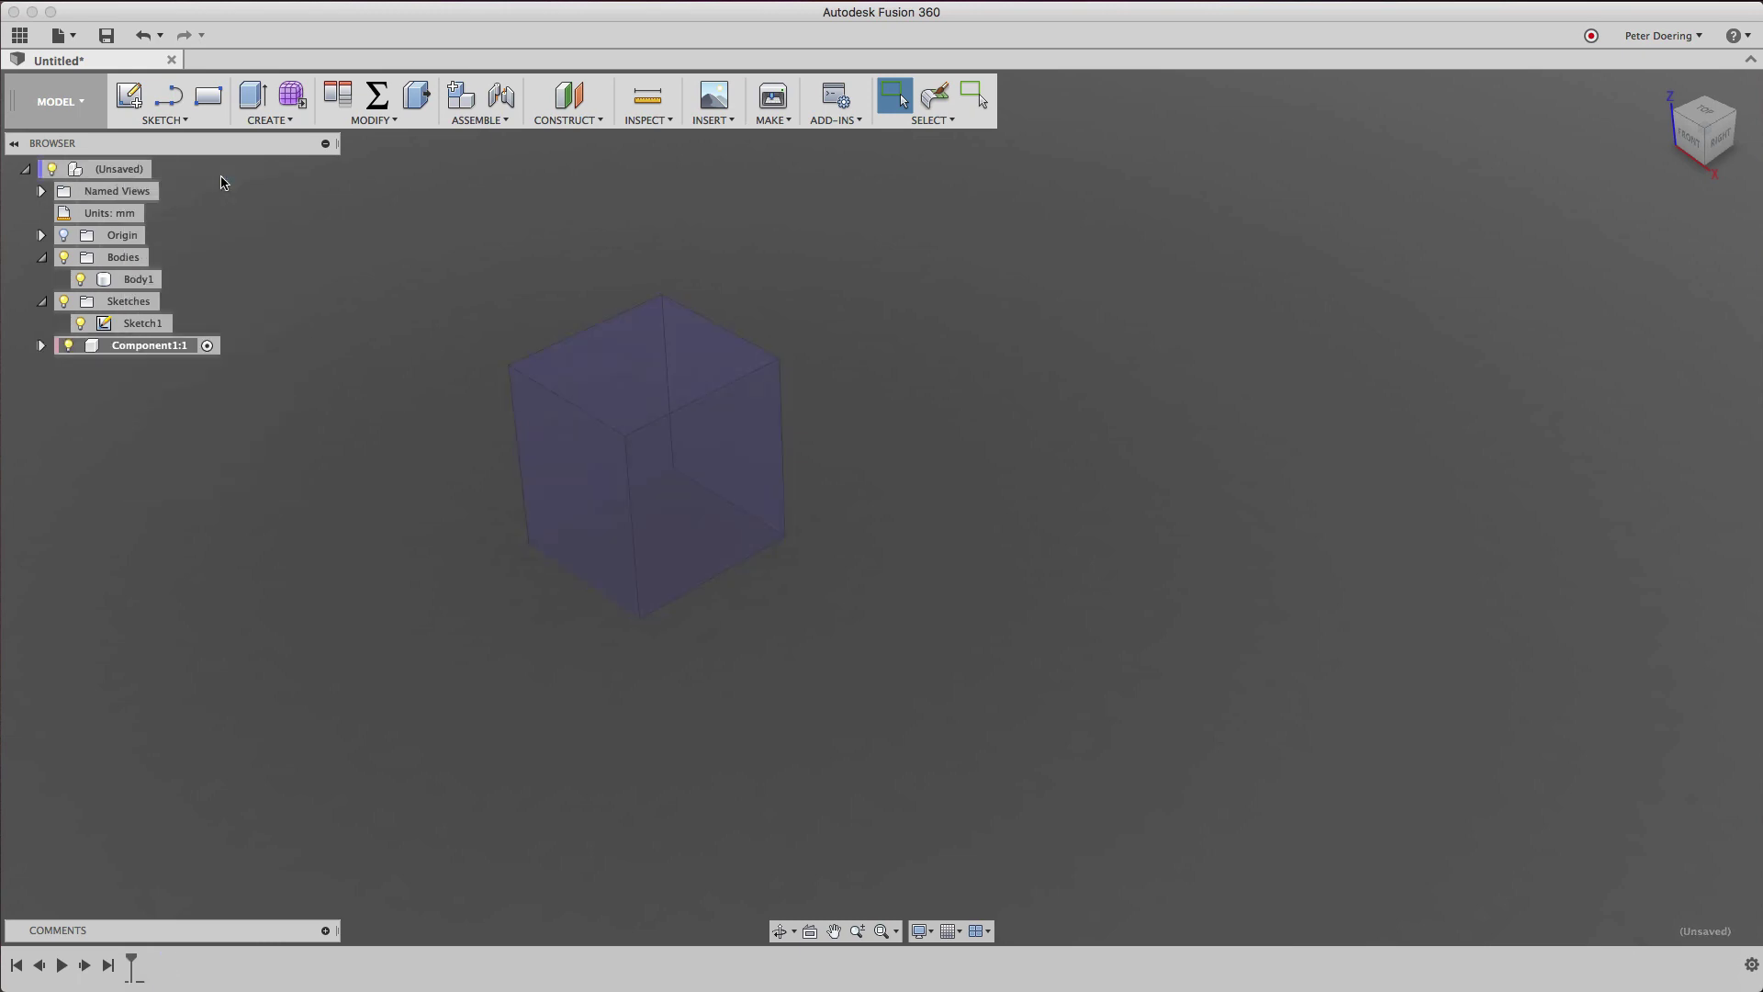
right_click(142, 281)
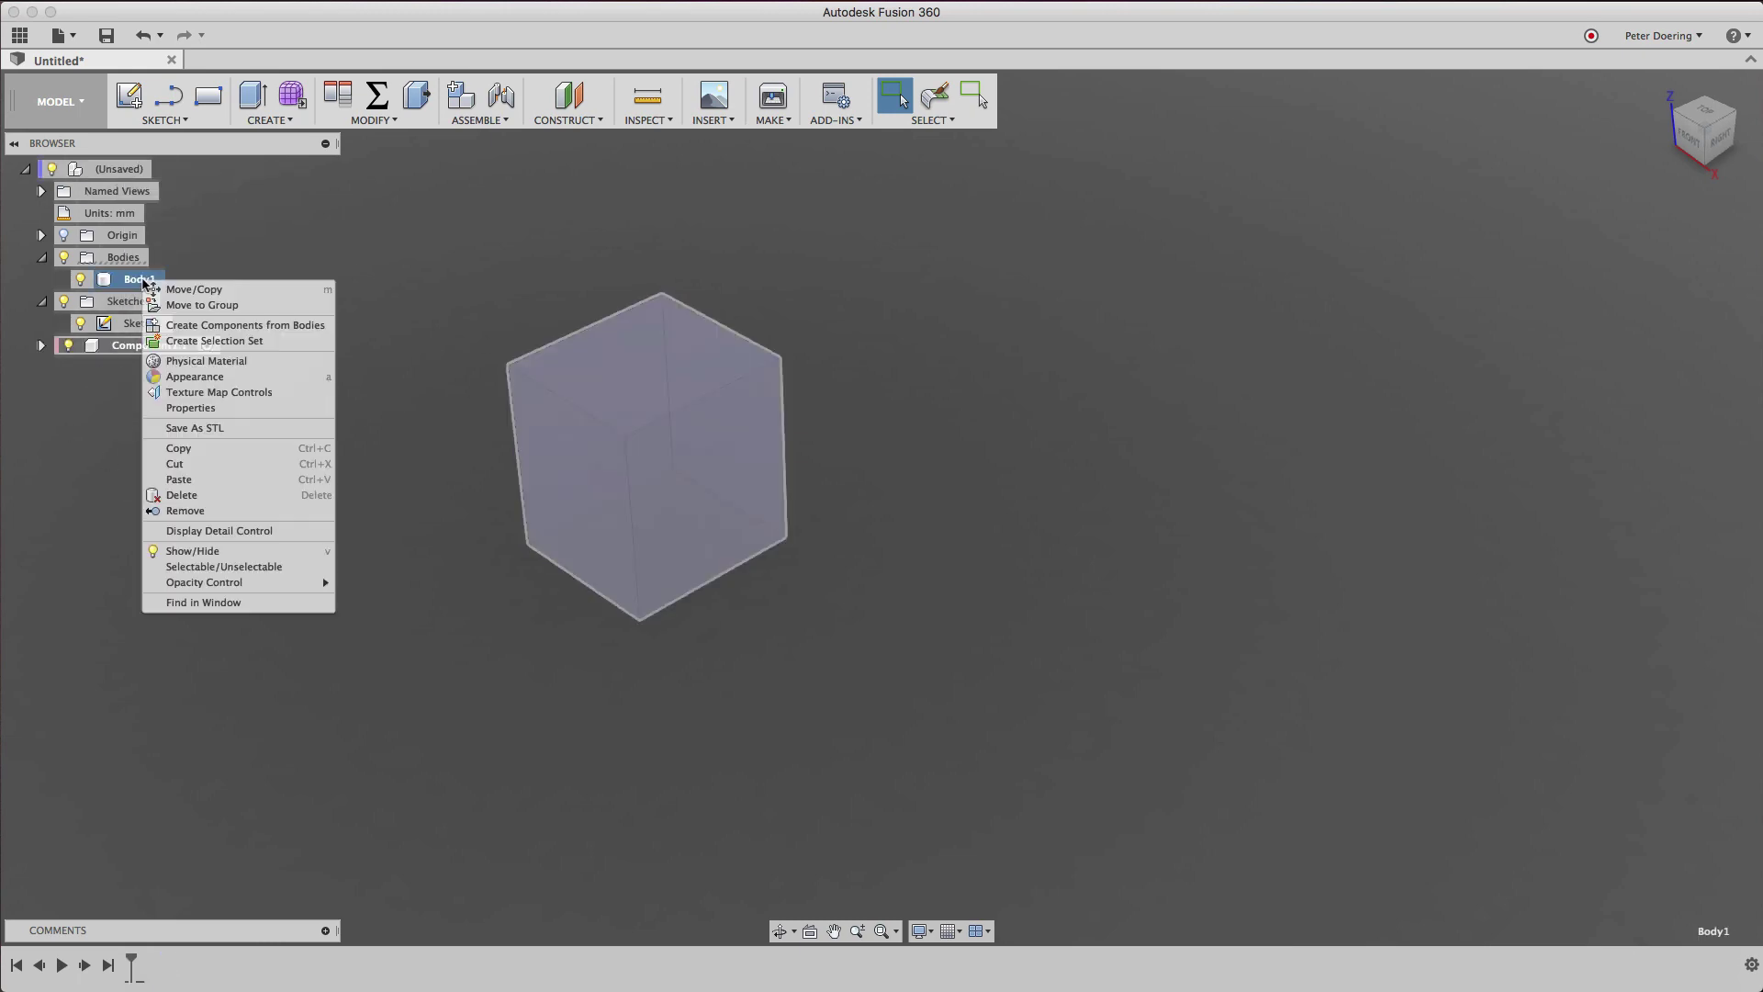
click(207, 449)
click(295, 429)
right_click(162, 347)
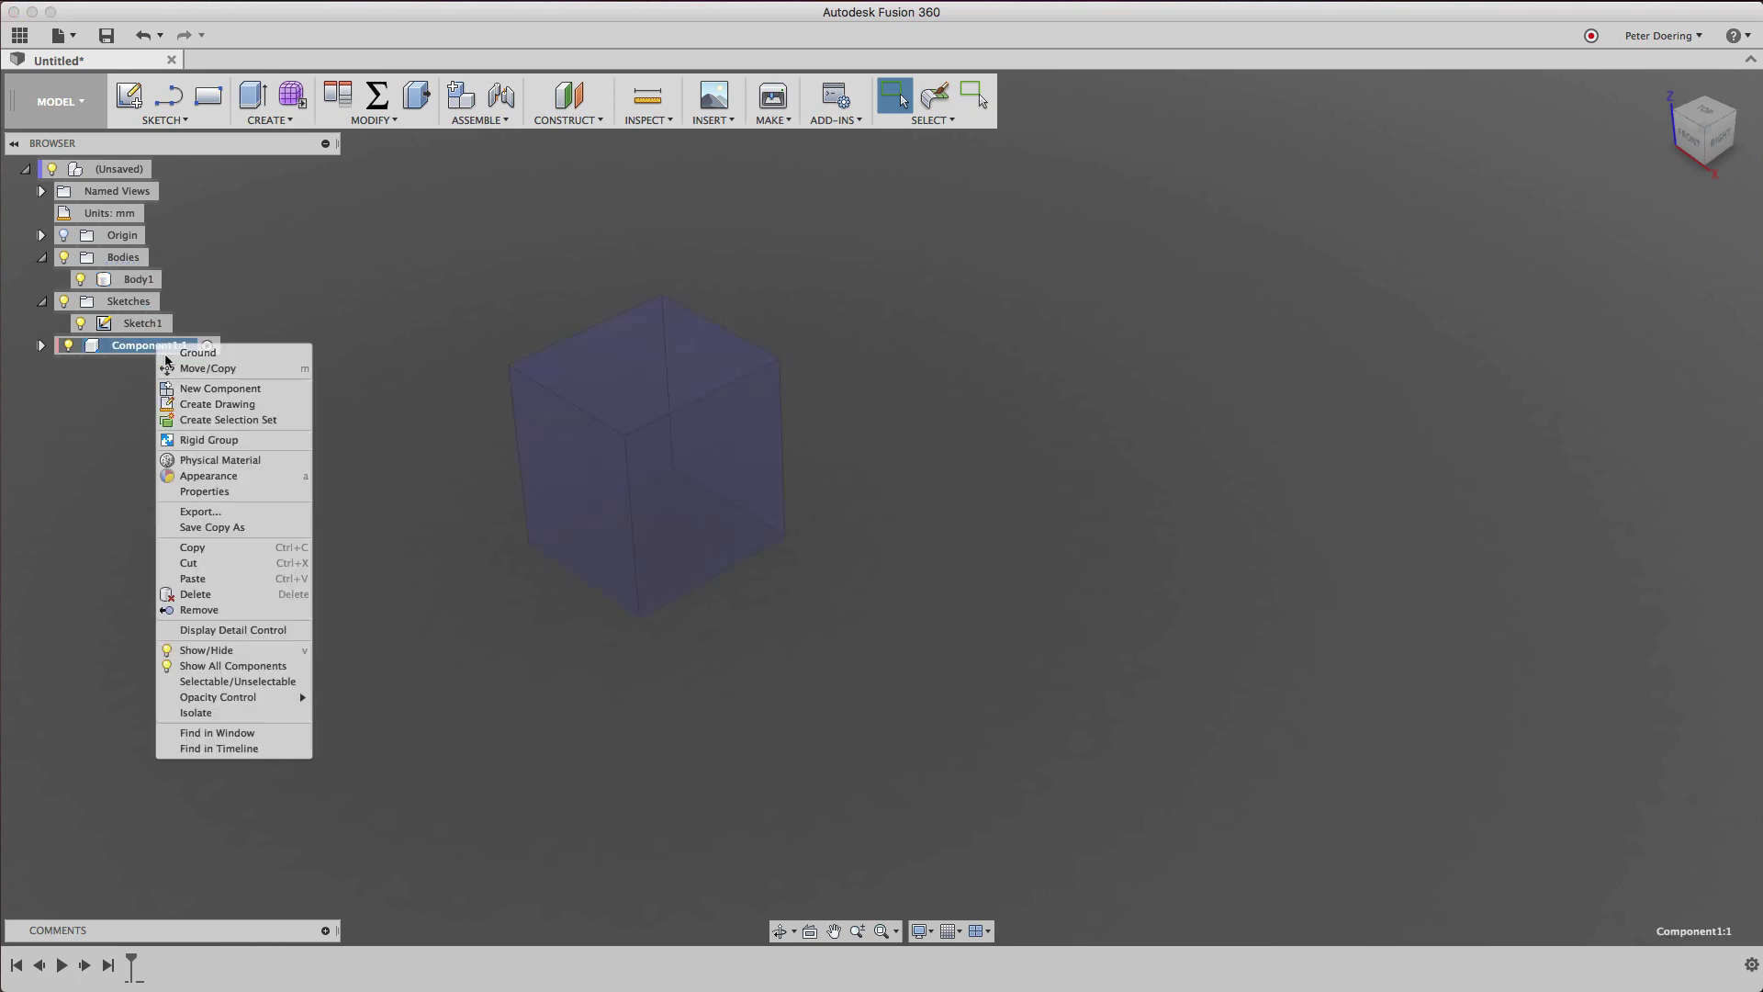
click(206, 577)
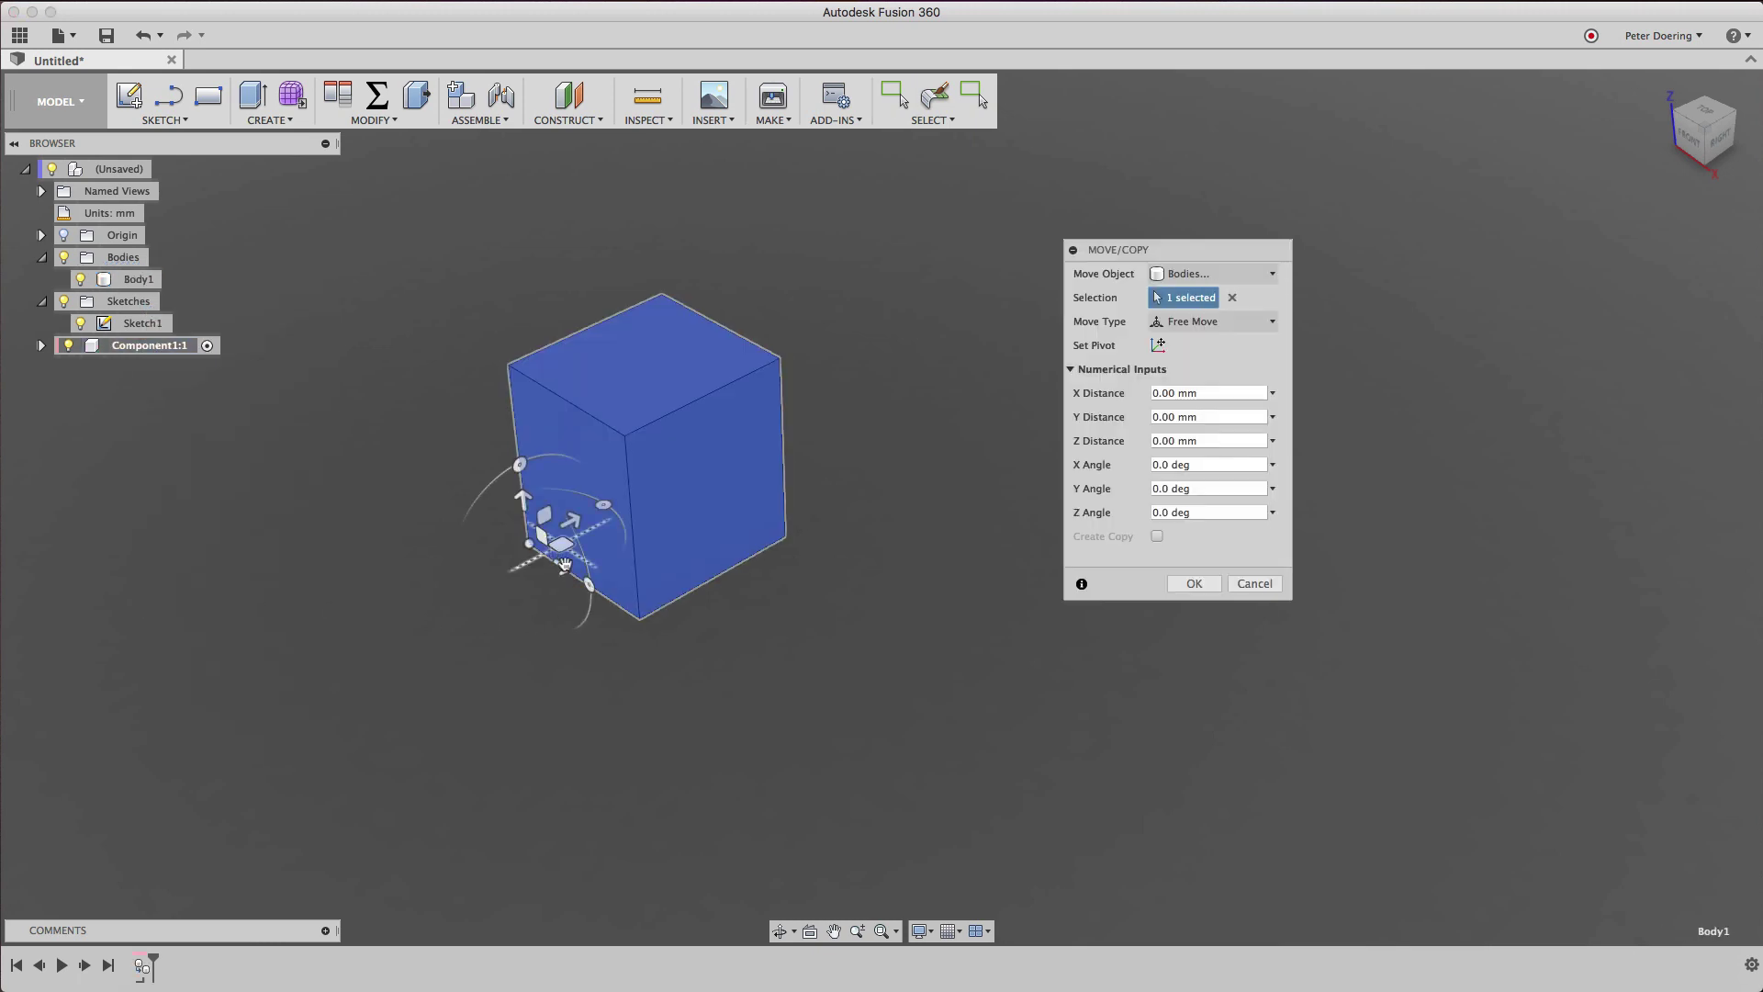
drag(571, 573, 837, 713)
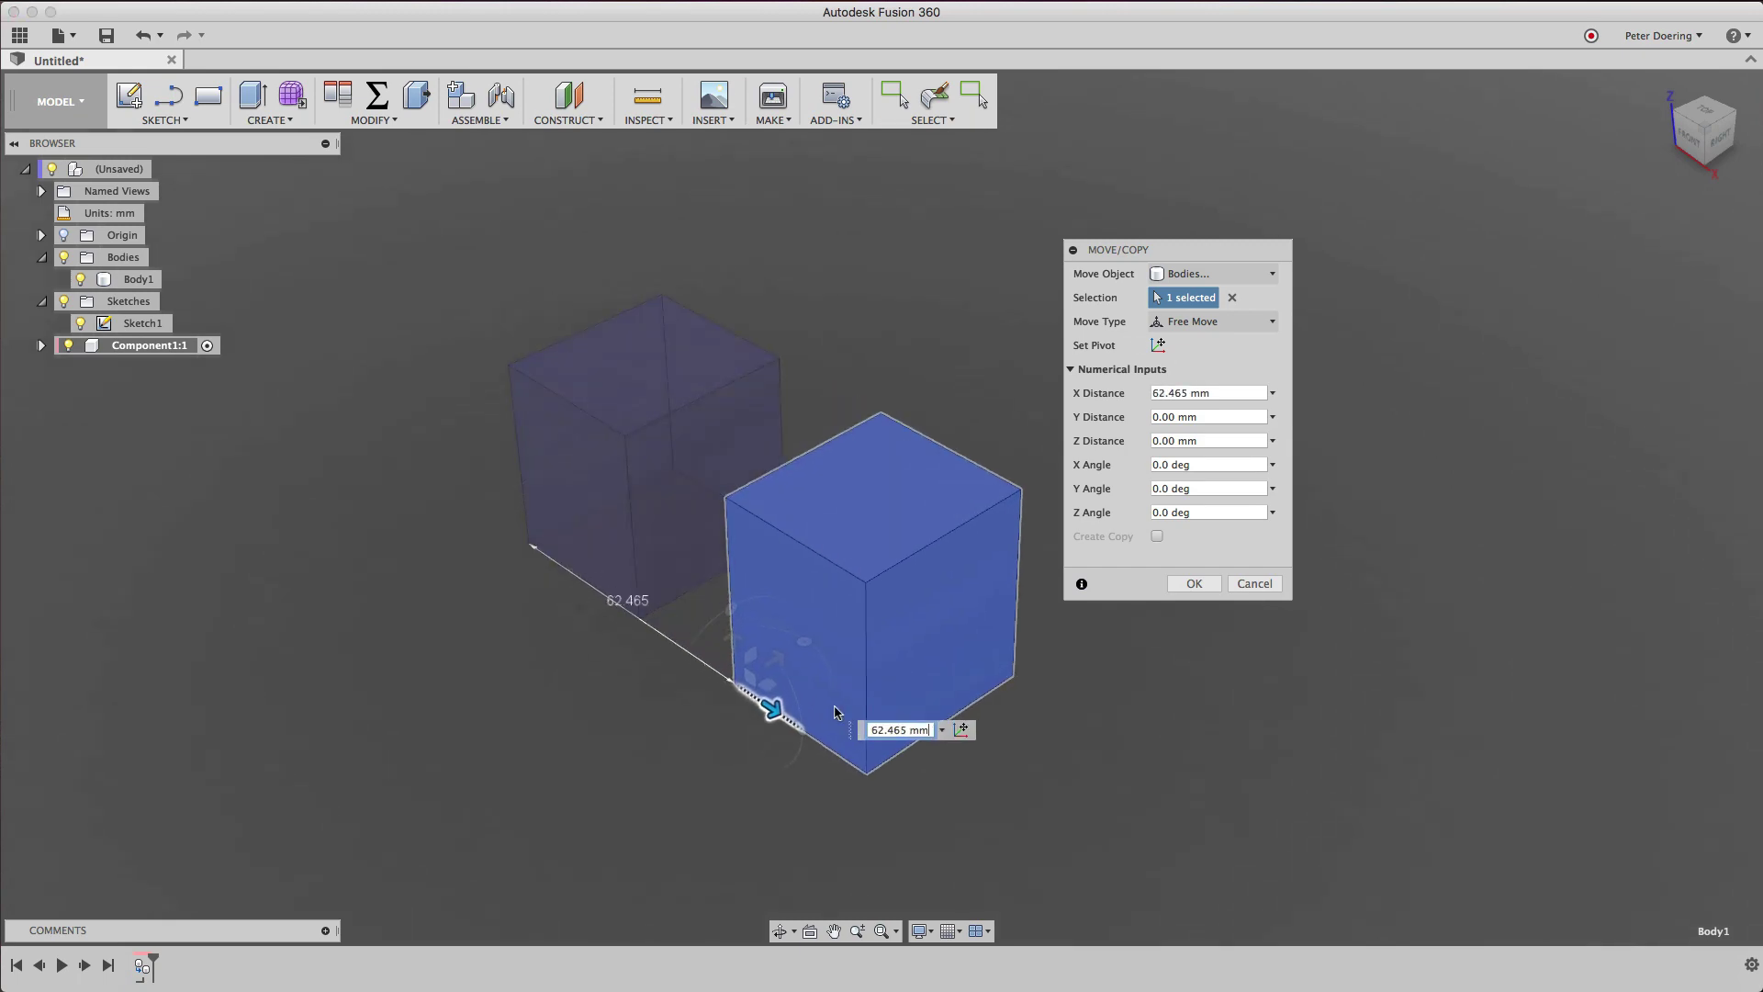
click(1190, 586)
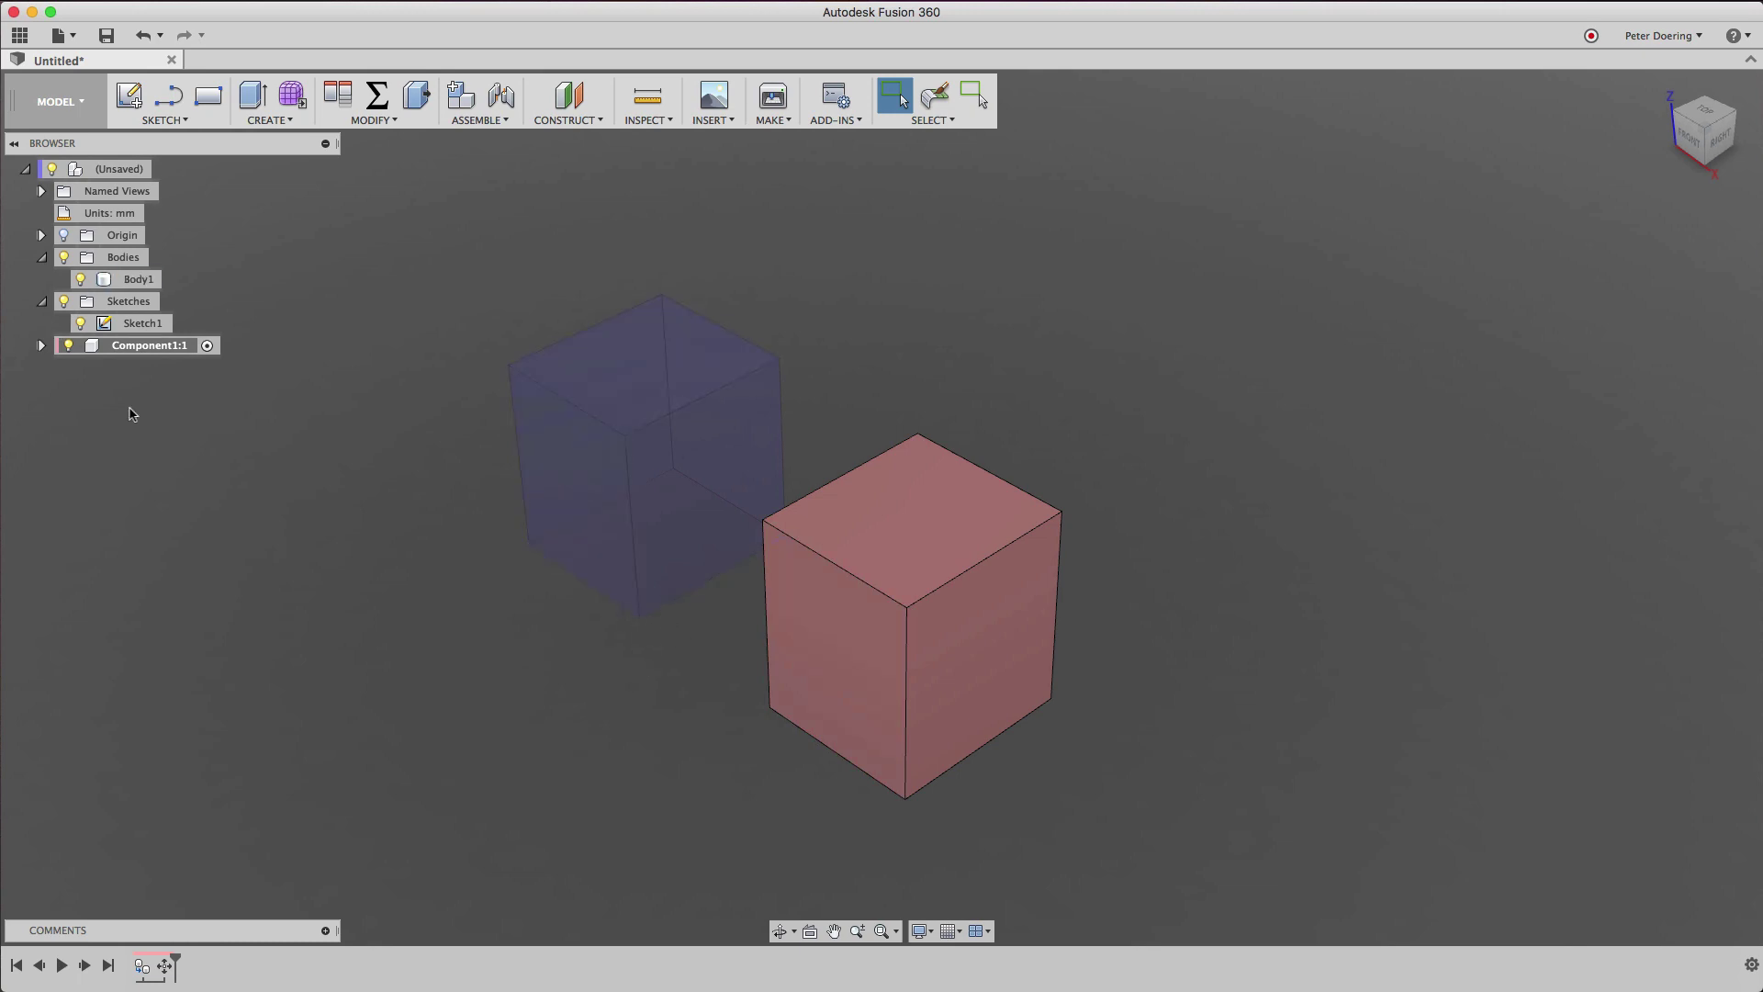
Stretch the Sketch1 rectangle to about 52.8 mm along Y by moving its corner point, and reactivate the root component.
shift+middle_drag(472, 547, 783, 550)
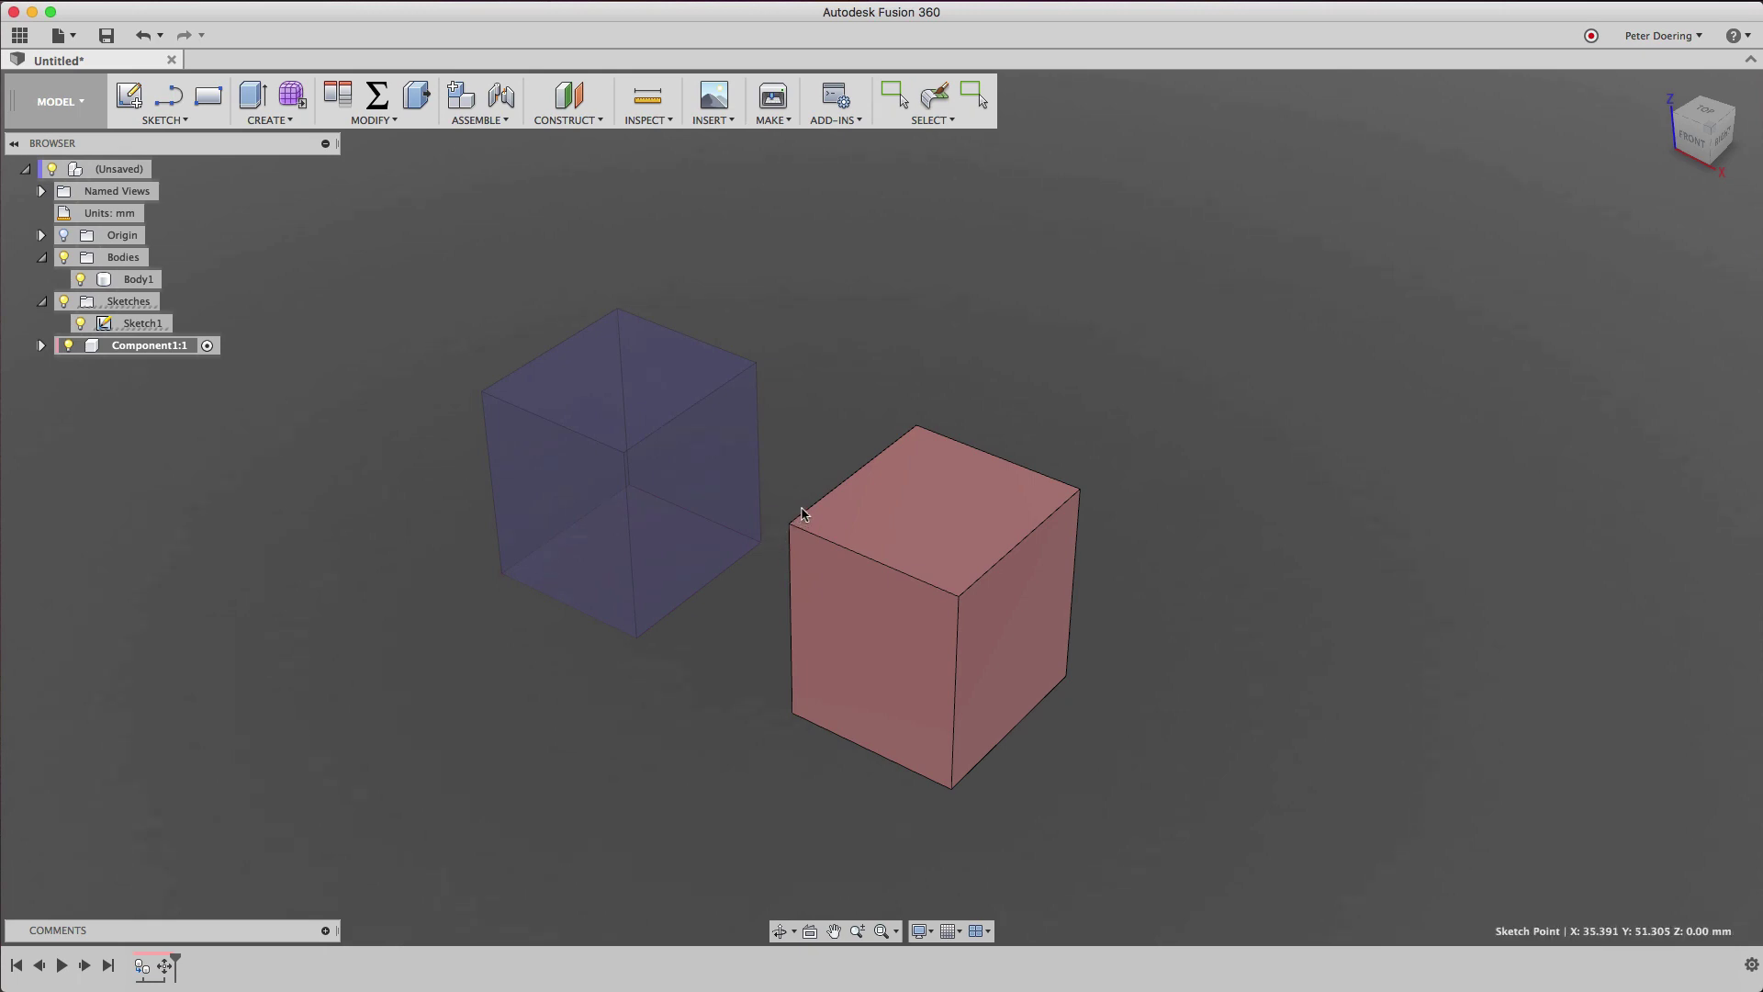
drag(803, 516, 528, 395)
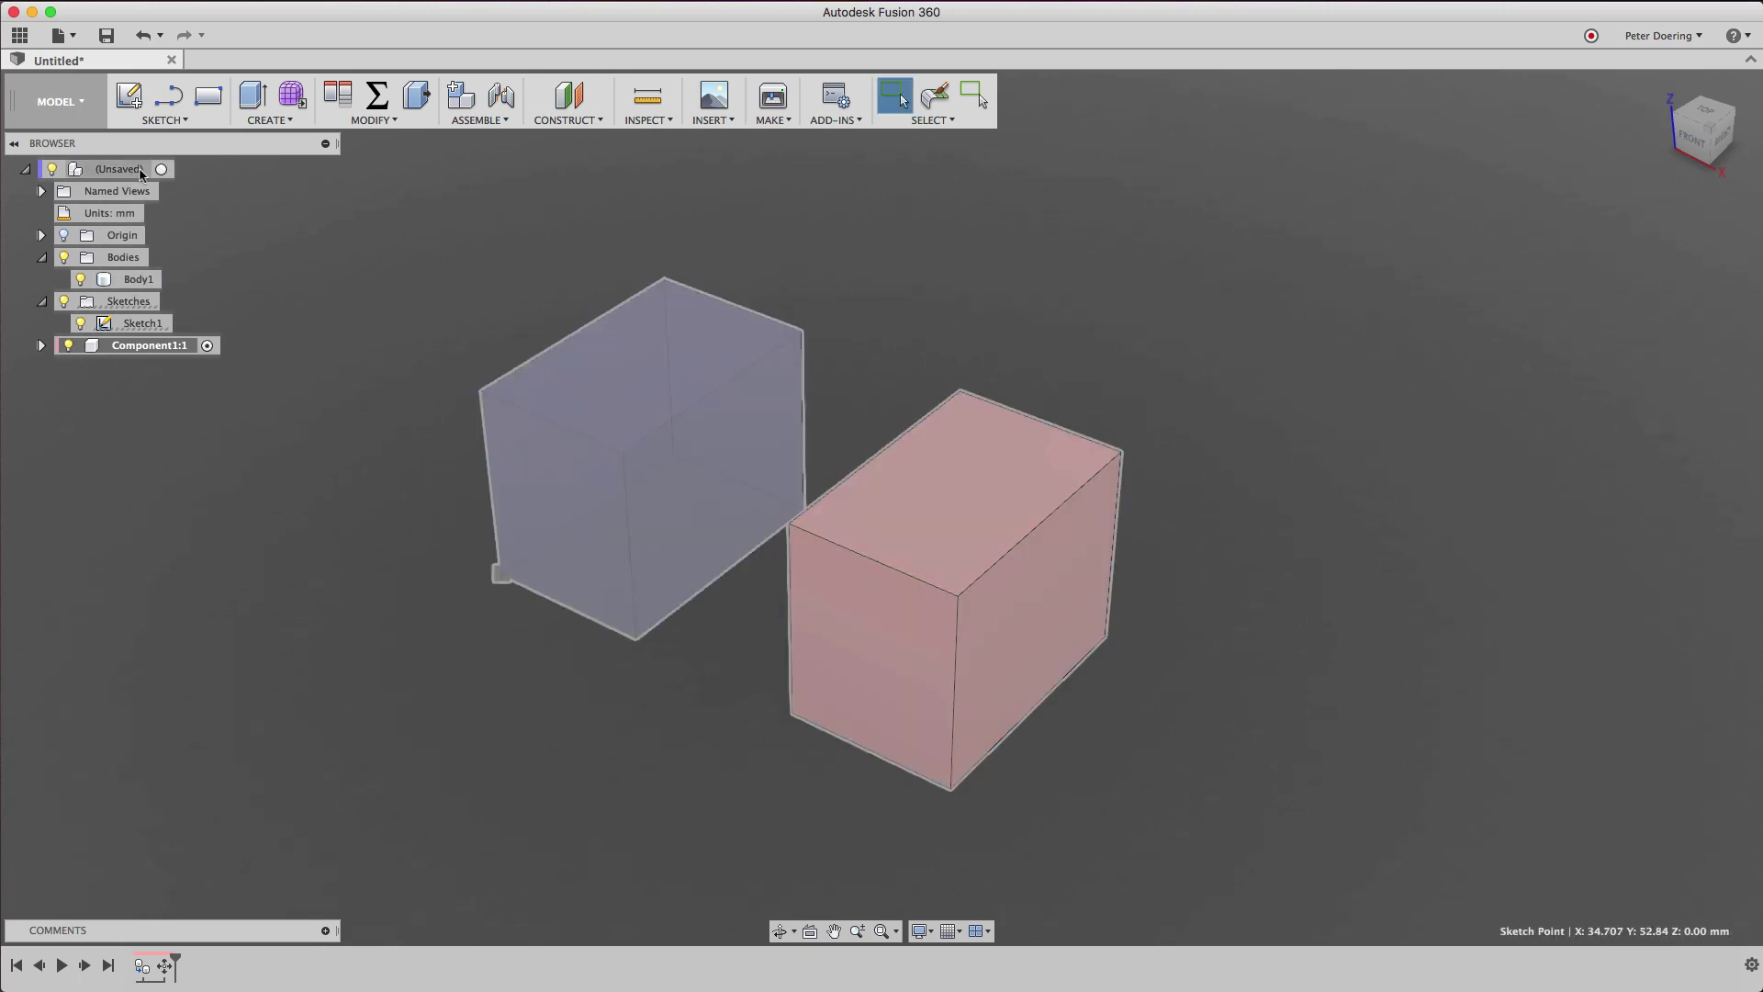
click(164, 169)
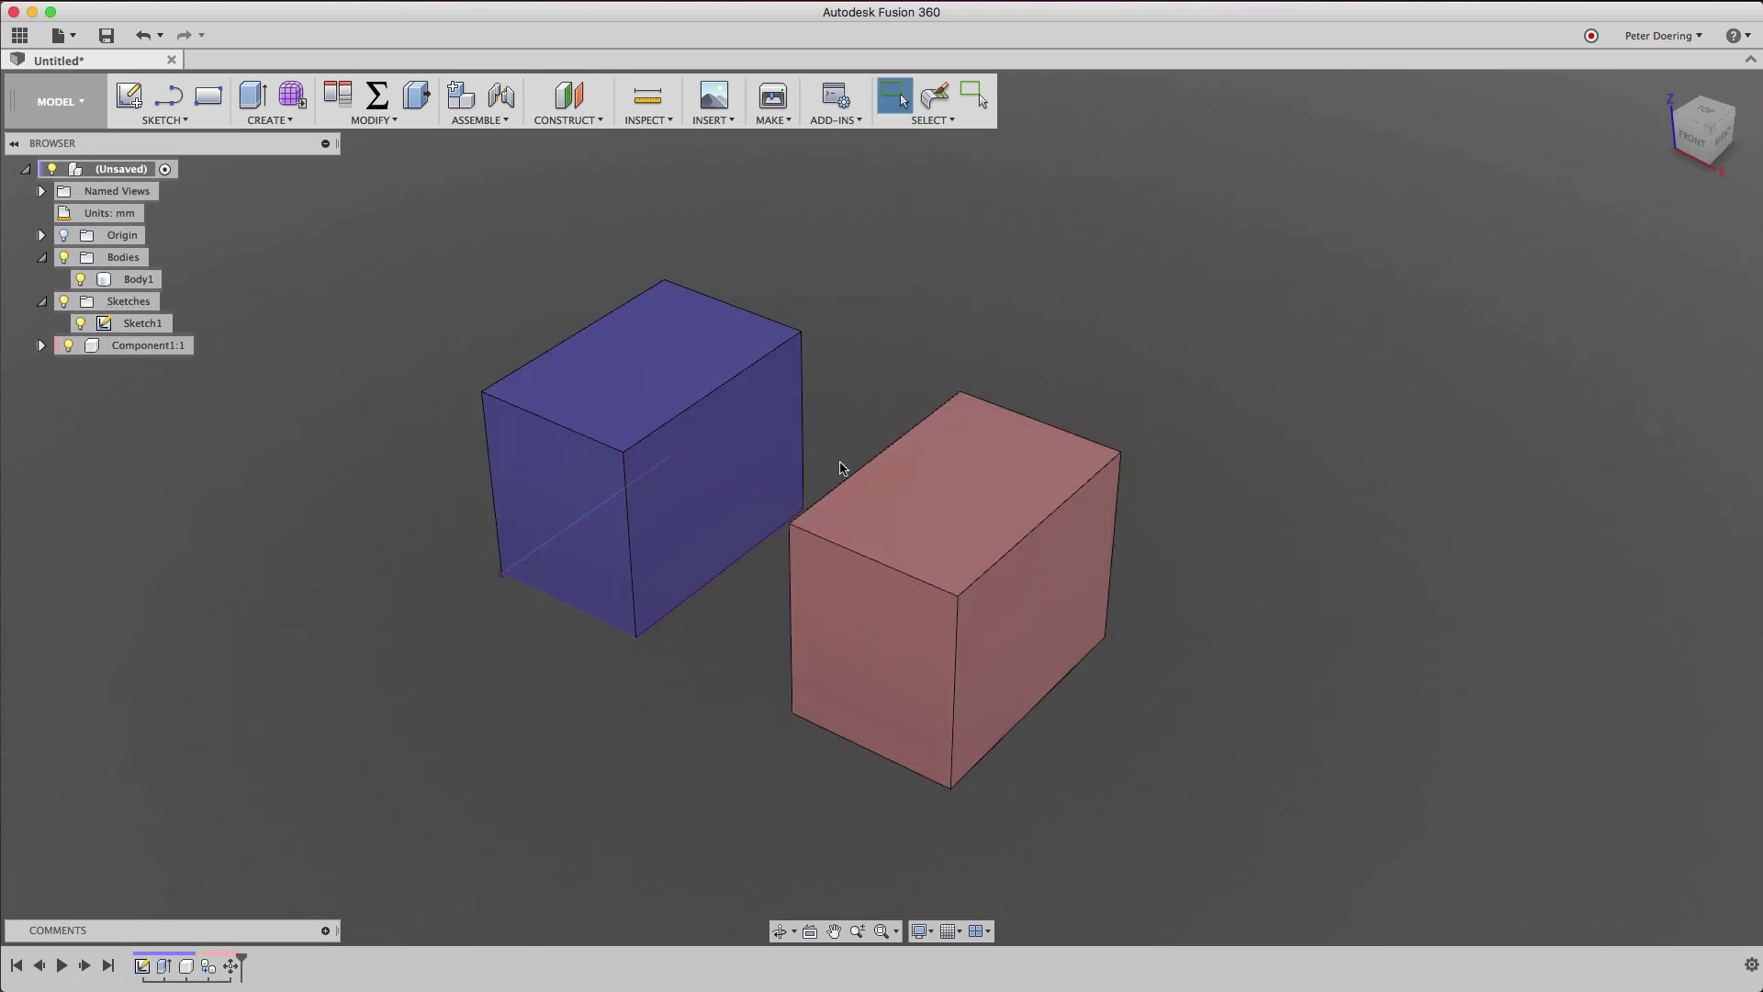
Move the Sketch1 edge nearest the pasted body slightly outward to widen the original box along X.
click(652, 630)
mouse_move(669, 645)
mouse_down()
mouse_move(692, 594)
mouse_move(728, 610)
mouse_move(708, 603)
mouse_up()
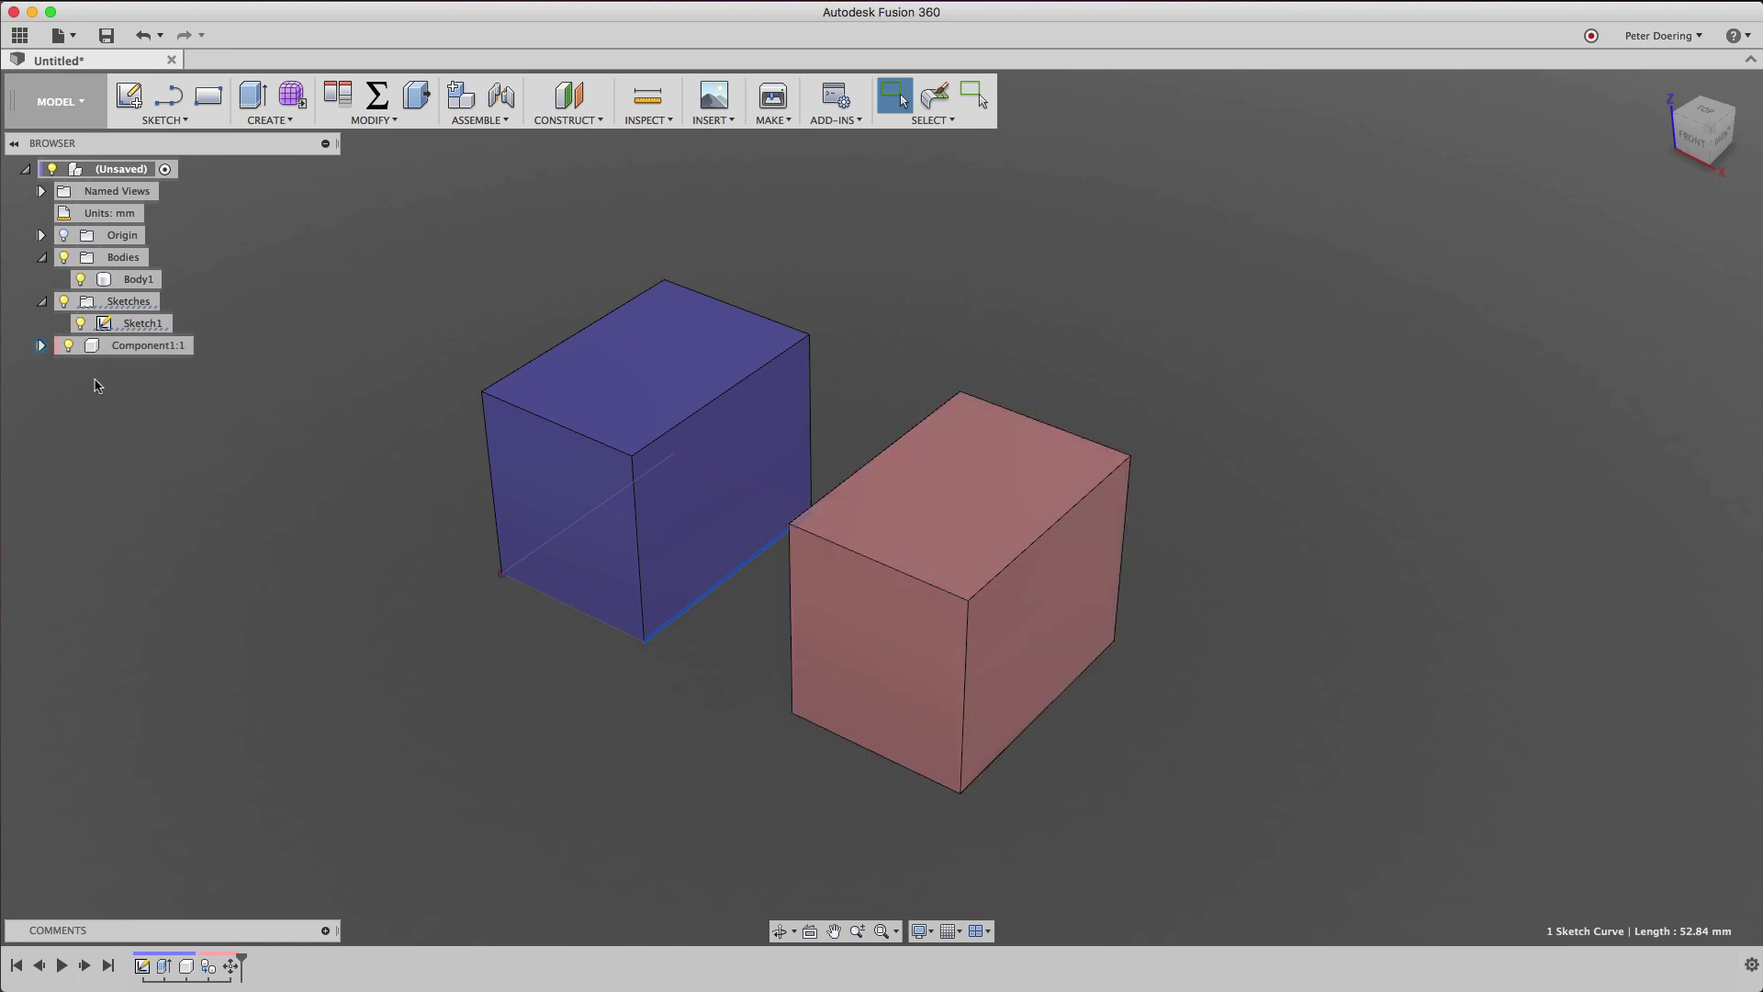
mouse_move(669, 619)
mouse_down()
mouse_move(718, 662)
mouse_move(657, 615)
mouse_up()
Delete Component1:1 with its pasted body, accepting the removal of dependent features.
right_click(141, 347)
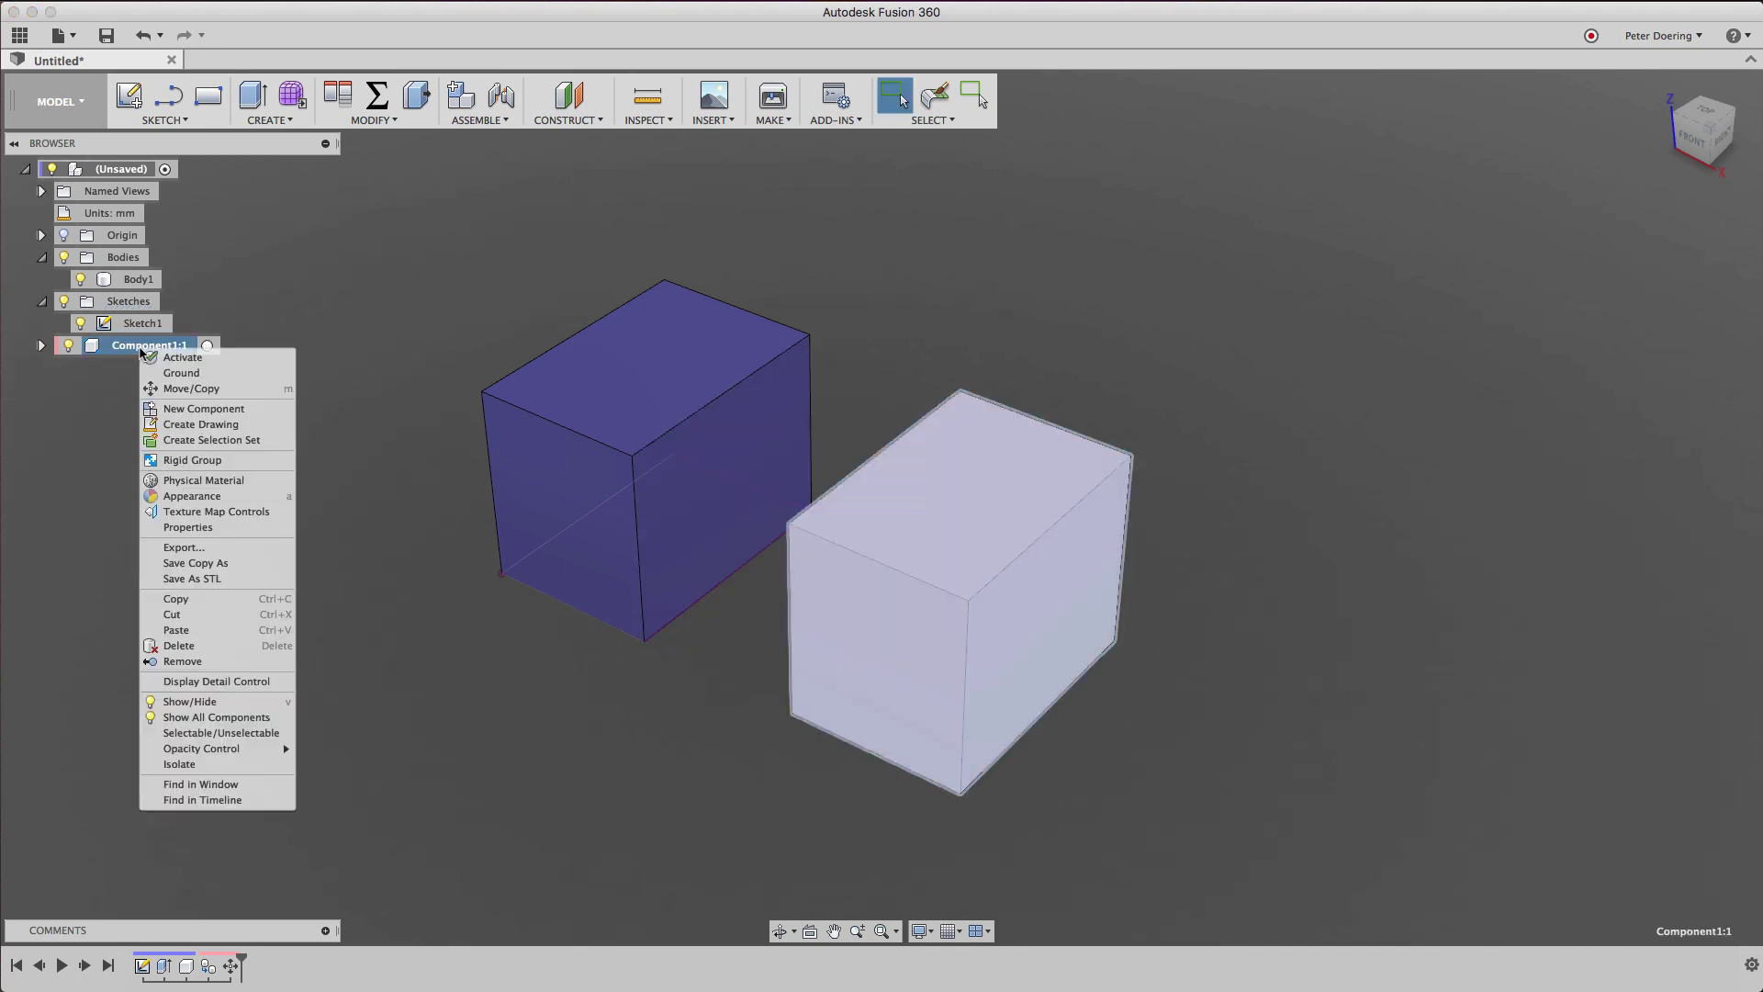
click(194, 647)
click(764, 521)
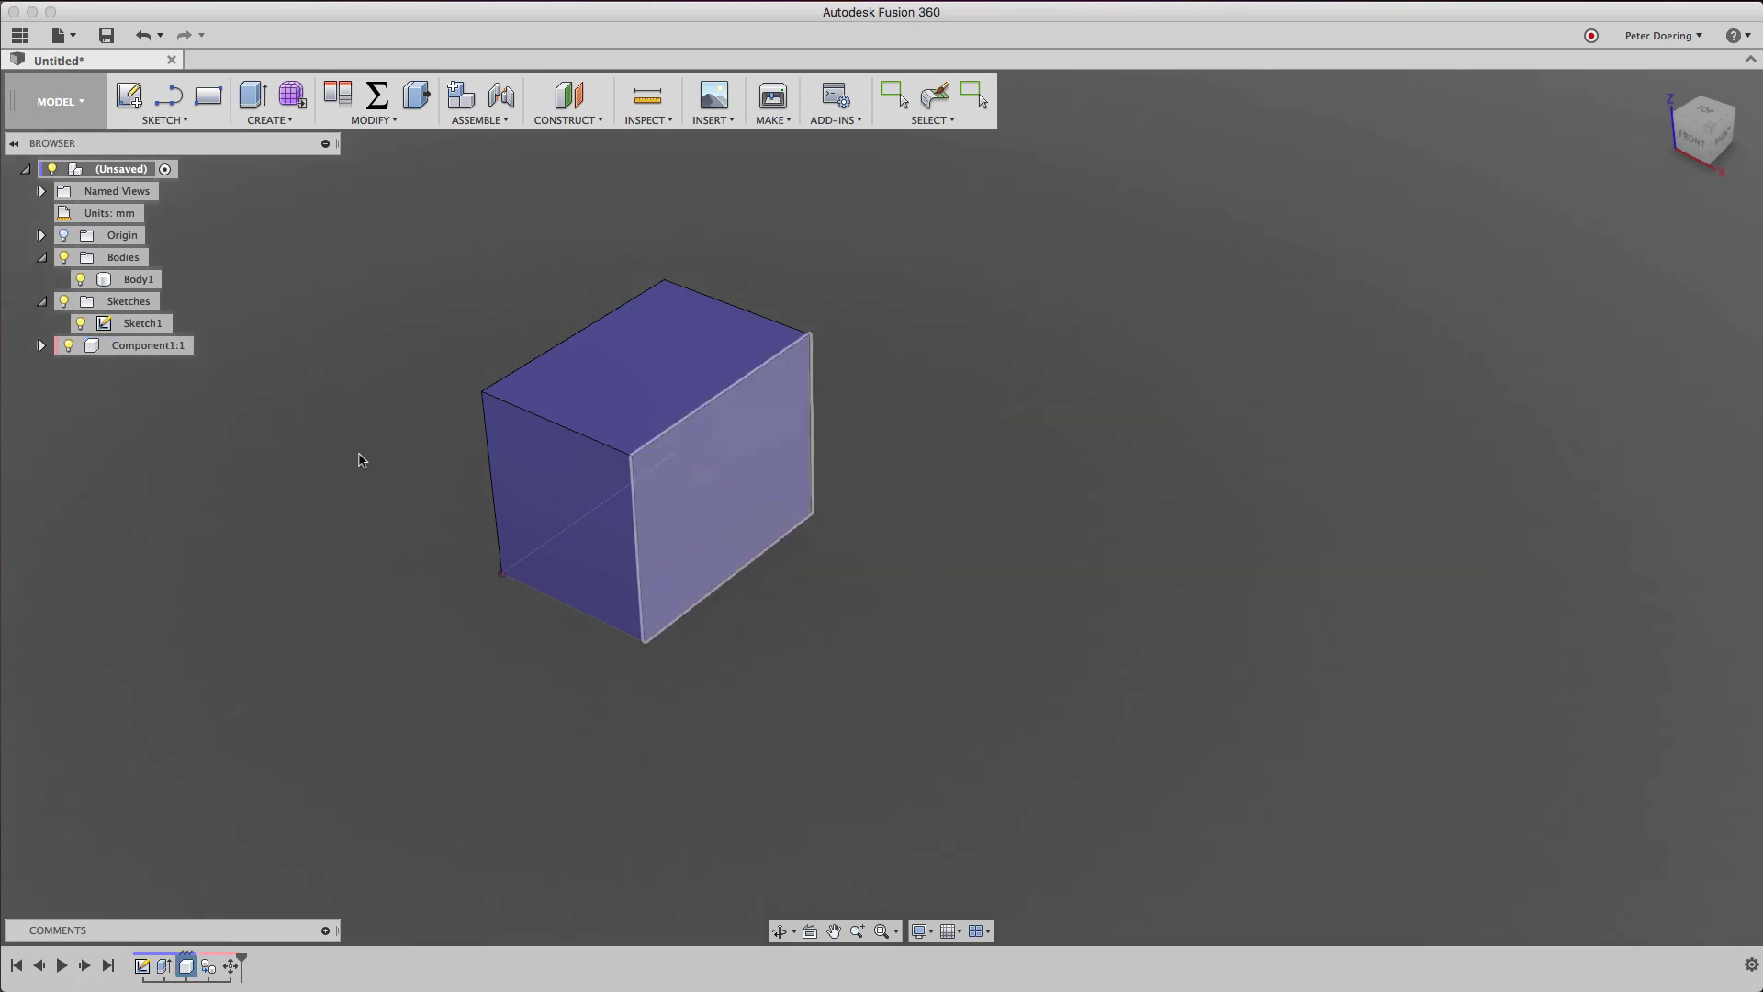
Create a new component under the root and move Sketch1 with its extruded box into it.
right_click(130, 170)
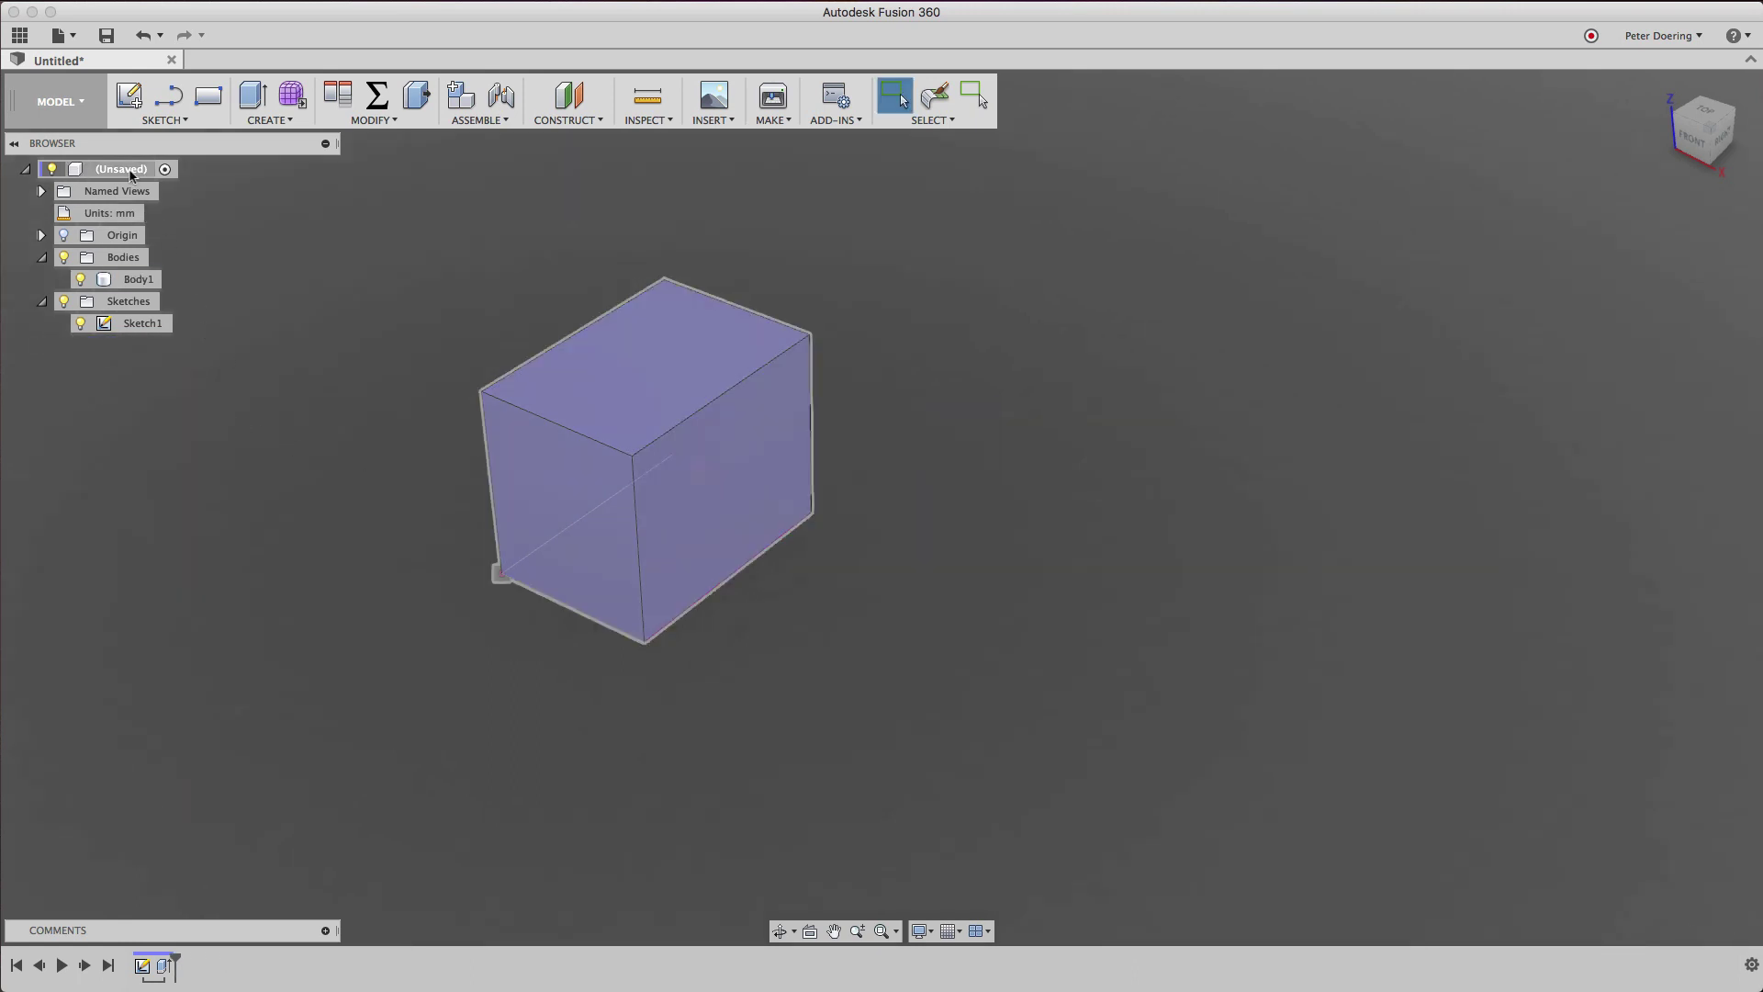
click(187, 180)
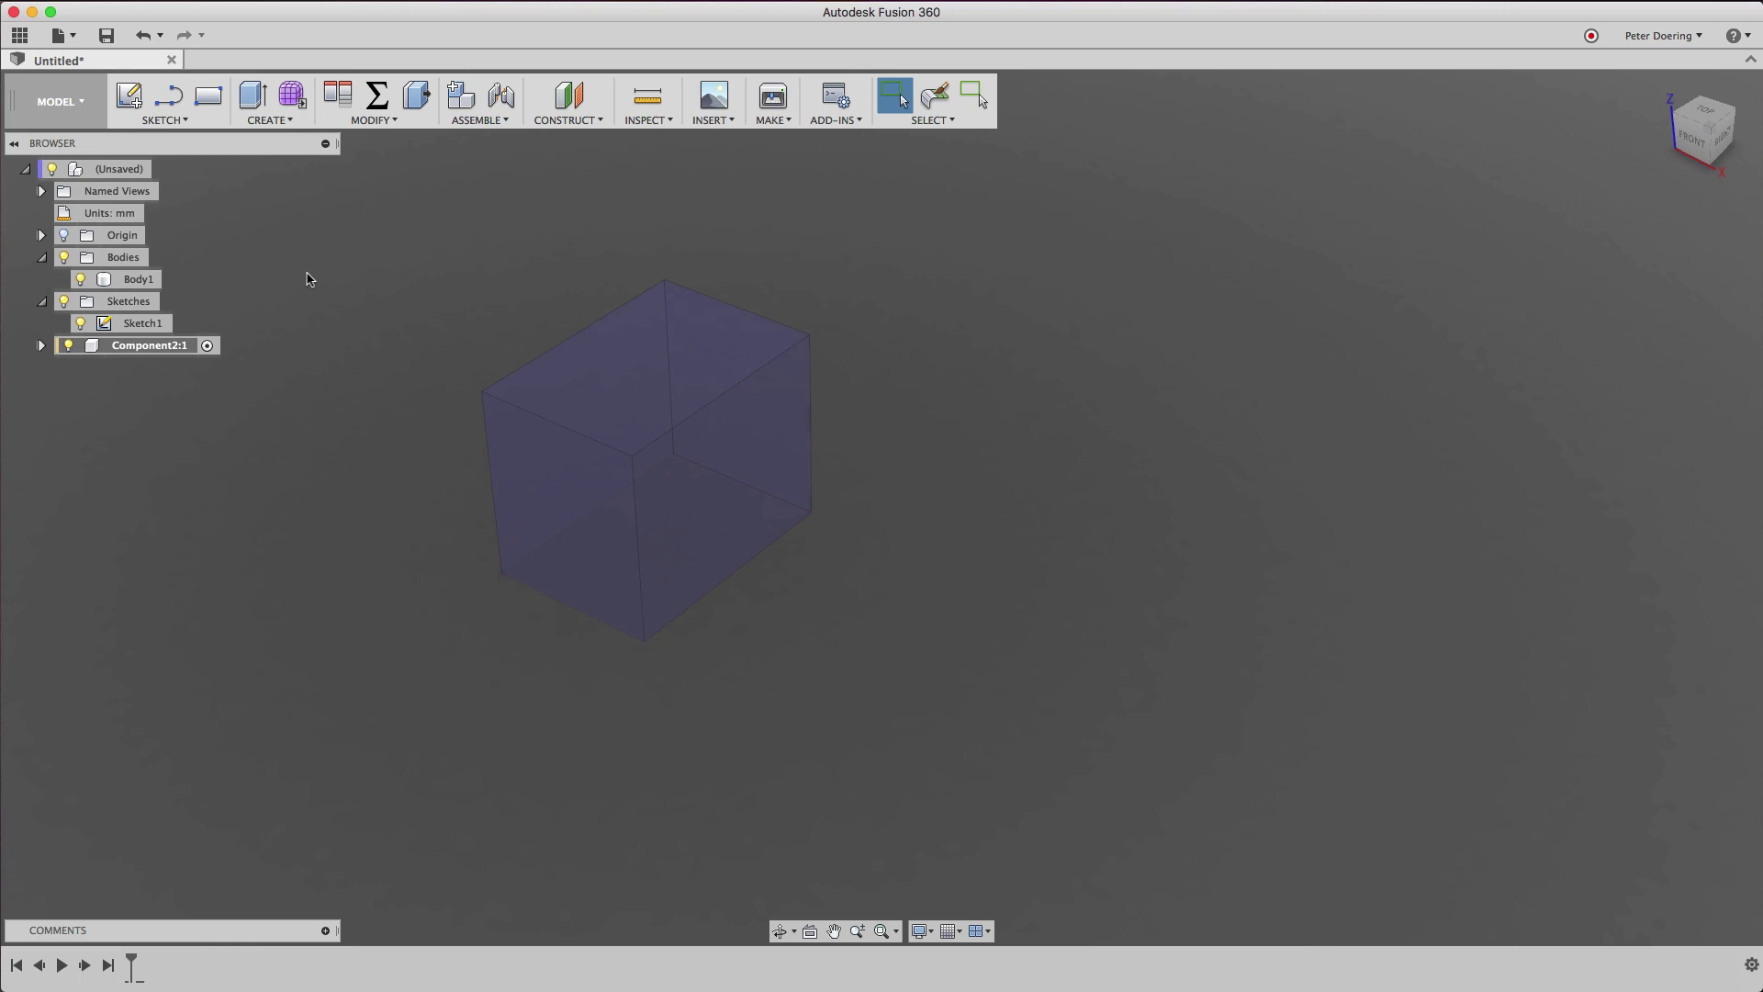
click(154, 326)
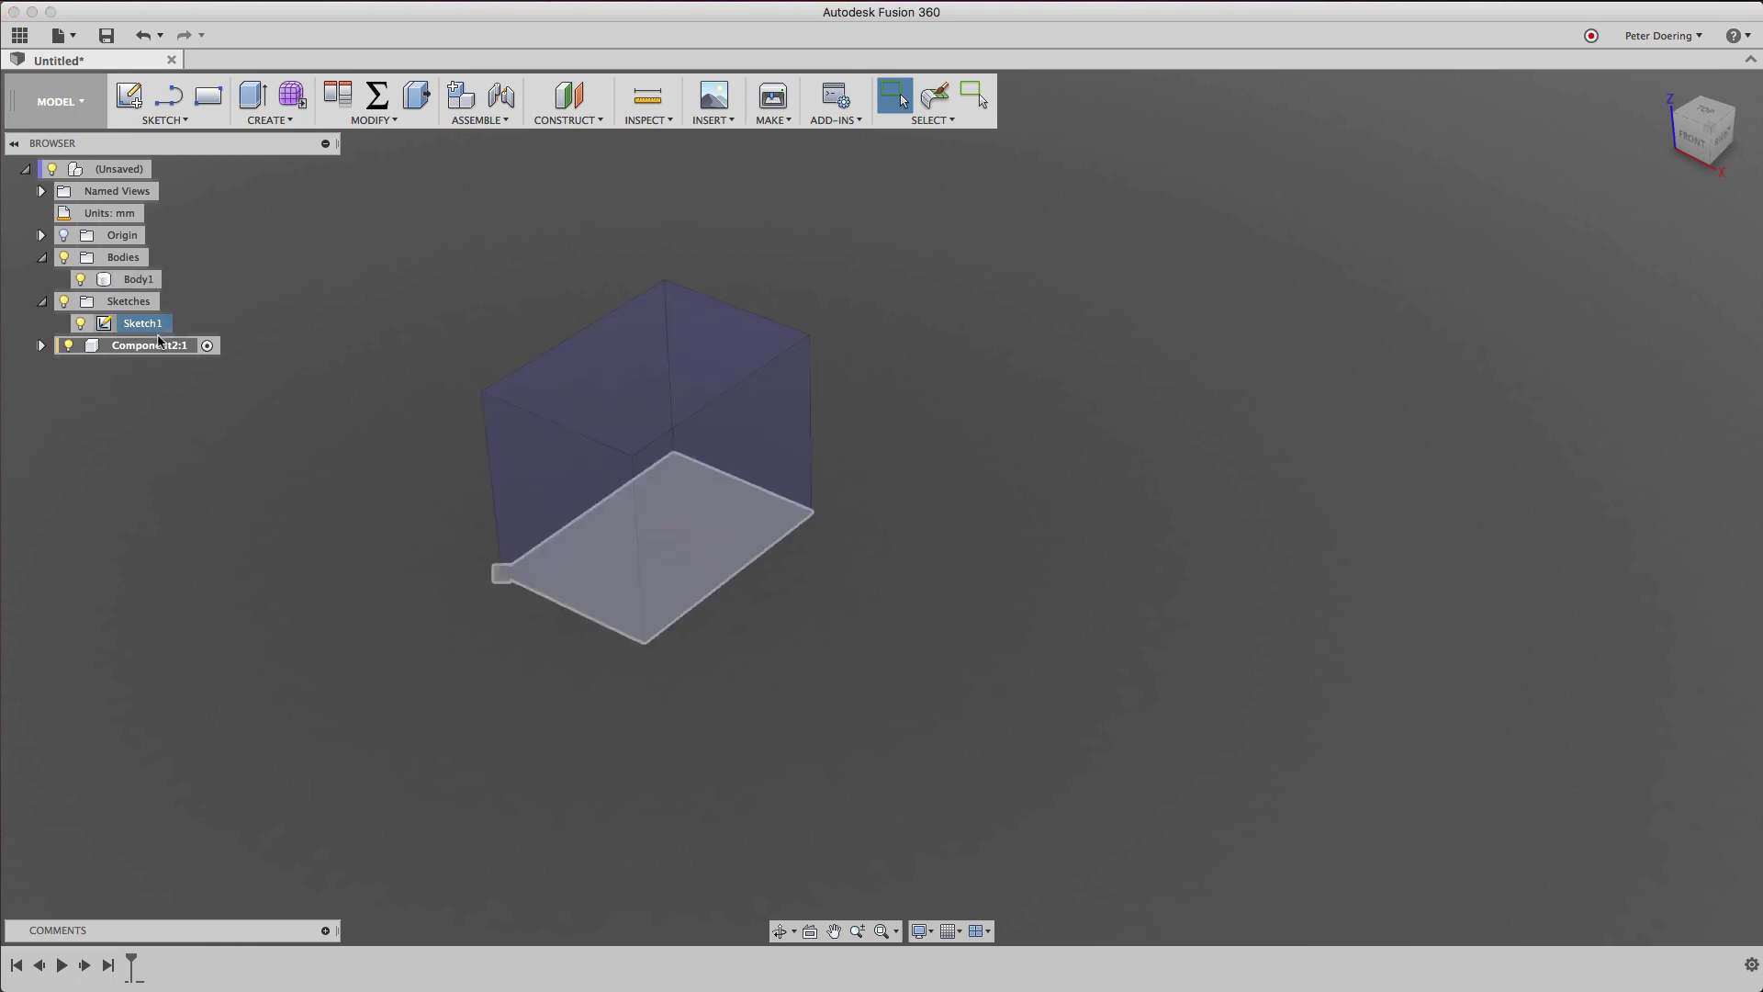
key(Escape)
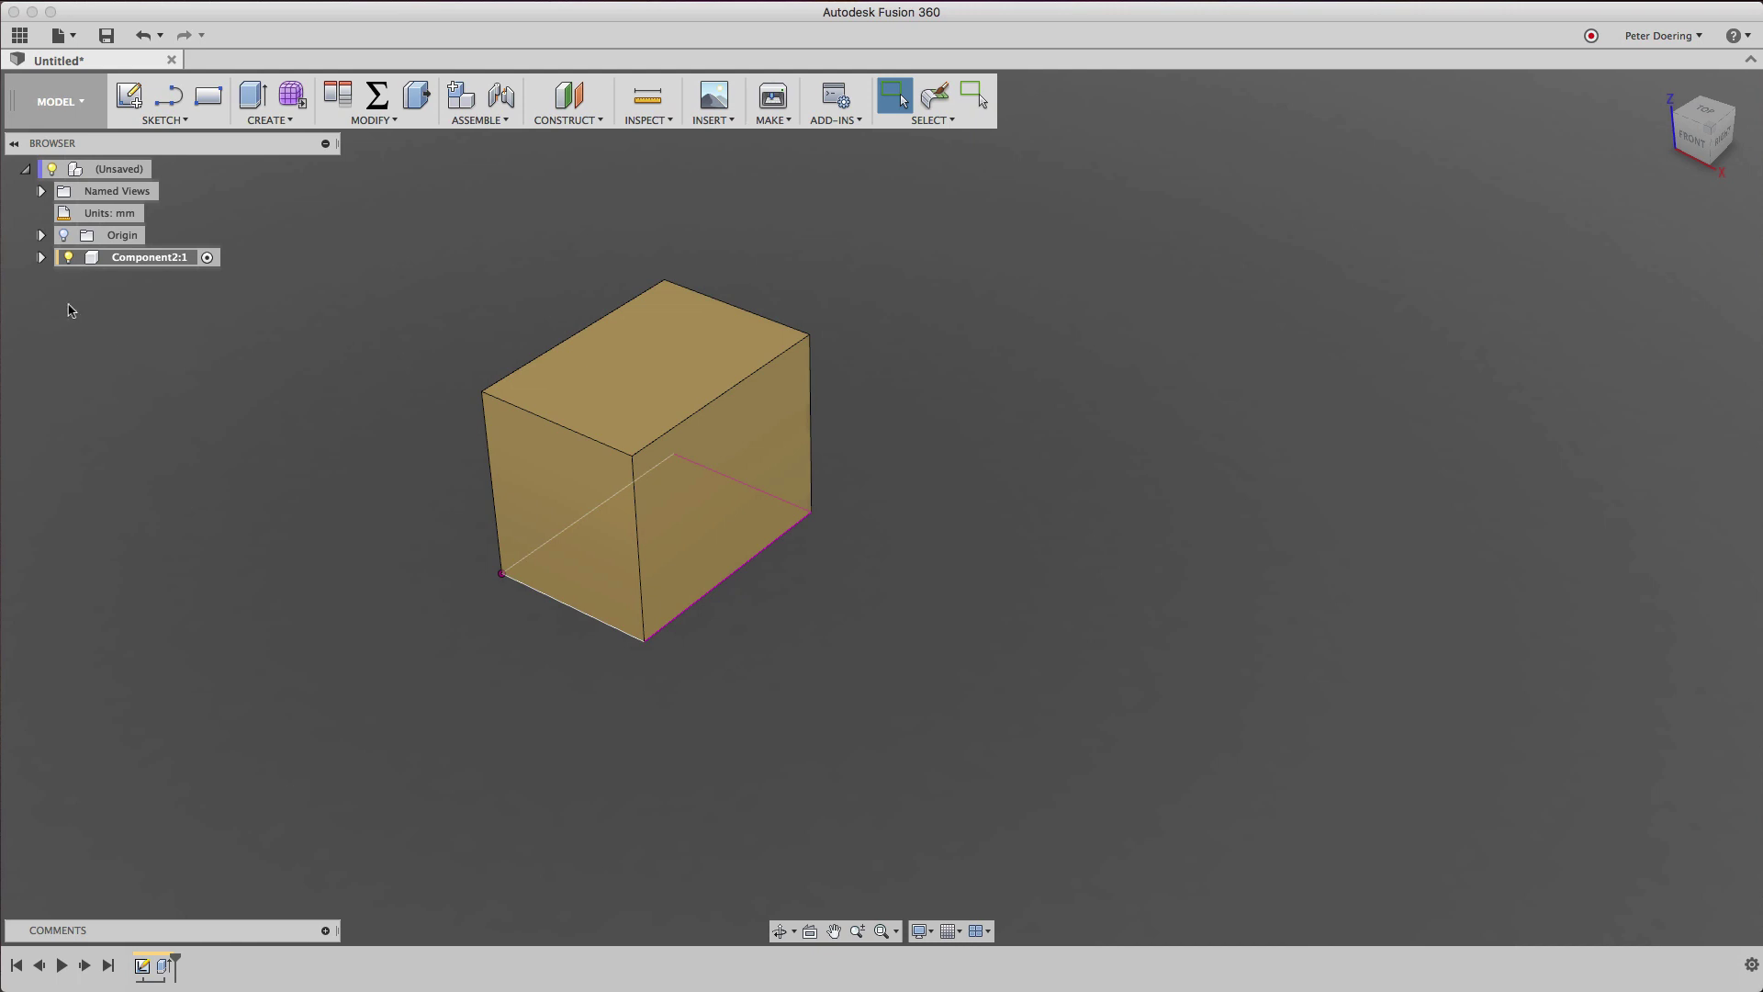
Create another component under the root, and expand both components and the Bodies folder of Component2:1.
right_click(134, 169)
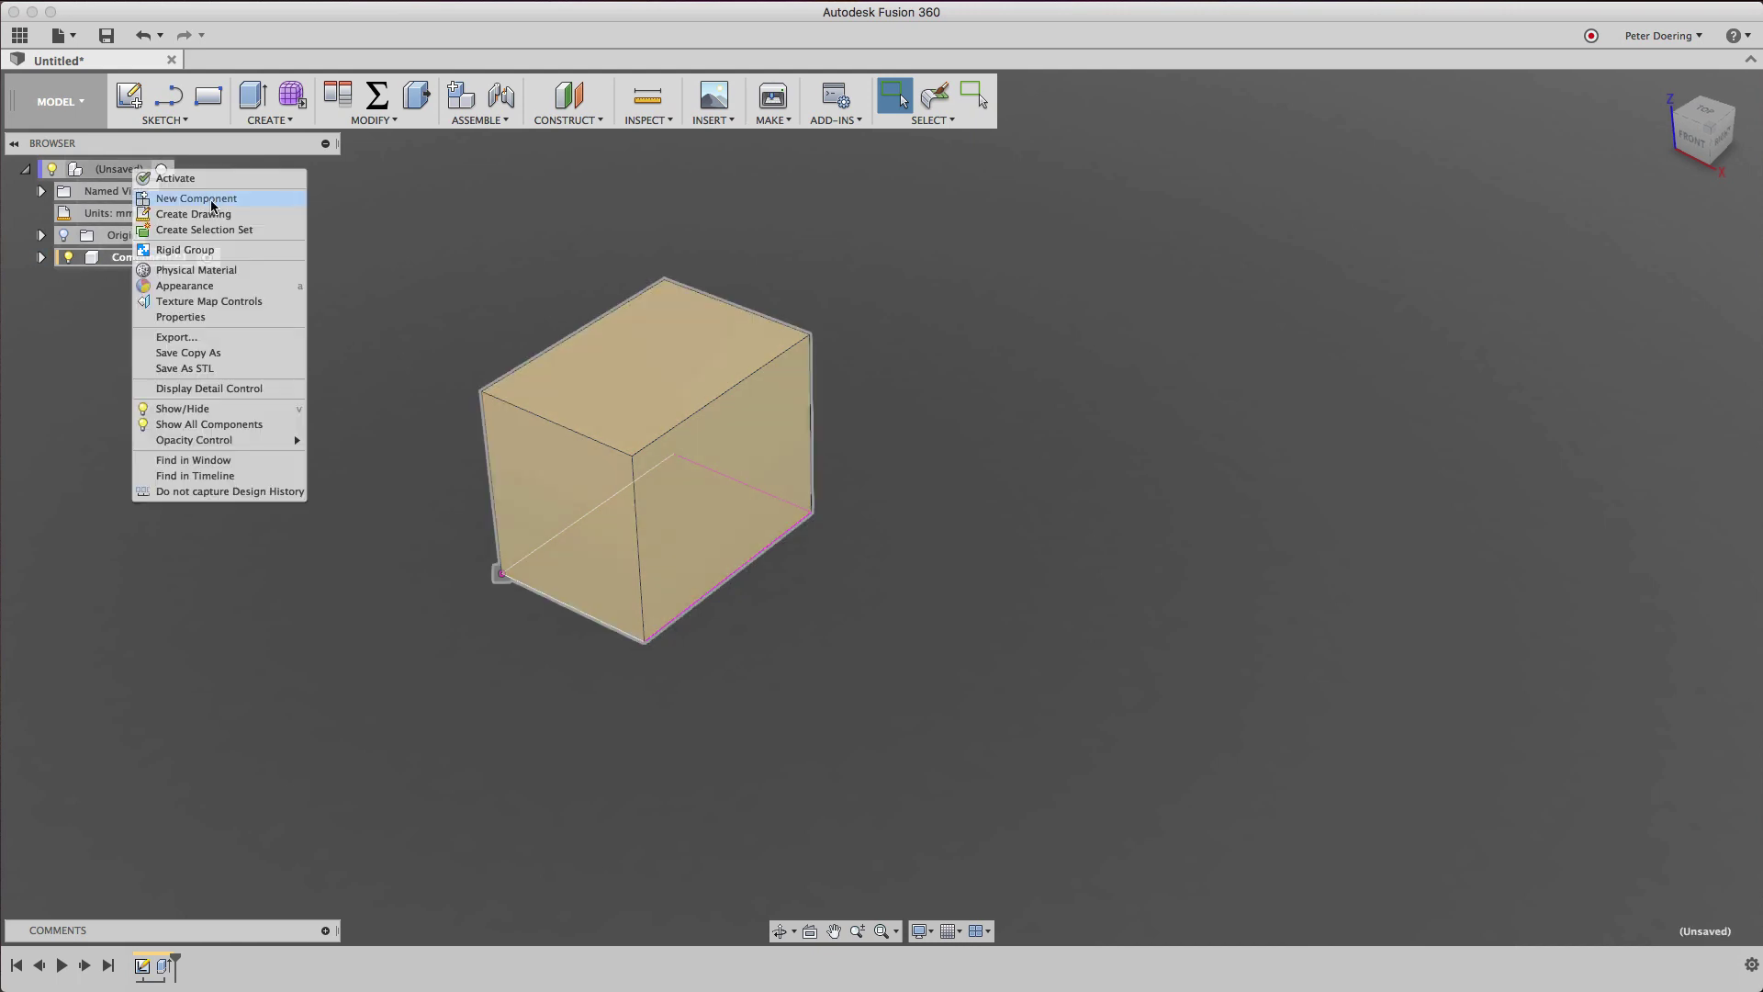
click(211, 200)
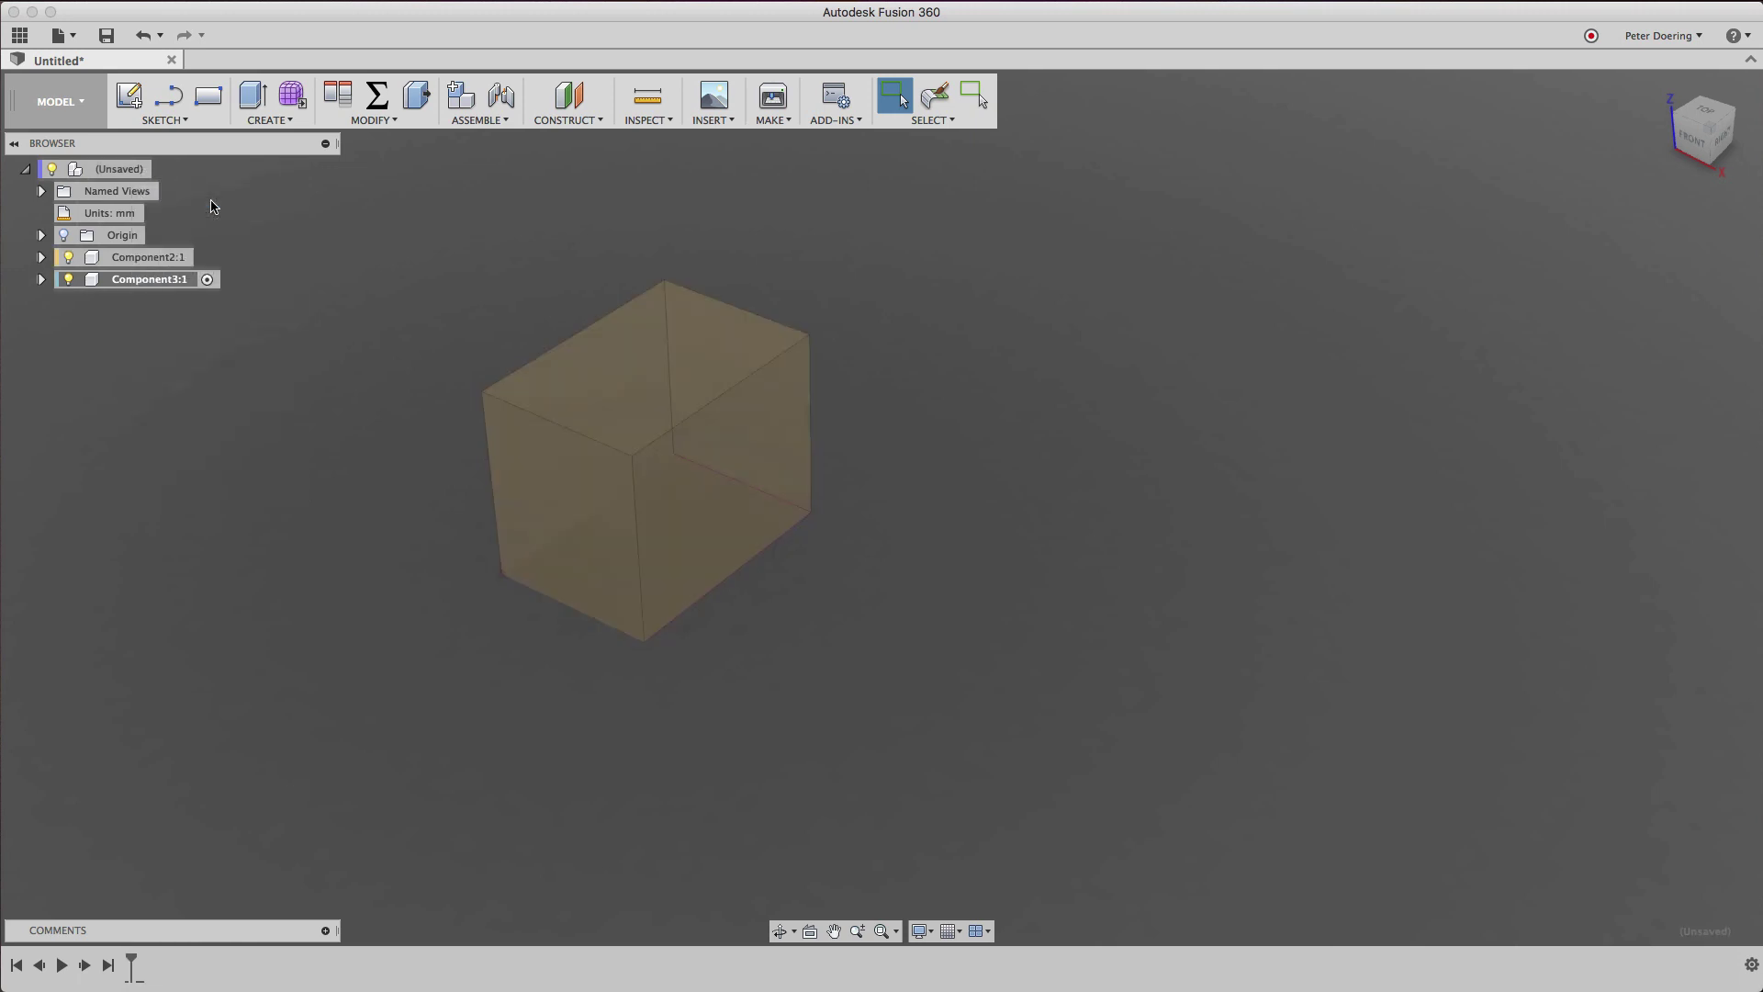
click(42, 259)
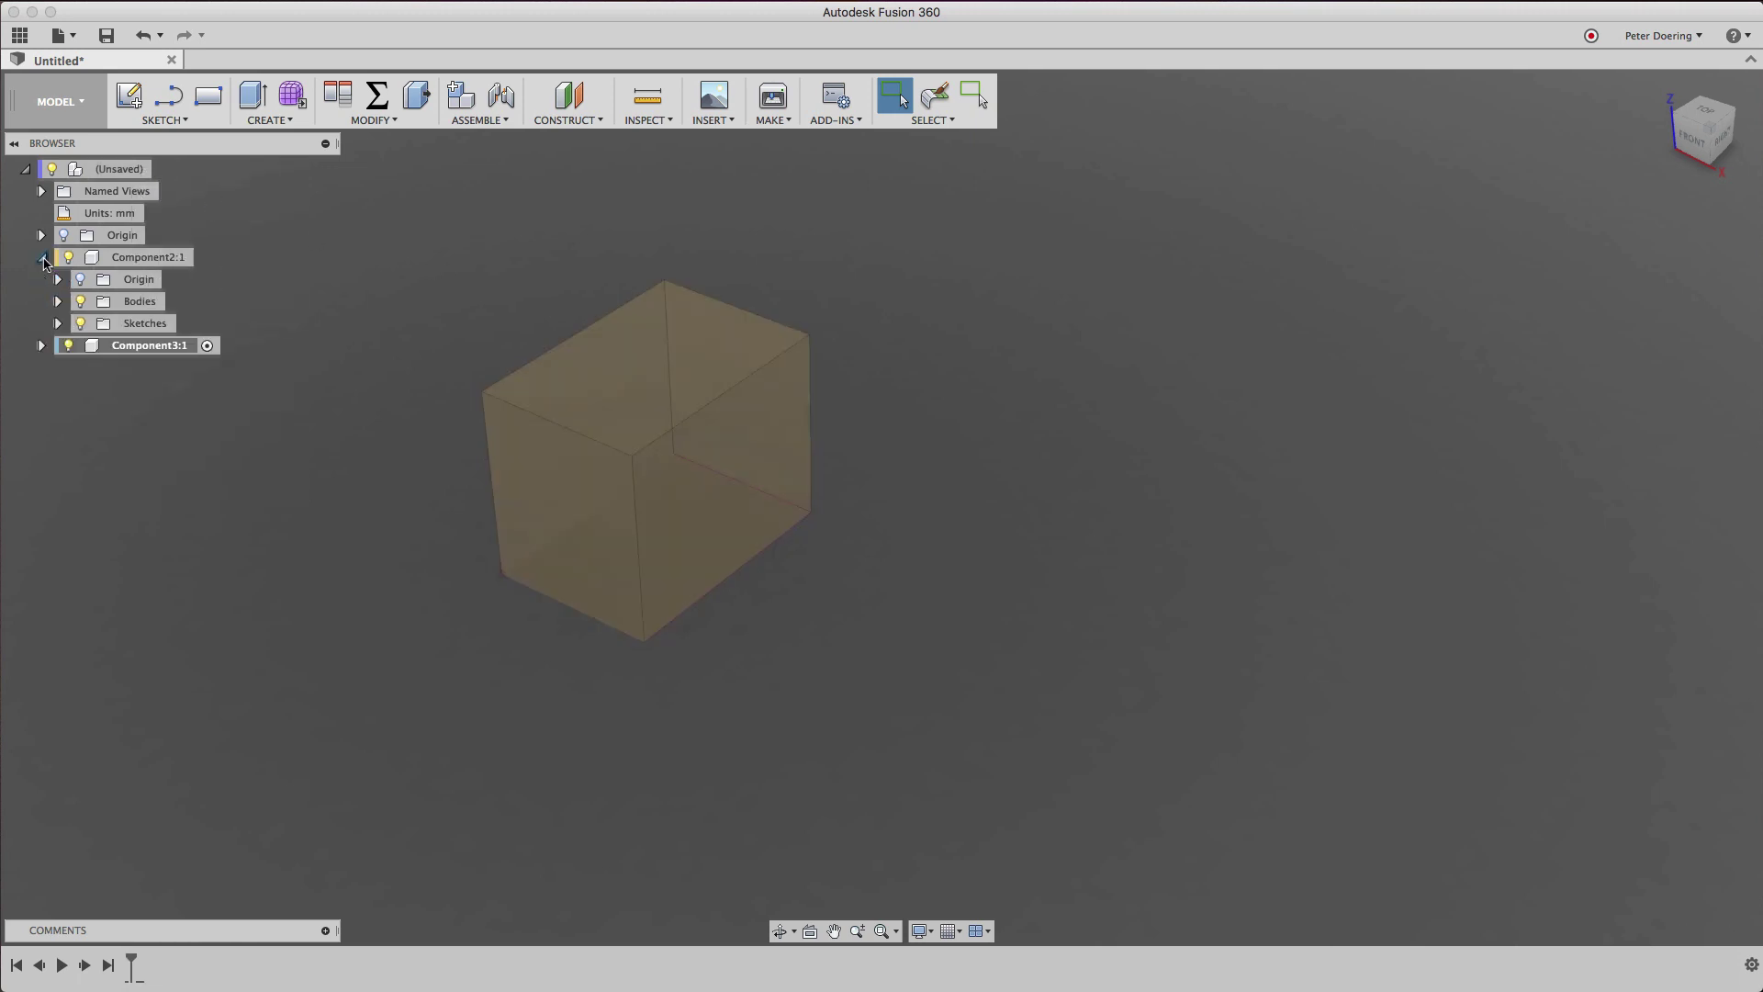
click(41, 345)
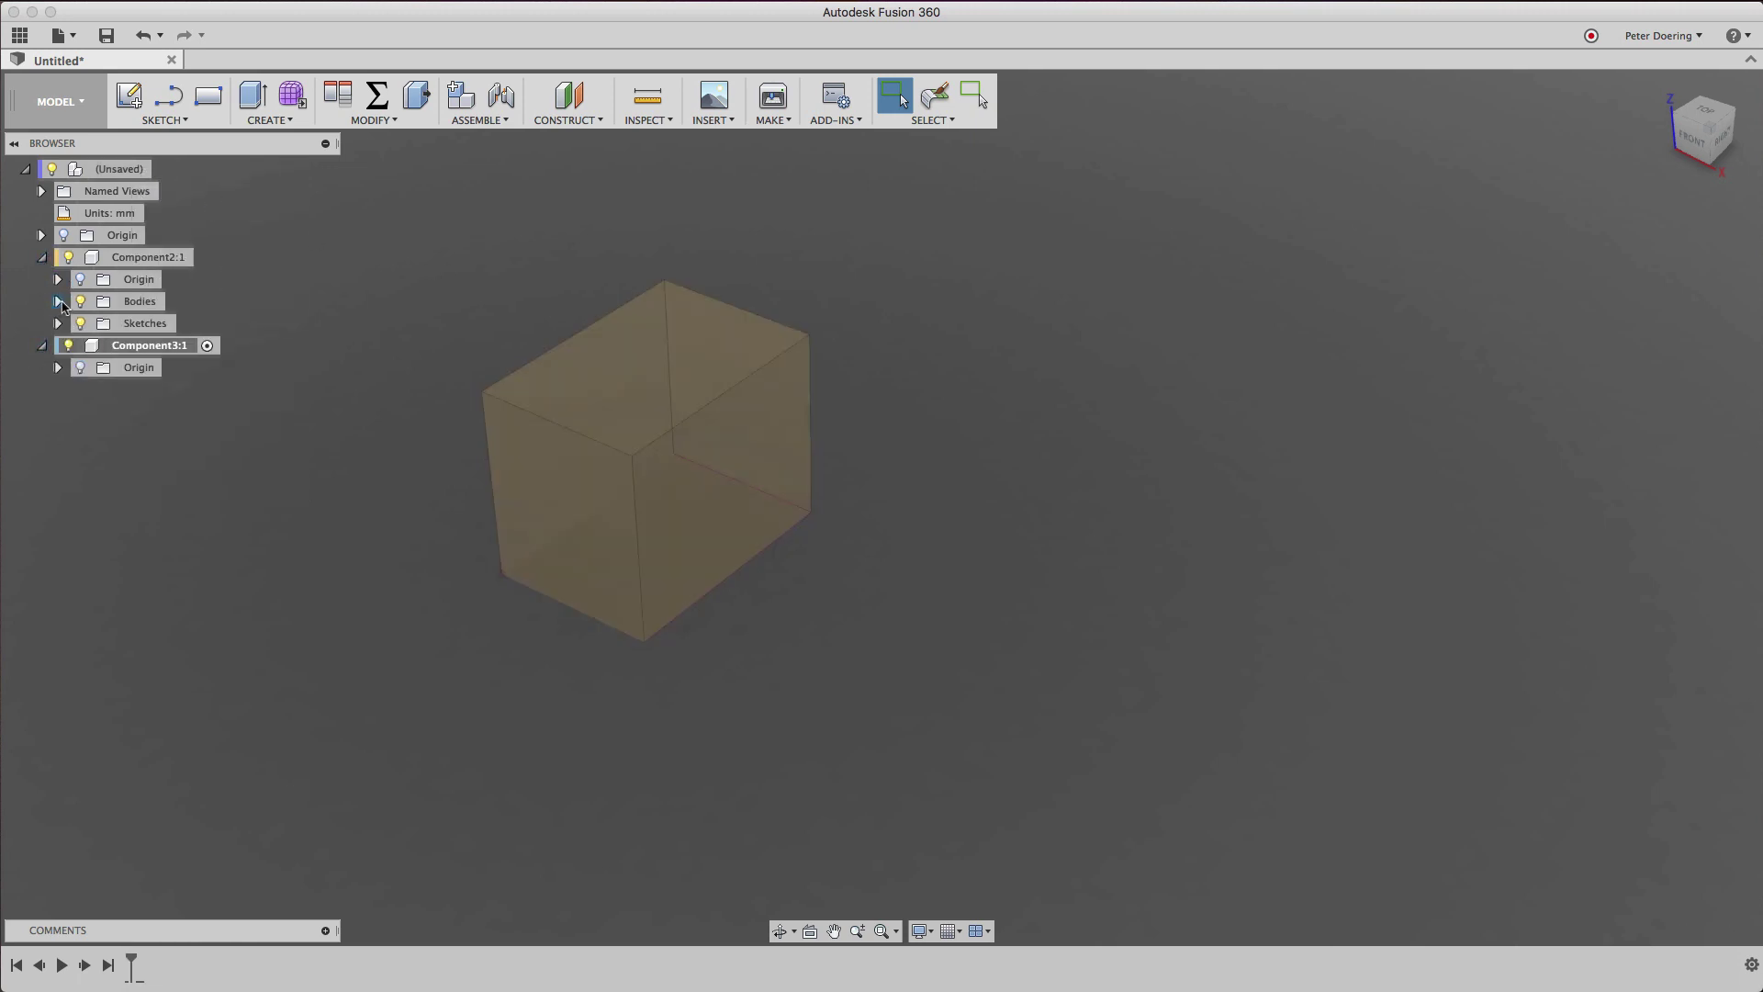
click(57, 301)
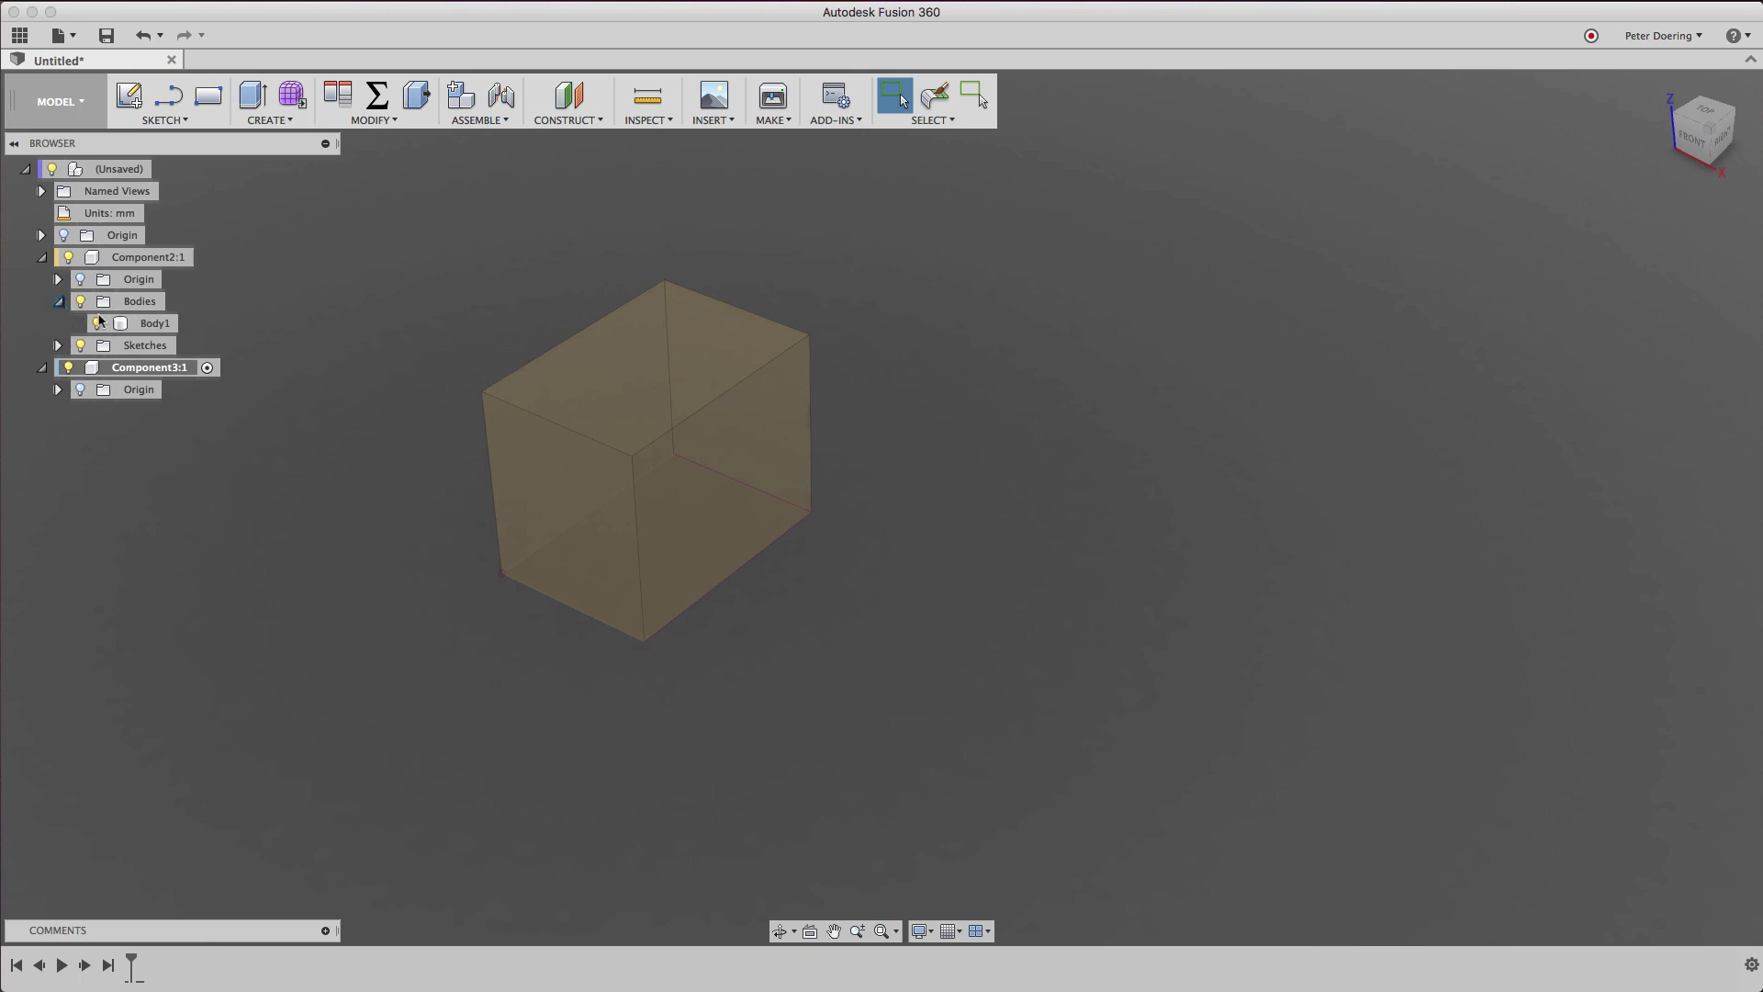
Paste a copy of Component2:1's Body1 into Component3:1, moved about 66.4 mm along X, and reactivate the root component.
right_click(155, 326)
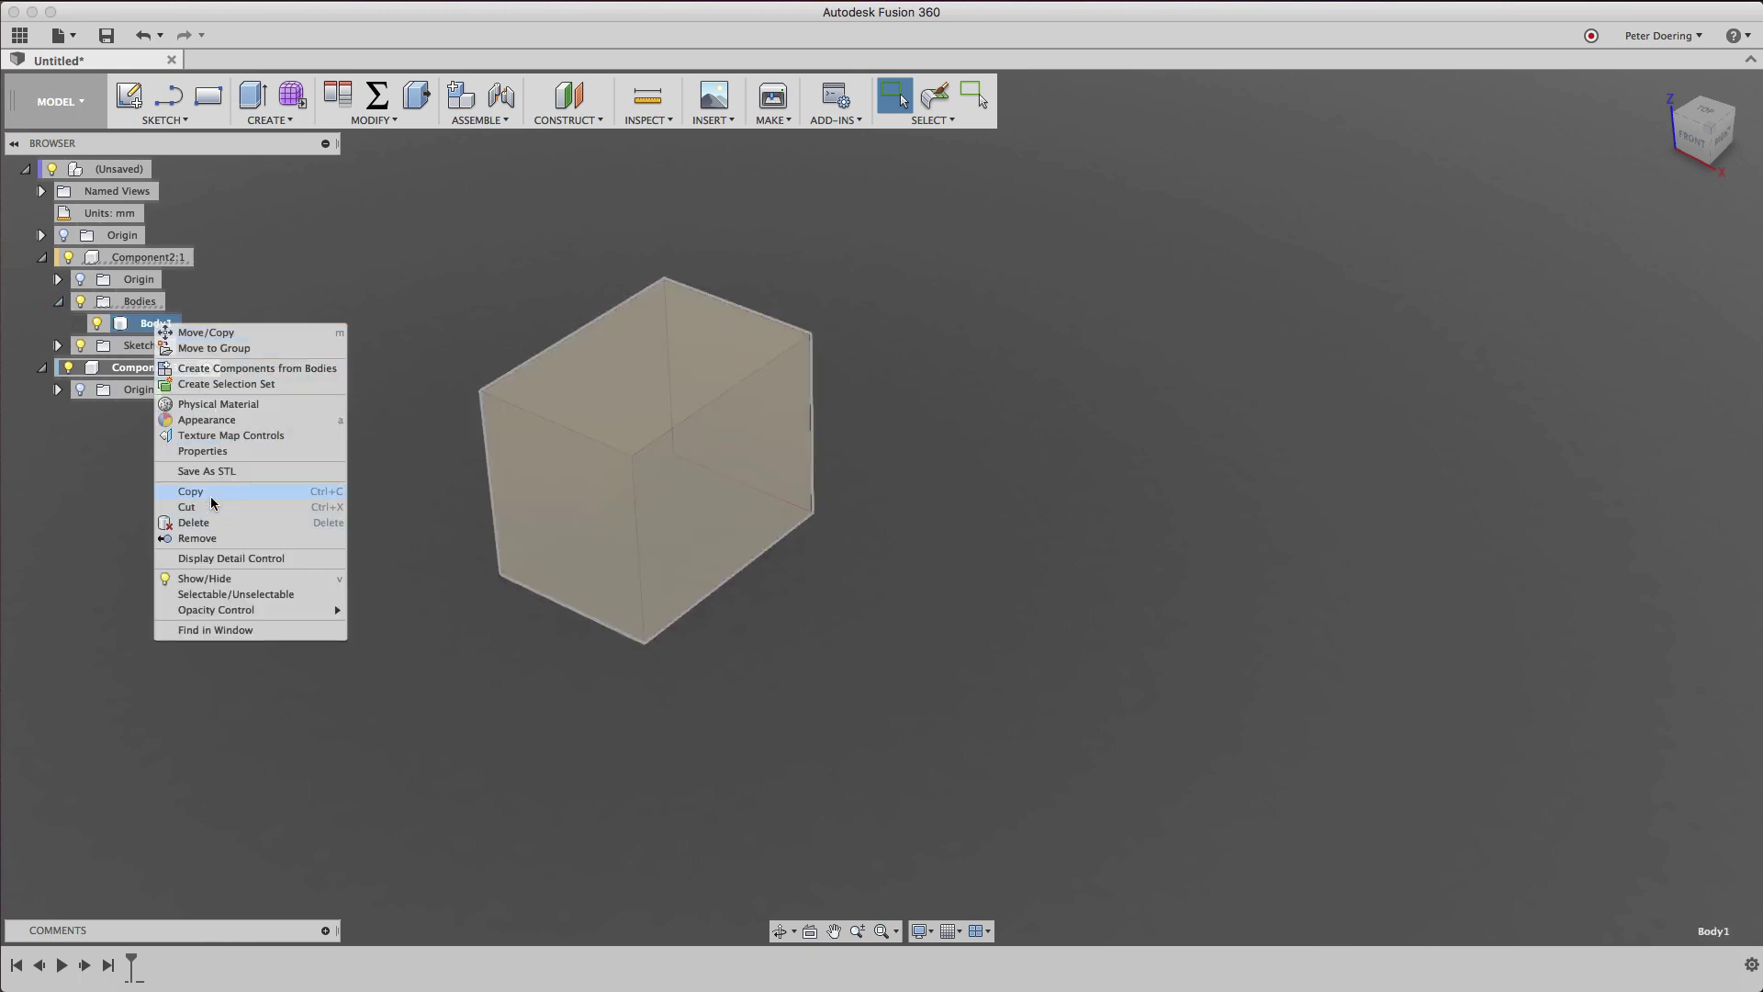
click(211, 494)
right_click(152, 373)
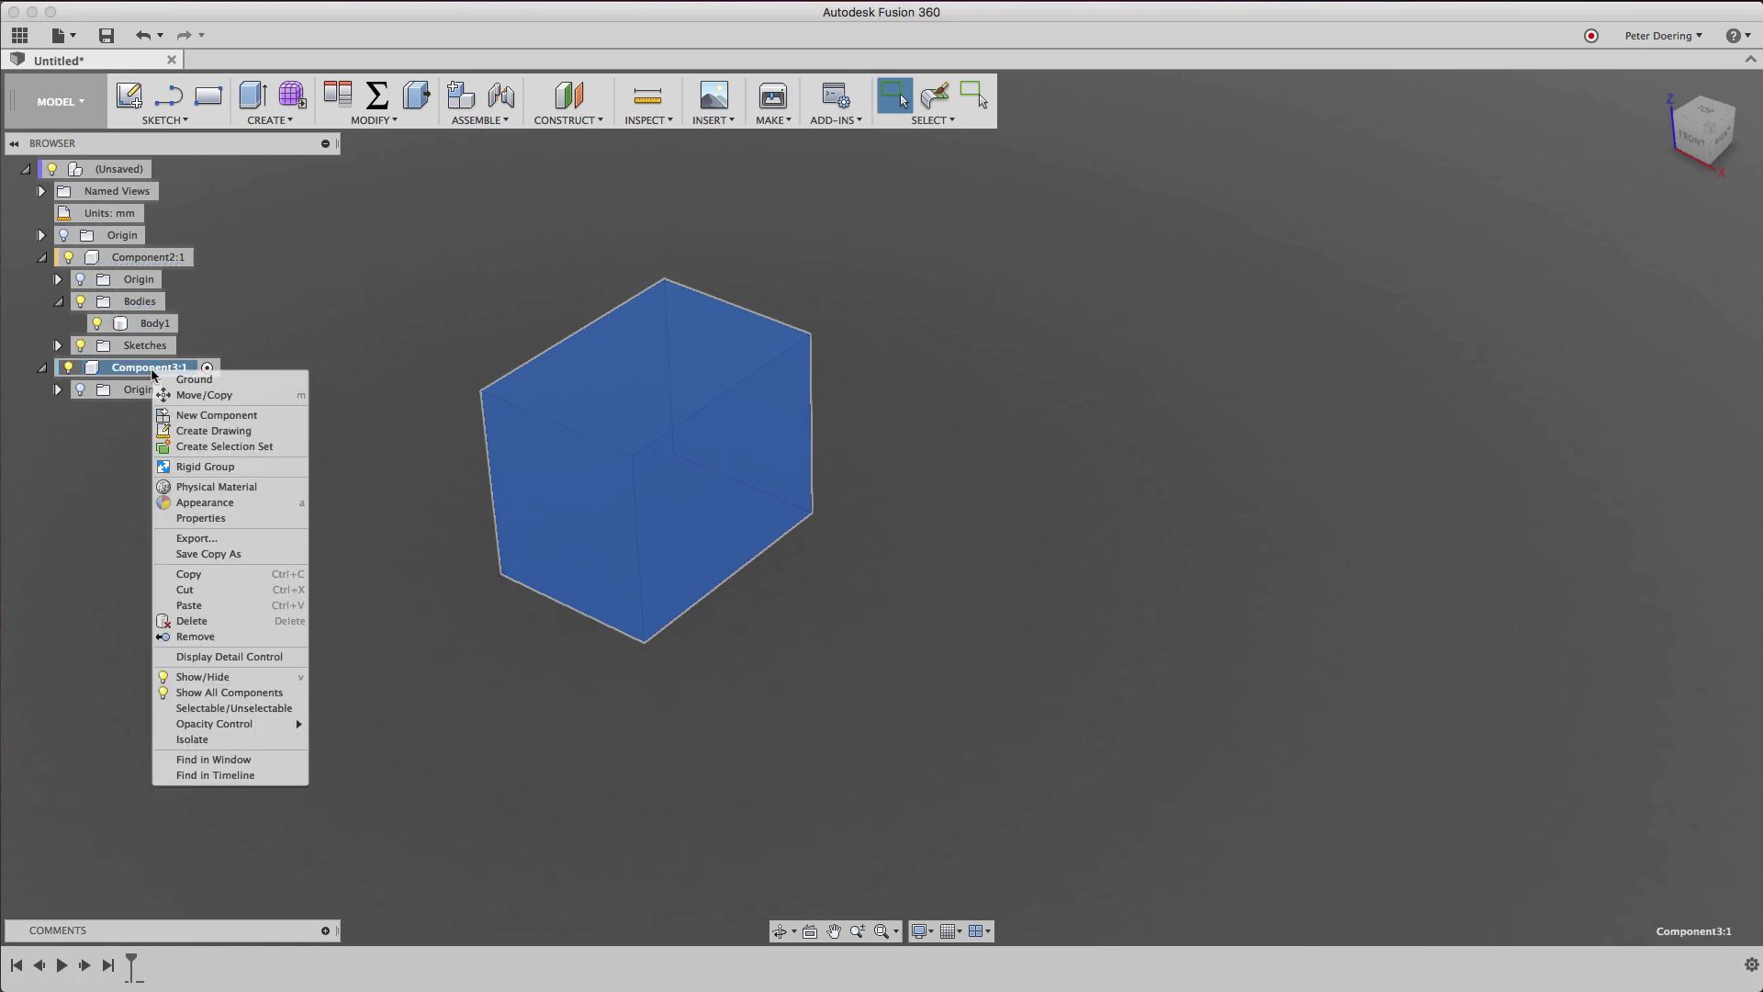
click(189, 605)
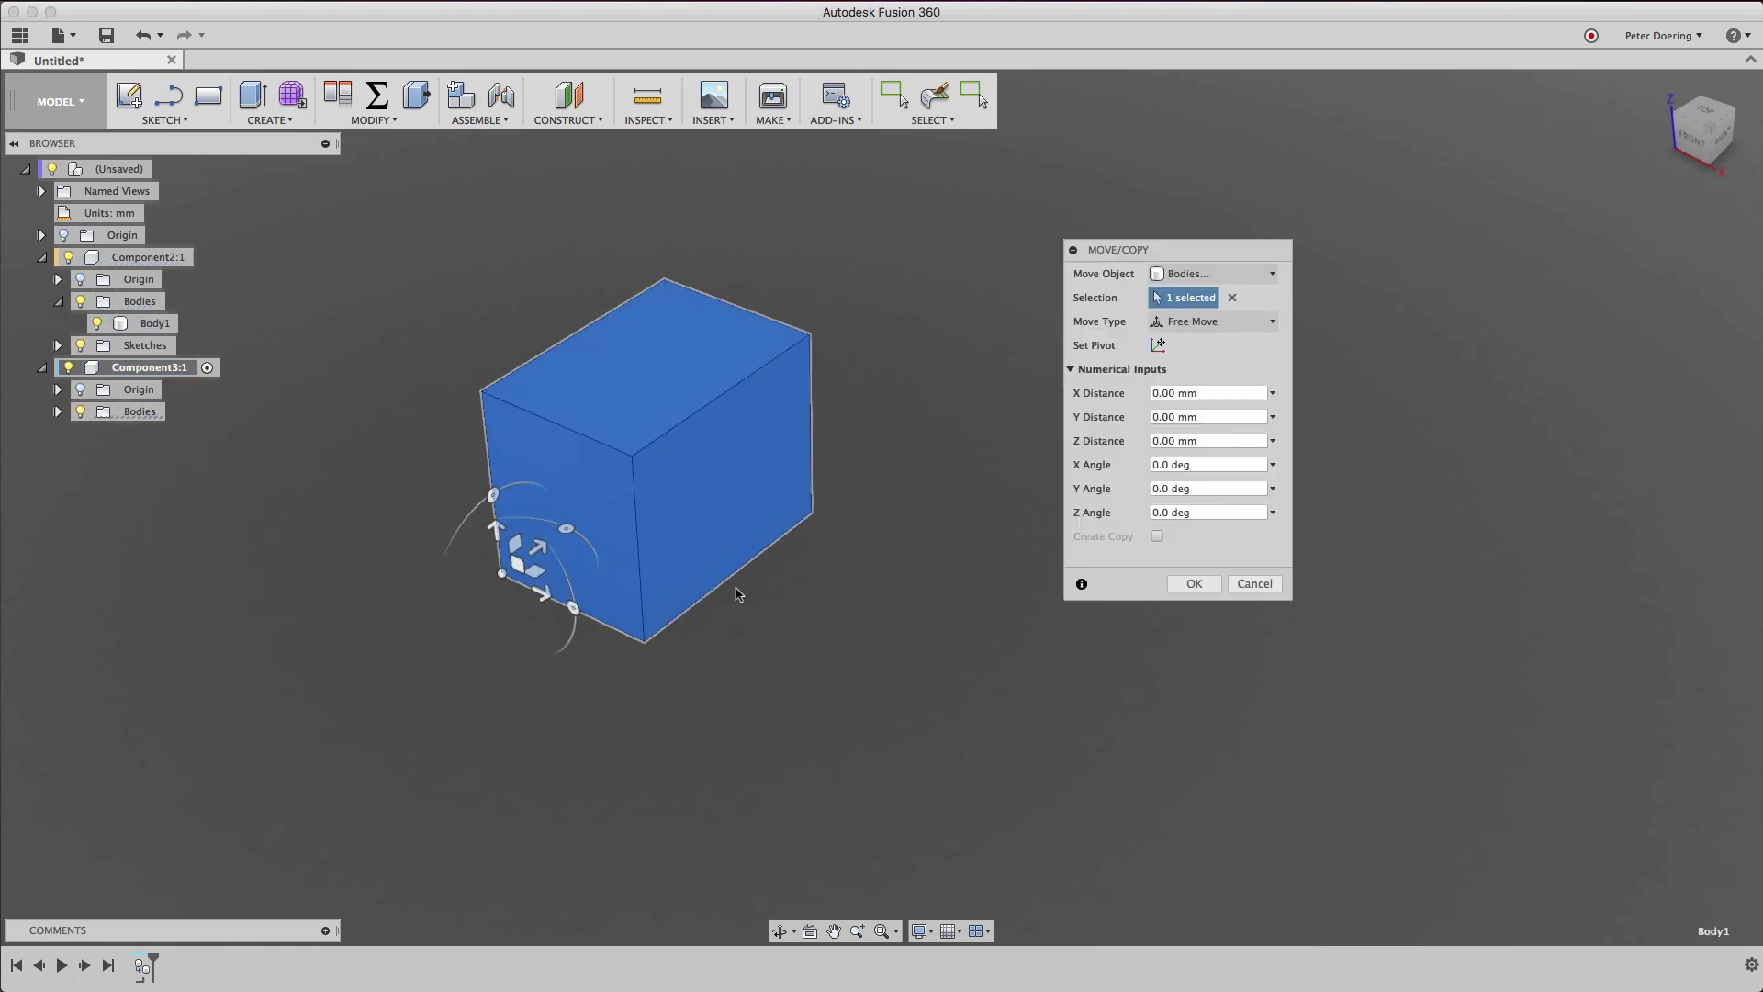
drag(542, 592, 811, 722)
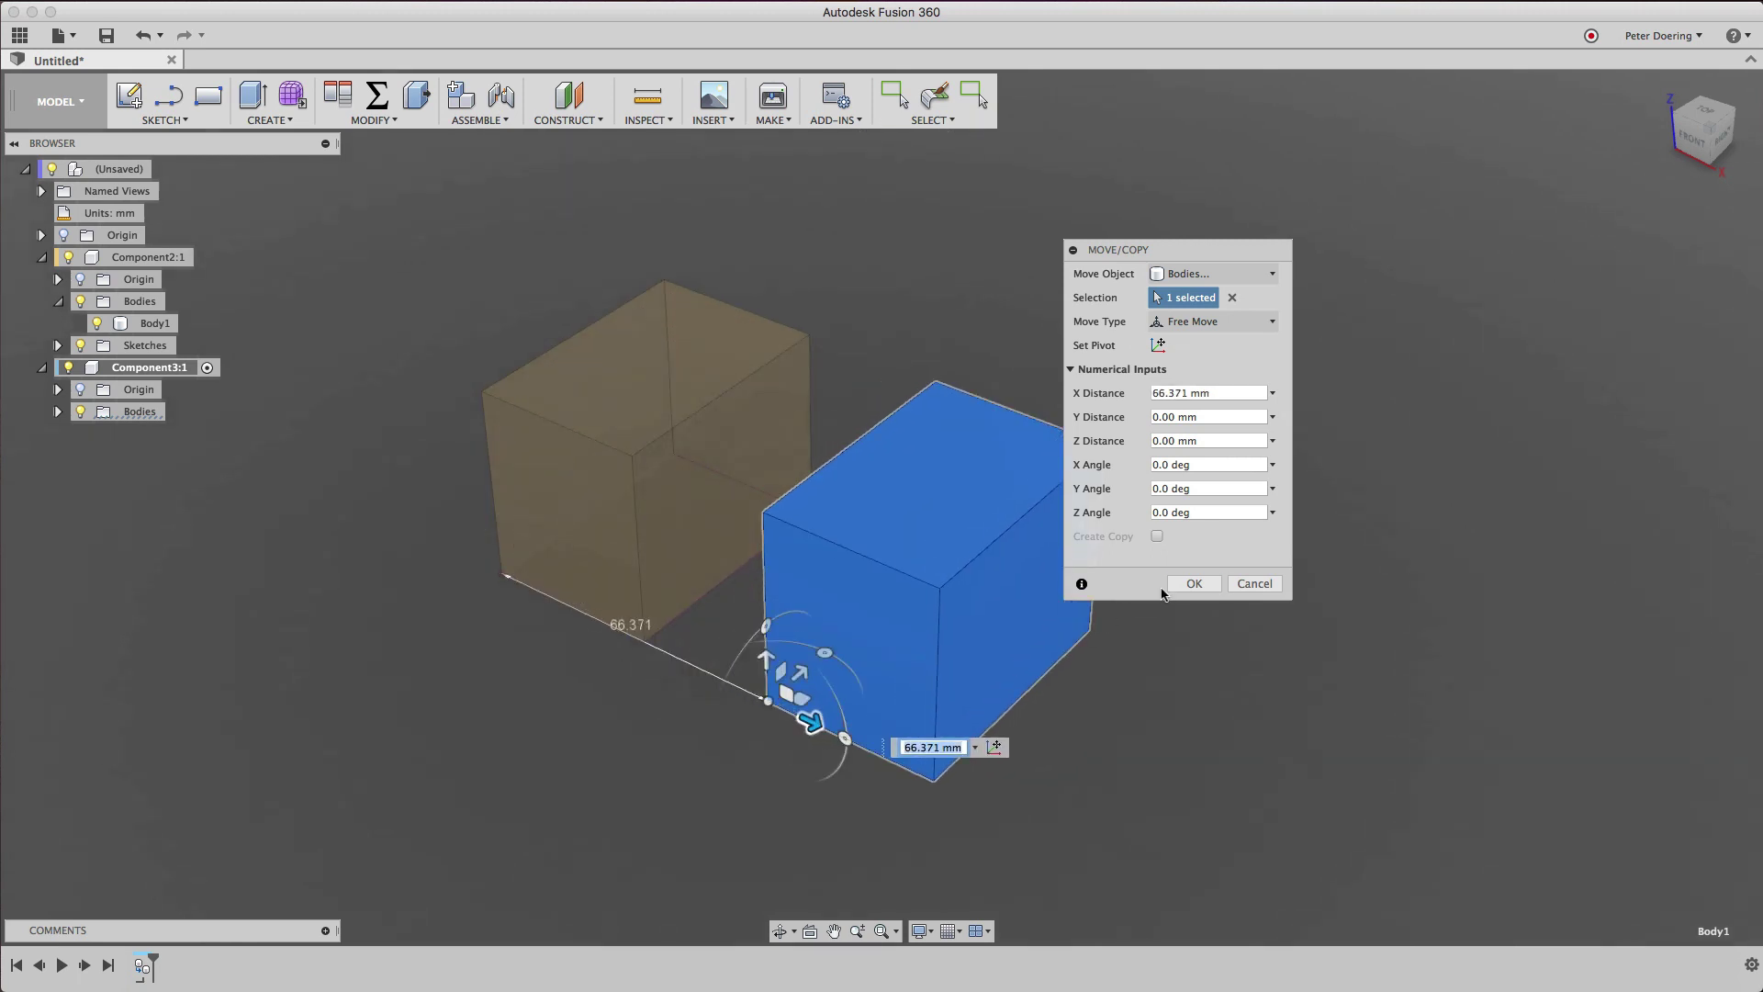
click(1184, 584)
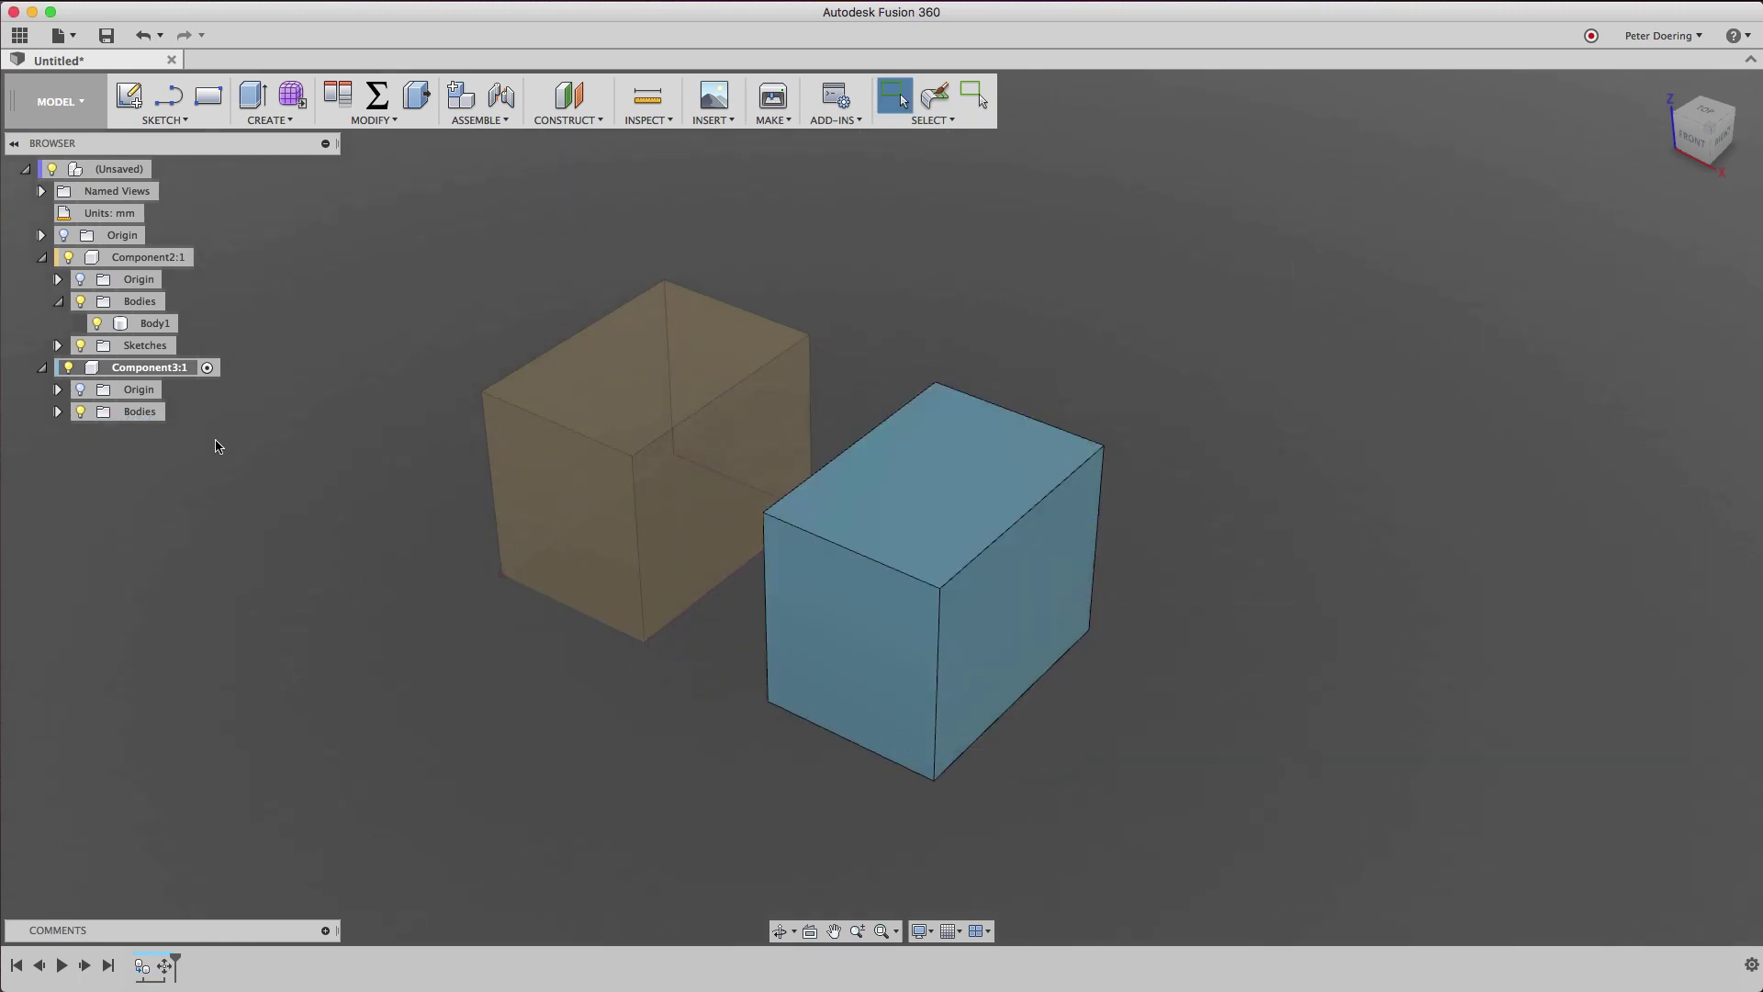
click(164, 169)
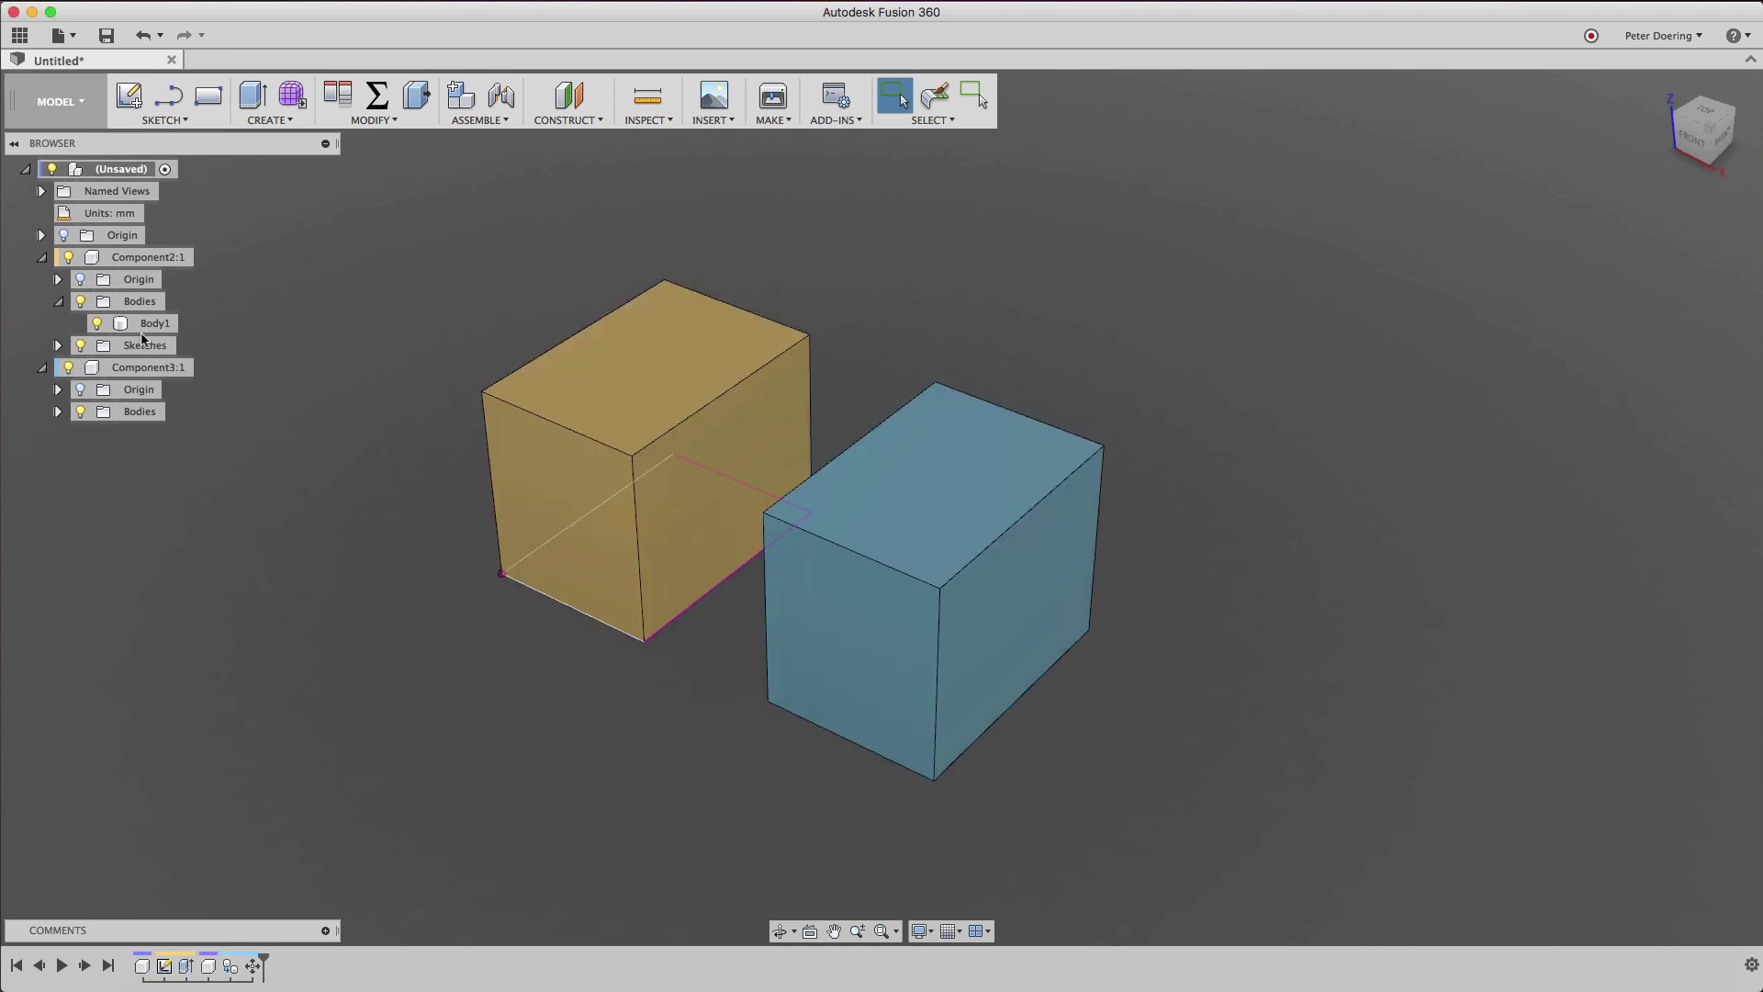
Shift a long edge of Component2:1's sketch slightly inward, and delete Component3:1 with its pasted body, accepting the removal of dependent features.
click(688, 645)
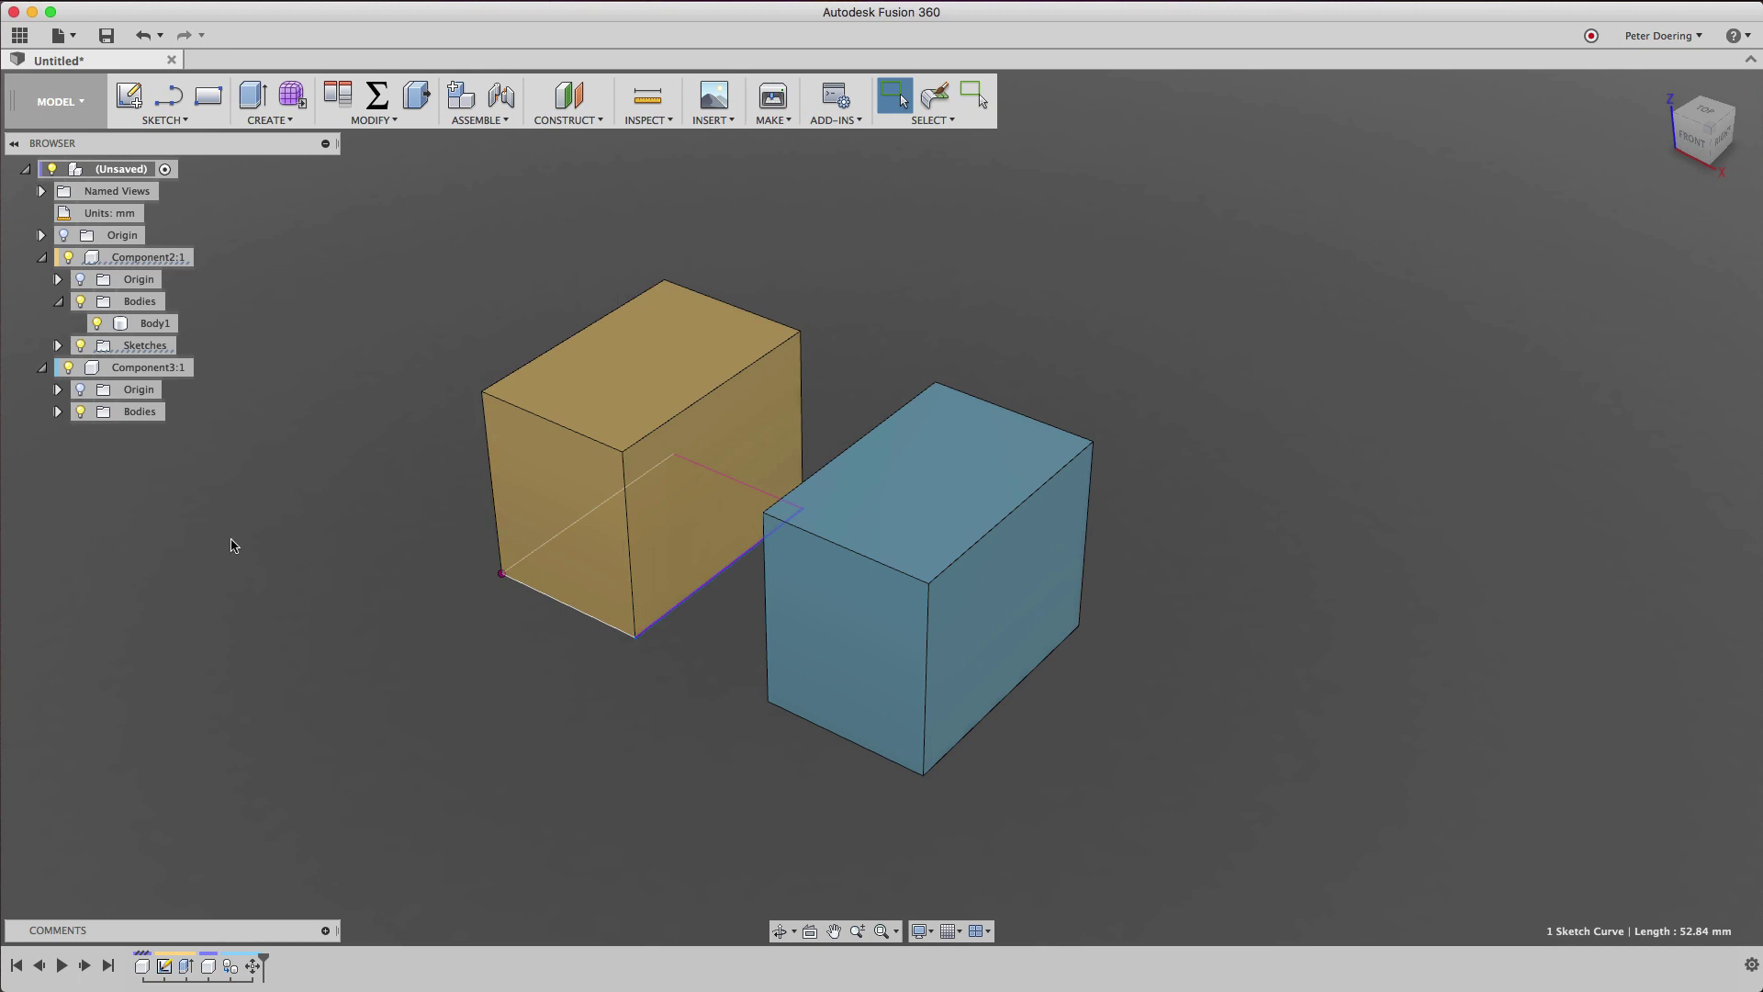
click(142, 370)
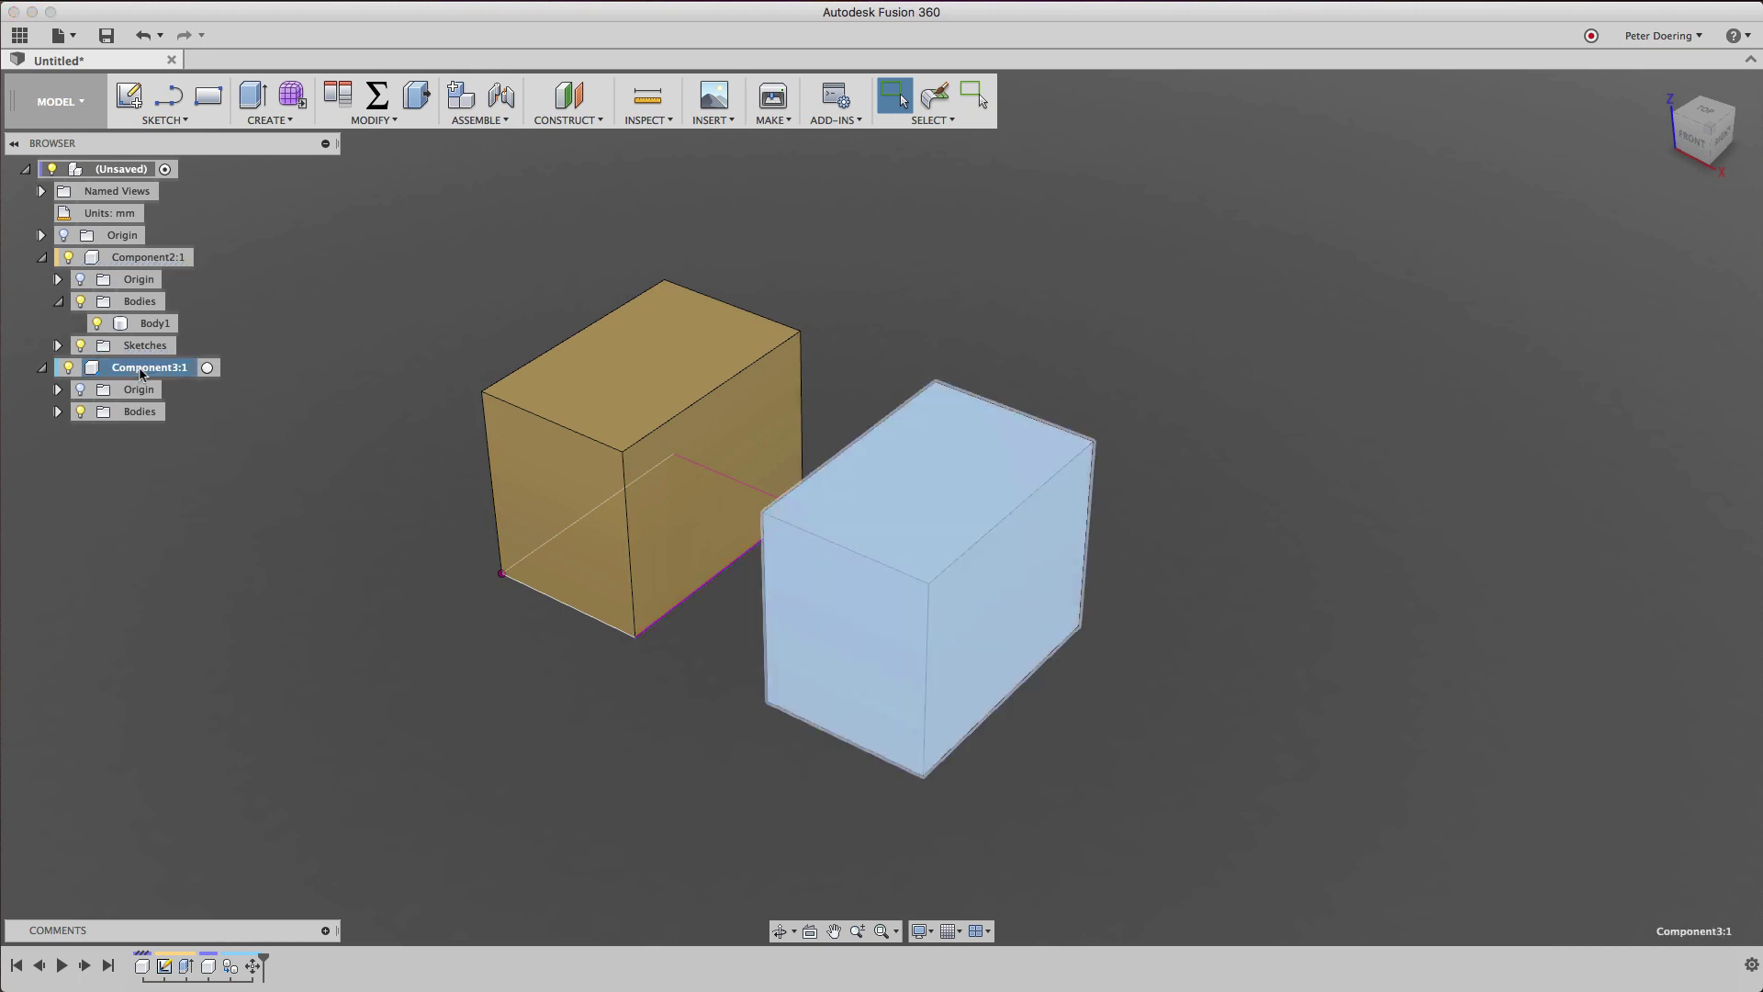
right_click(140, 369)
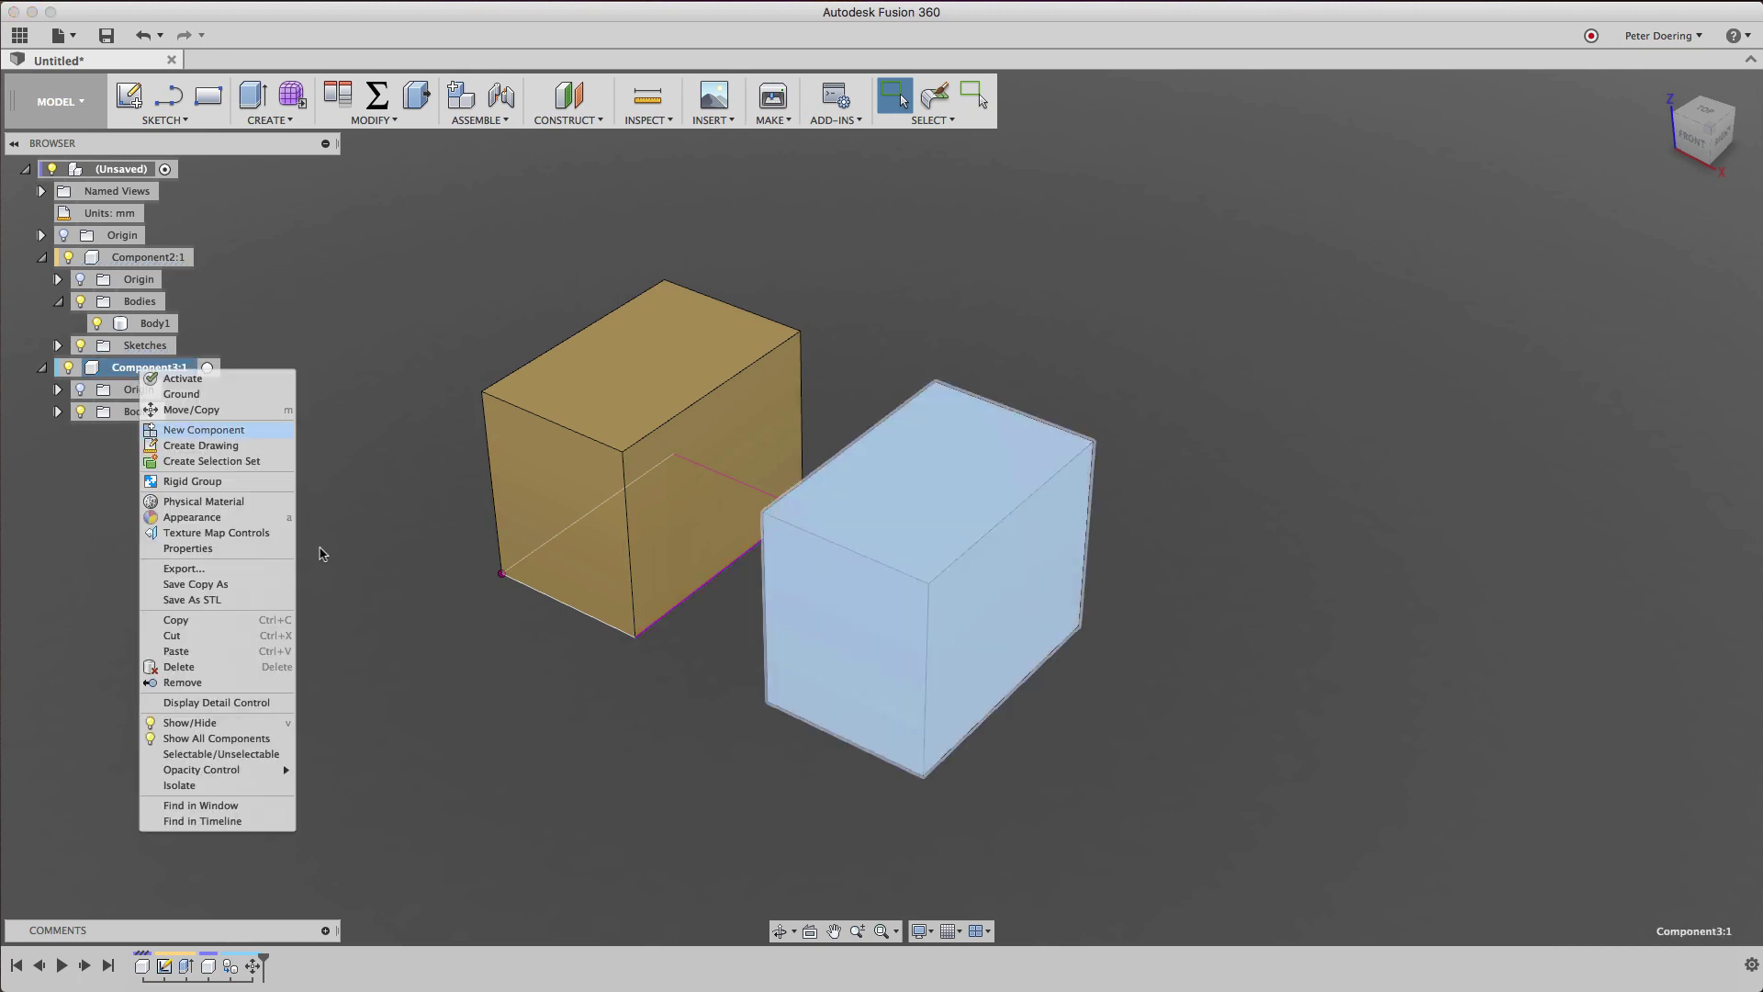
click(197, 668)
click(774, 519)
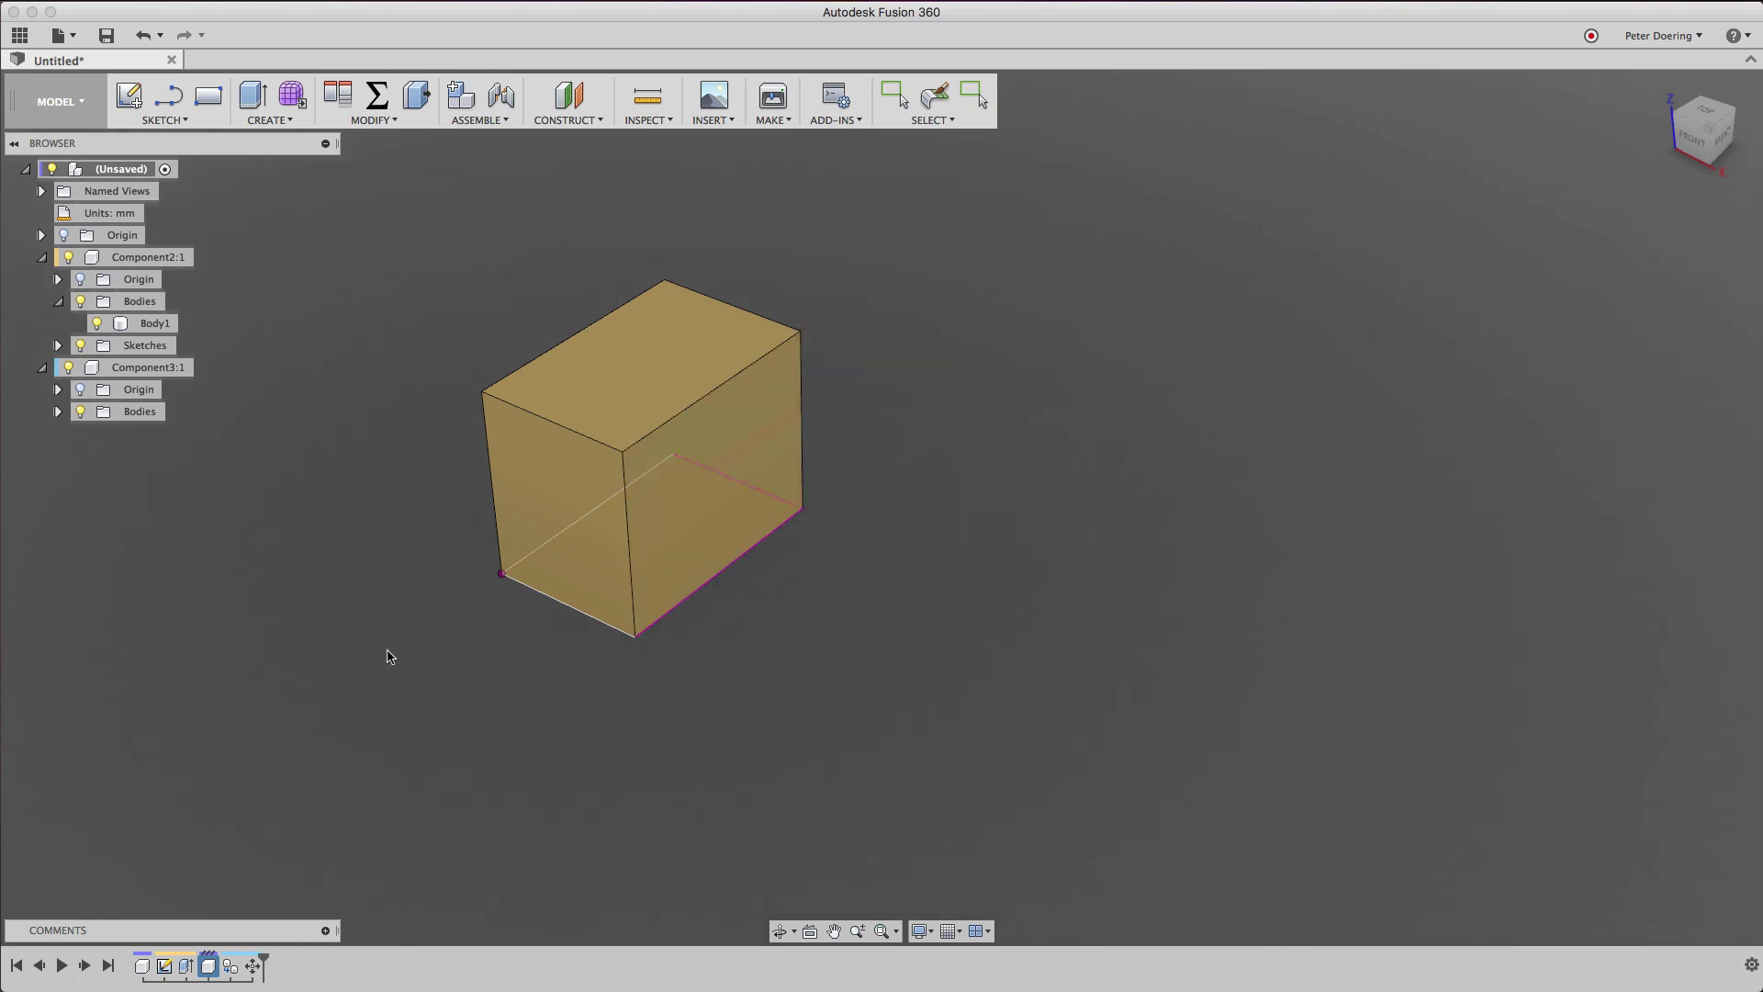
scroll(308, 595, down, 2)
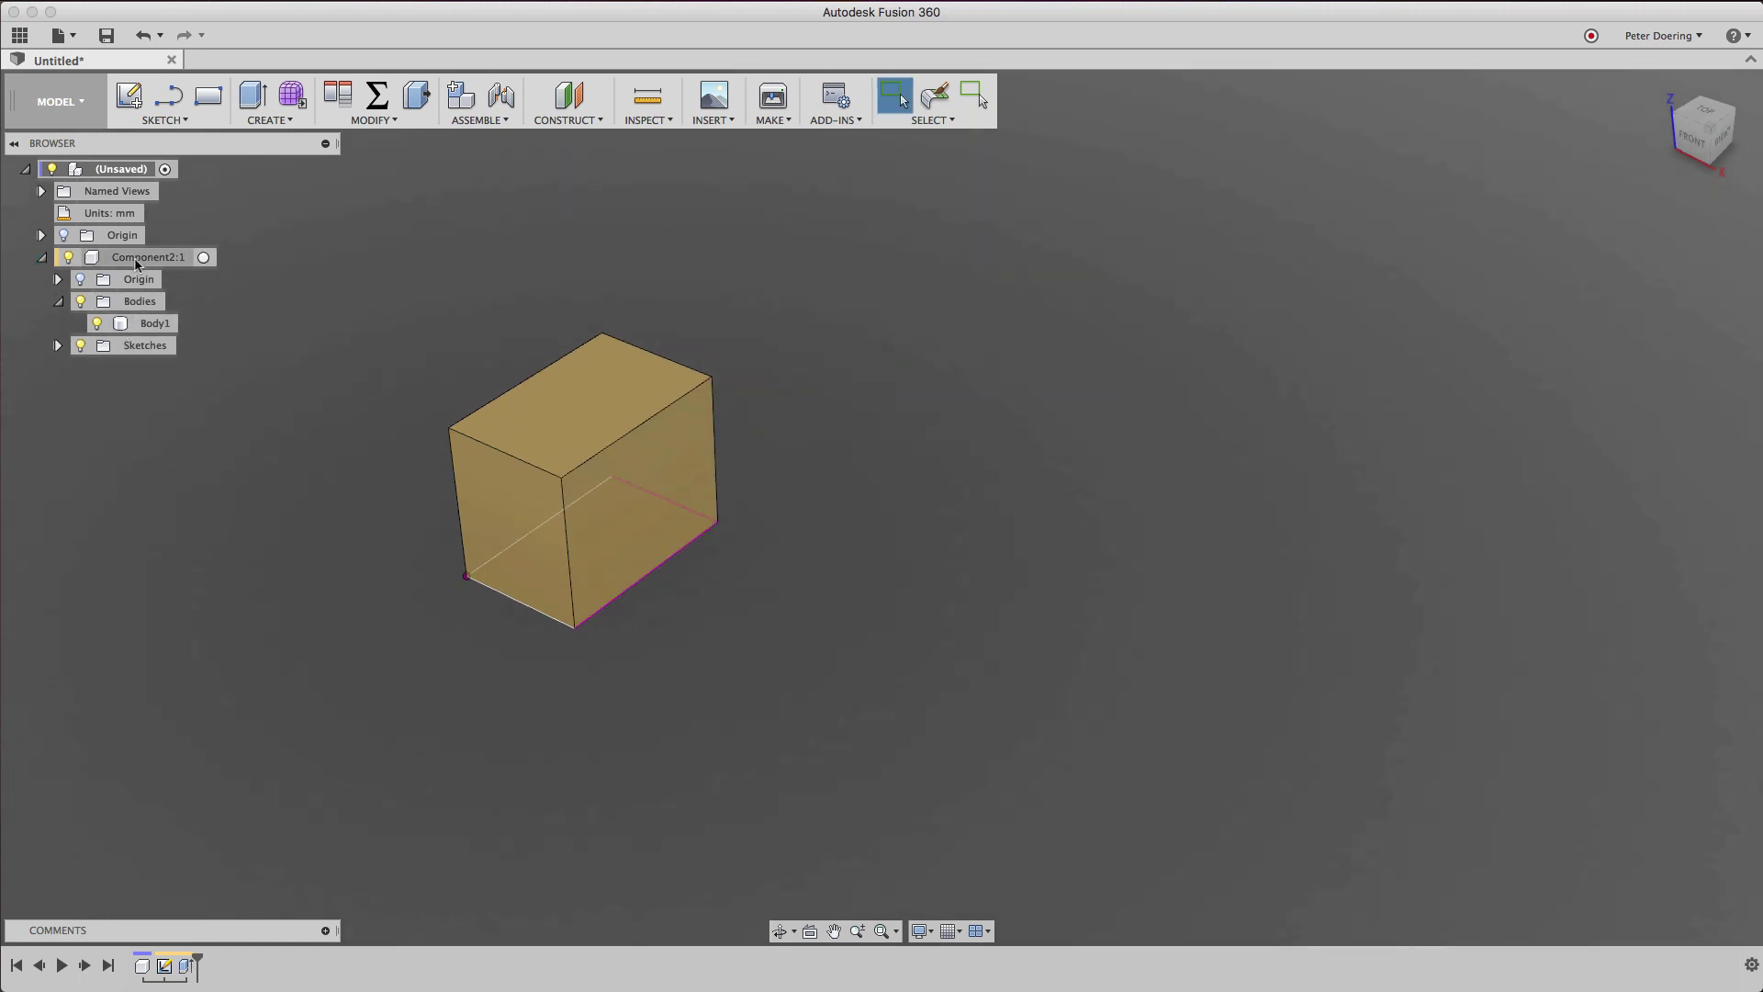
Paste a linked copy of Component2:1 into the root, moved about 83.2 mm along X, and expand the copy and its Sketches folder.
click(142, 260)
right_click(144, 261)
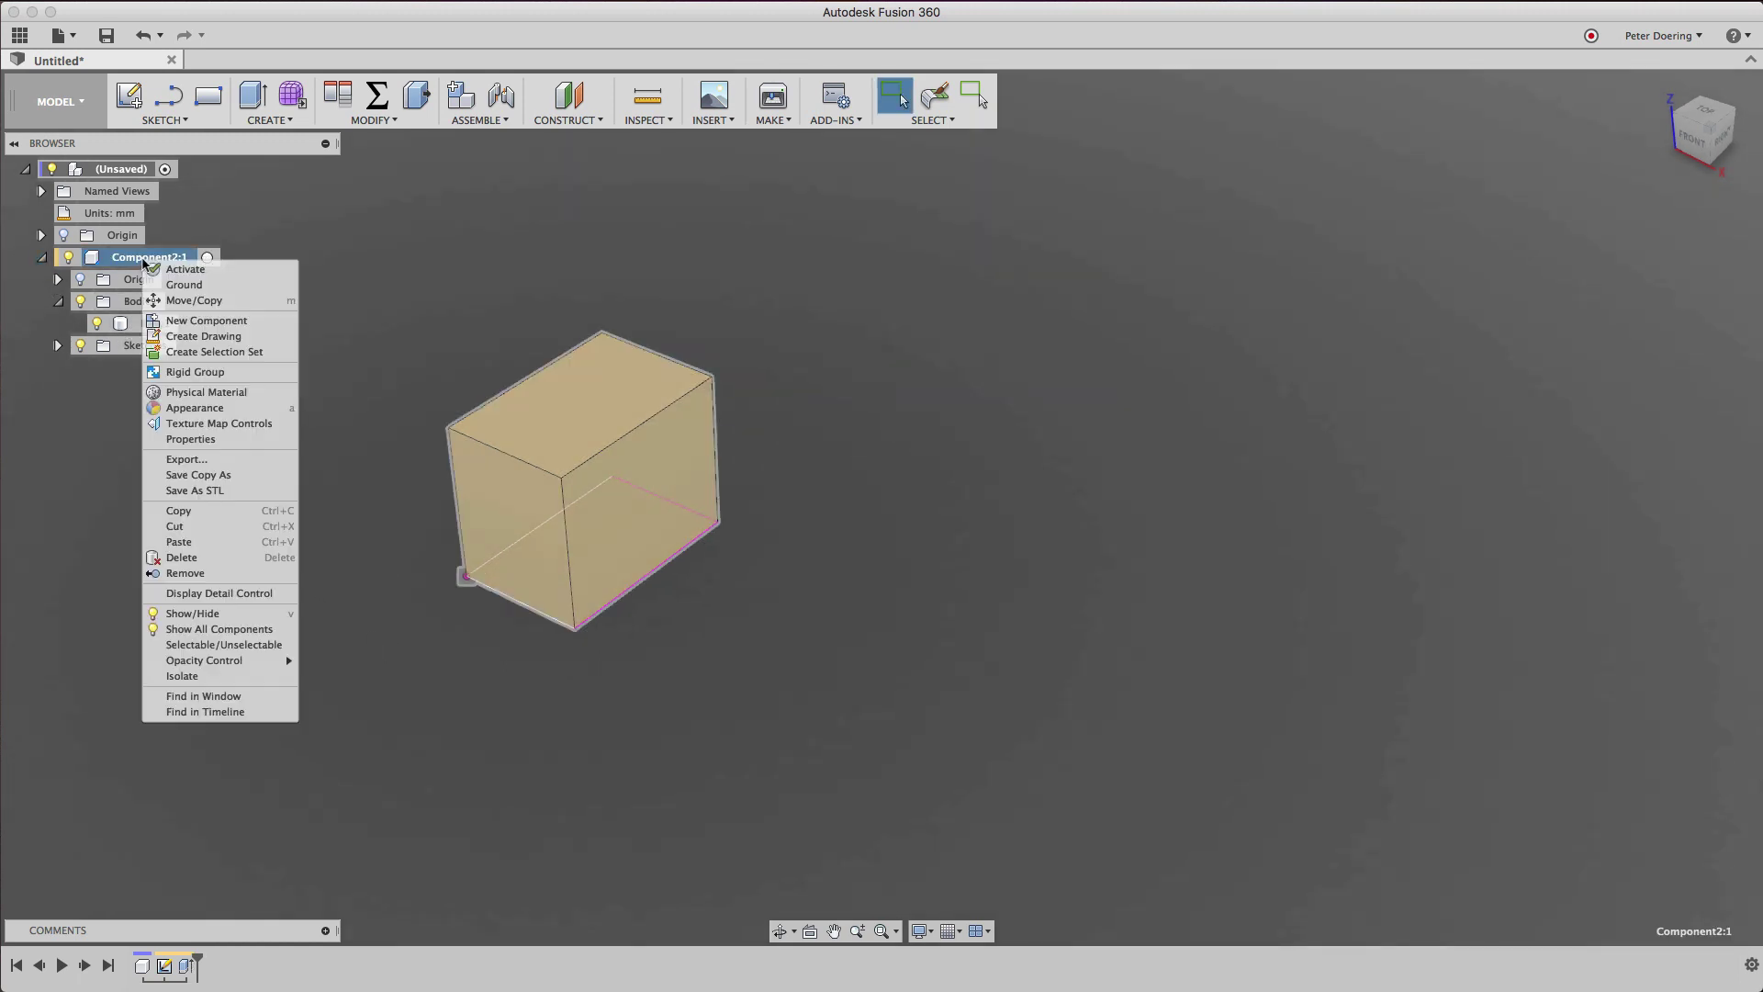
click(179, 510)
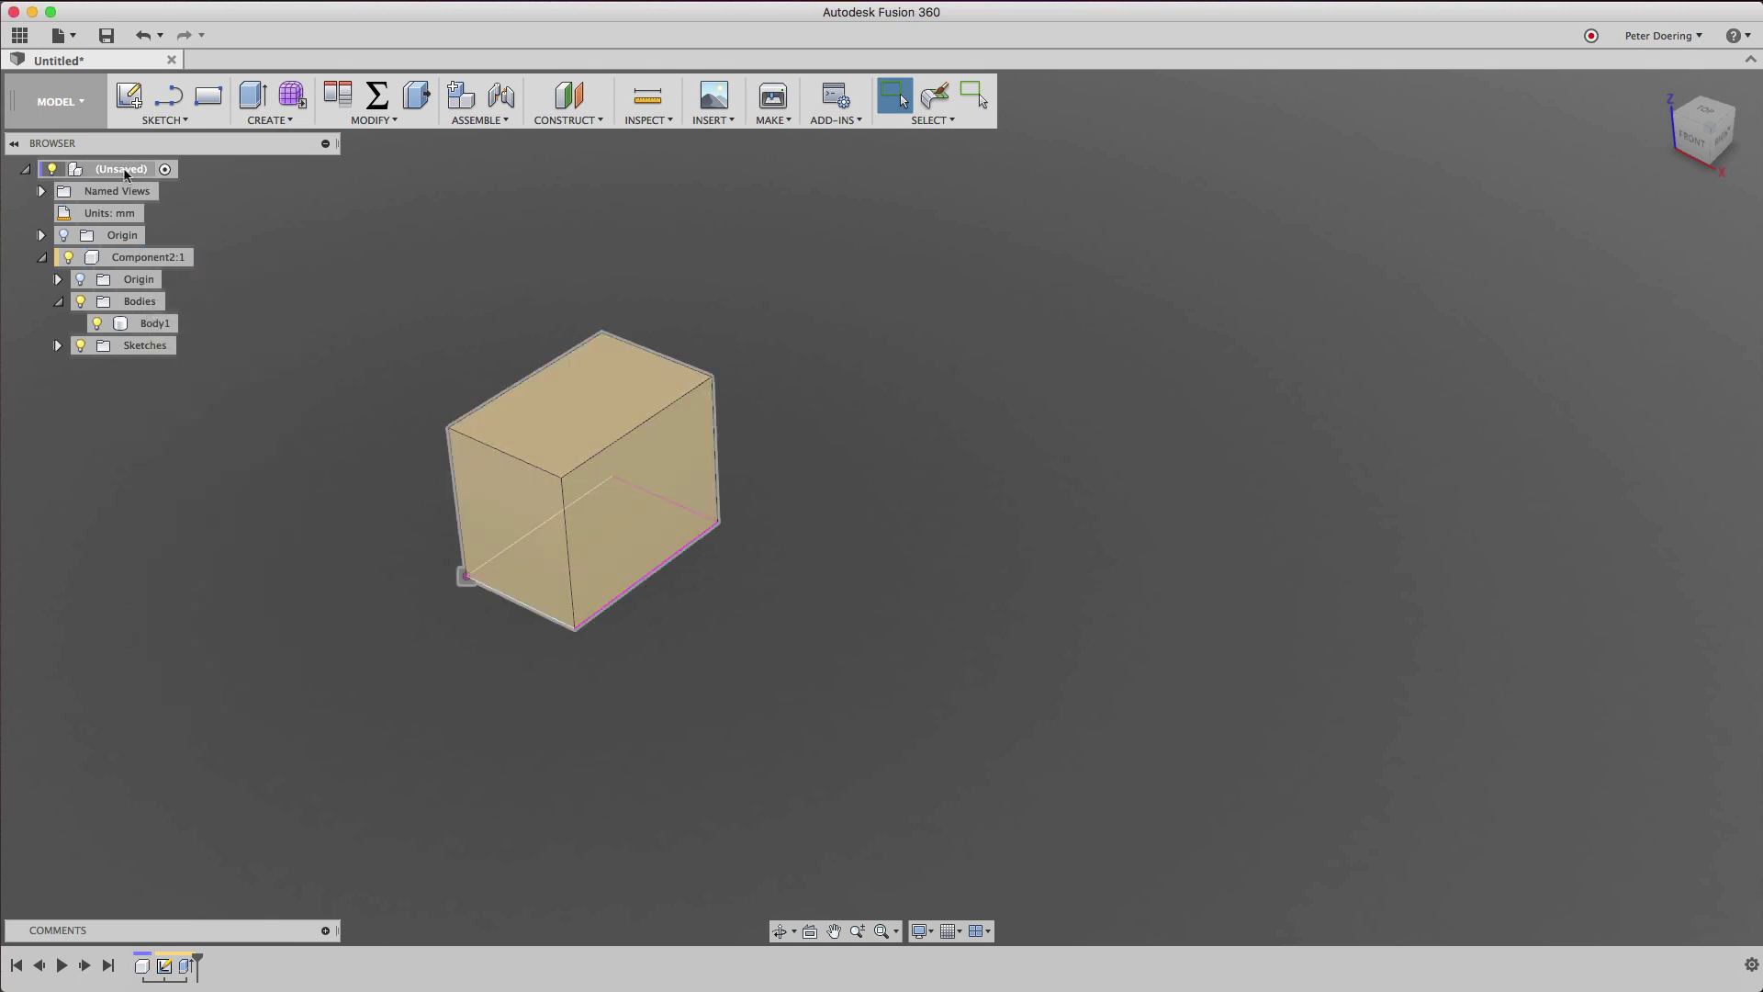
right_click(1283, 327)
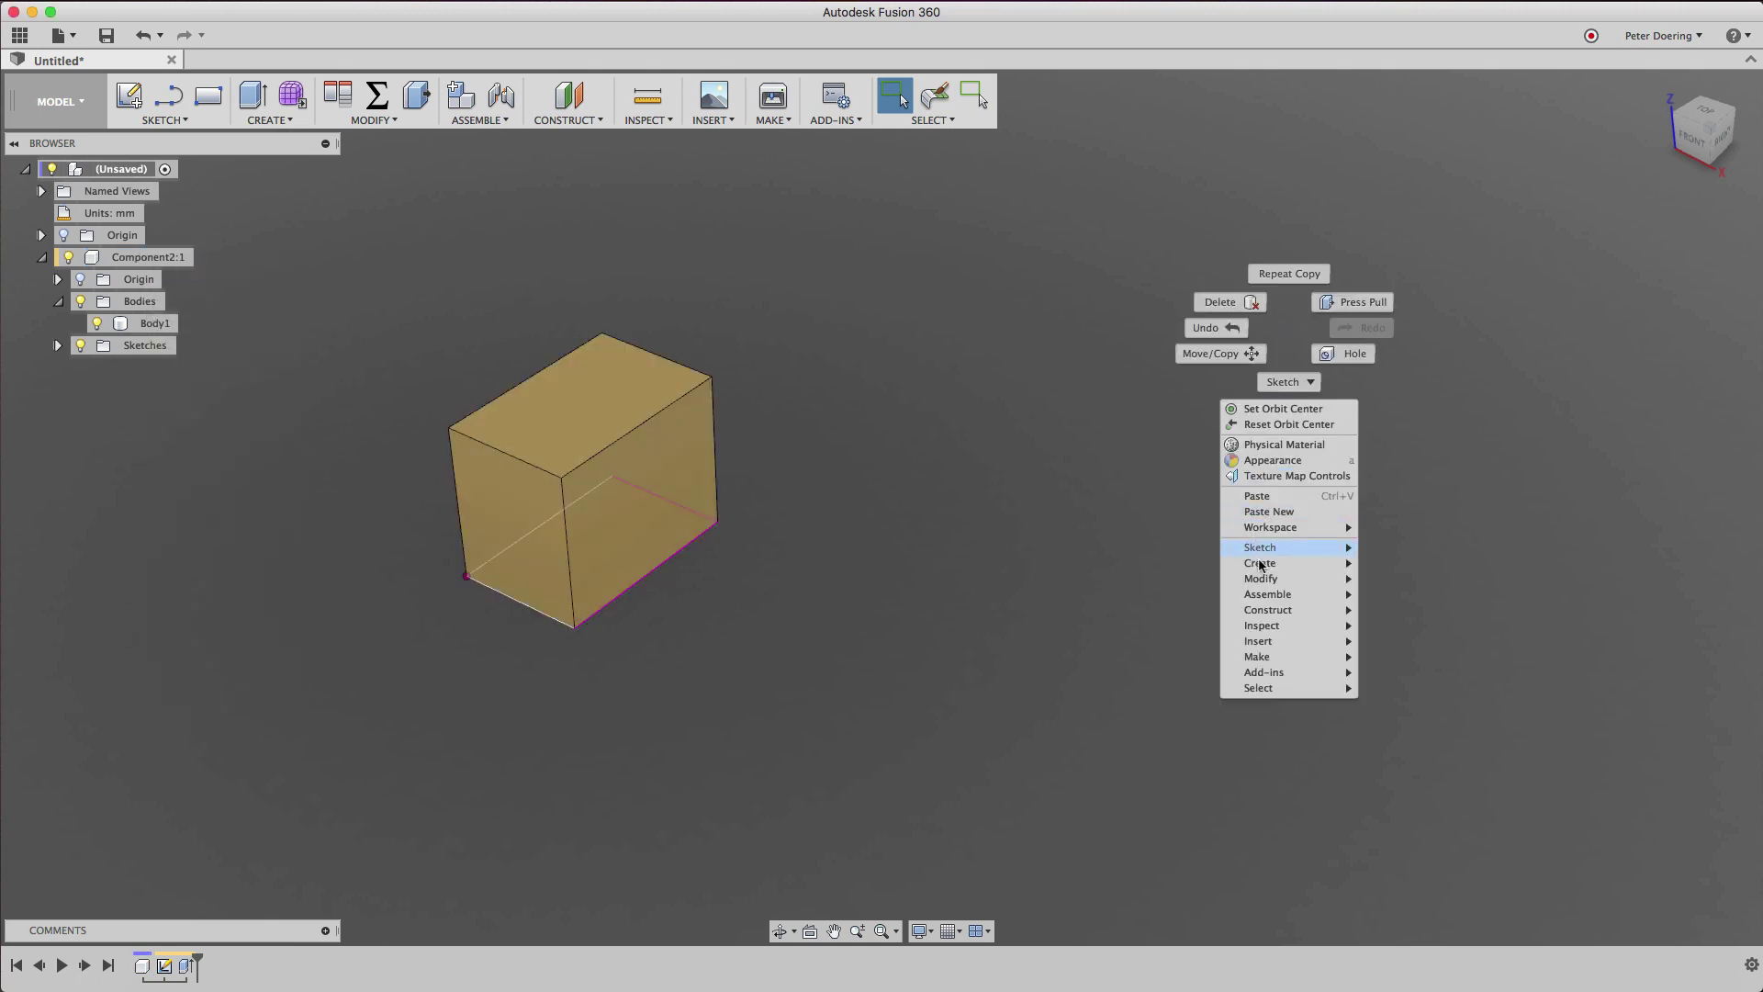
click(1260, 501)
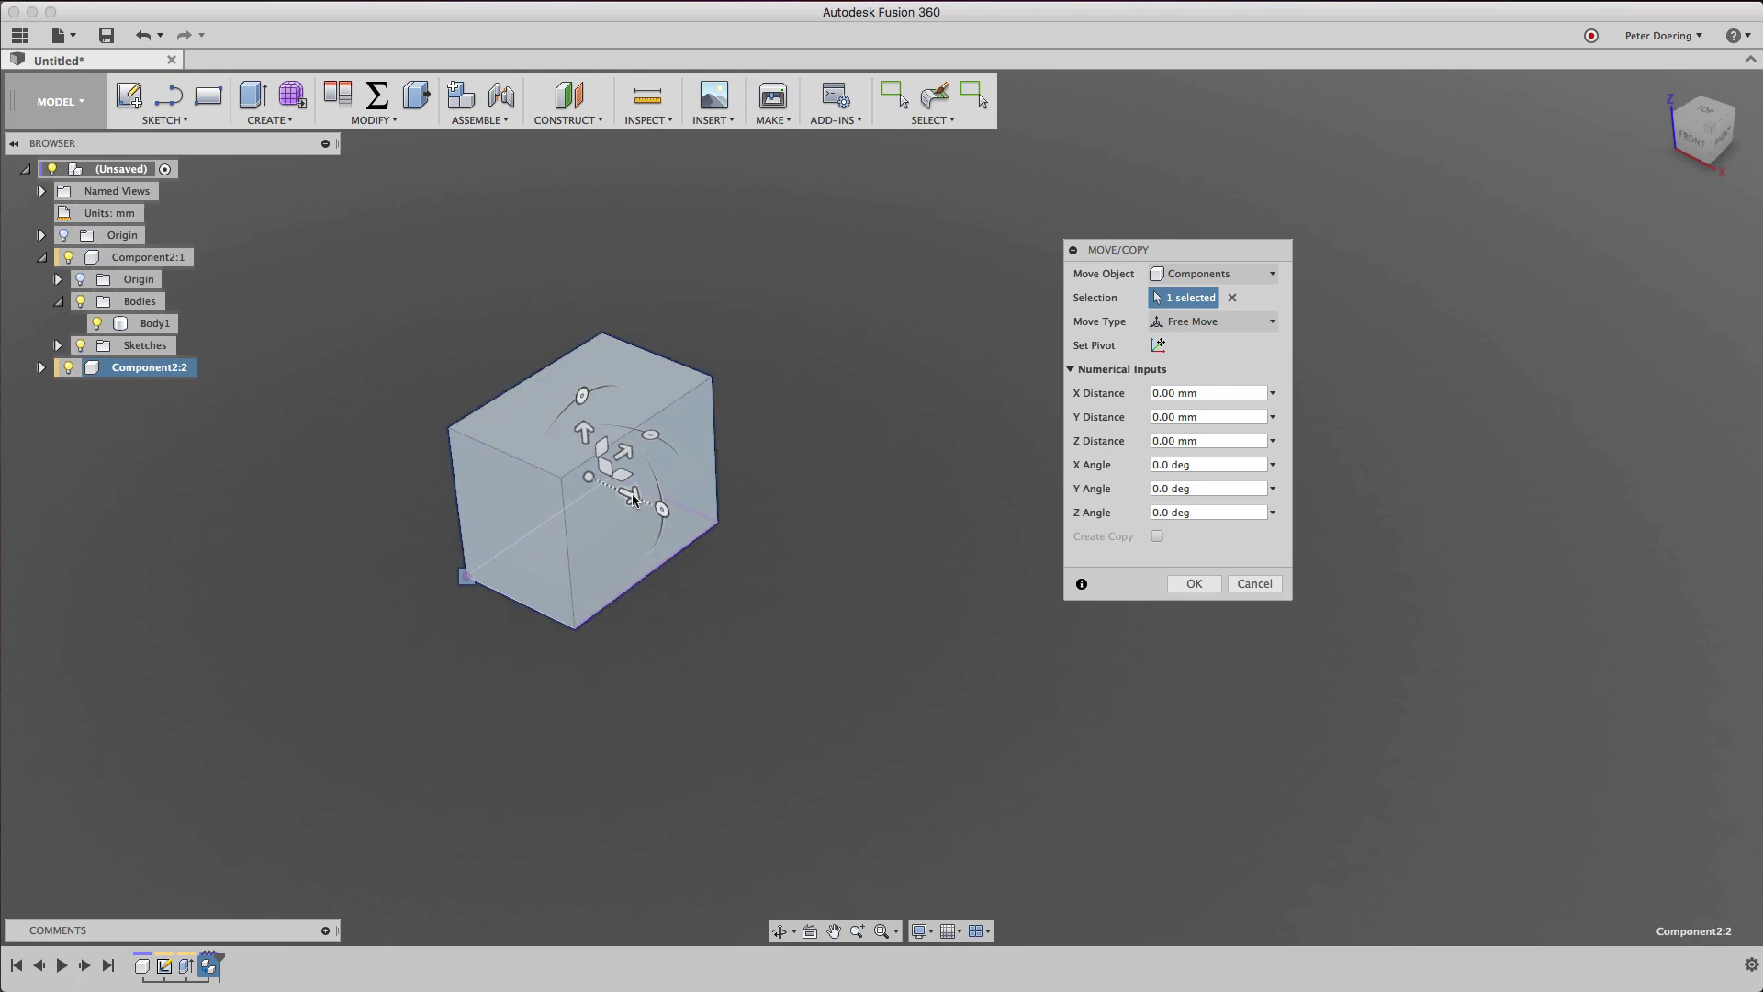
drag(657, 499, 956, 669)
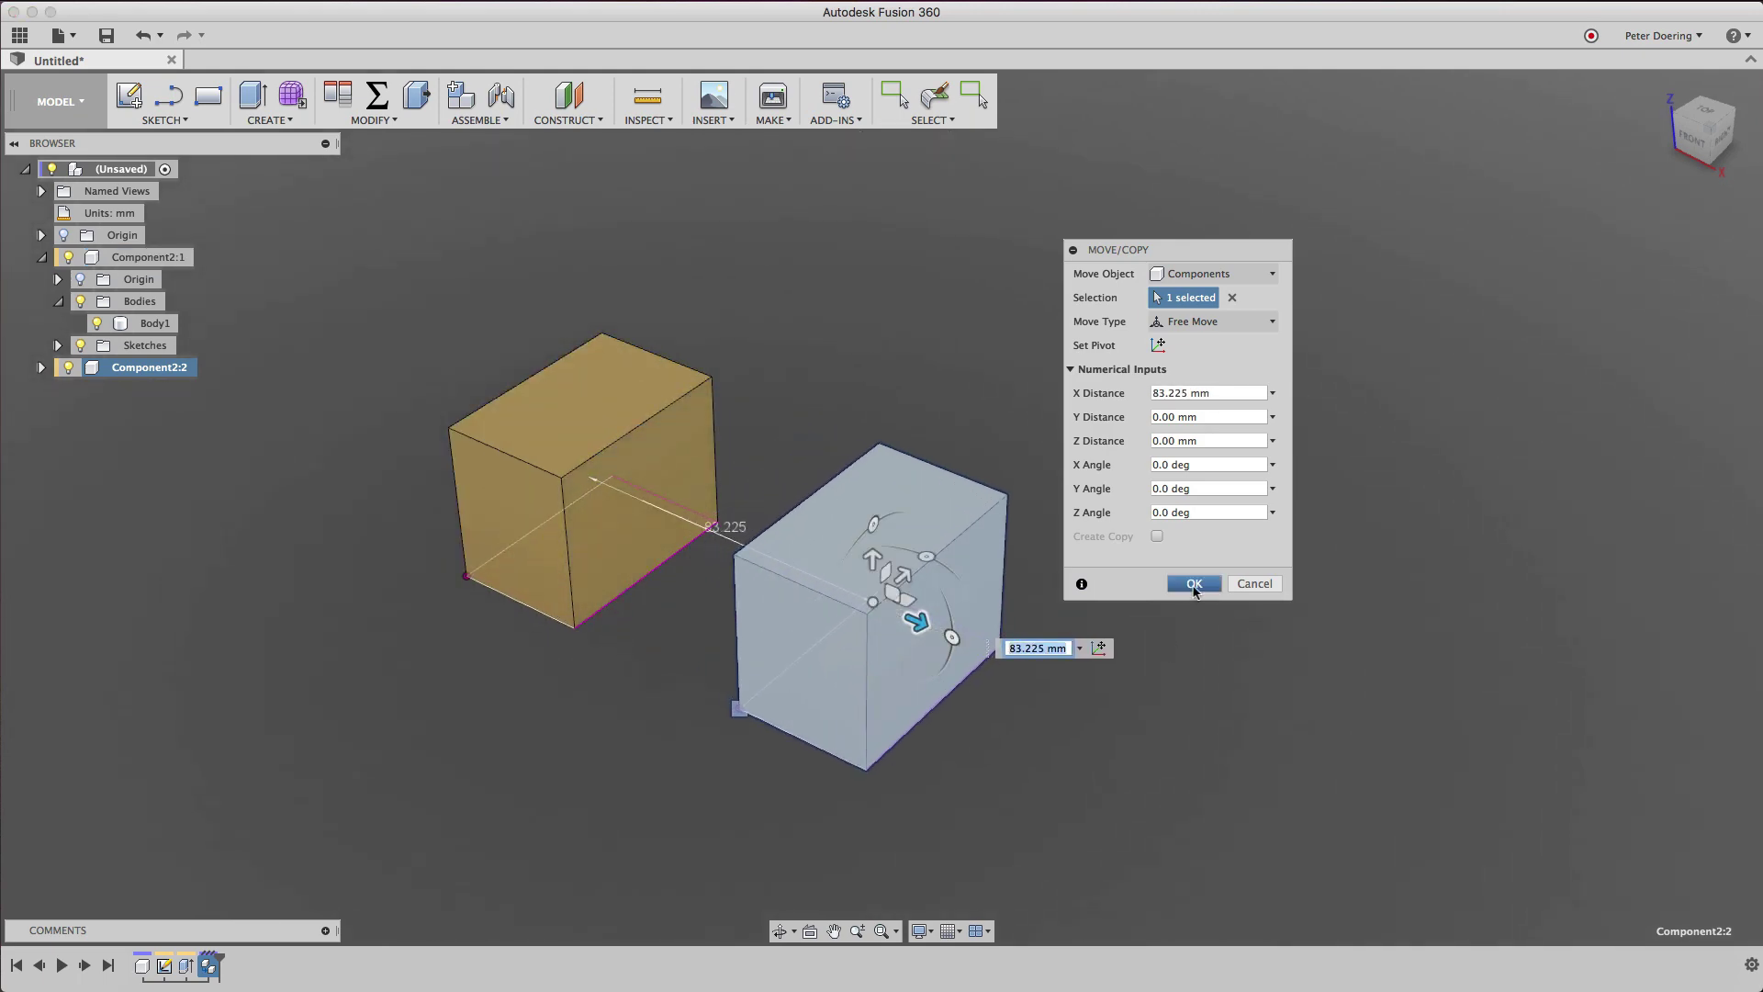
click(1194, 584)
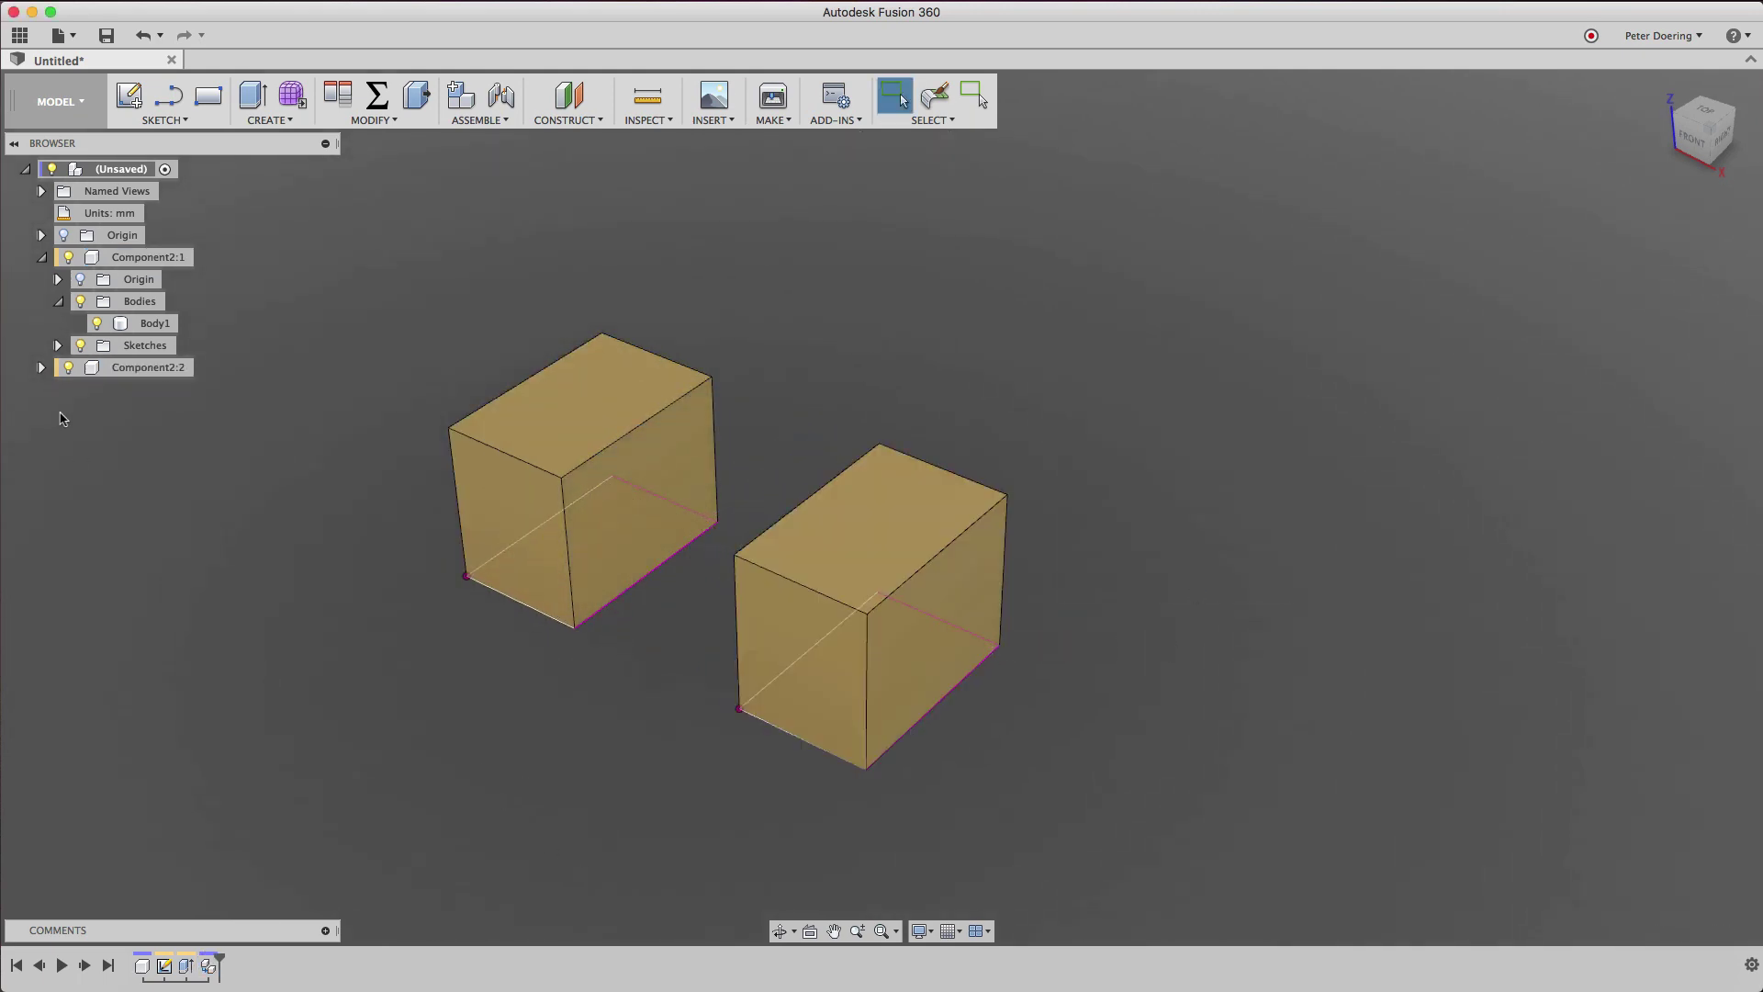
click(41, 368)
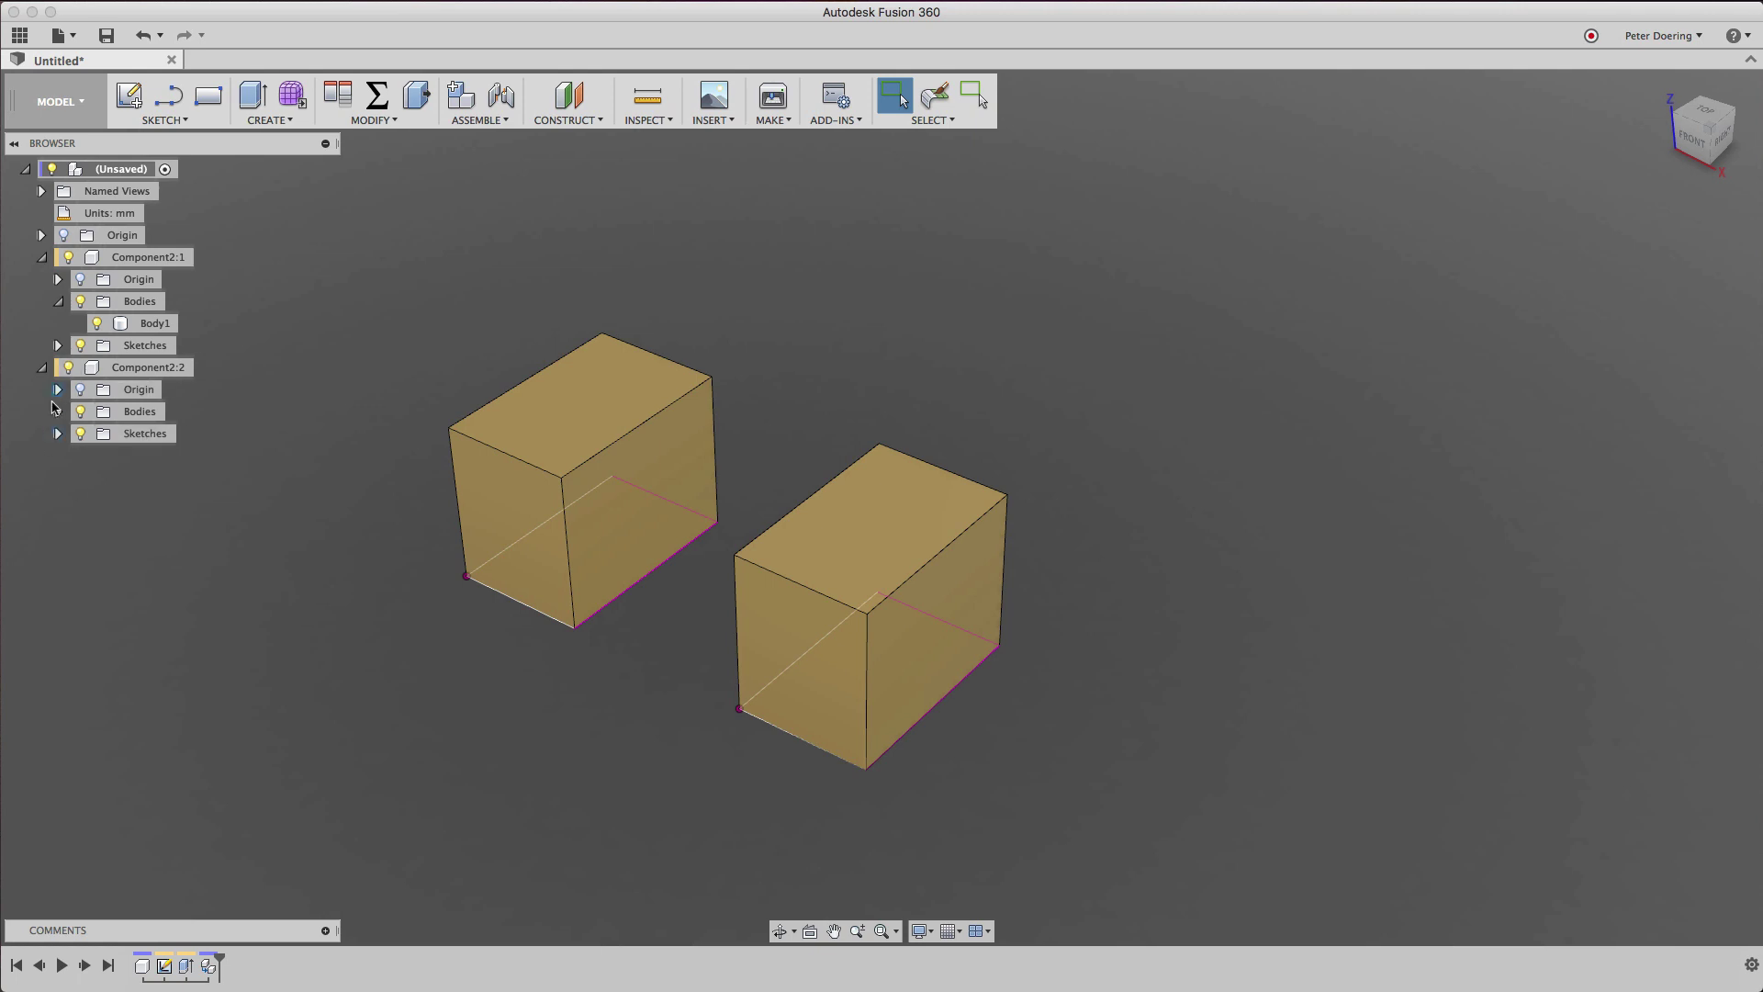
click(57, 435)
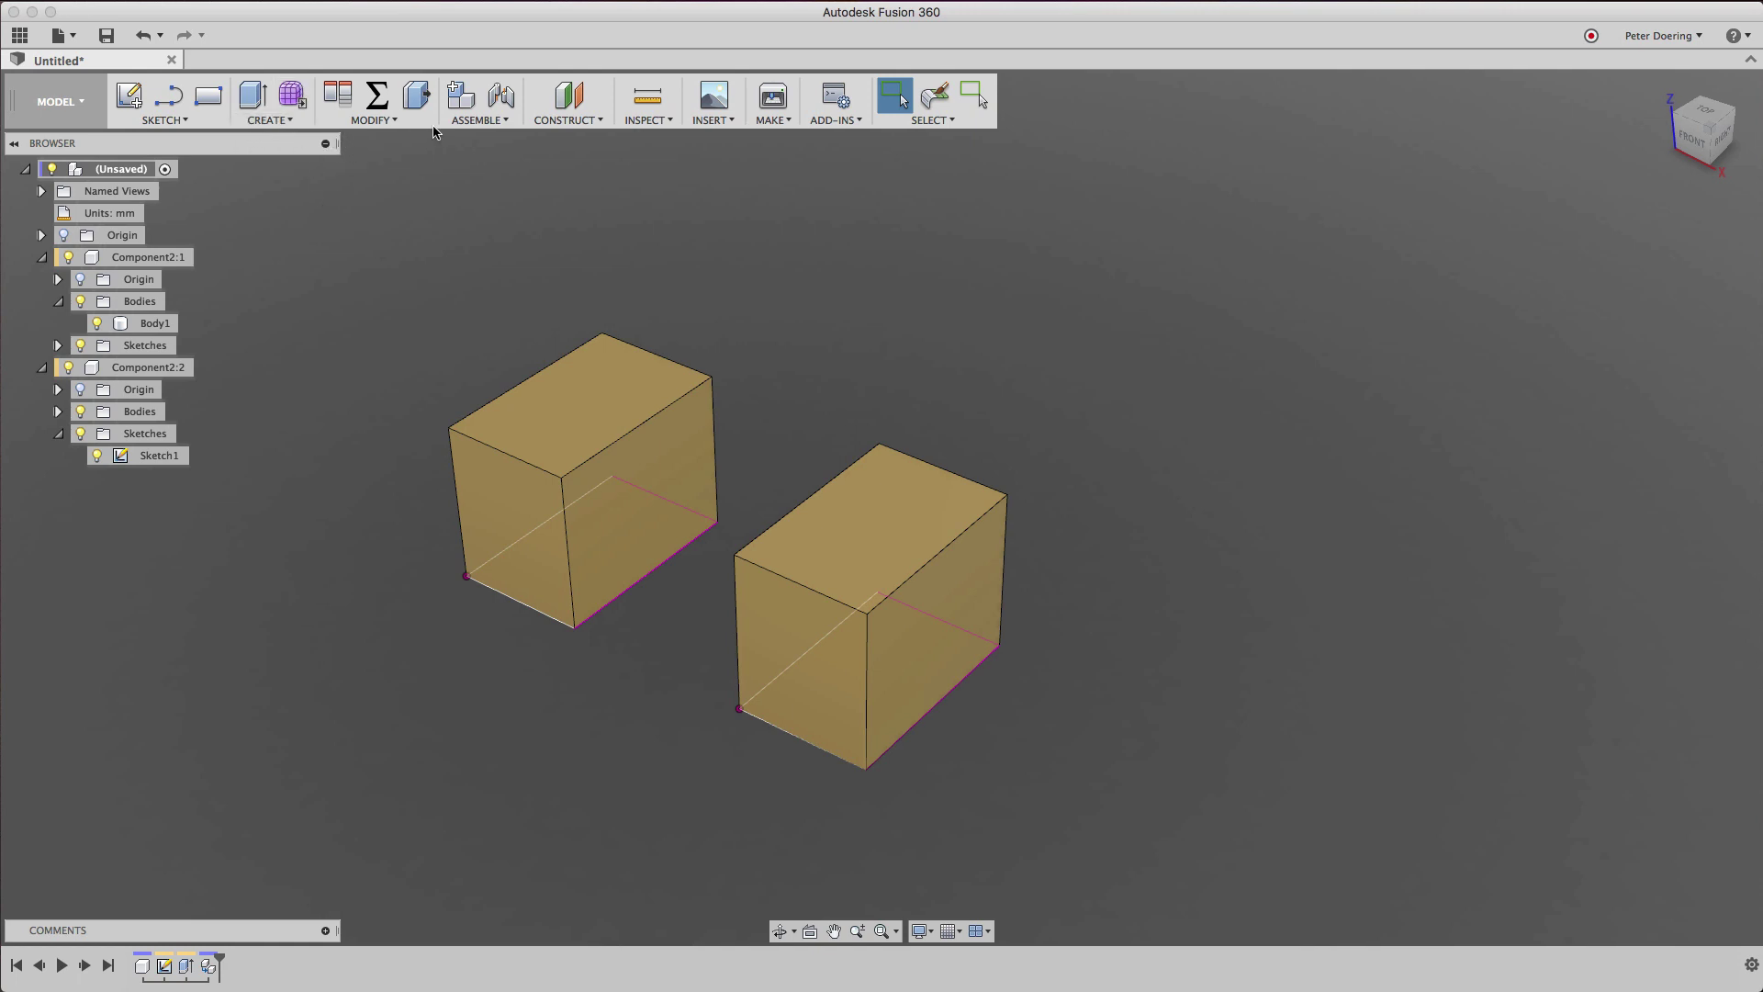
Preview a fillet of about 7.9 mm on the upper front edge of Component2:1's box and cancel it.
click(416, 96)
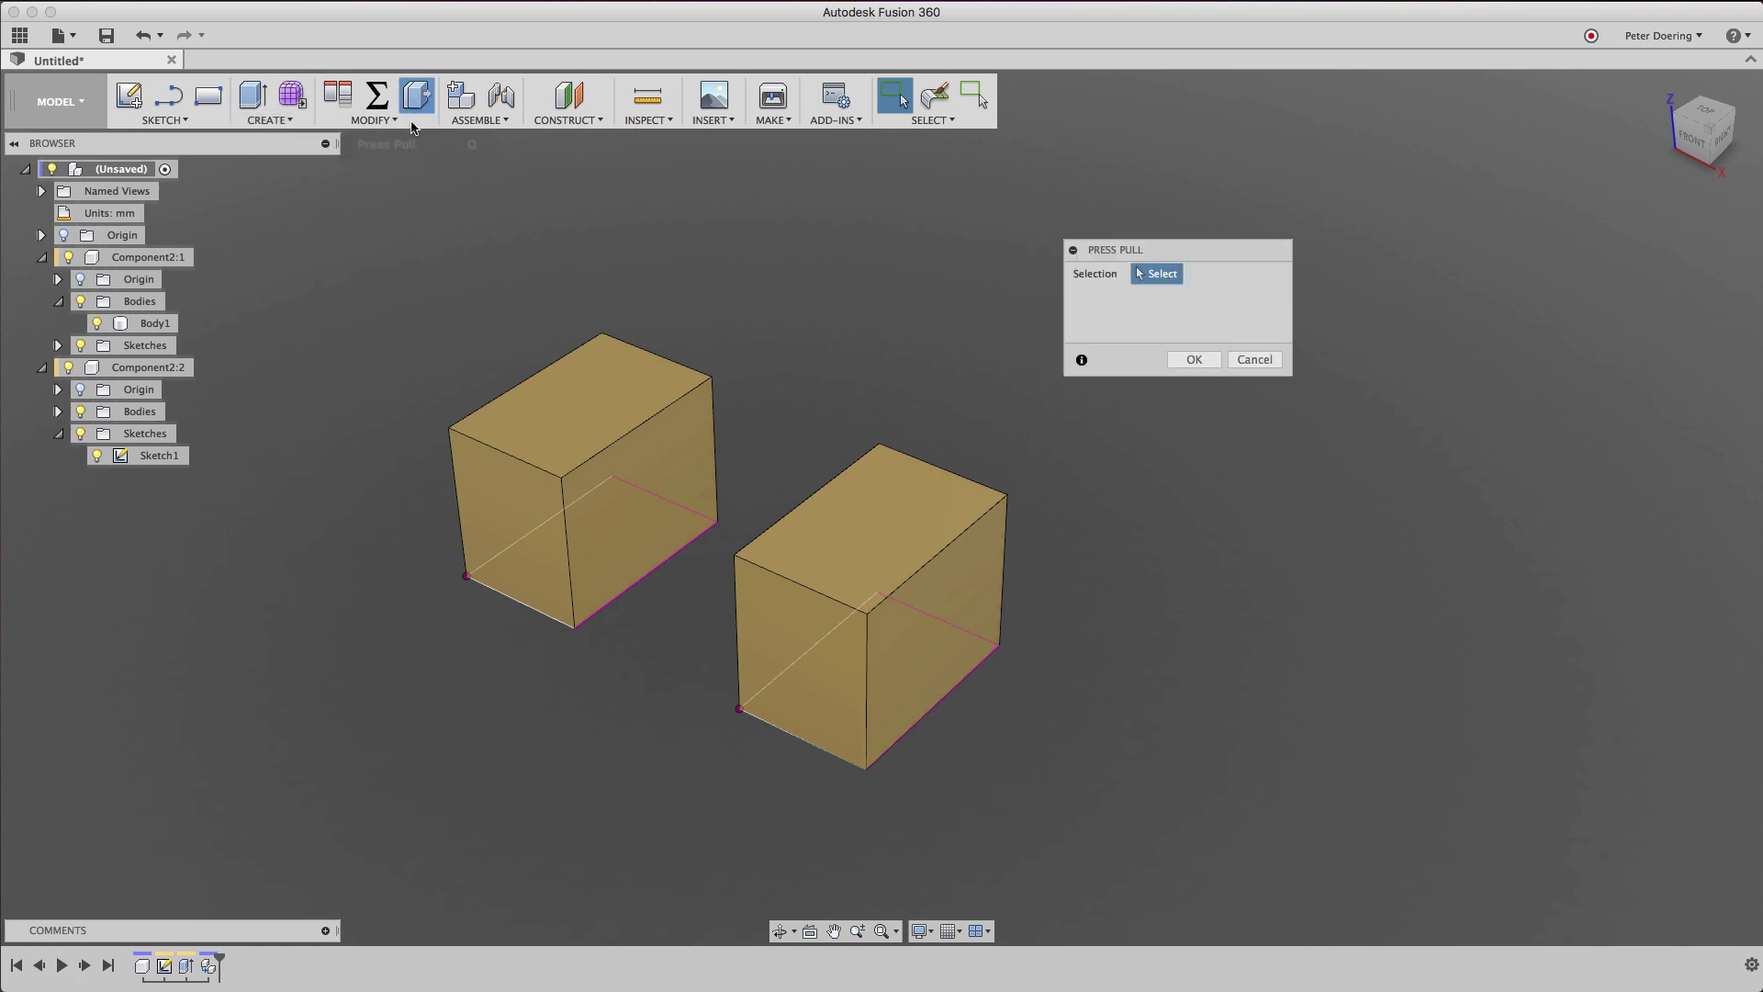
click(501, 450)
drag(476, 445, 494, 447)
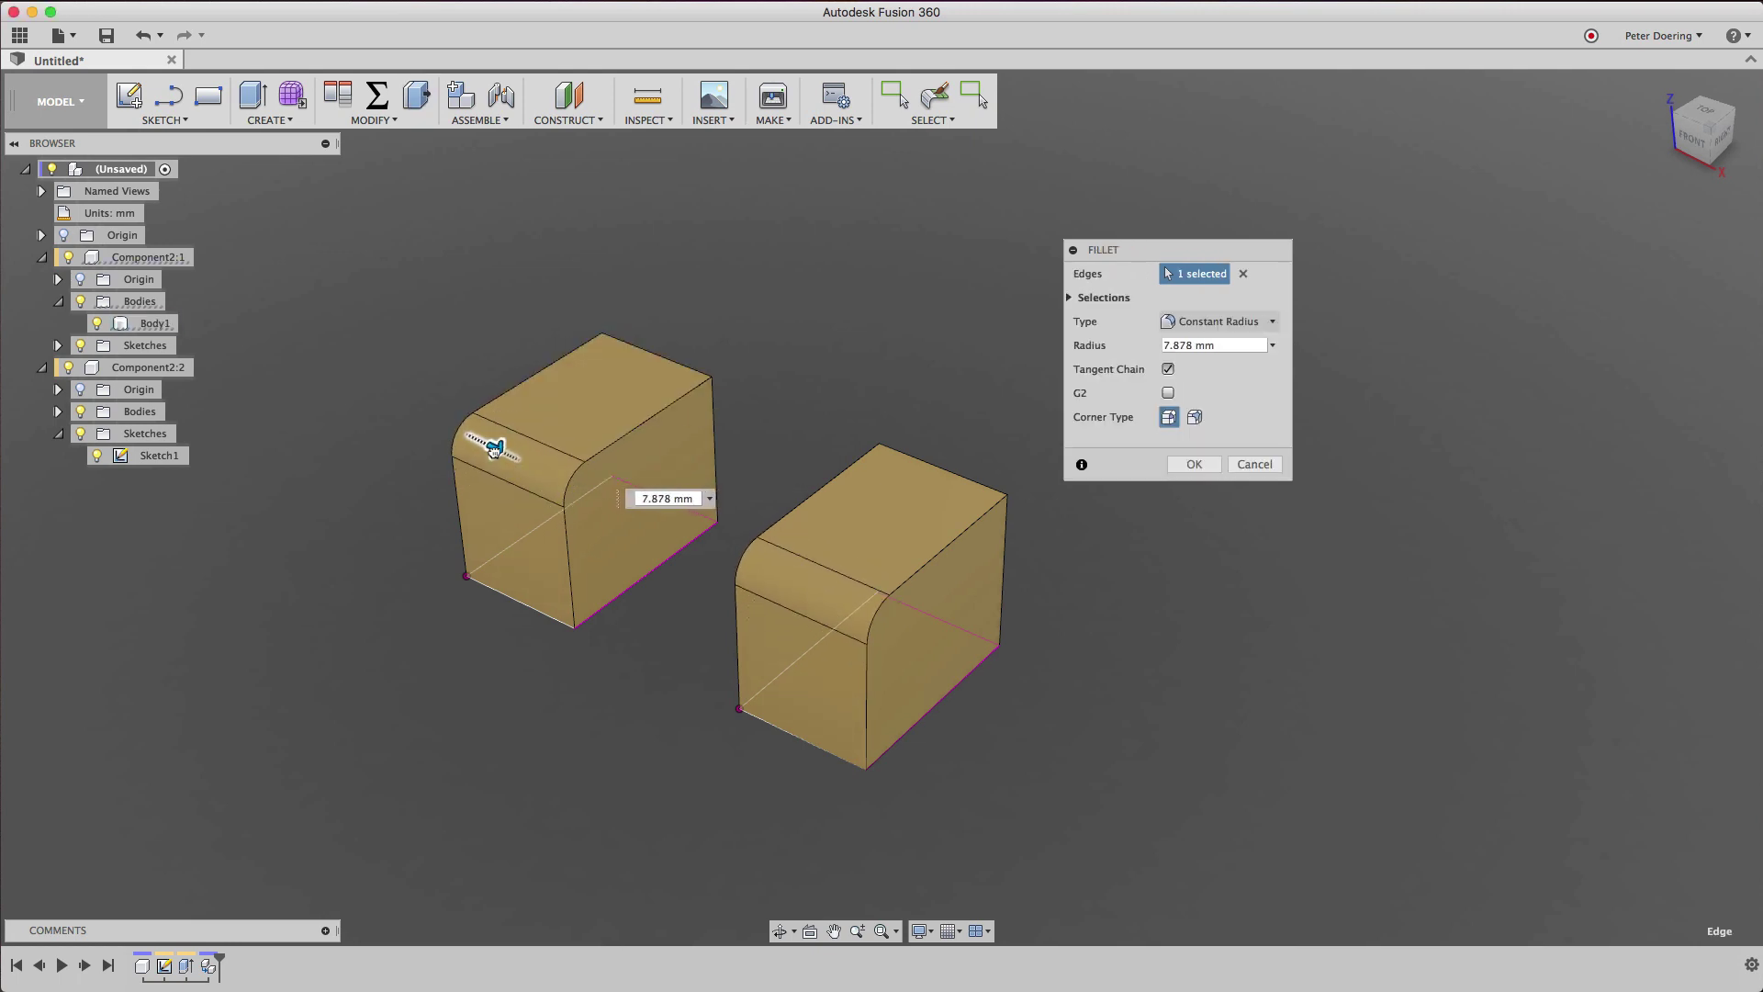
click(1253, 463)
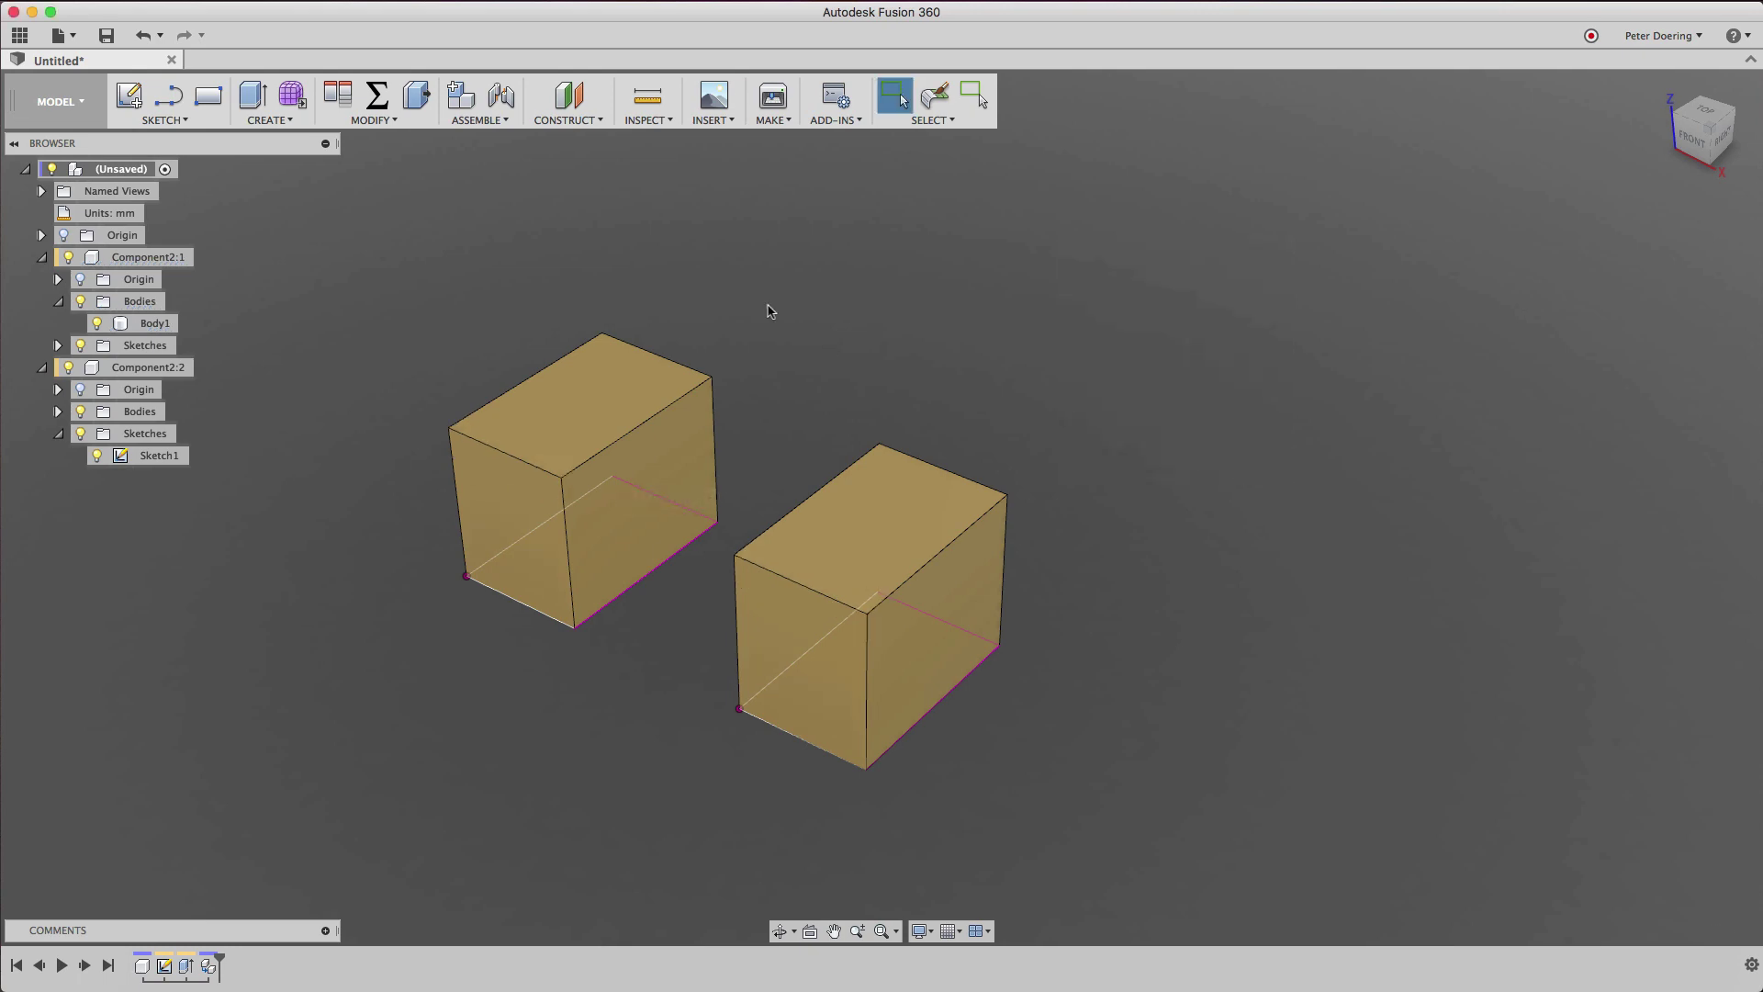
Preview a fillet of about 5.9 mm on the upper front edge of the pasted copy's box and cancel it.
key(q)
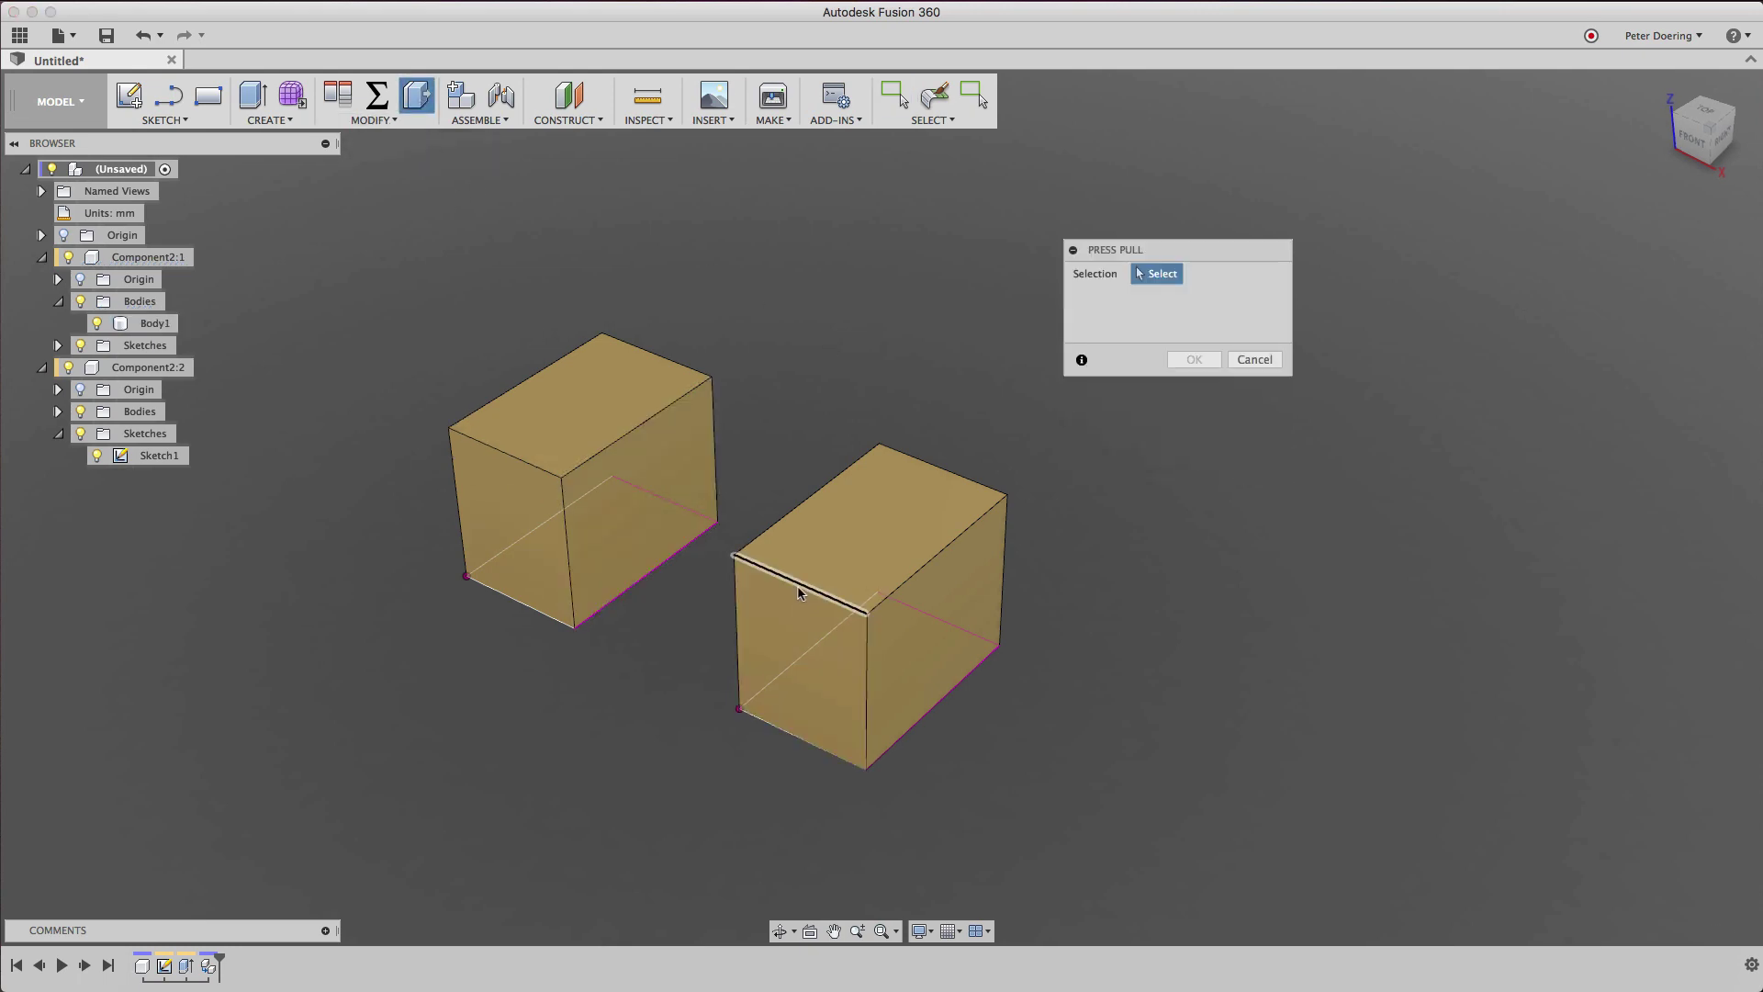
click(798, 585)
drag(798, 585, 801, 584)
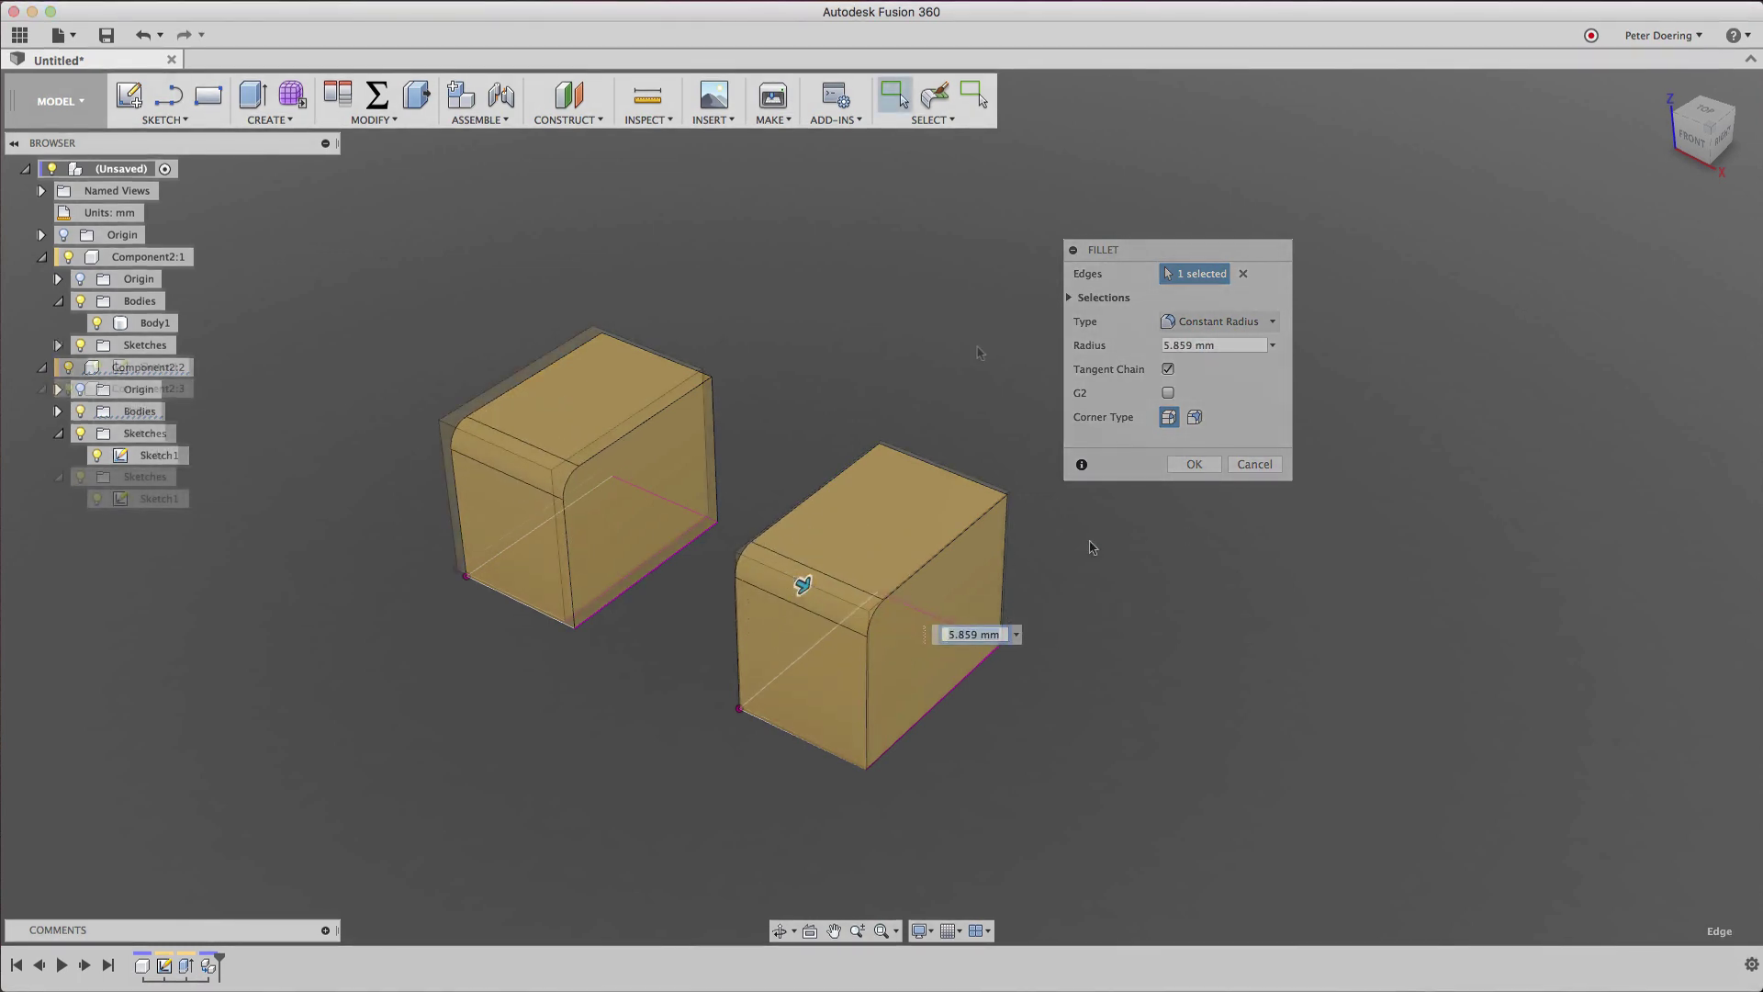
click(1254, 463)
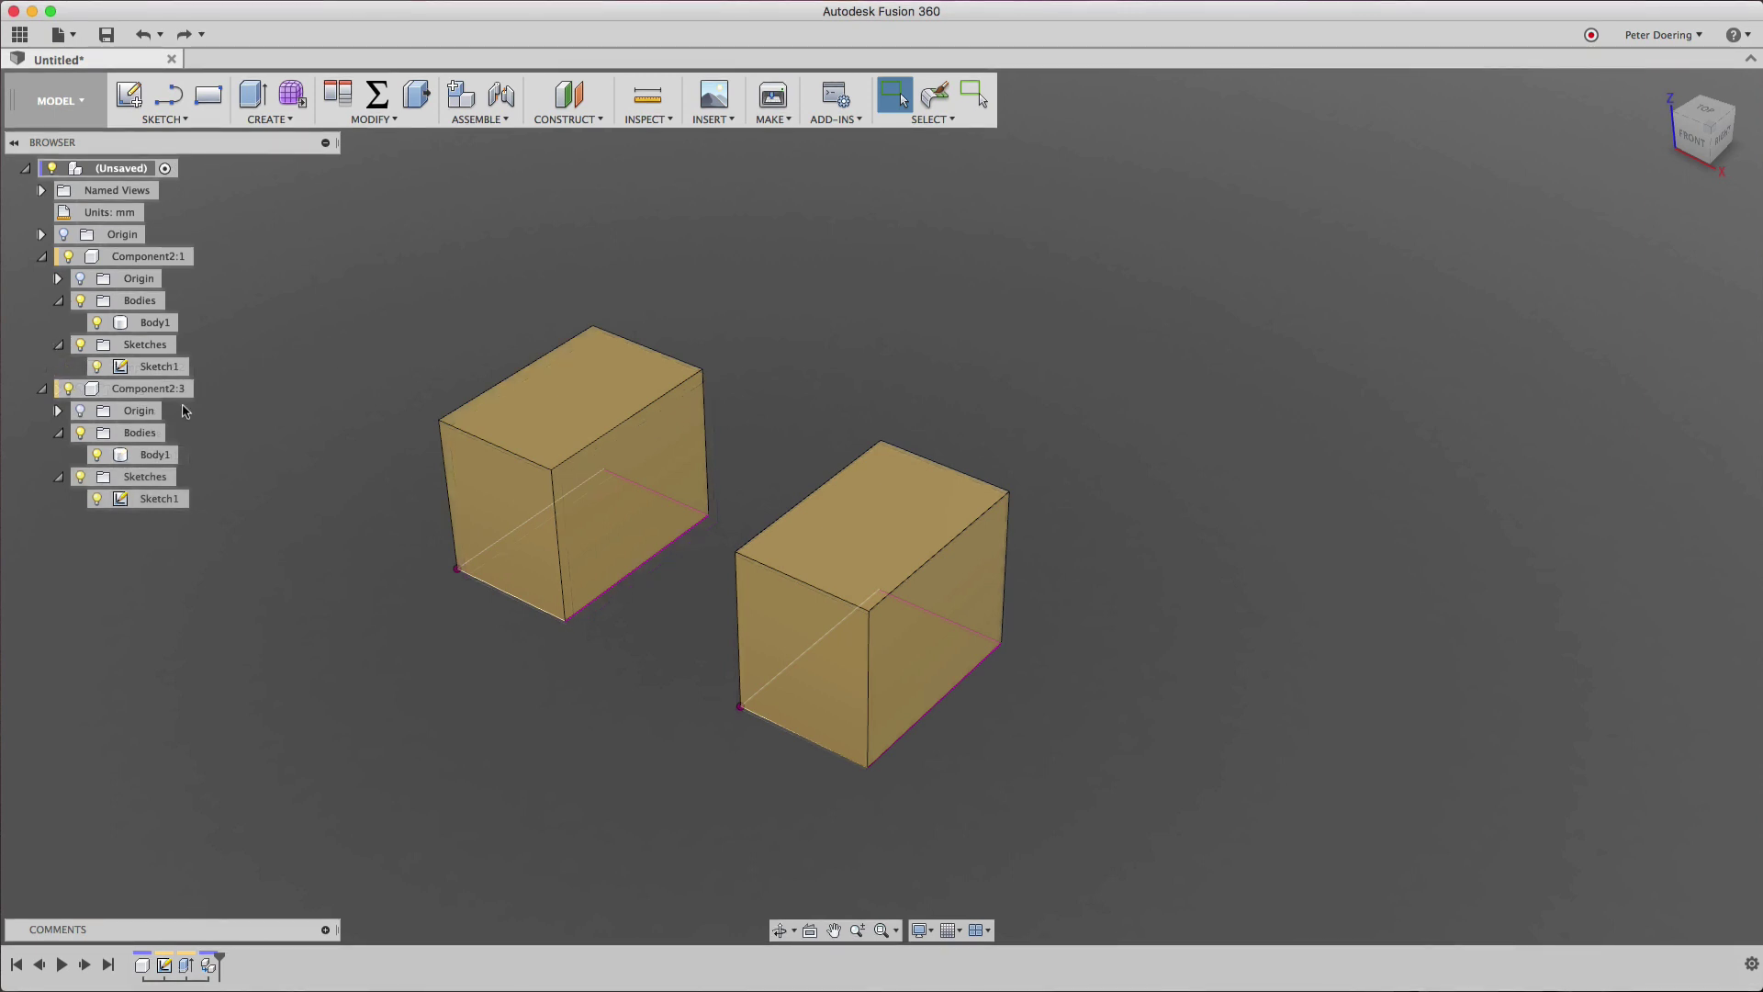
Replace Component2:3 with an independent copy of Component2:1 made with Paste New, moved about 74.3 mm along X.
right_click(149, 390)
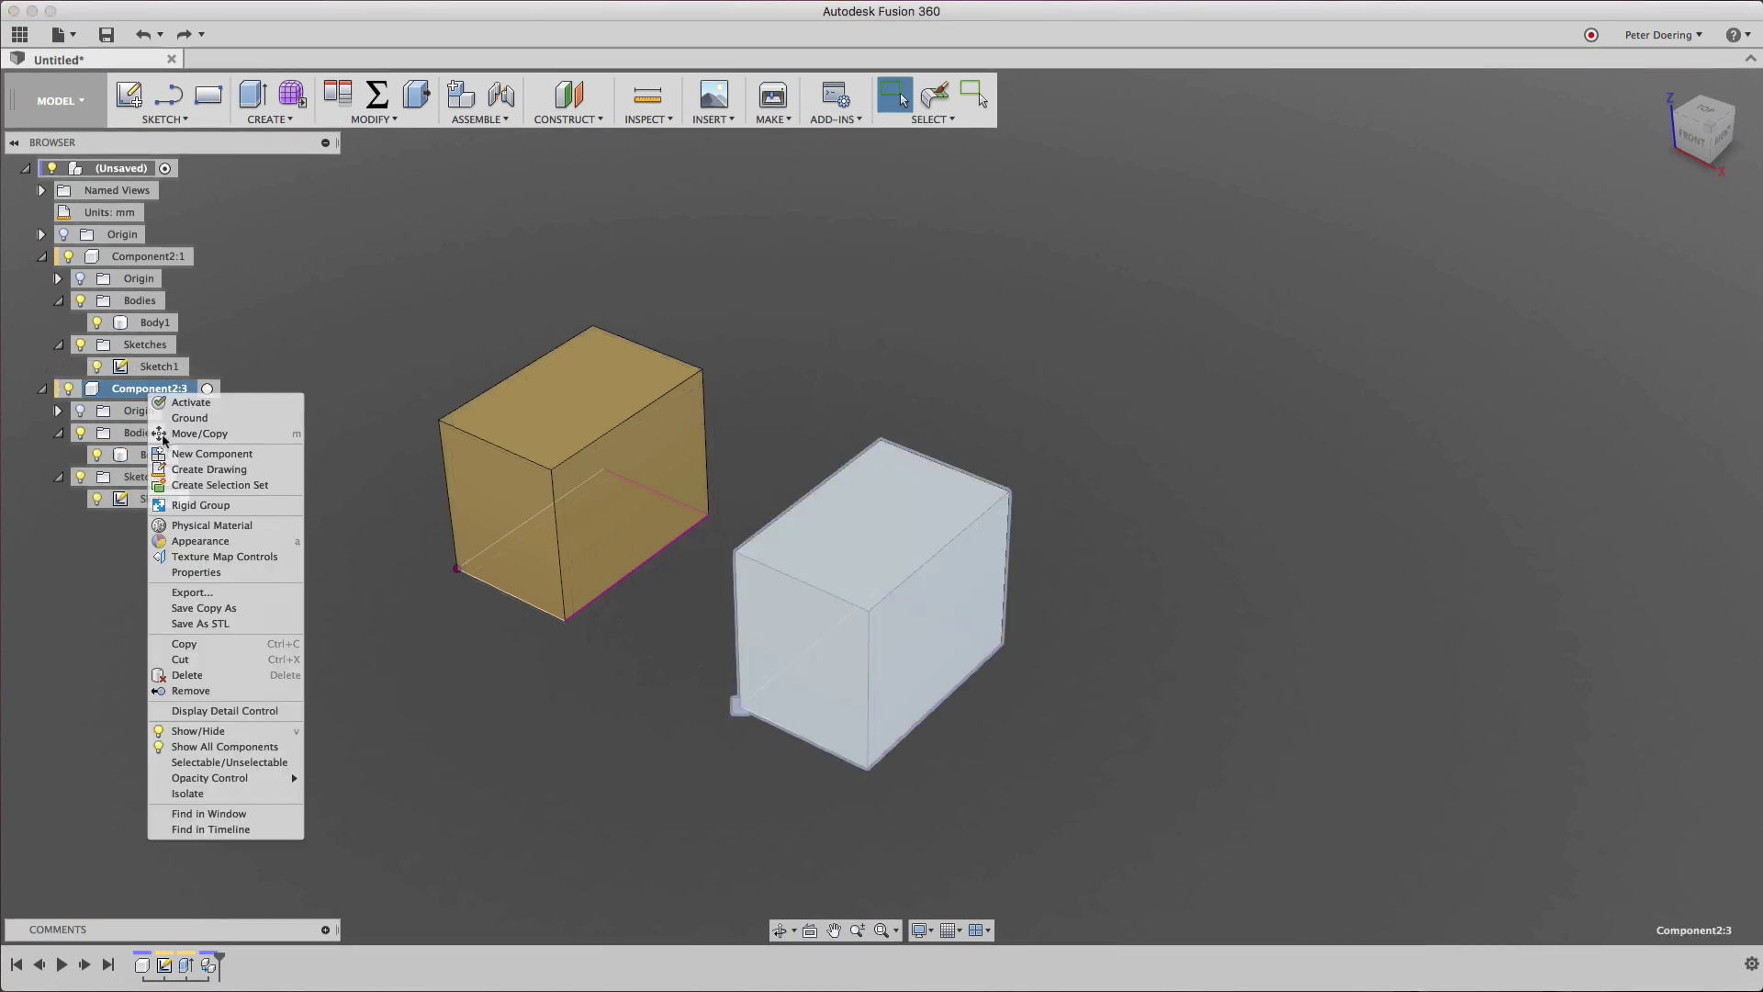
click(201, 677)
right_click(135, 259)
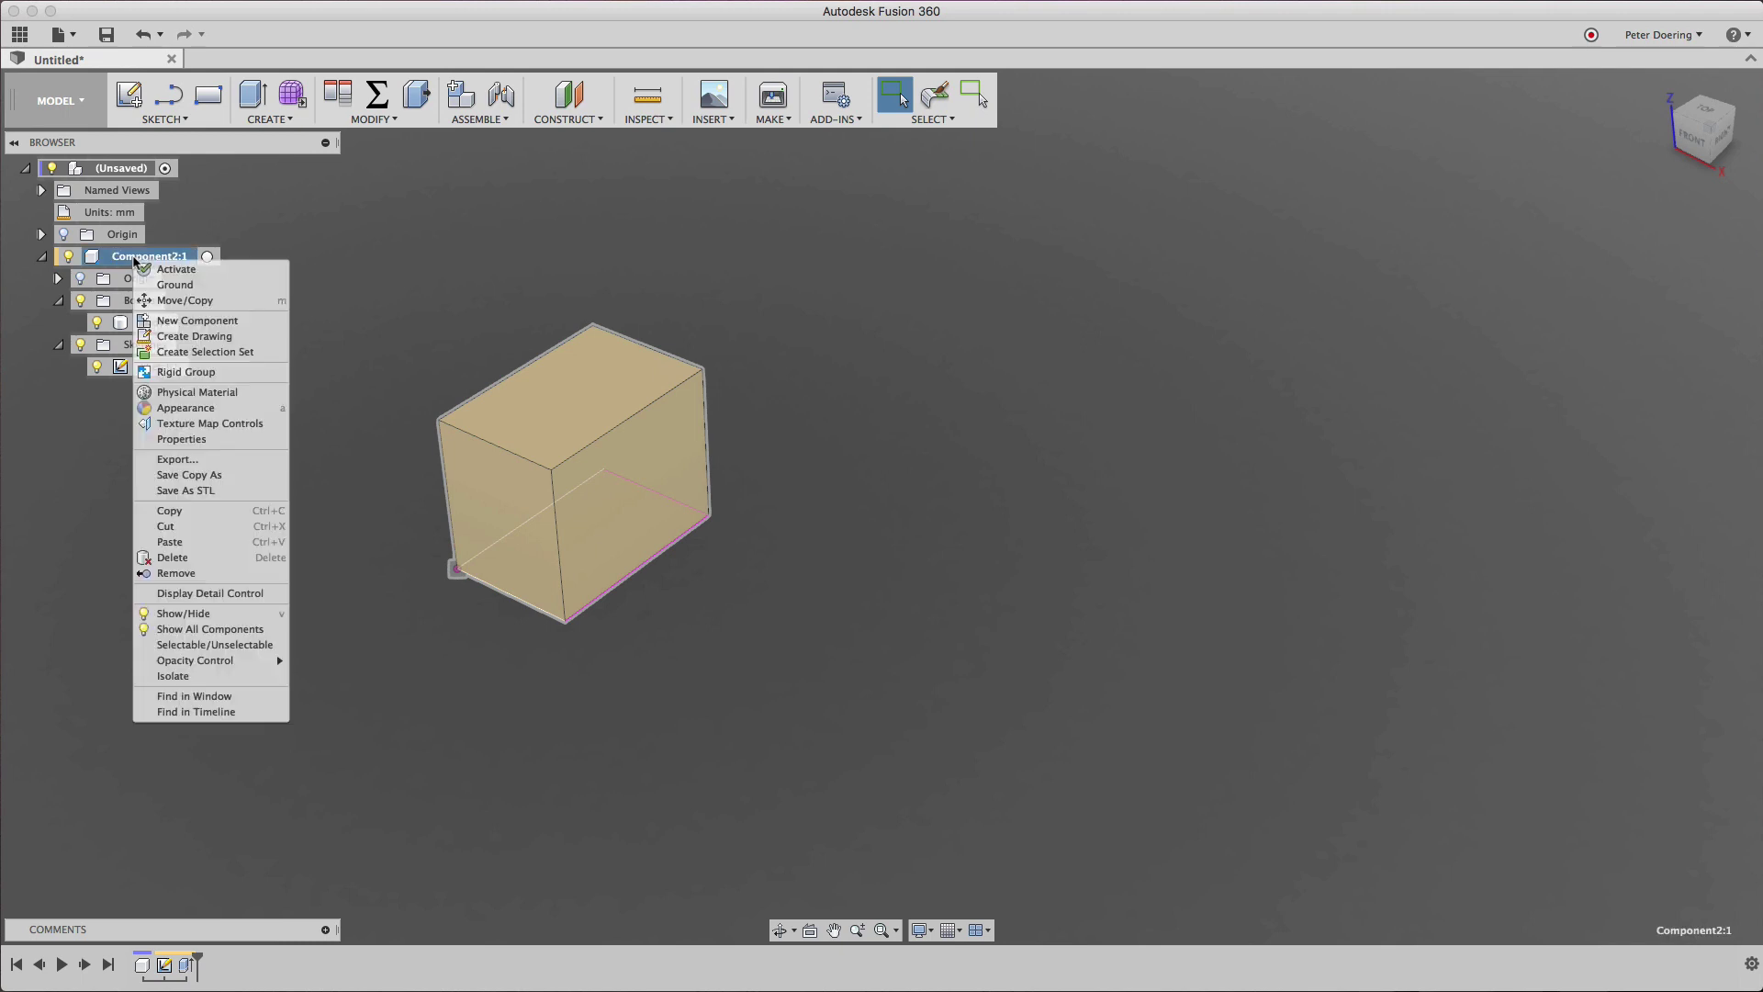
click(185, 513)
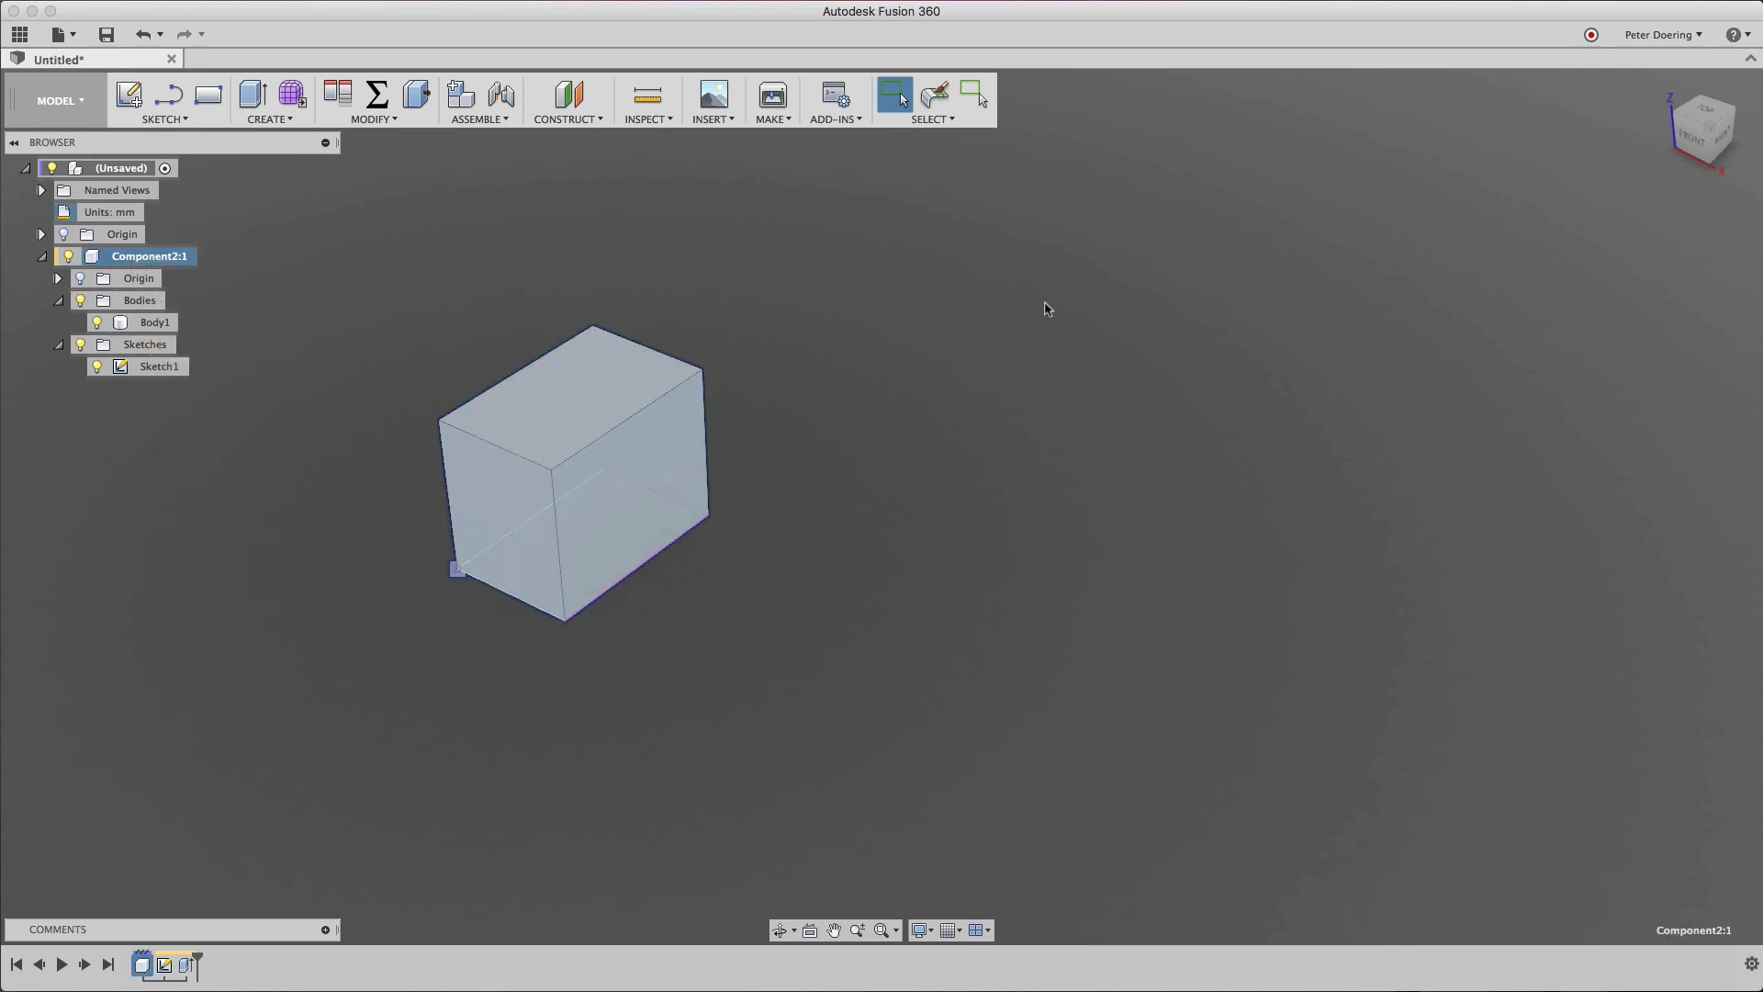
right_click(1293, 307)
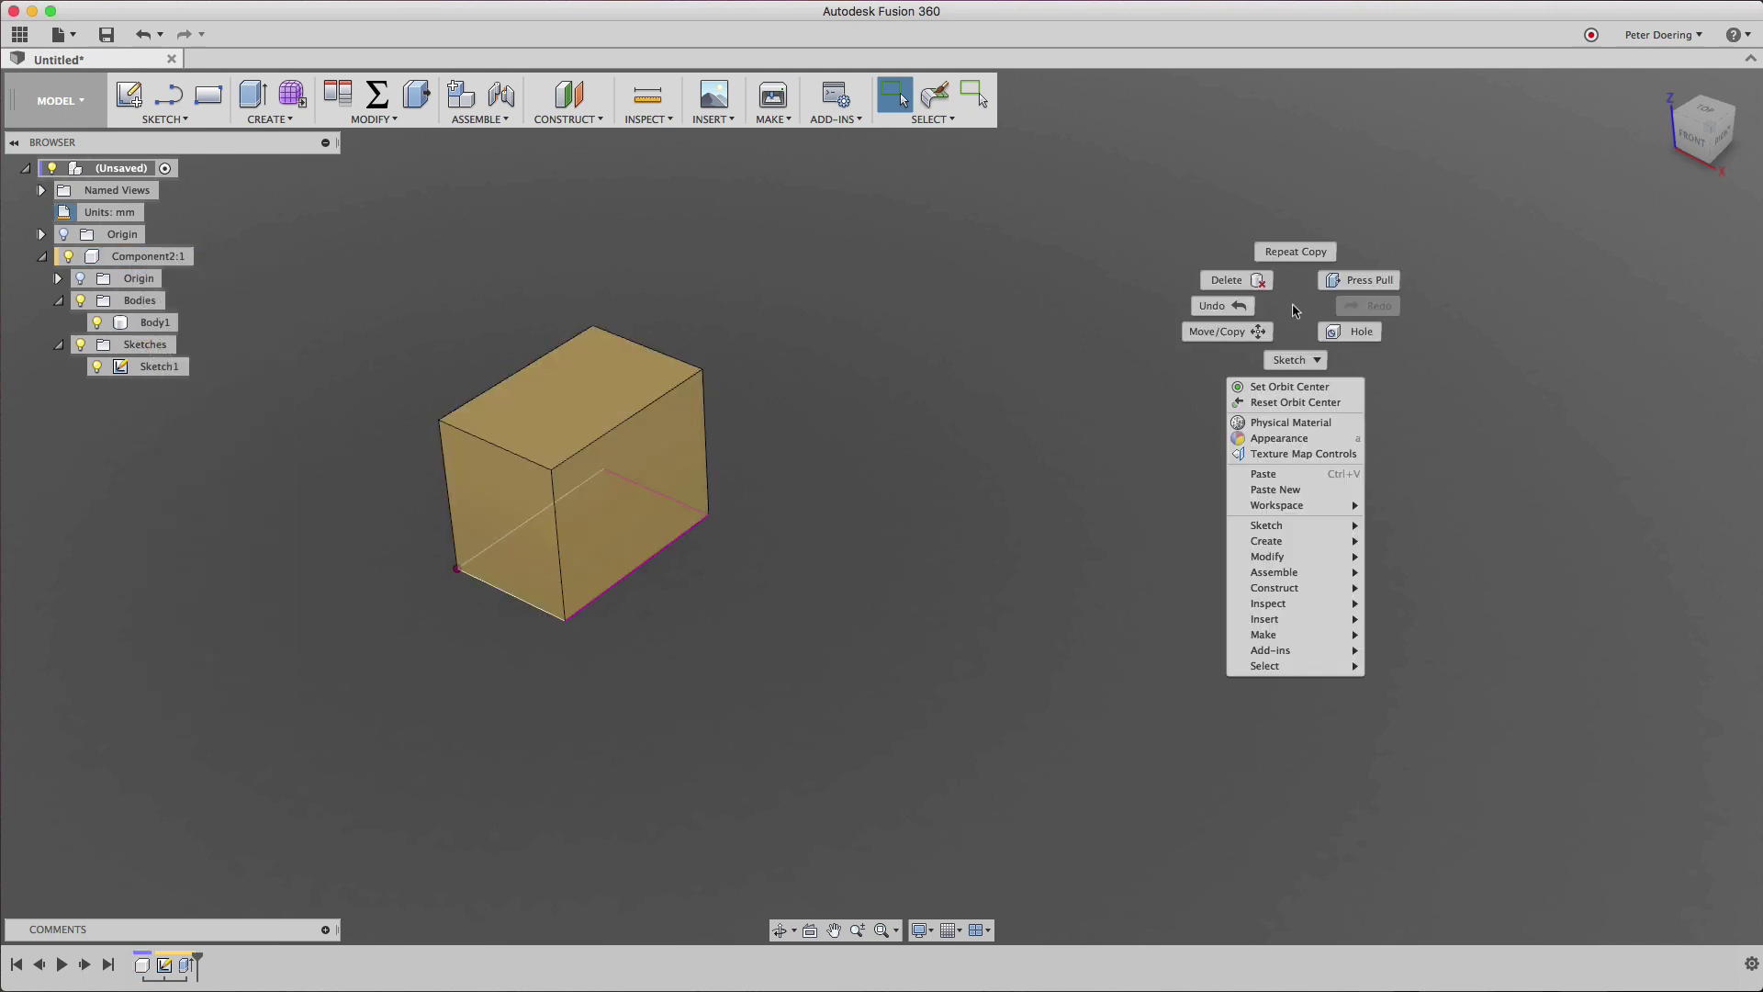
click(1272, 492)
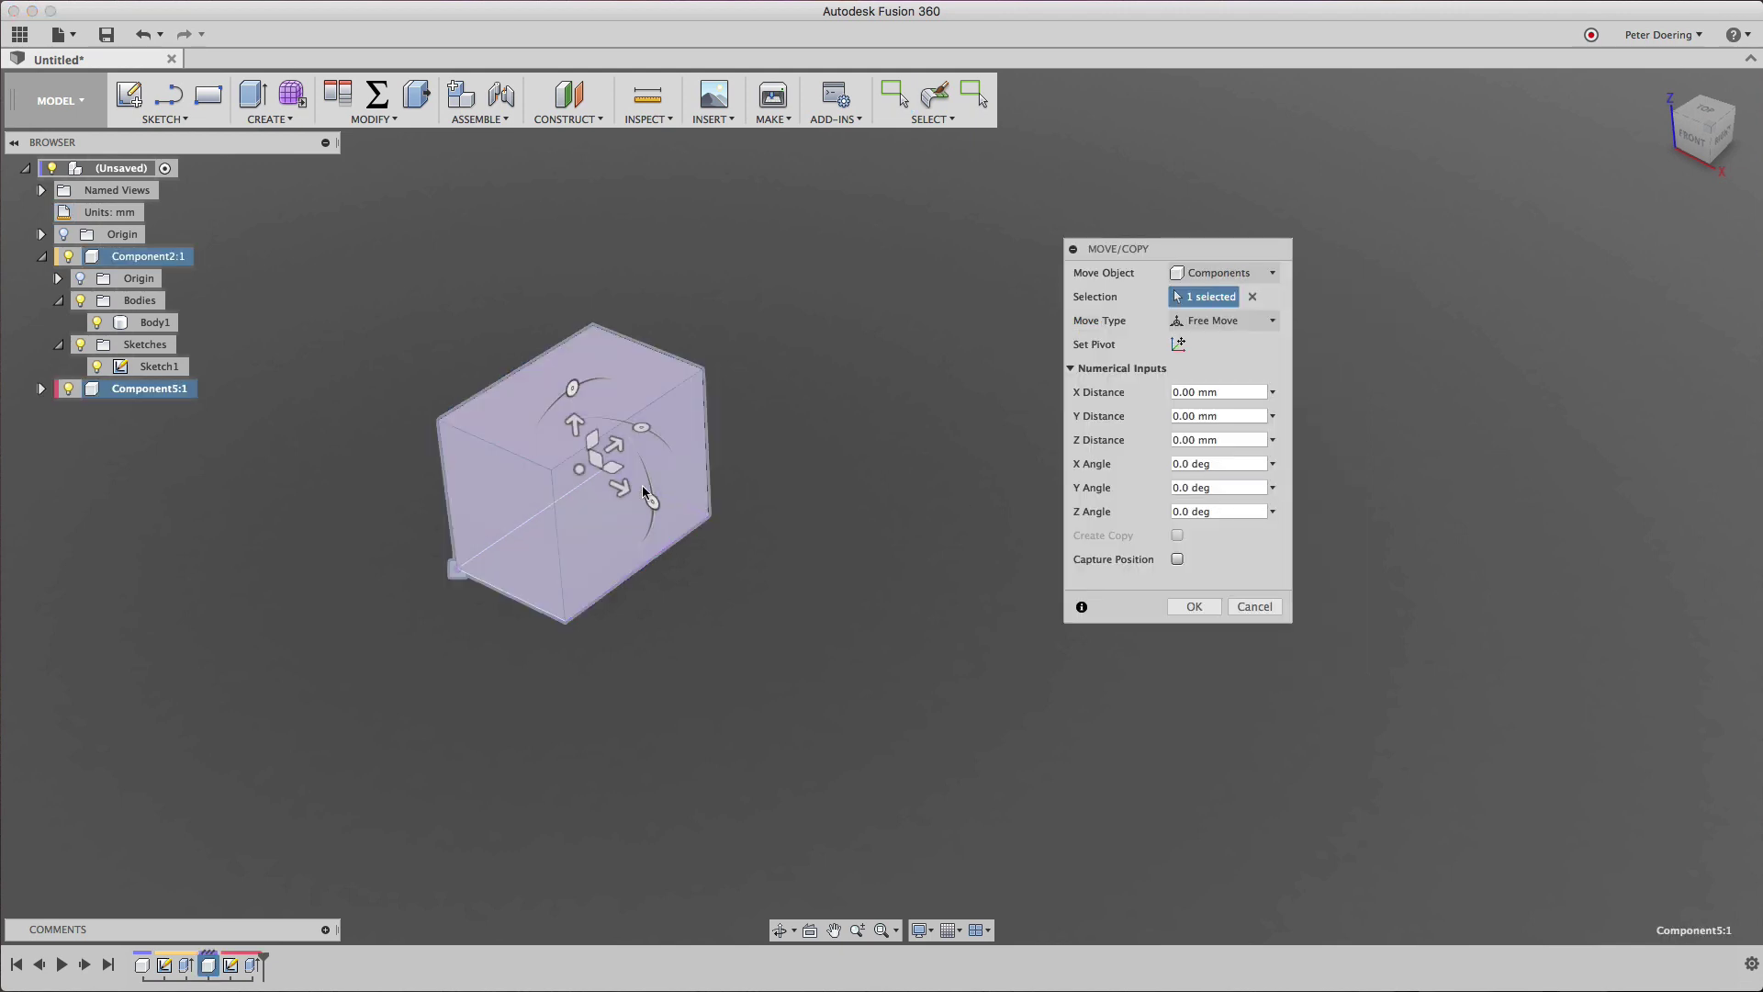
drag(624, 488, 904, 606)
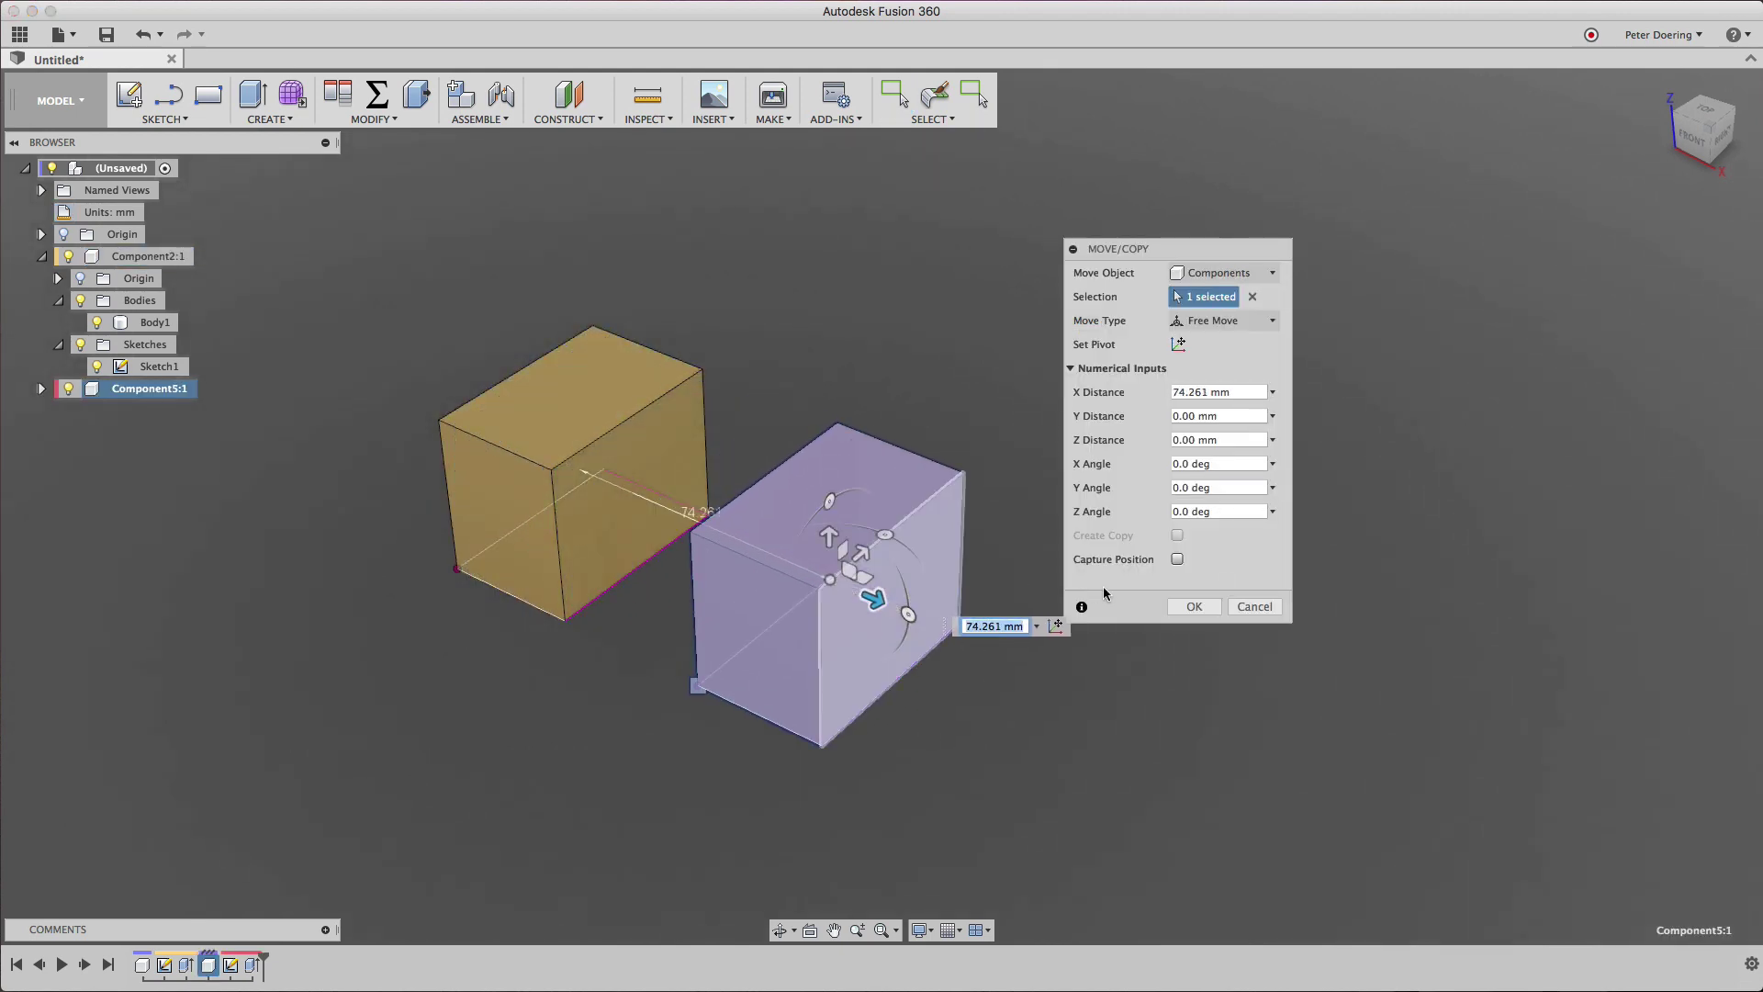
click(1193, 606)
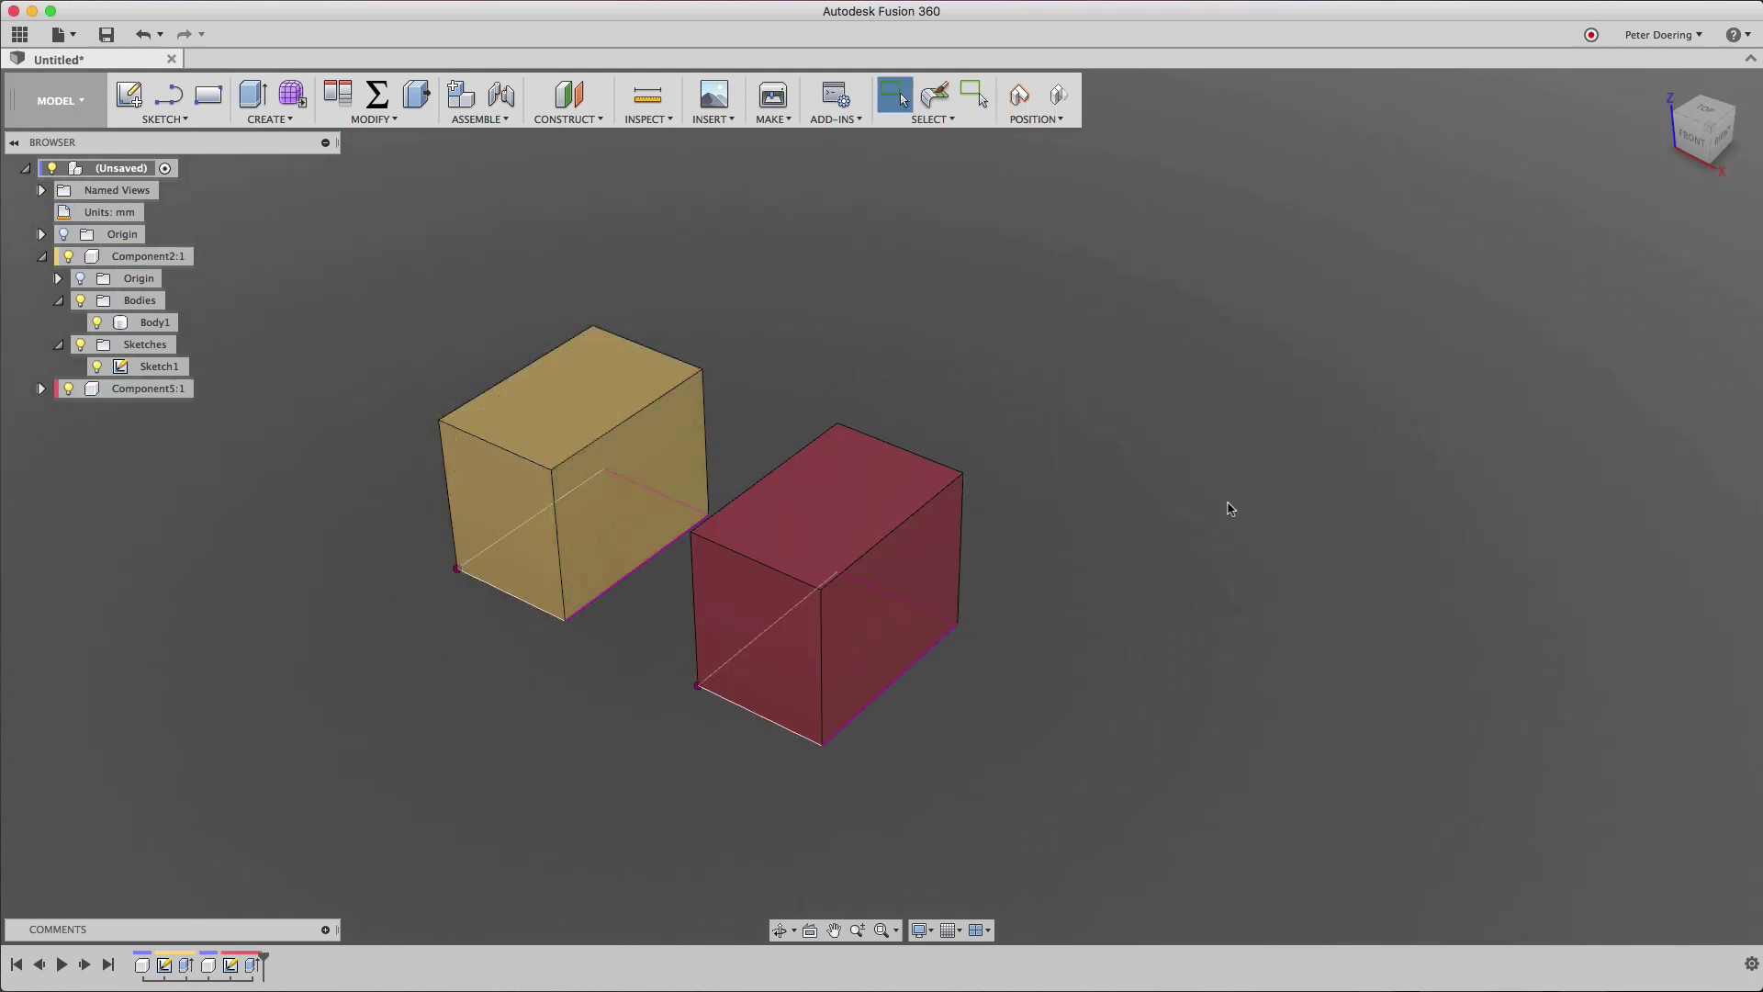
Expand Component5:1 together with its Sketches and Bodies folders to examine the copied contents.
click(41, 389)
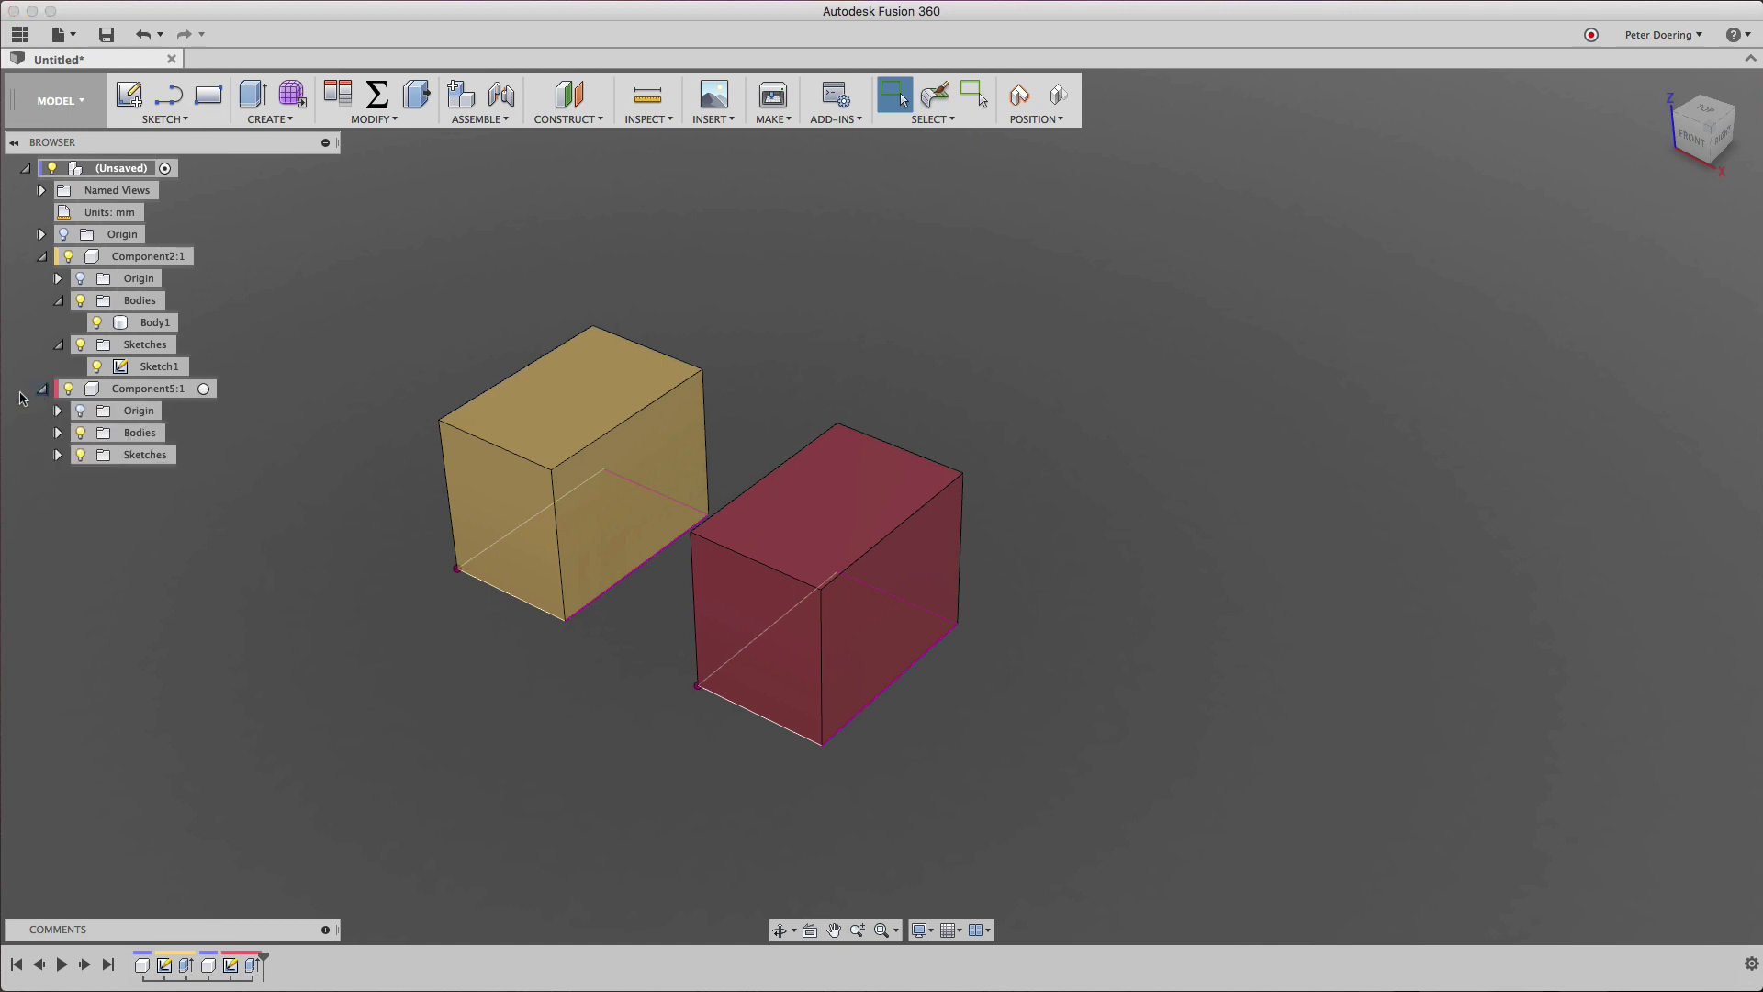
click(57, 455)
click(57, 433)
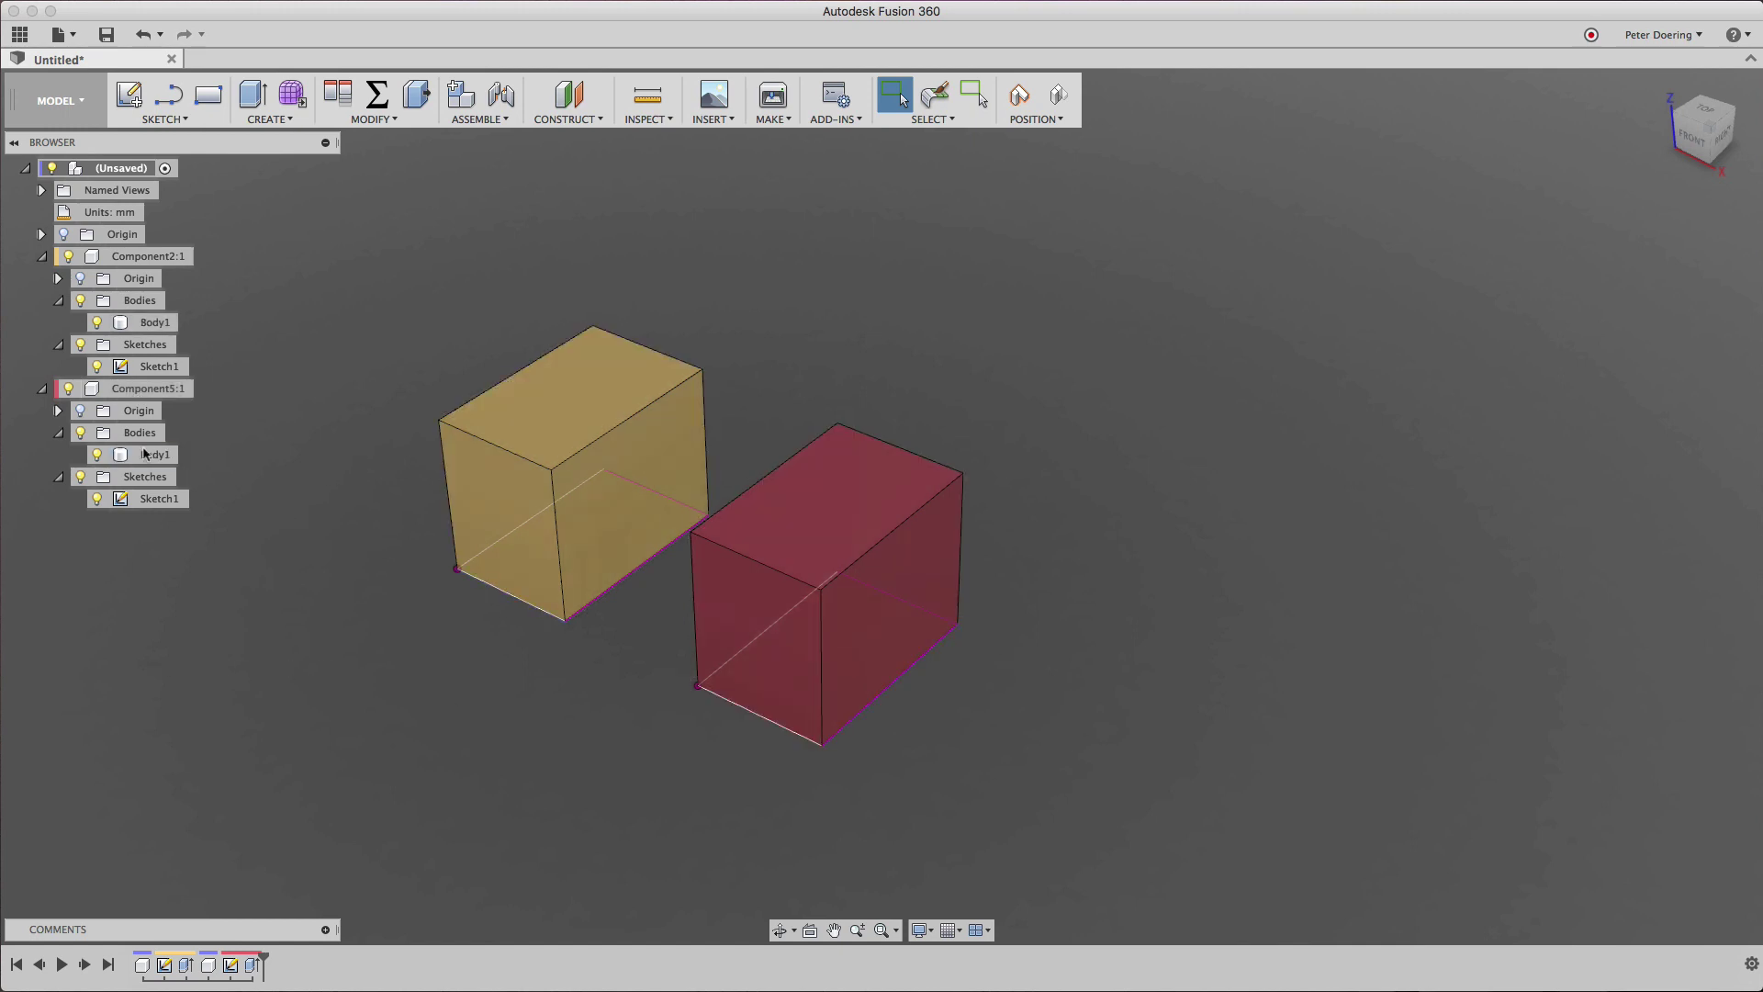
Reshape Component5:1's box by moving its sketch corner to about X 133.8, Y 34.4 mm, and shift a long sketch edge of Component2:1.
mouse_move(959, 626)
mouse_down()
mouse_move(996, 658)
mouse_move(1044, 650)
mouse_move(1005, 706)
mouse_up()
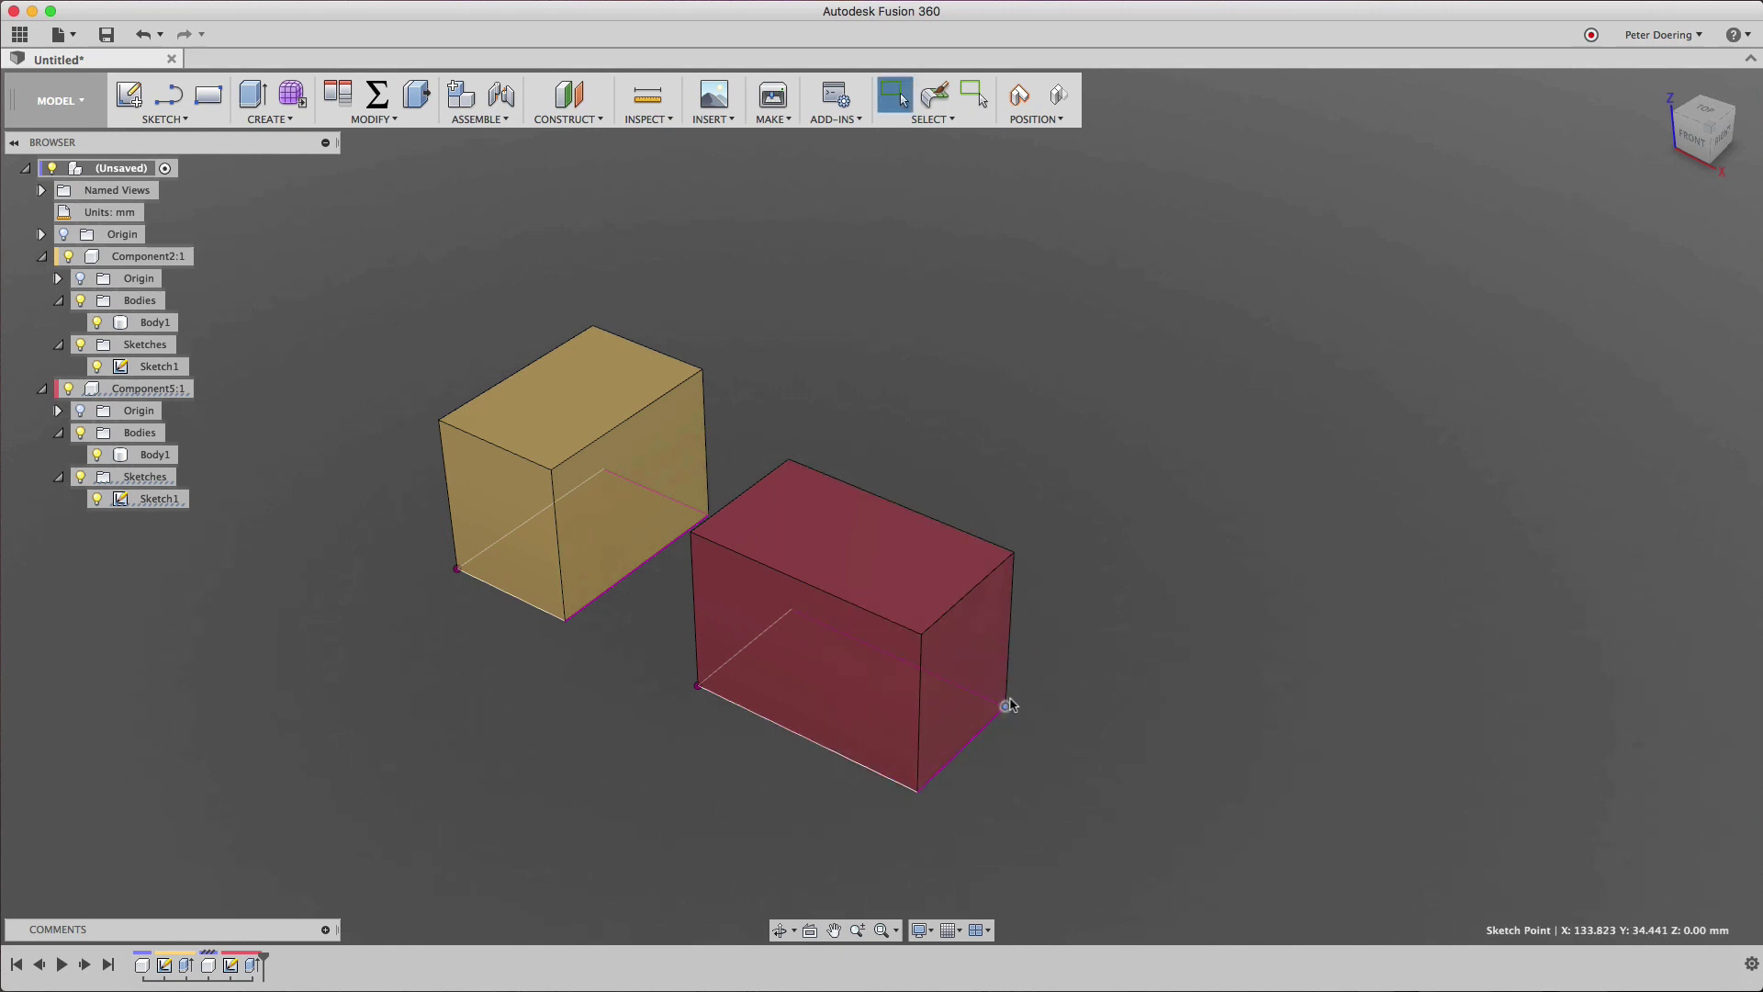
click(632, 594)
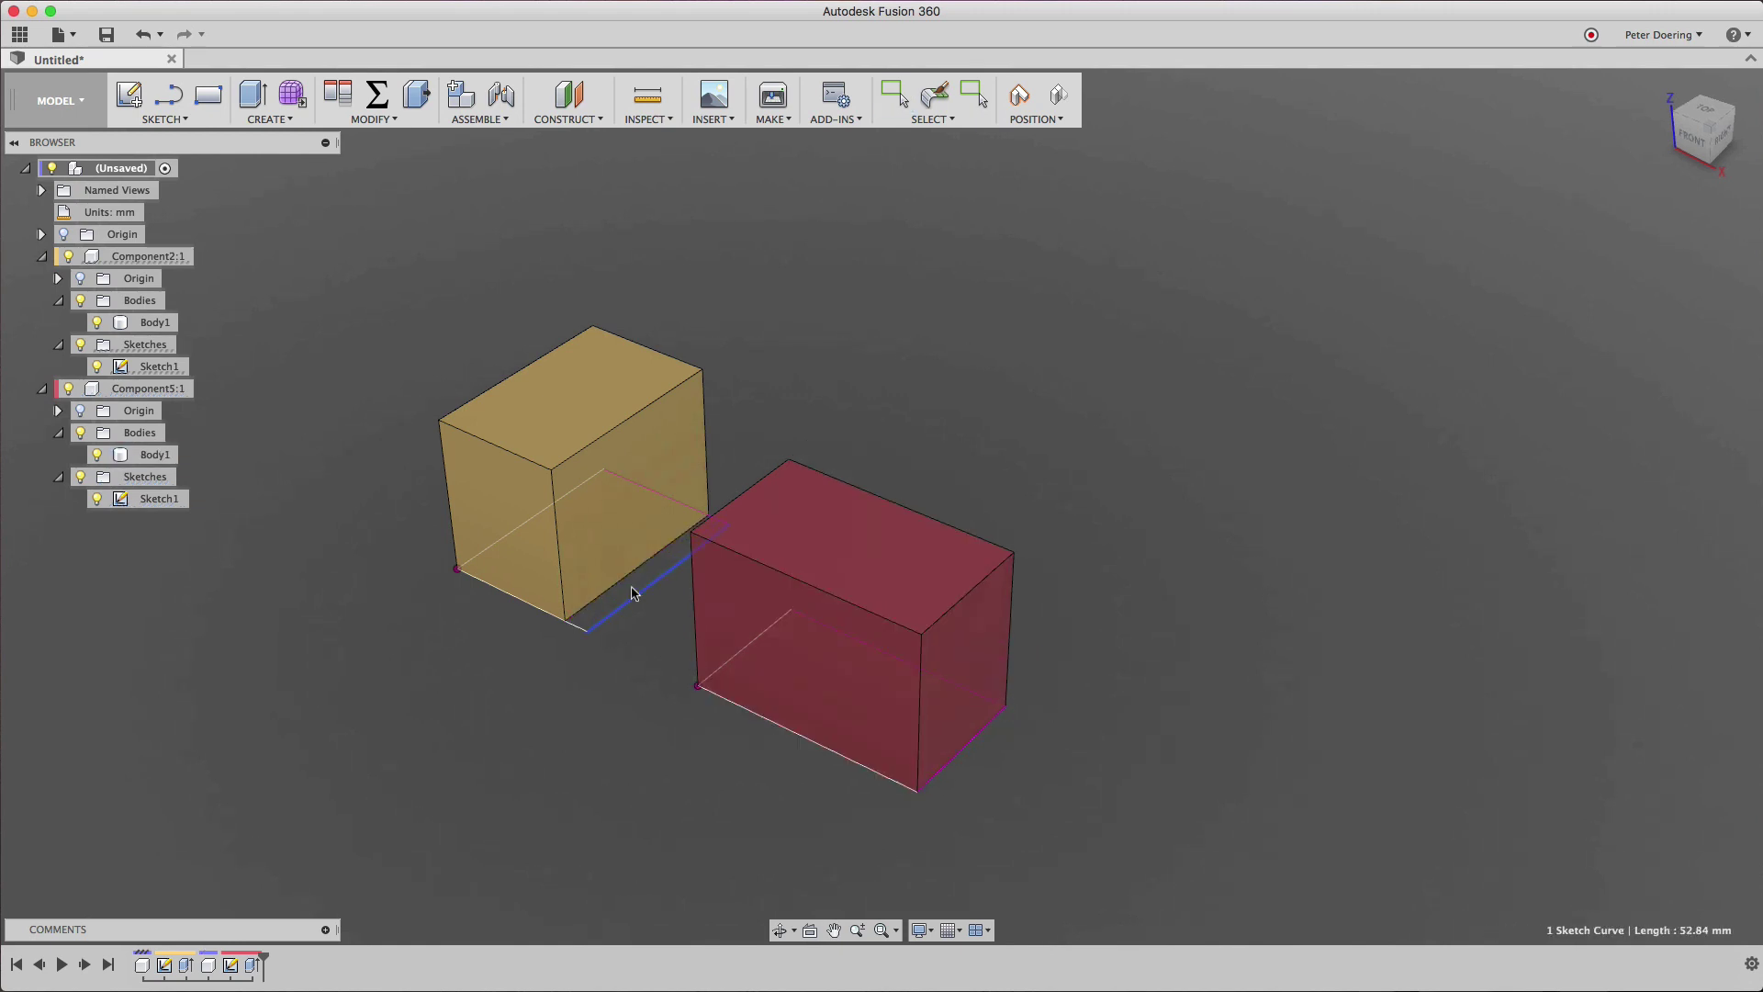
drag(632, 594, 671, 551)
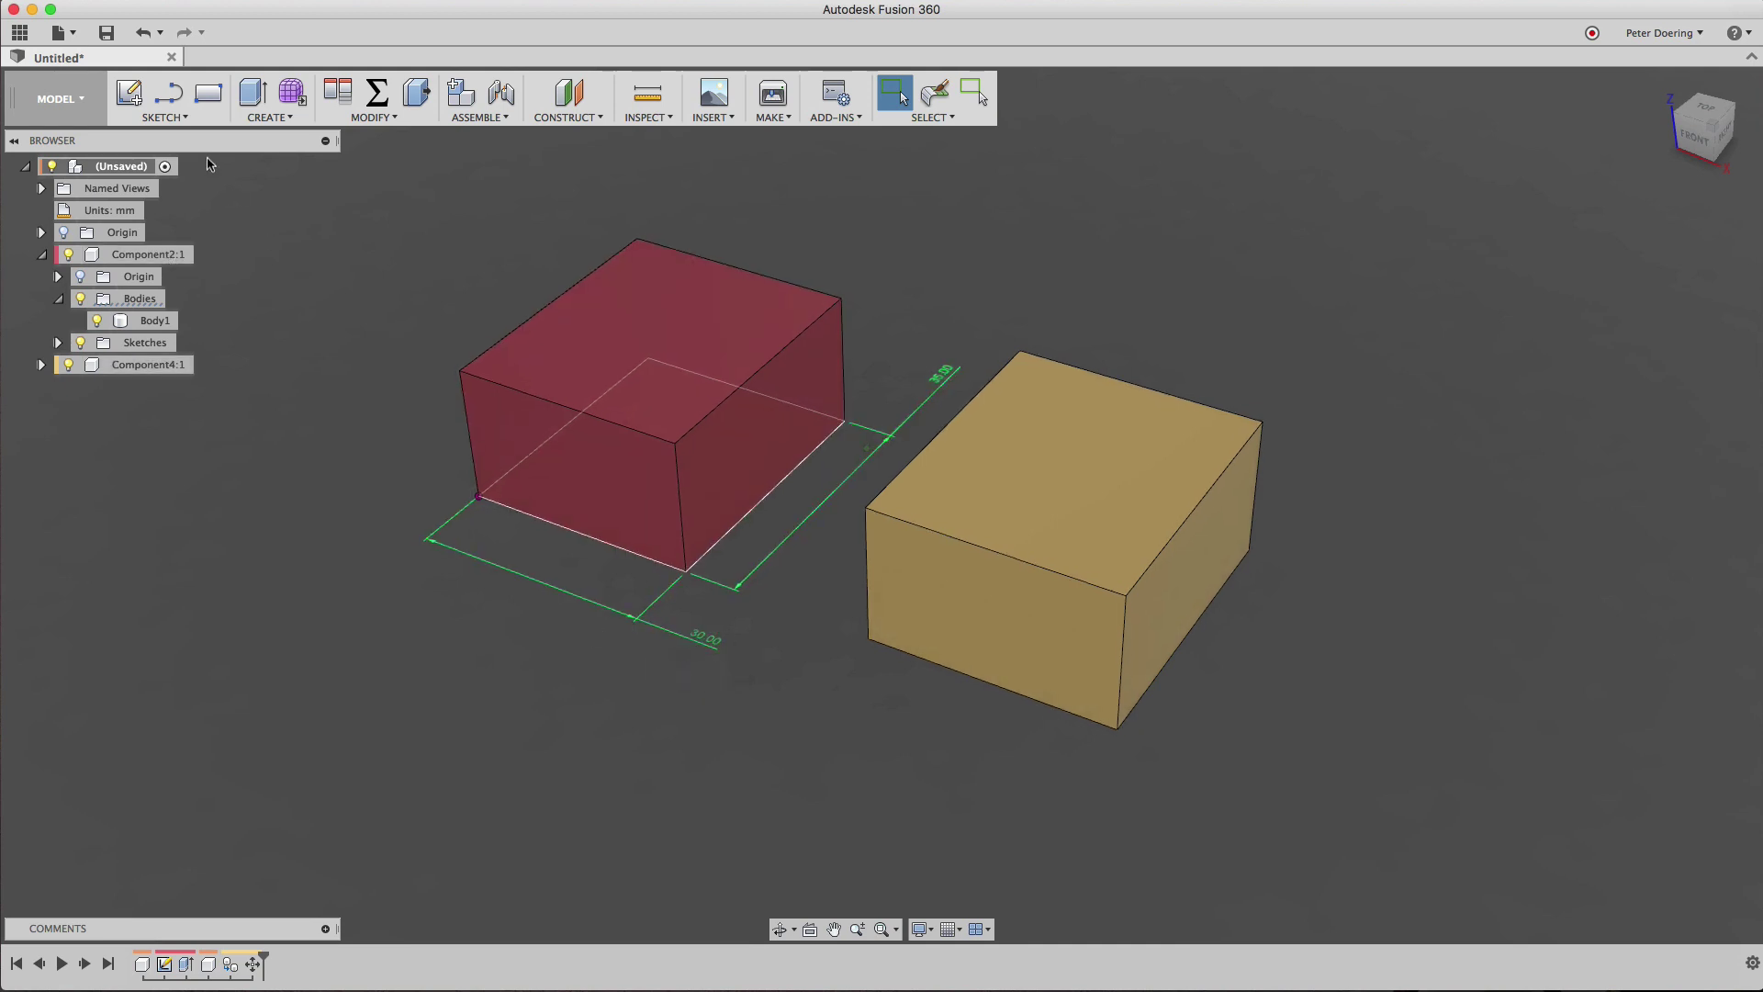
Create a new design and turn off design history capture, confirming the change.
click(62, 33)
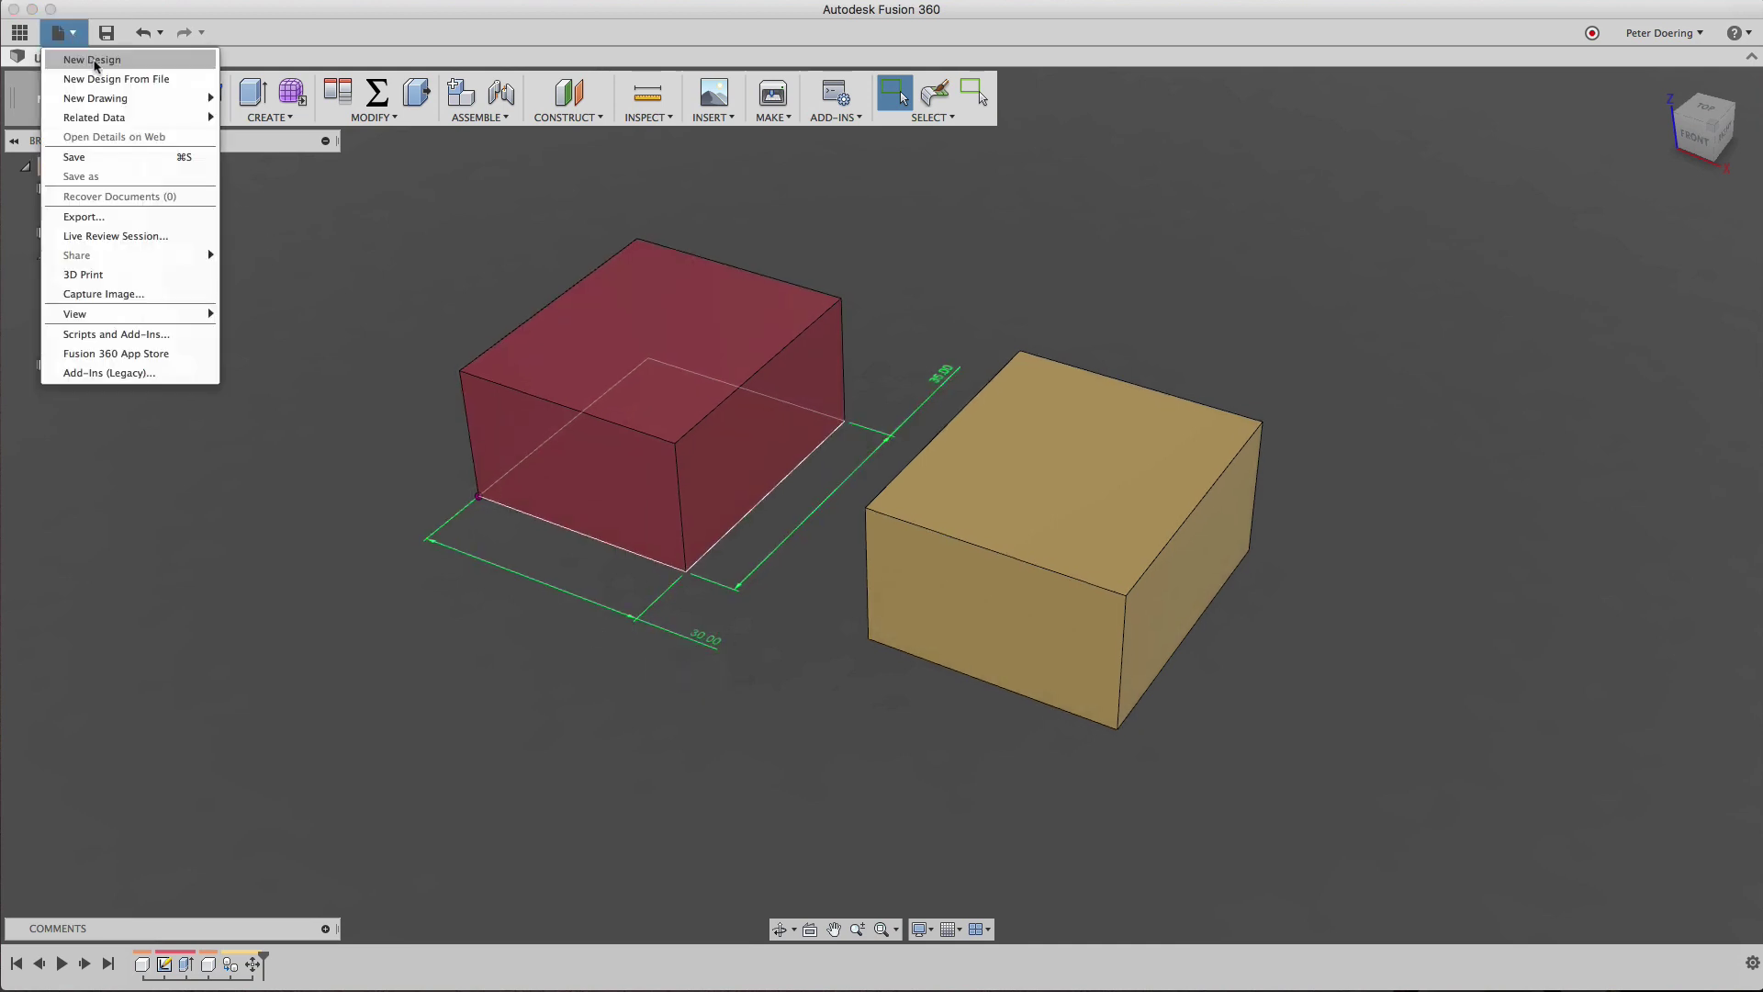
click(93, 61)
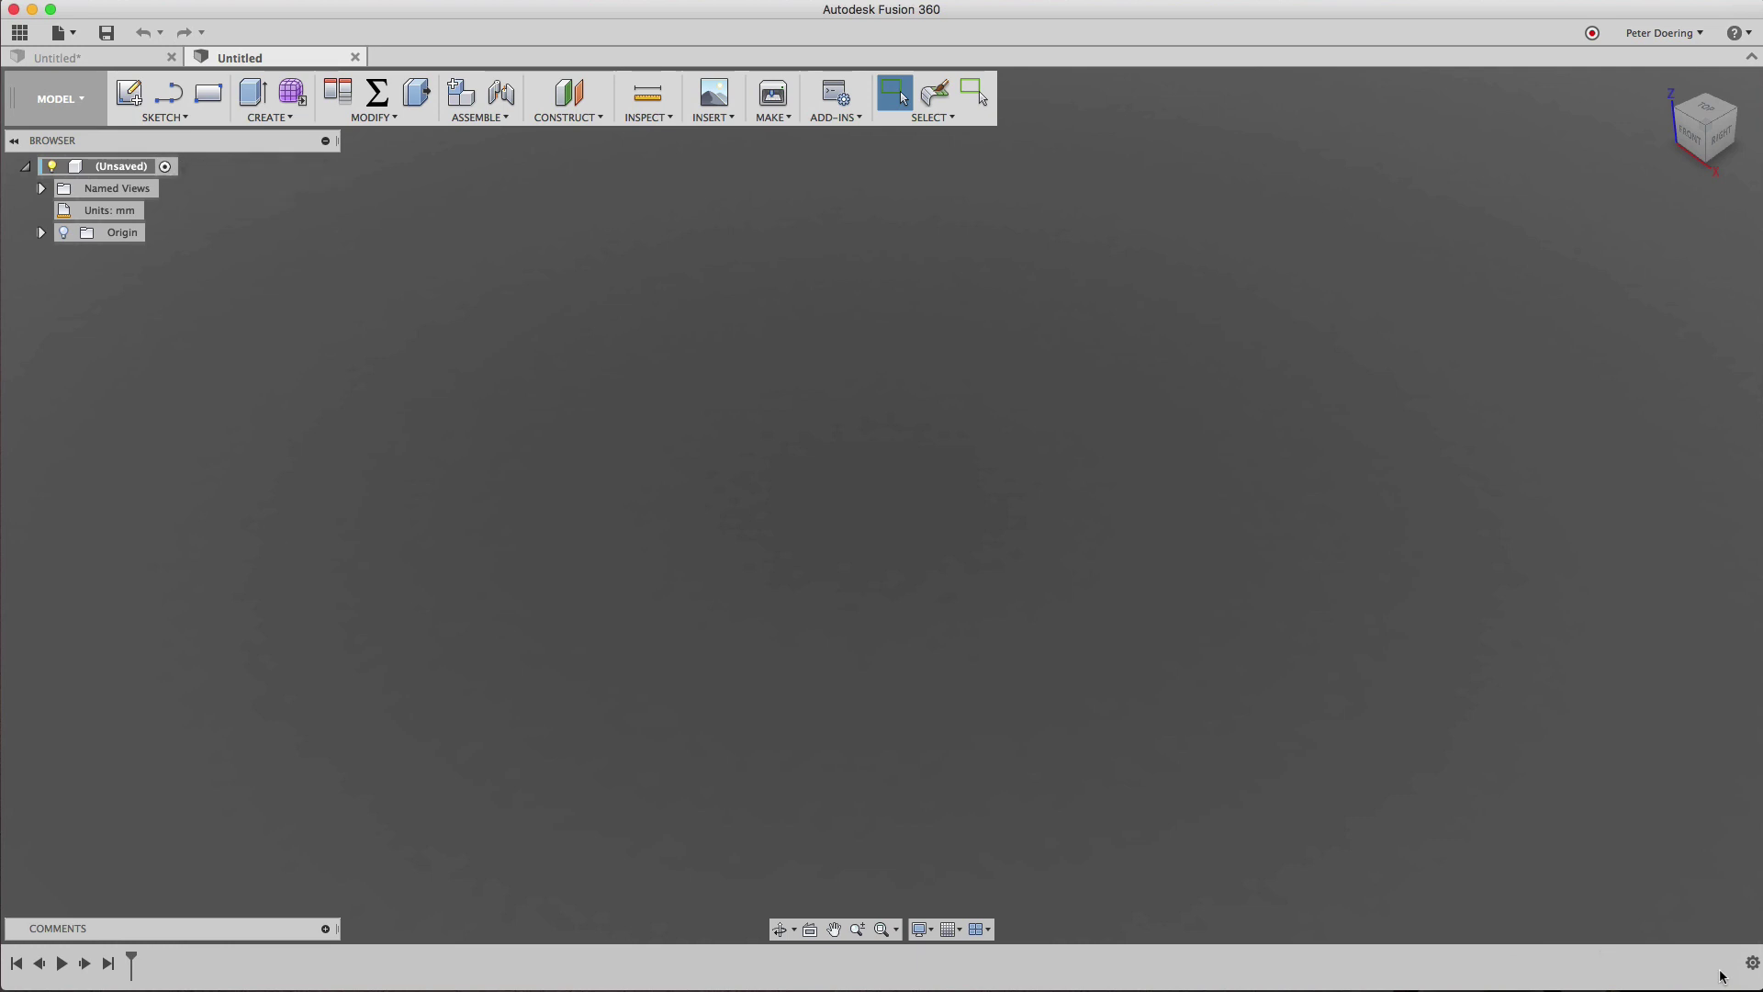
click(1751, 960)
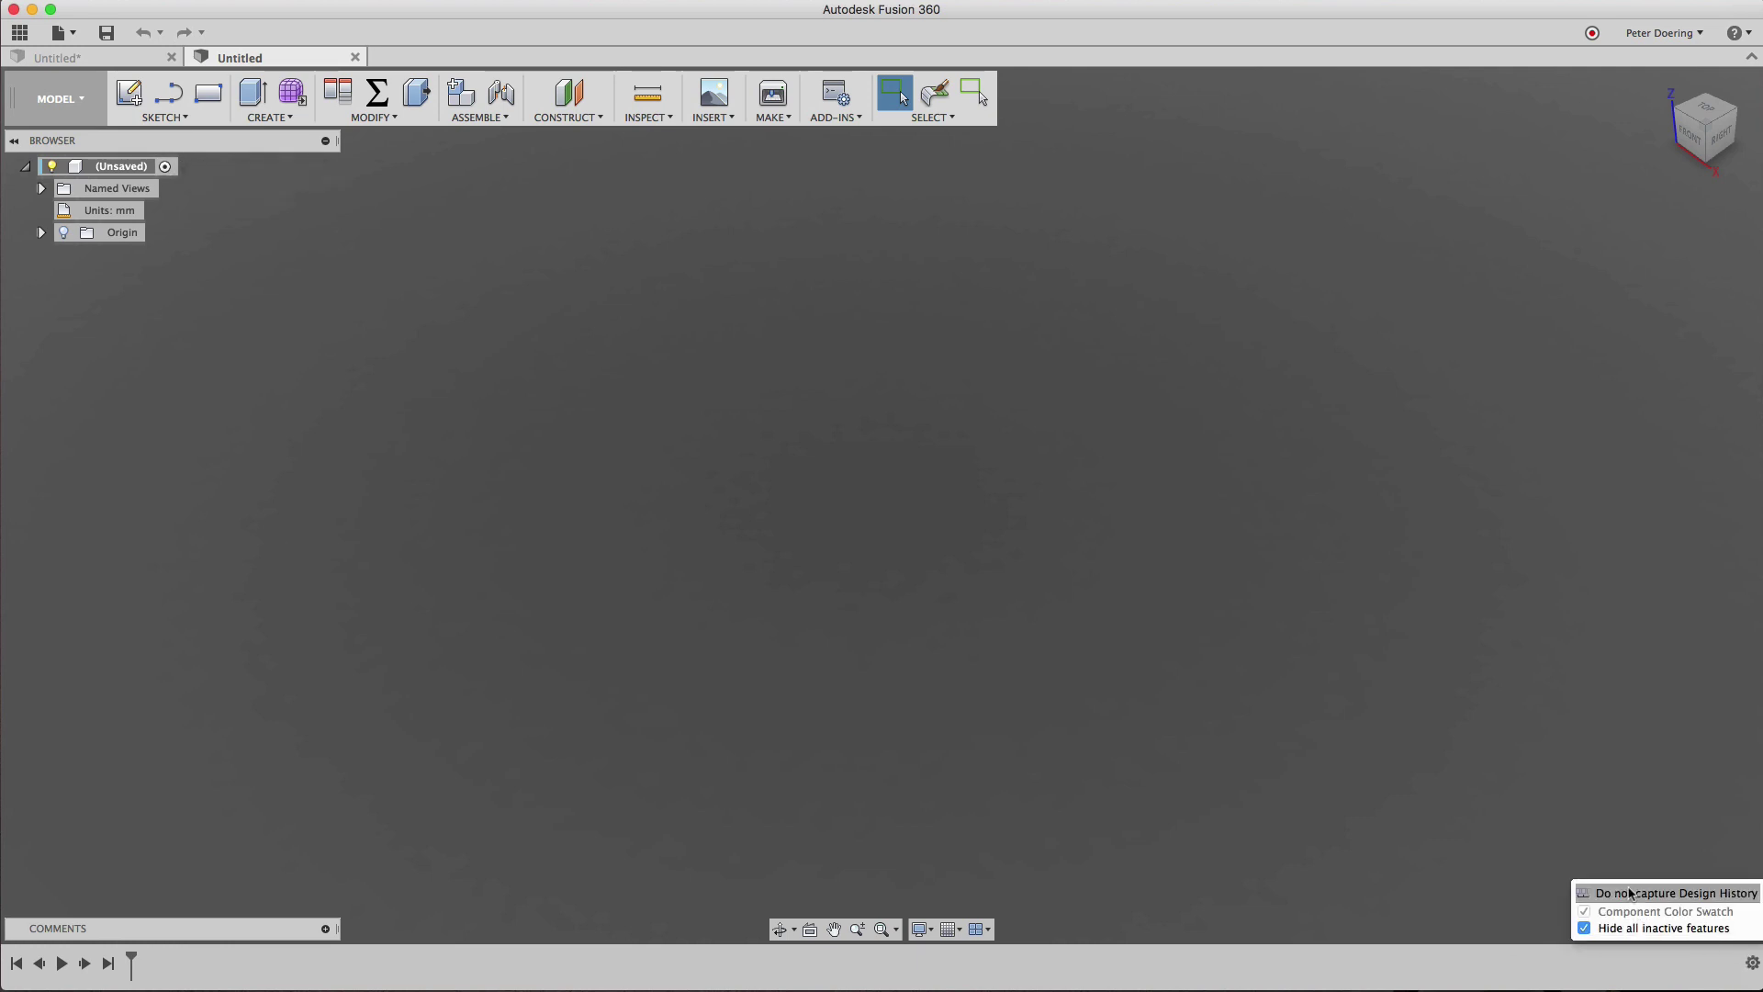
click(1630, 891)
click(854, 531)
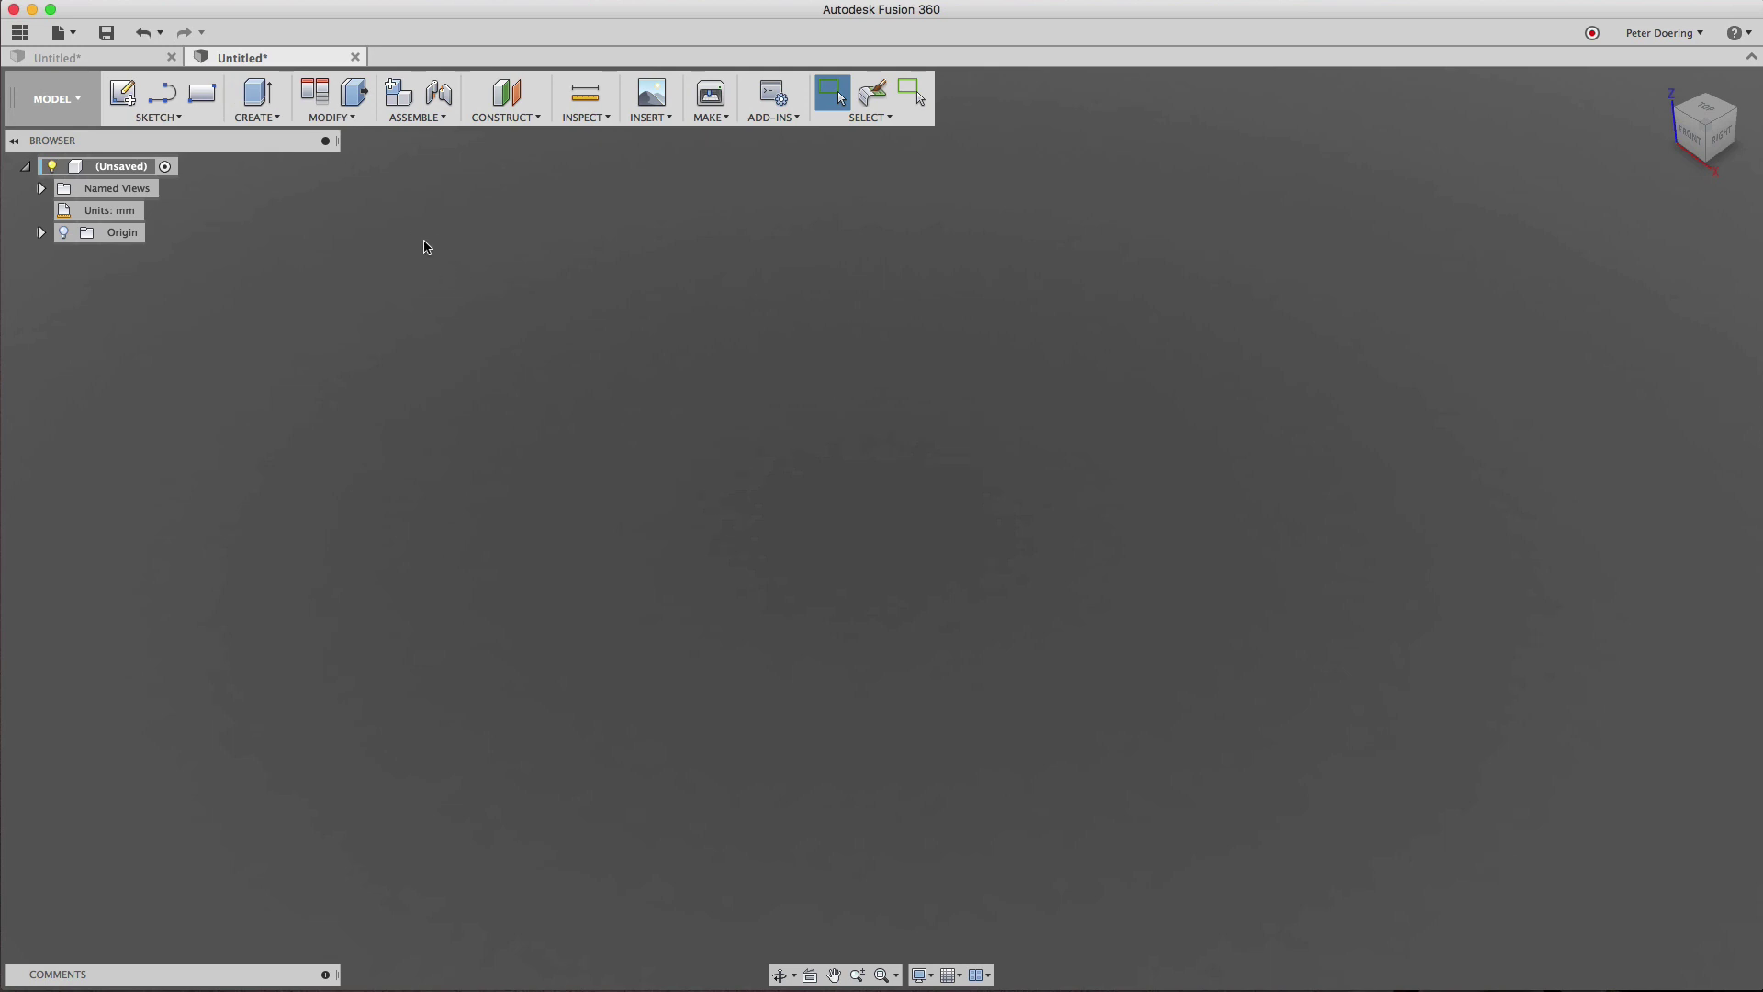
Create a new-body box from the origin on the horizontal plane, about 29 mm long, 27.9 mm wide and 27.6 mm high.
click(257, 114)
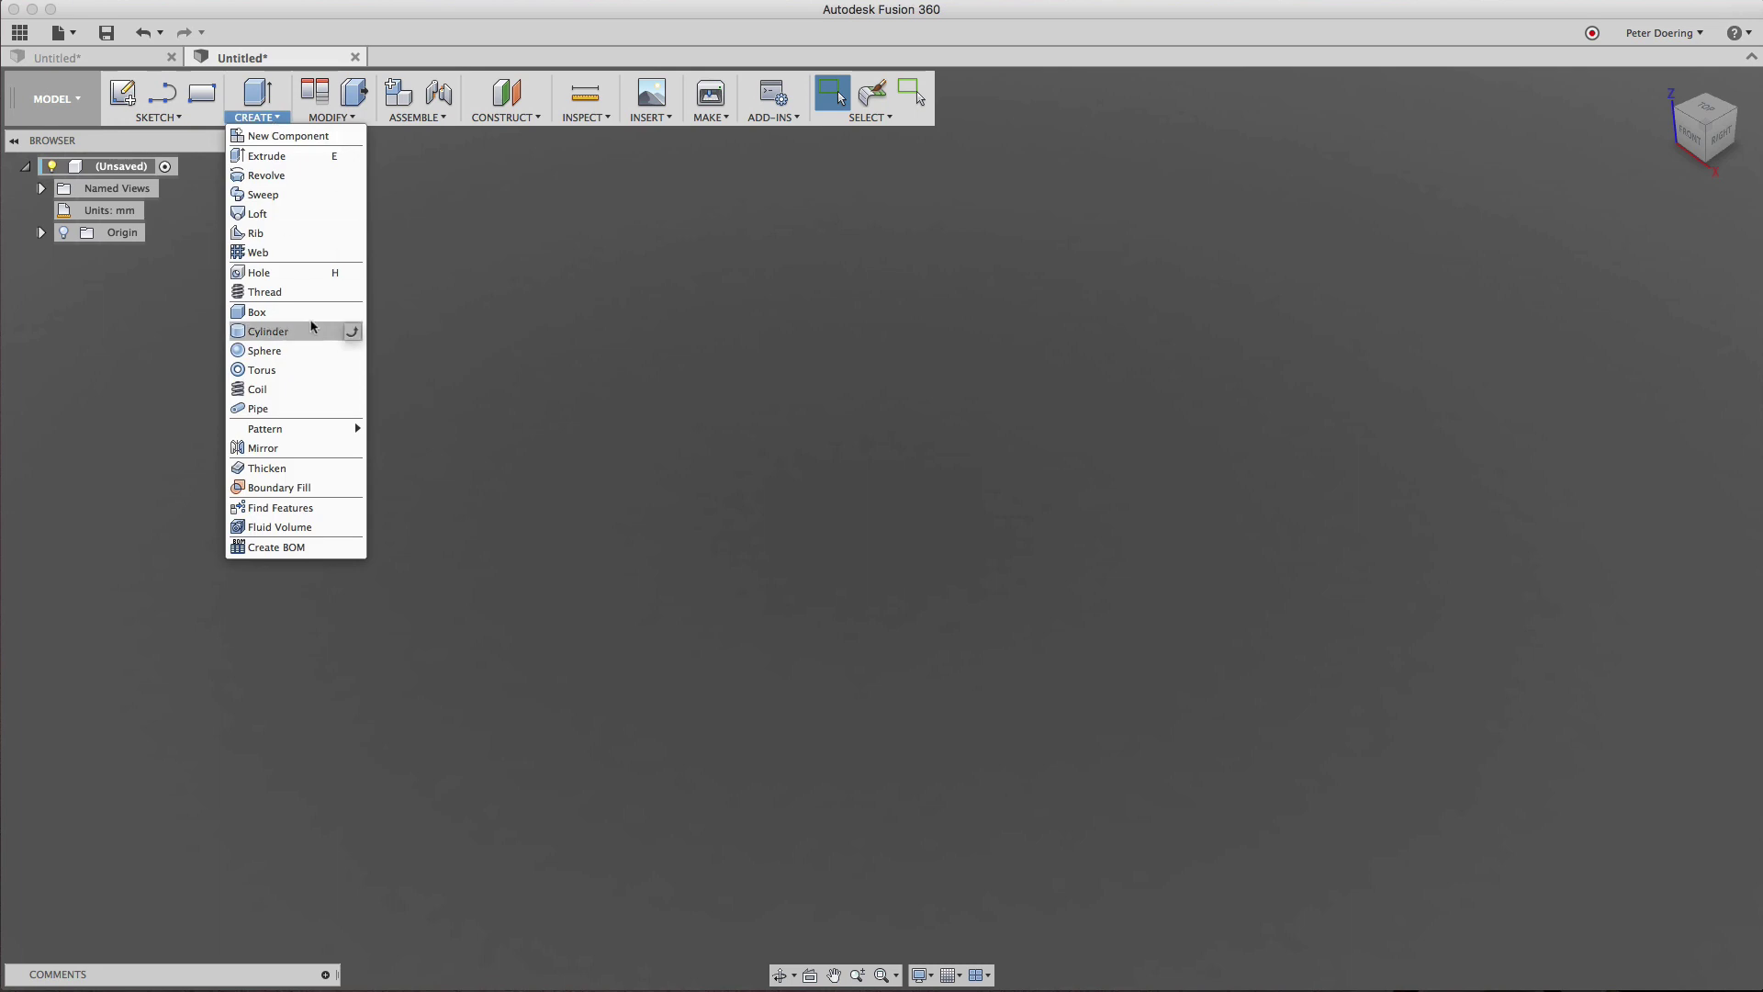
click(308, 315)
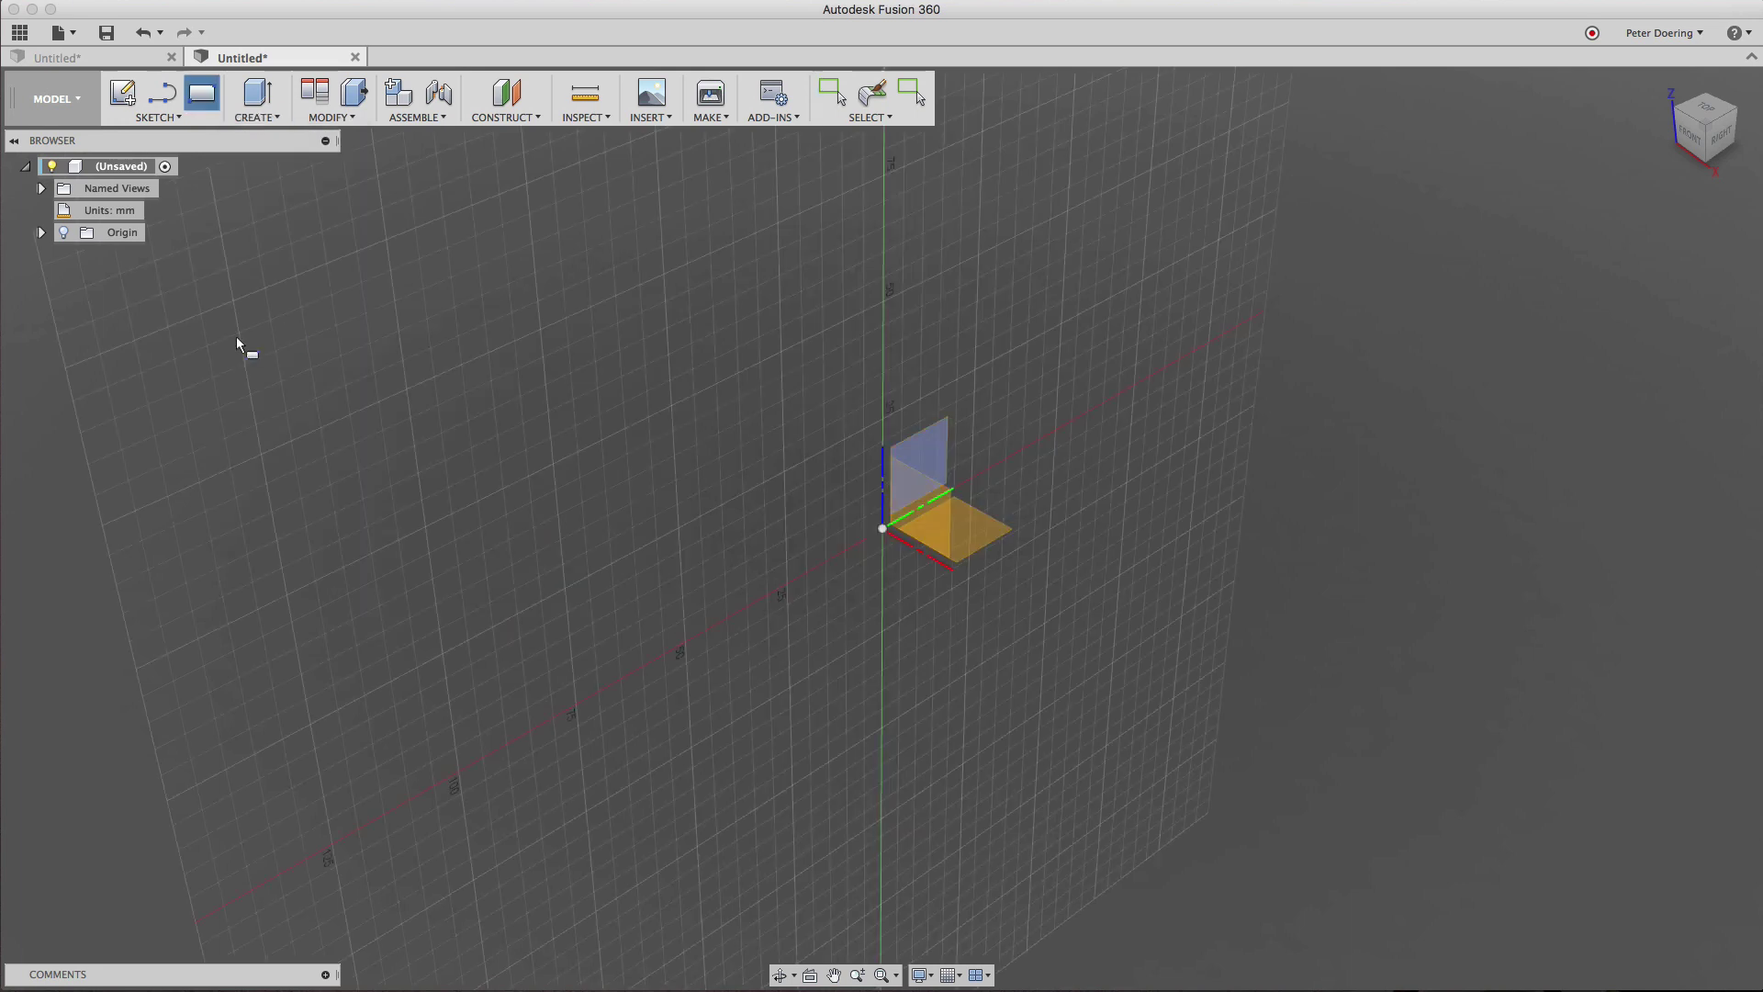
click(966, 527)
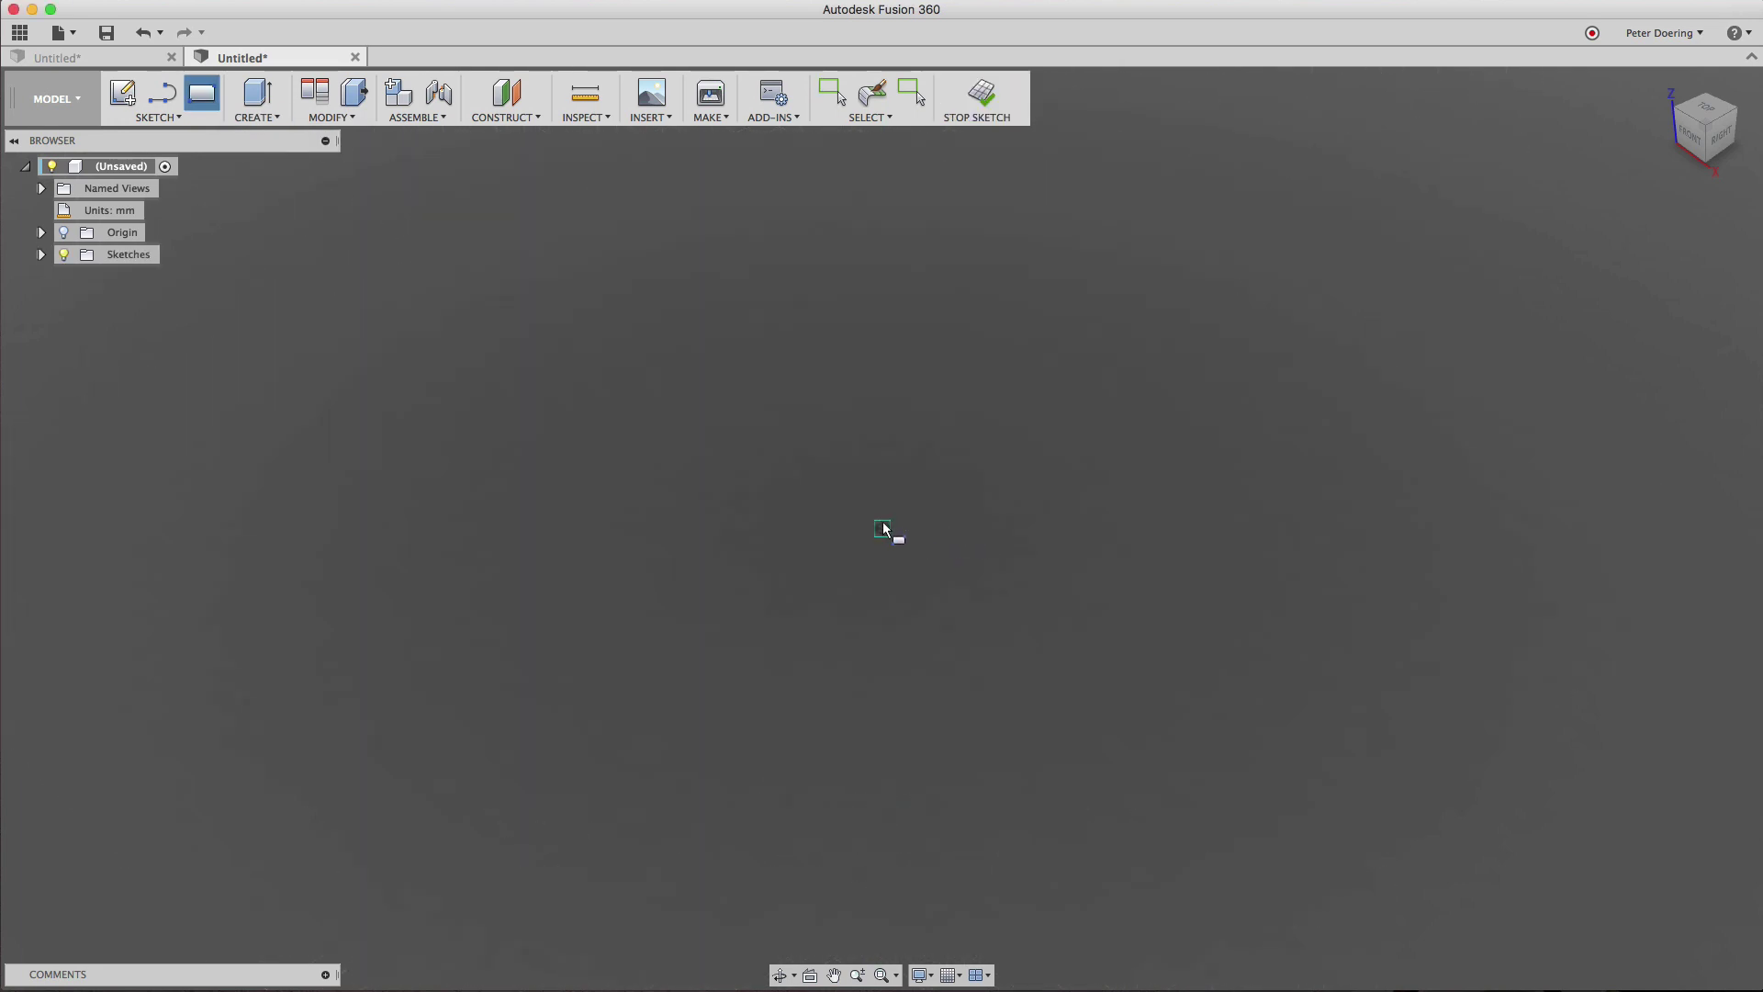
click(883, 528)
click(1090, 536)
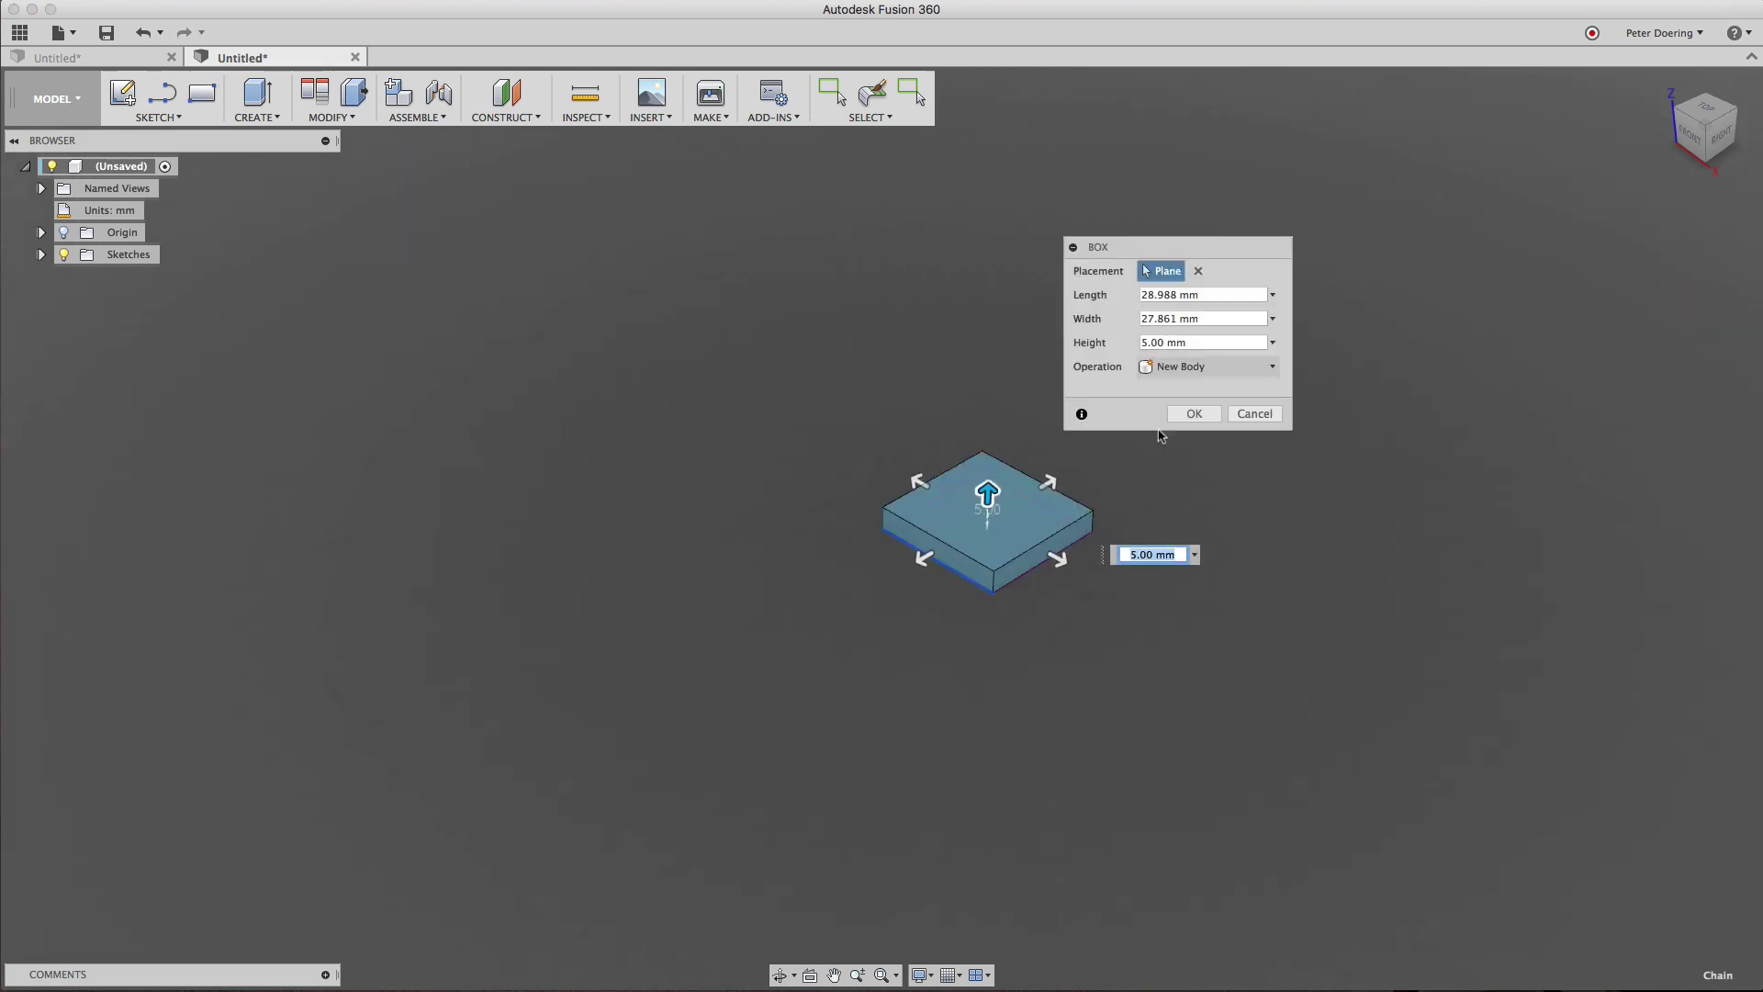
drag(986, 444, 988, 393)
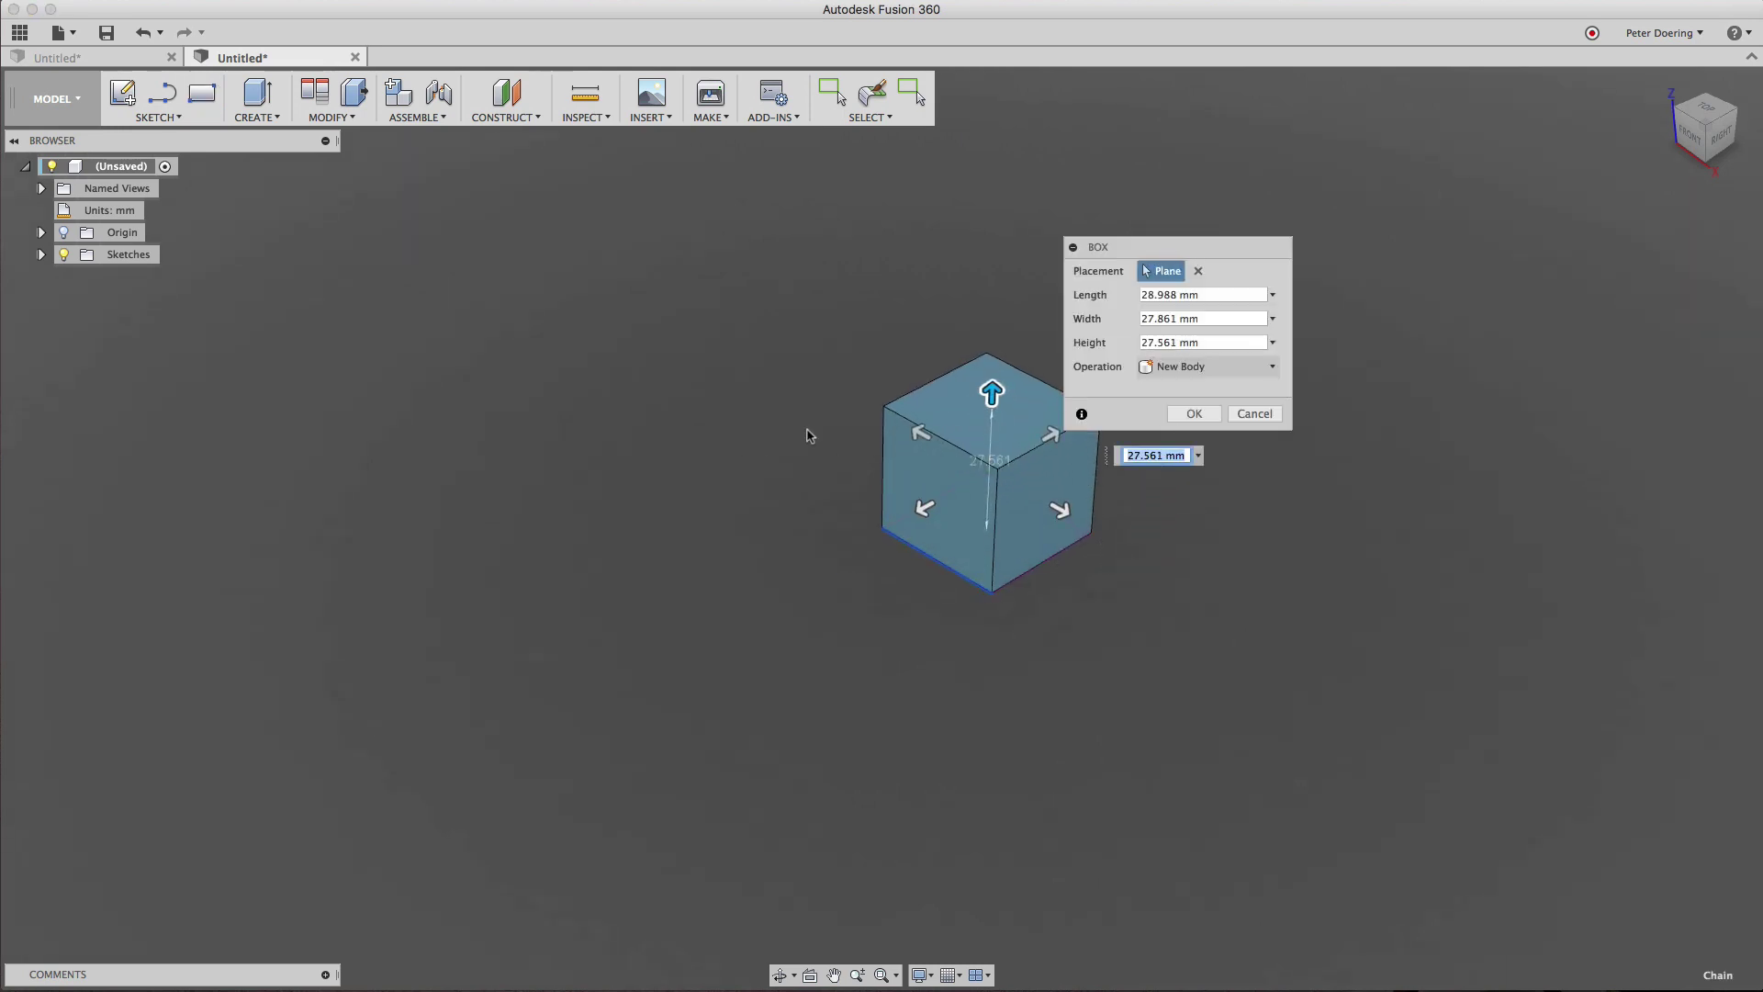
click(256, 119)
click(44, 257)
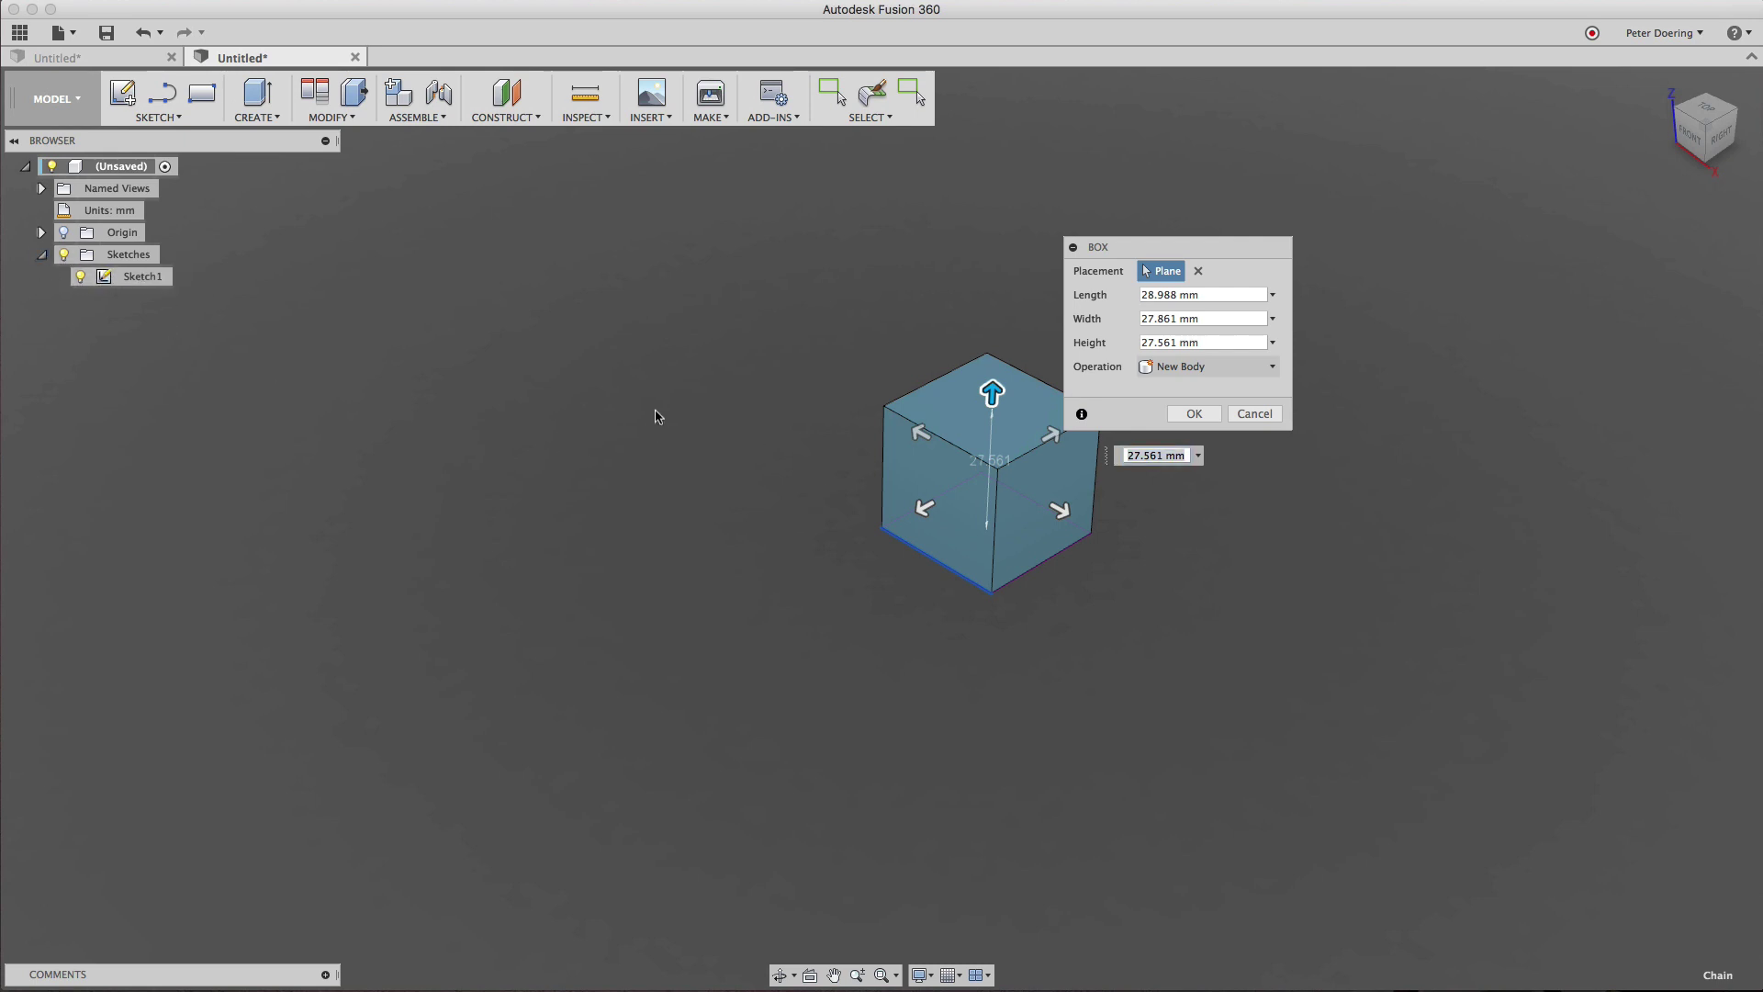
click(1195, 415)
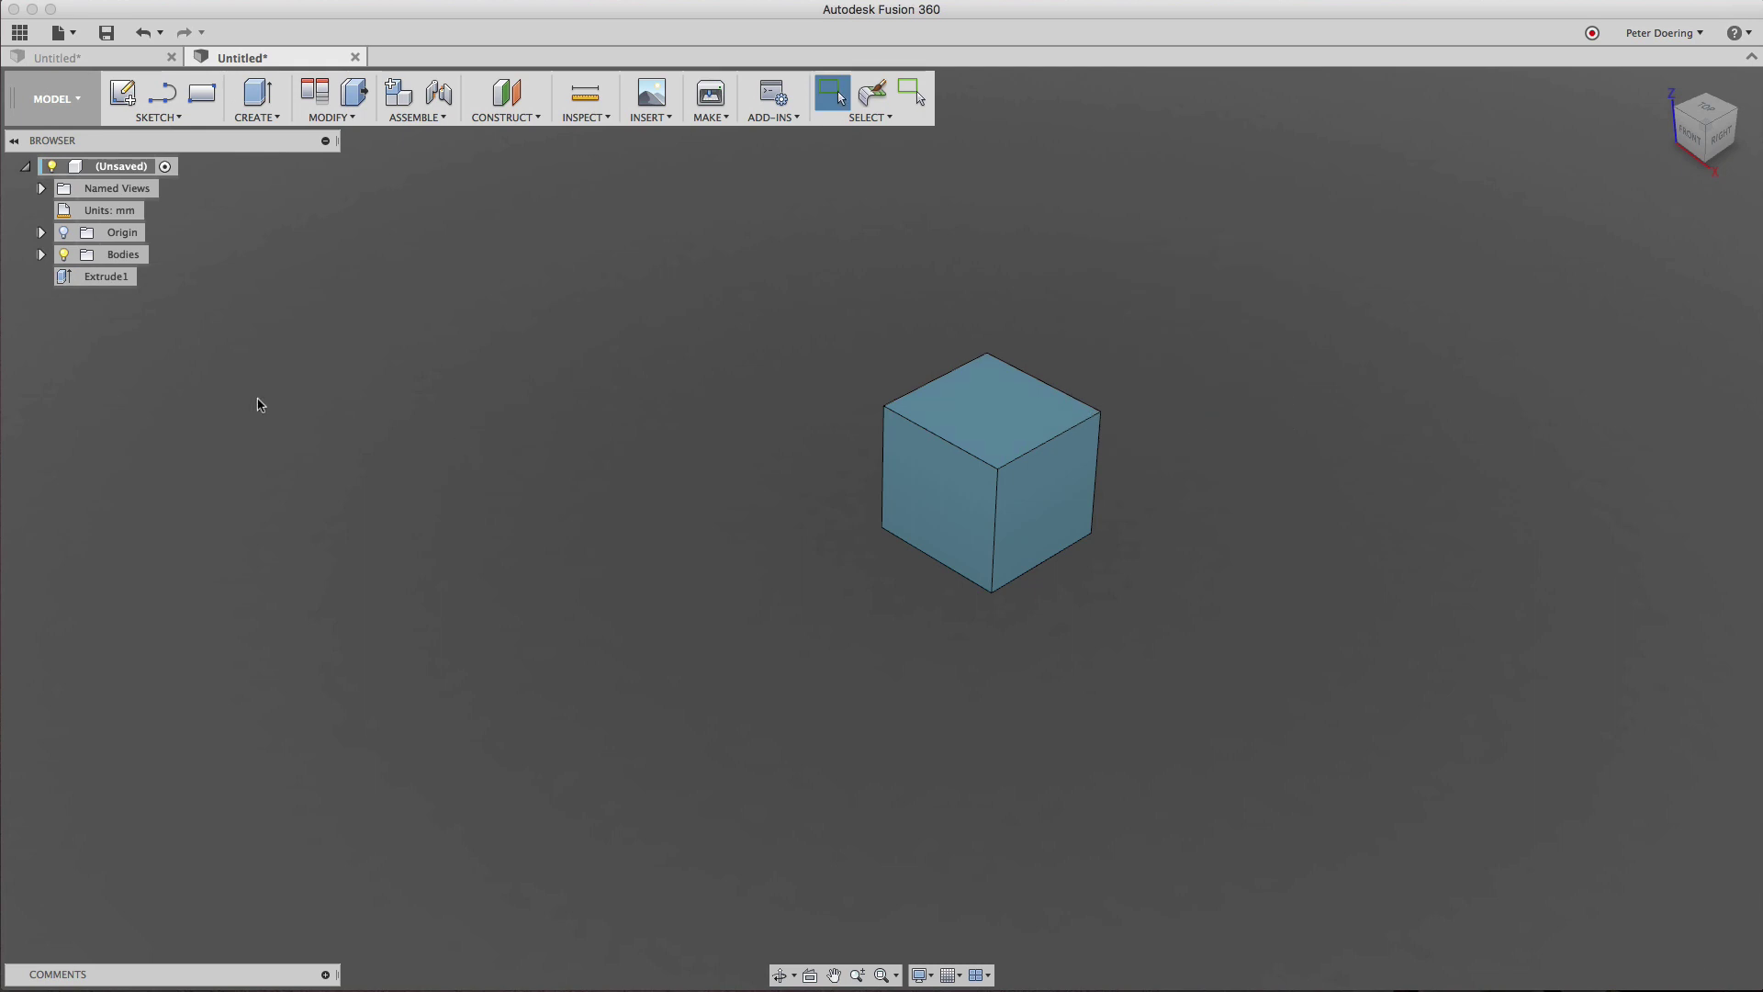
Use Press Pull to extend the box's front face outward and offset its adjacent long side face by about 15.7 mm.
click(353, 93)
click(929, 500)
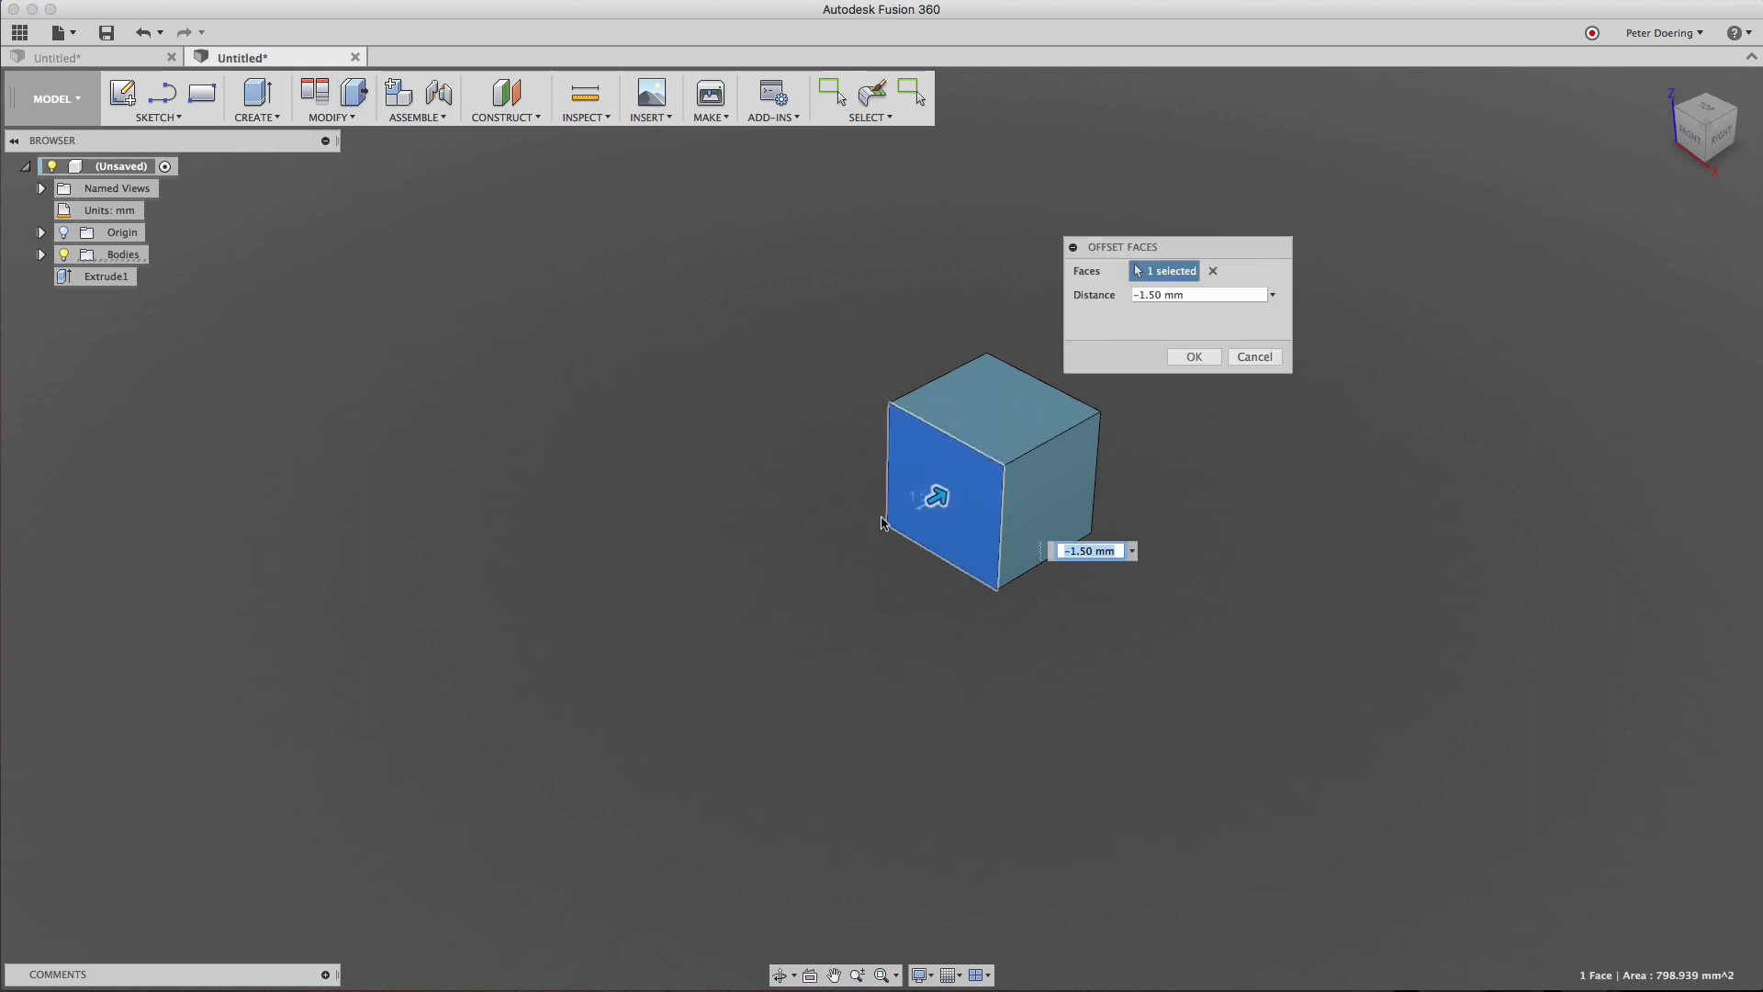
drag(929, 500, 851, 558)
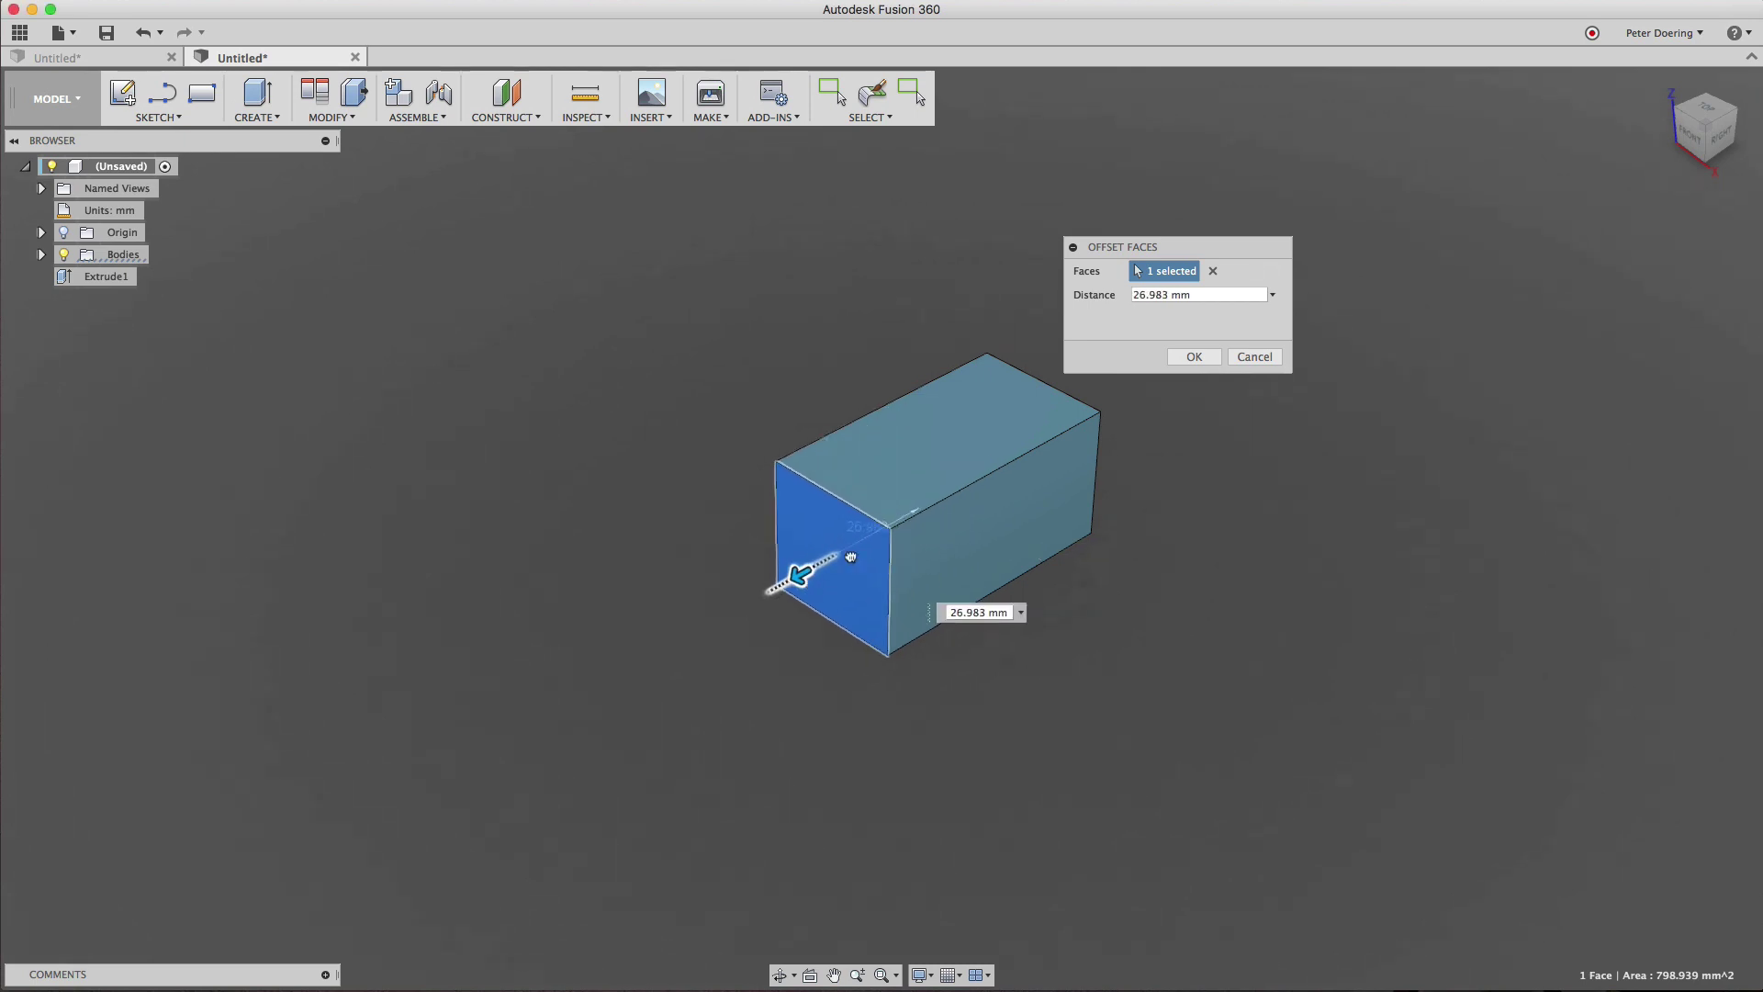
click(1194, 356)
right_click(1158, 437)
click(1212, 419)
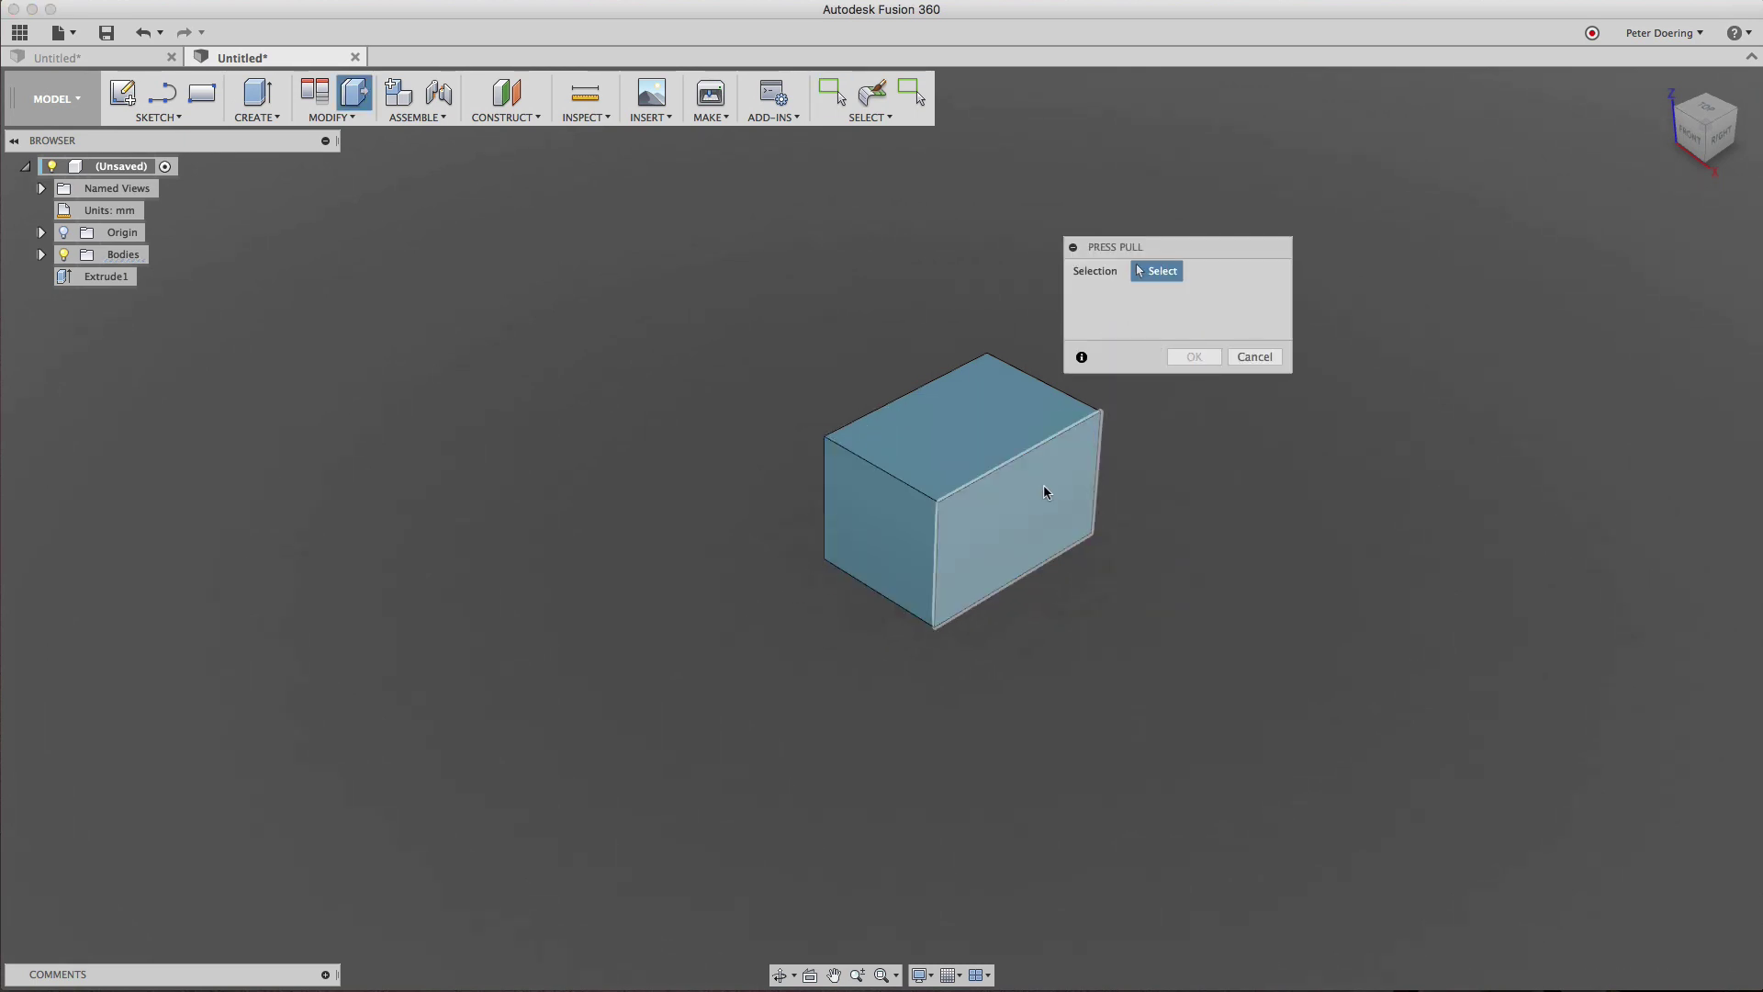
click(1016, 488)
drag(1013, 487, 1113, 538)
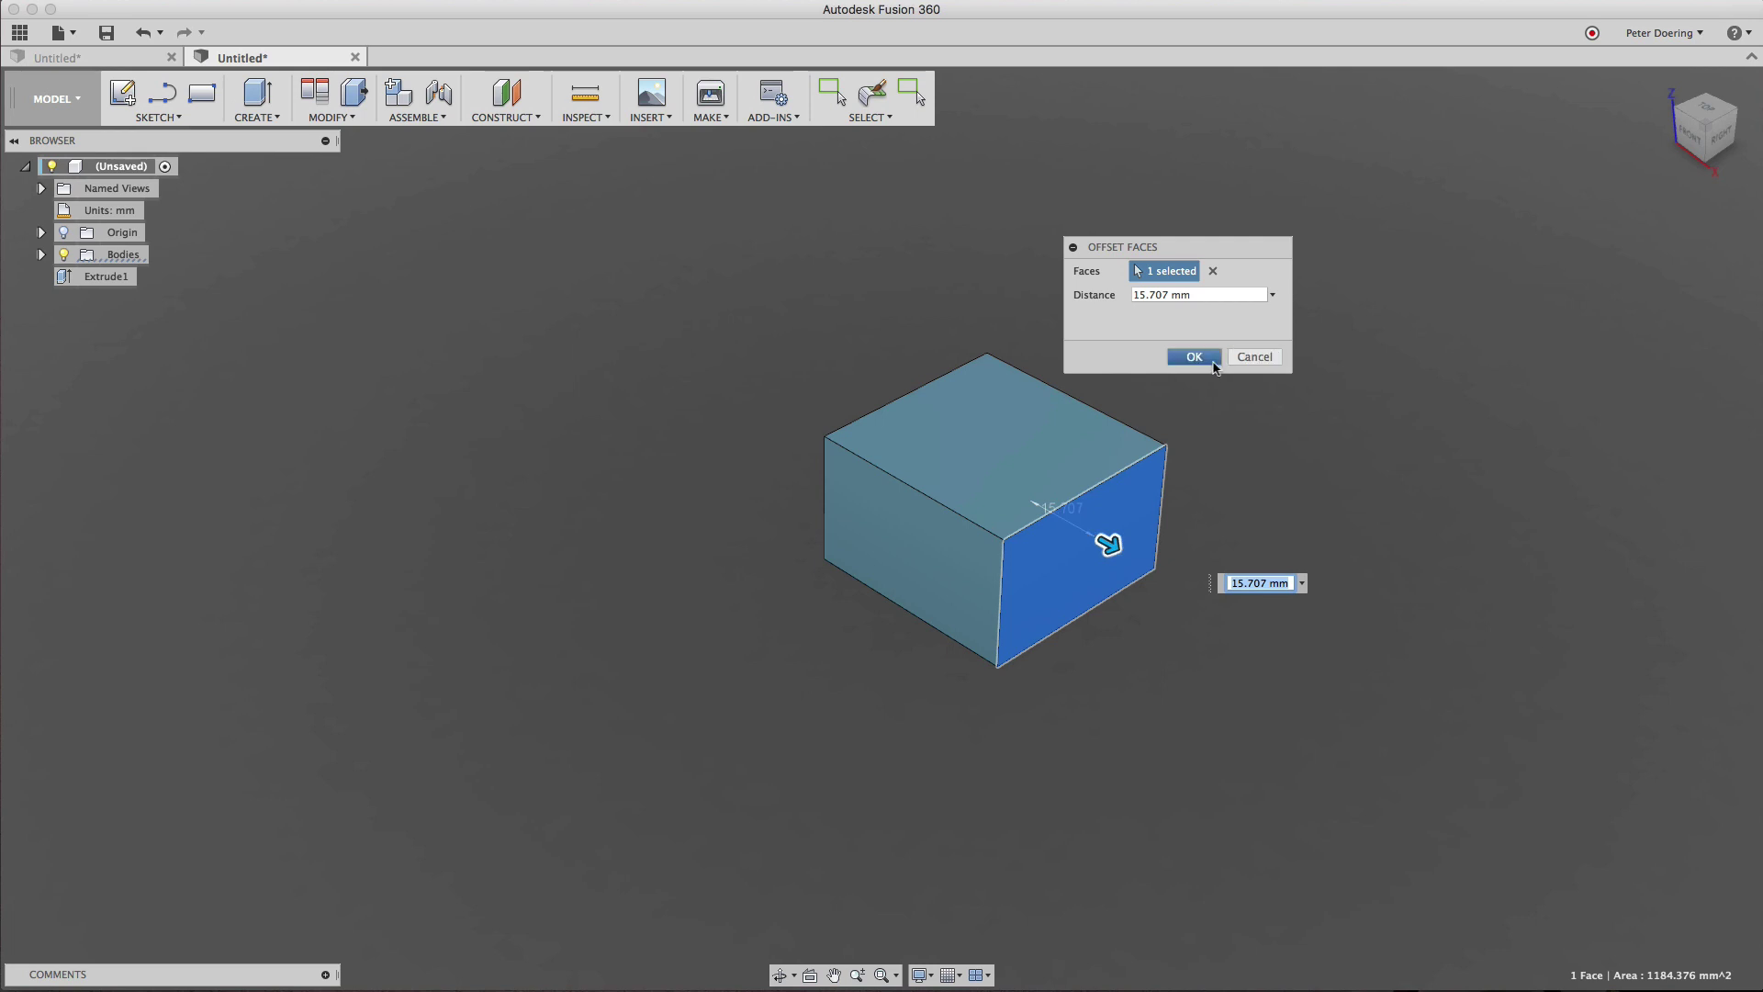
click(1194, 357)
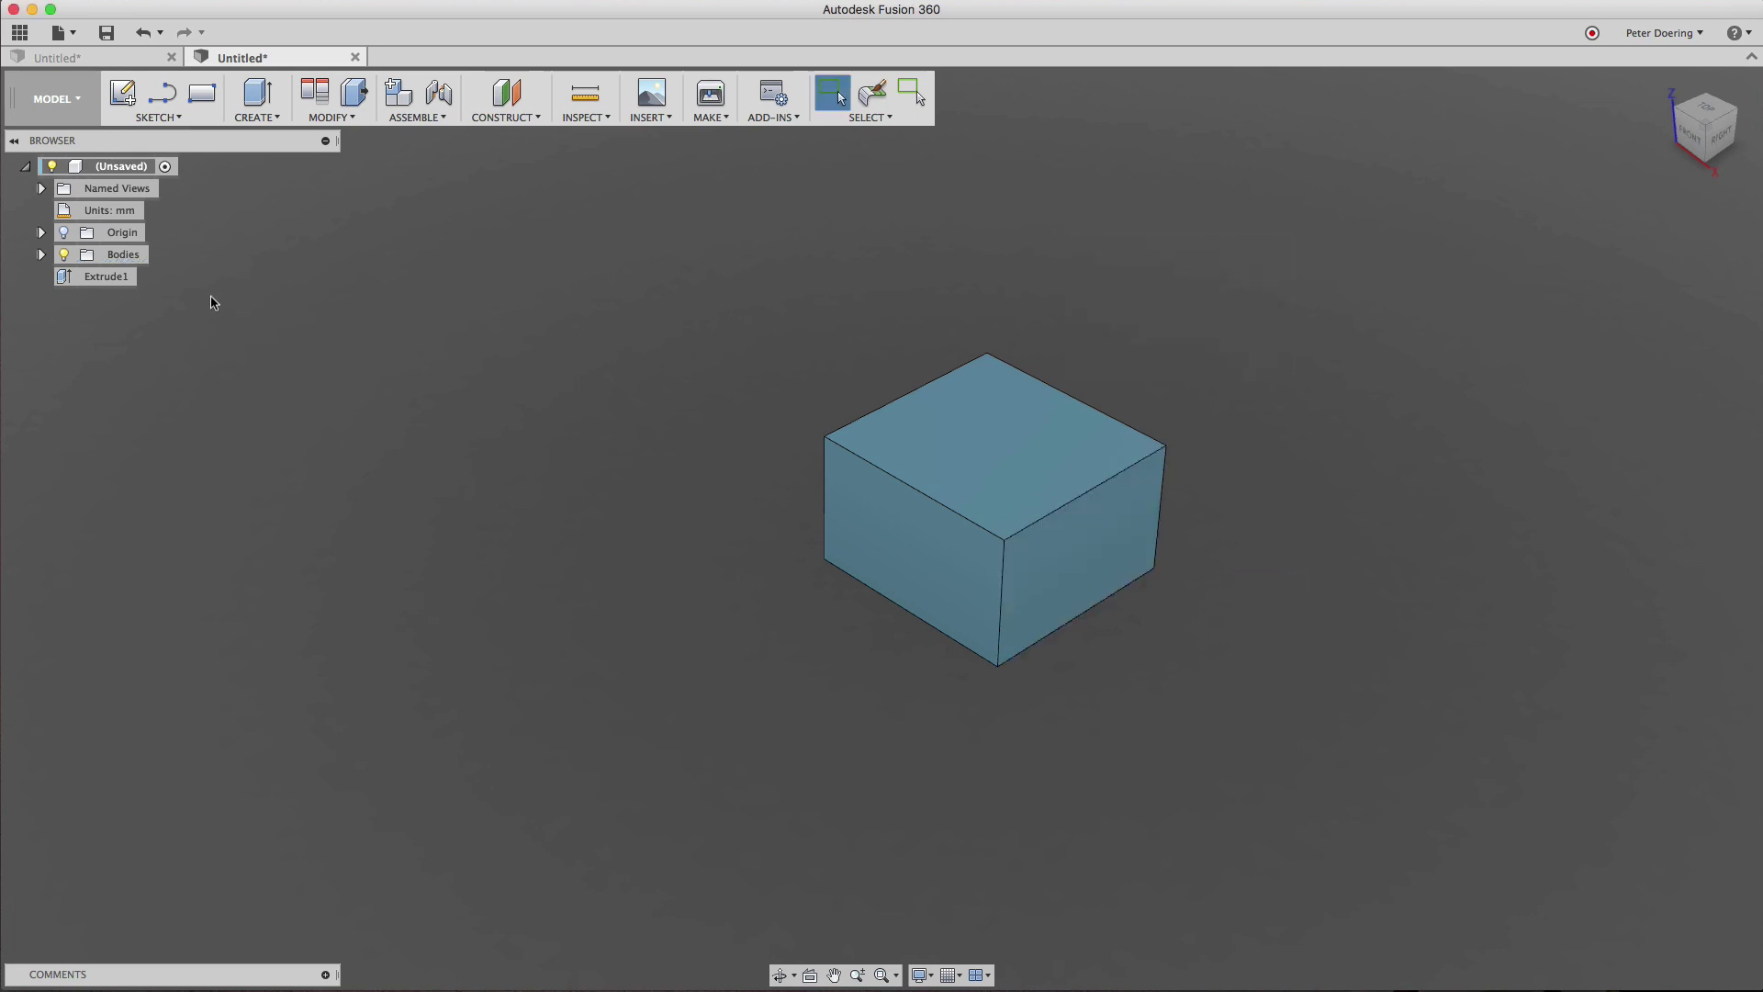
Delete Body1 from the design's Bodies folder.
click(43, 254)
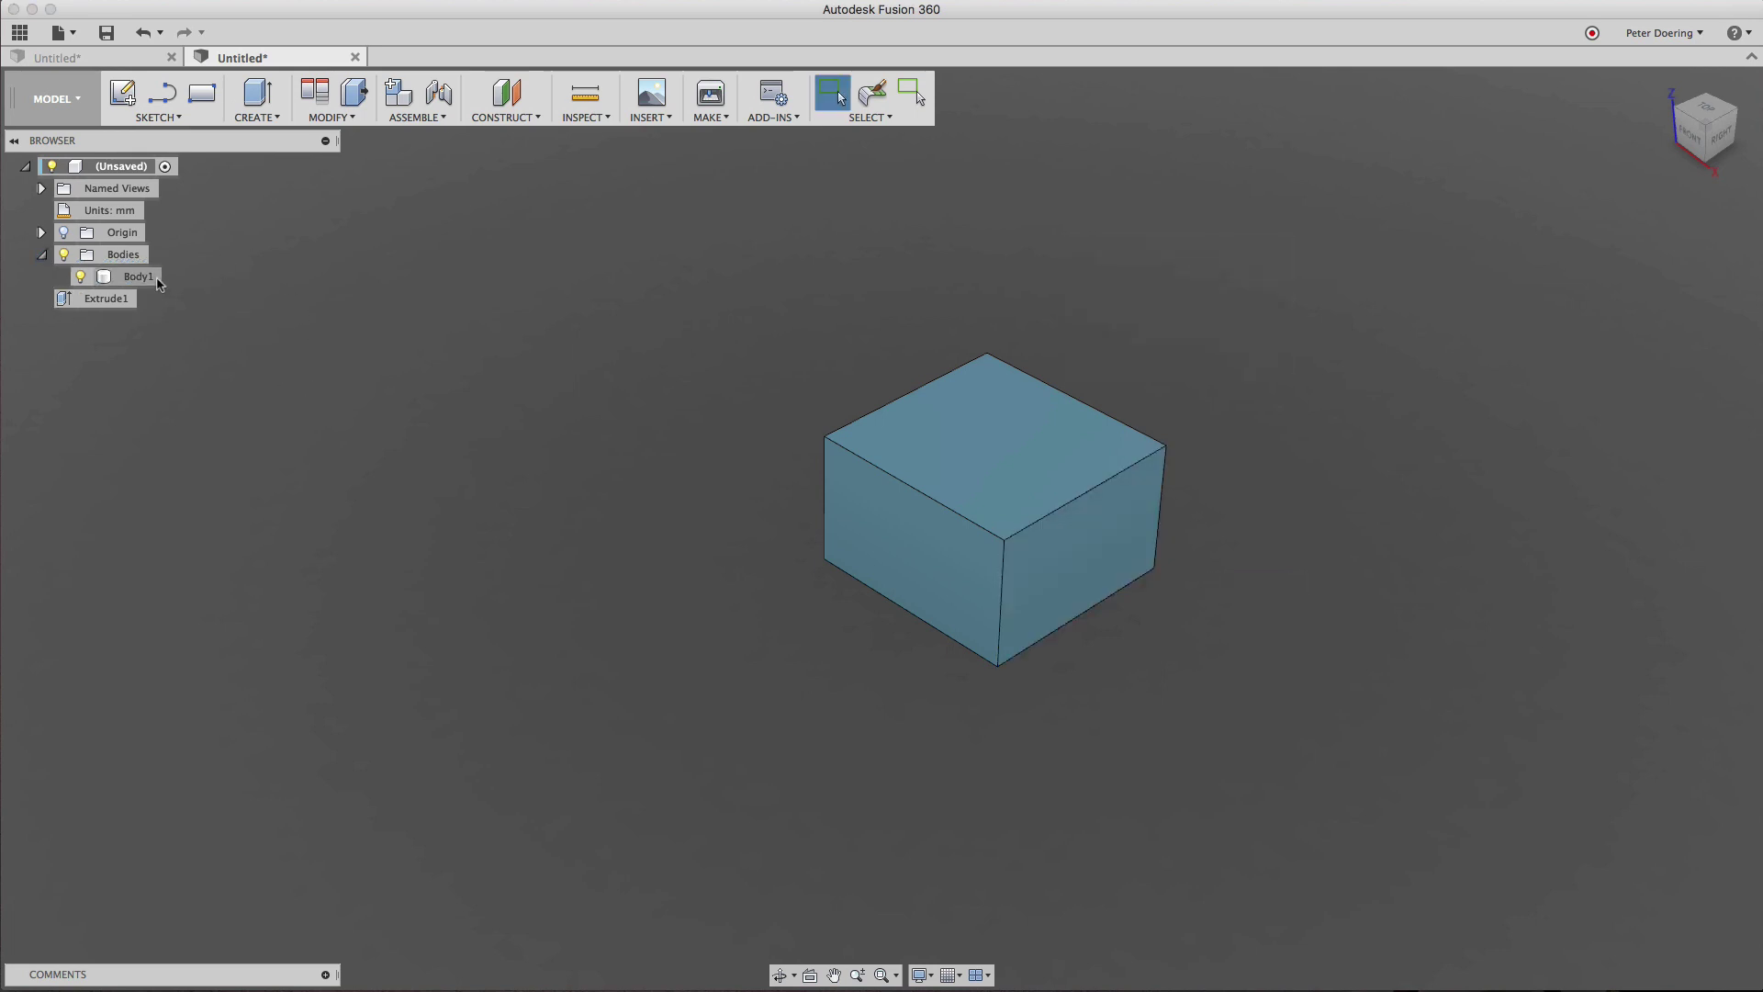
right_click(138, 276)
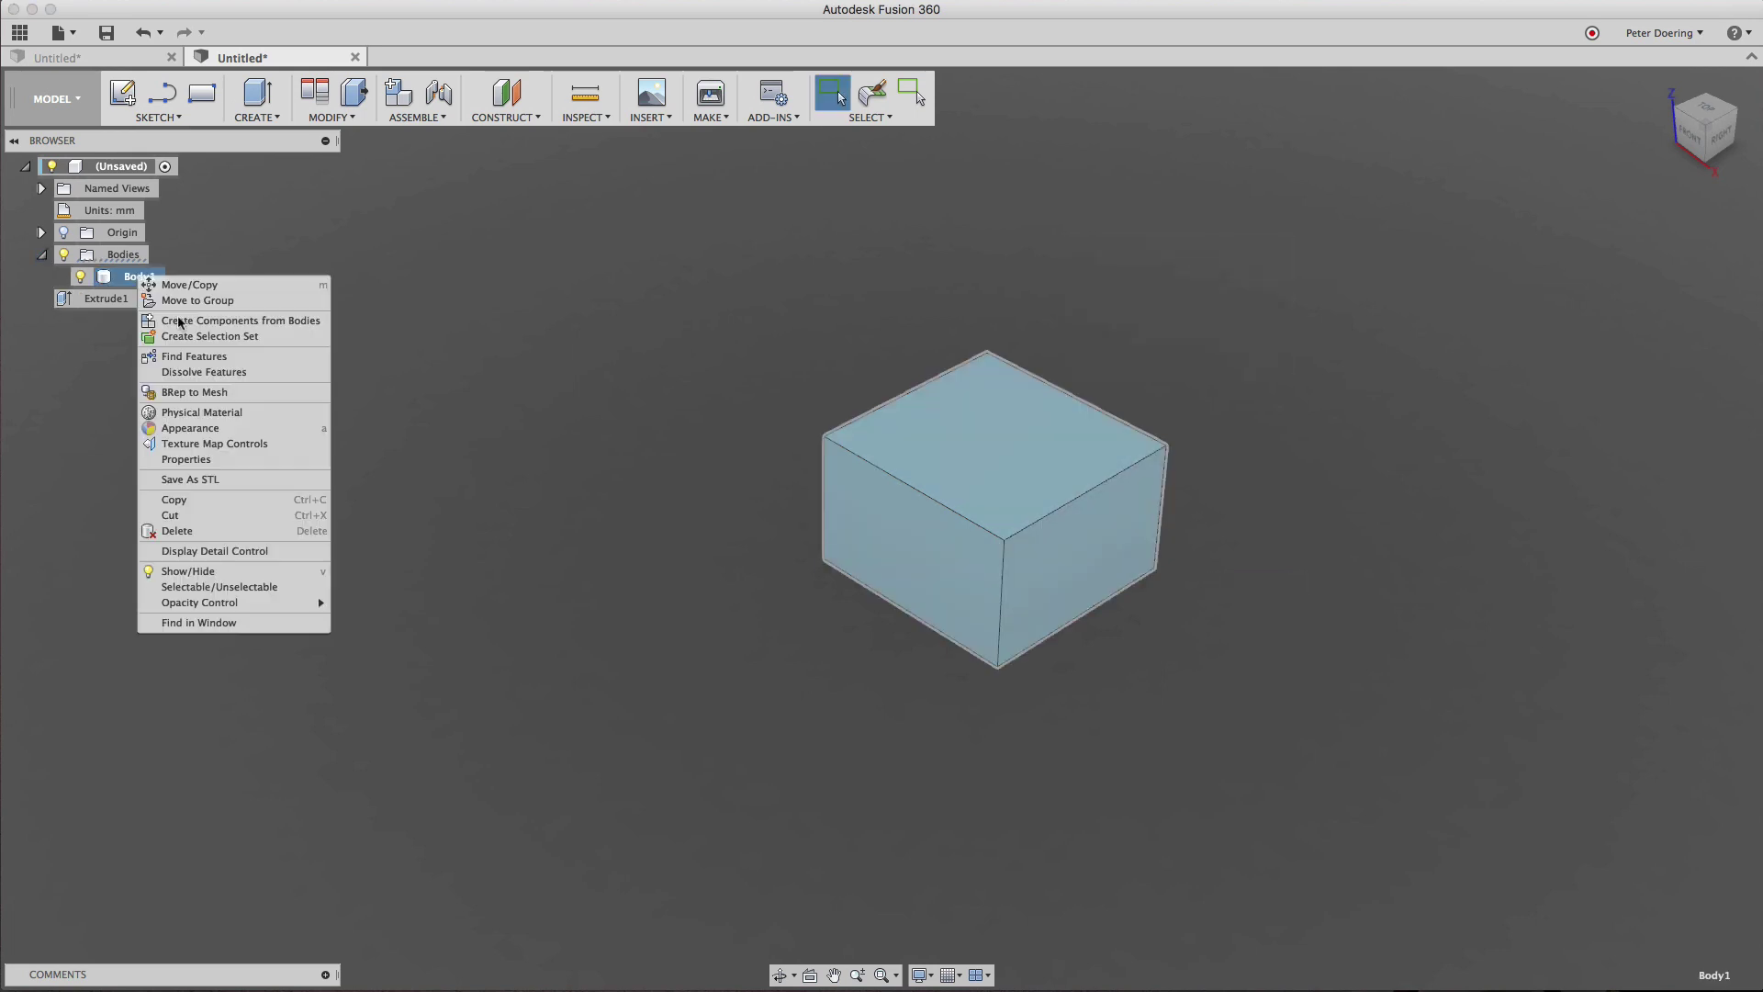
click(190, 529)
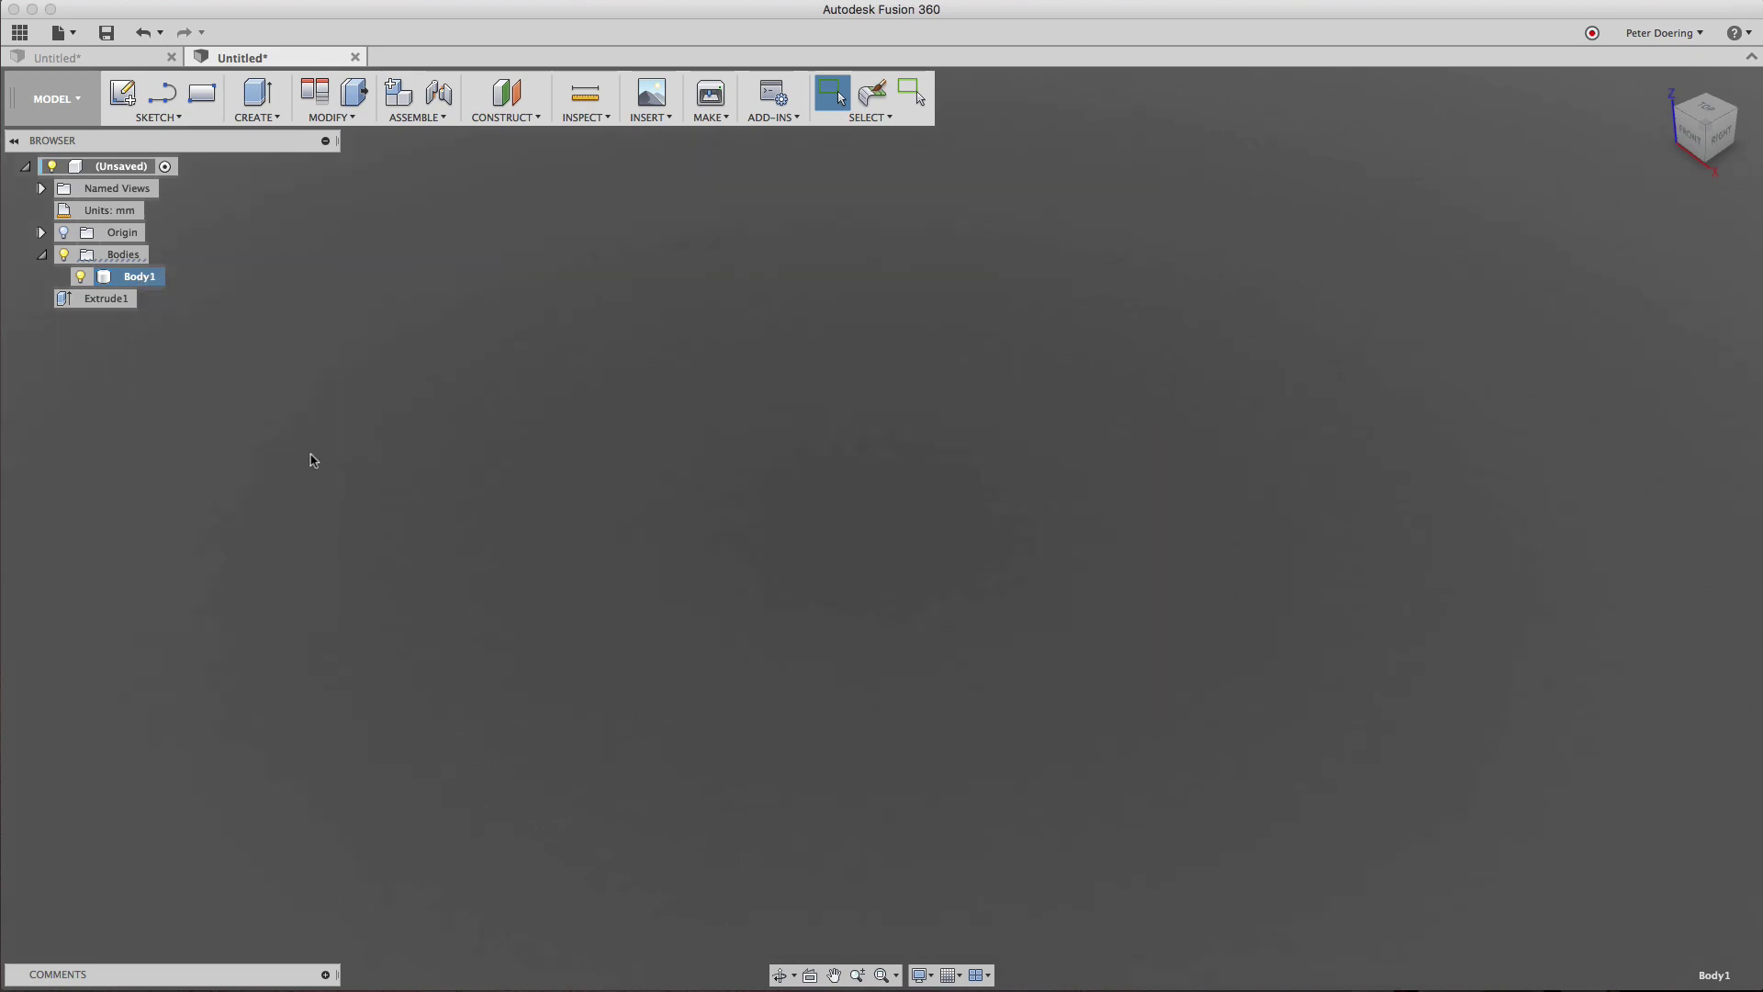
Sketch a two-point rectangle from the origin on the horizontal plane and extrude it upward with Press Pull into a box.
click(203, 104)
click(964, 525)
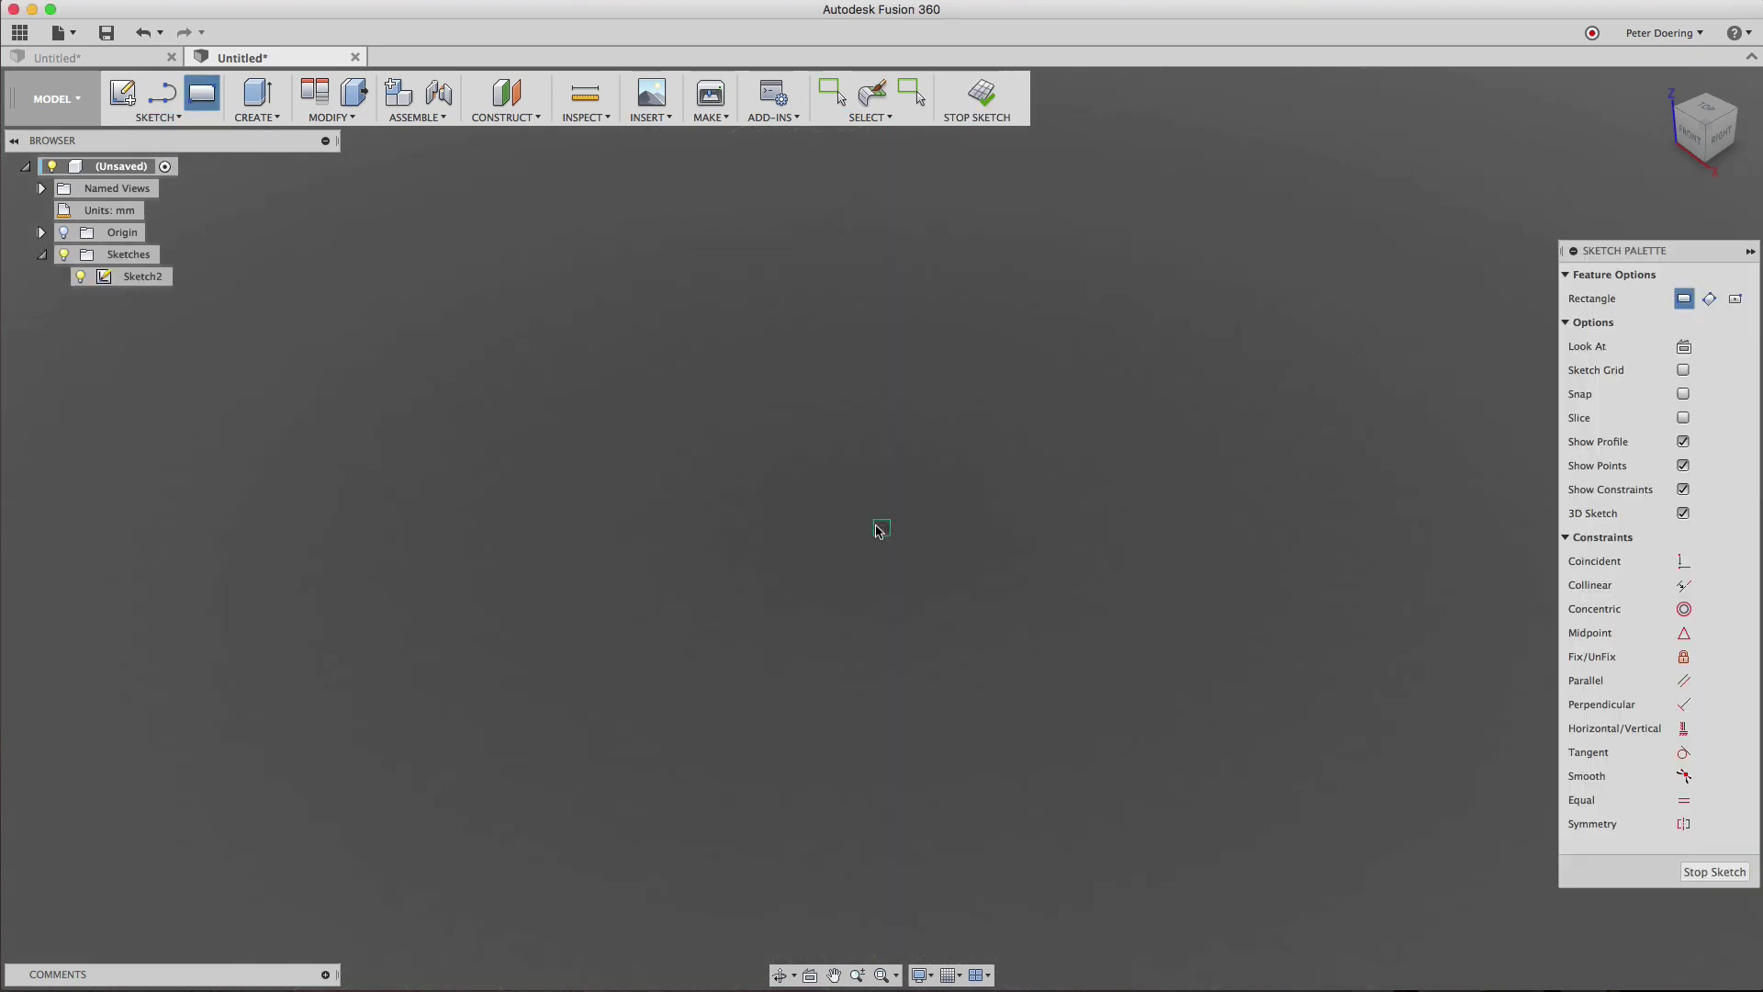
click(881, 528)
click(1148, 555)
right_click(1348, 490)
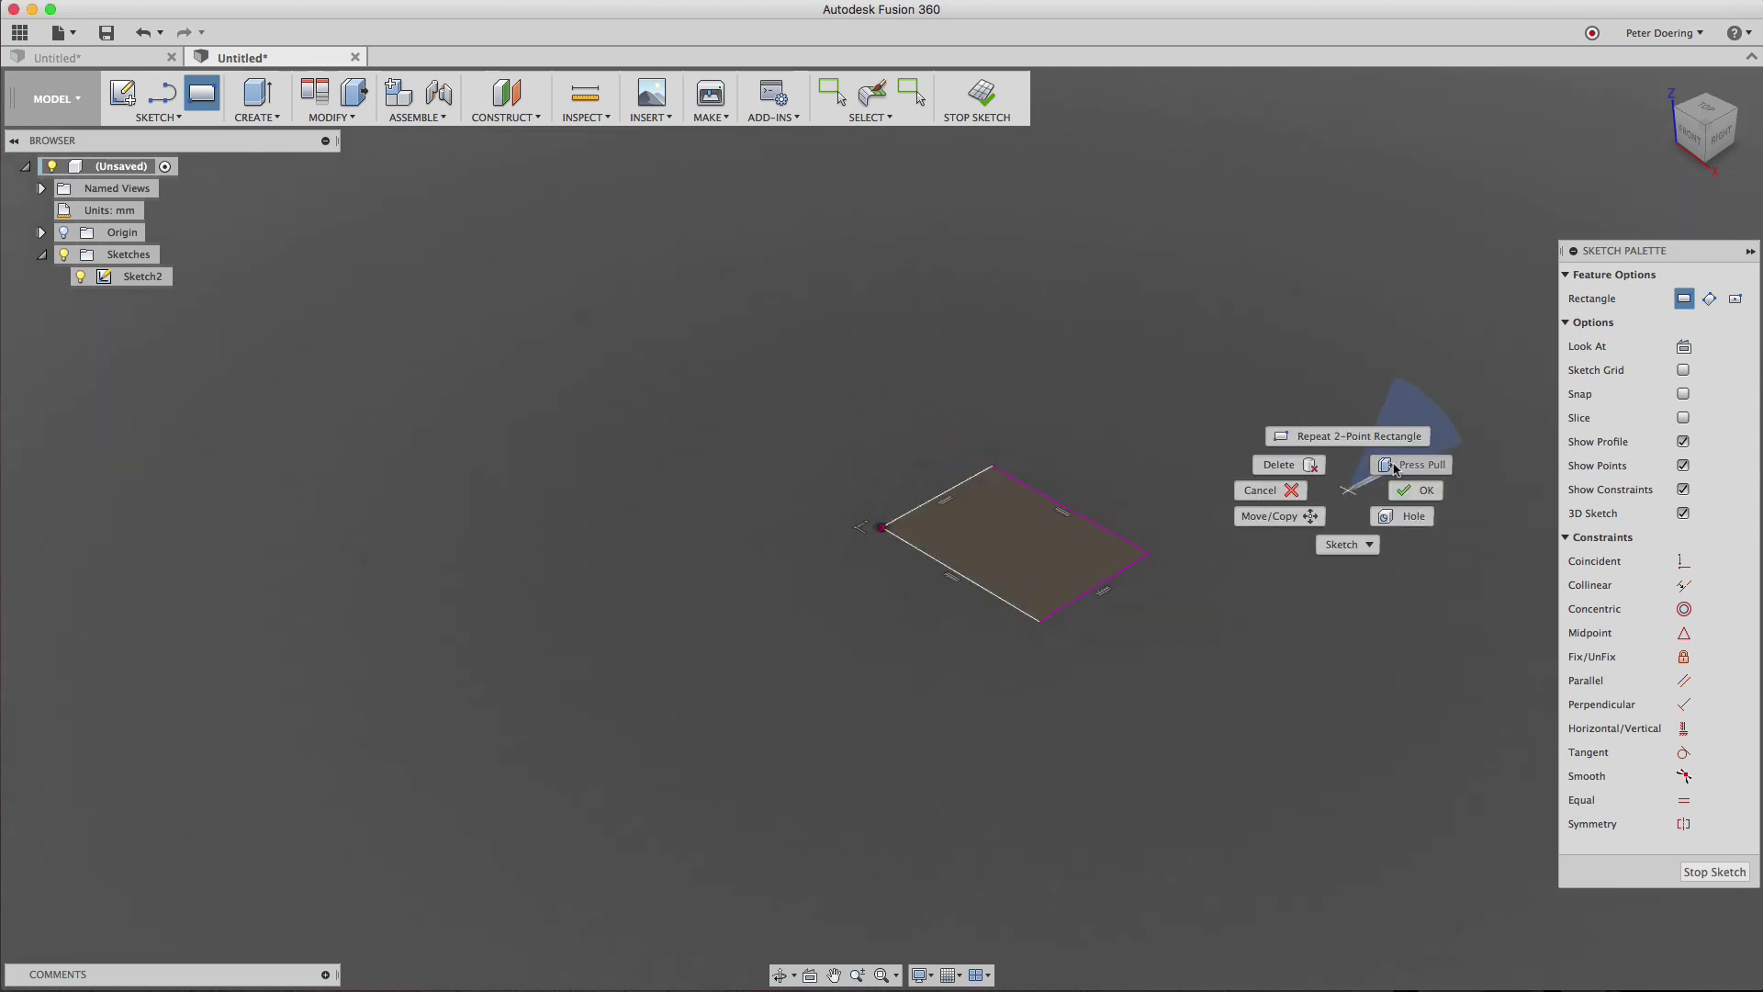
click(1394, 466)
click(1086, 555)
drag(1017, 513, 986, 389)
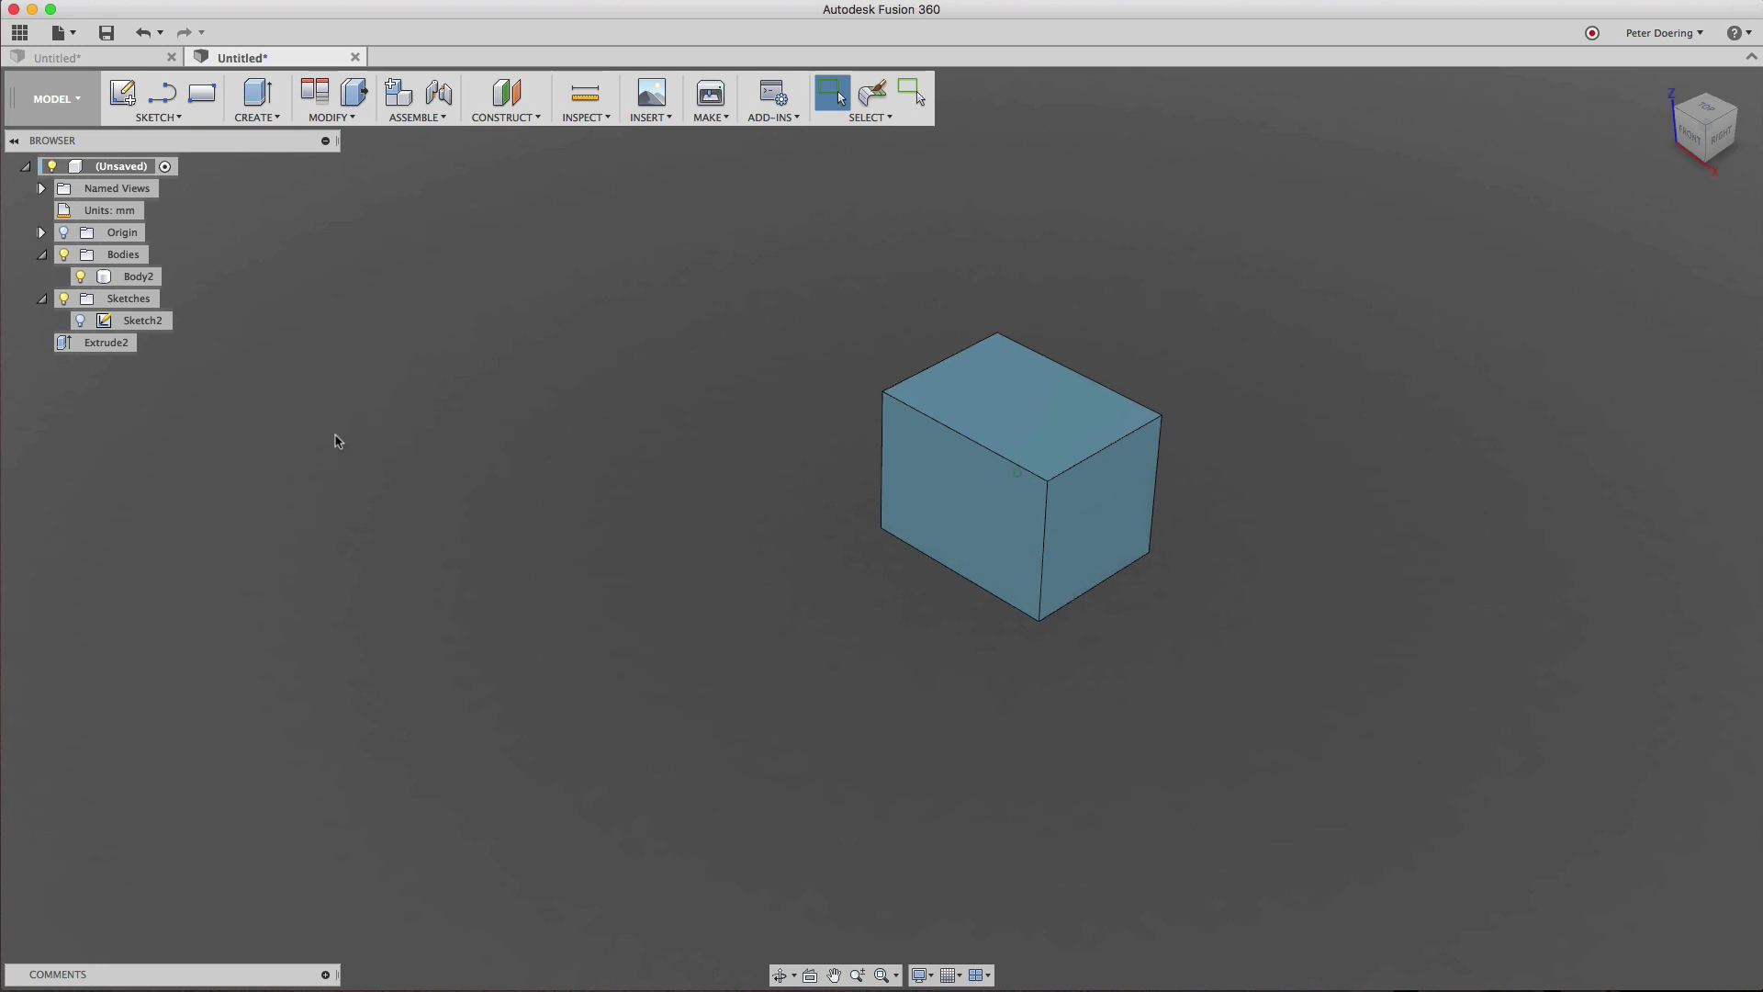
Show Sketch2 and pull the rectangle's outer corner away from the origin, making one edge about 56.2 mm long.
click(81, 322)
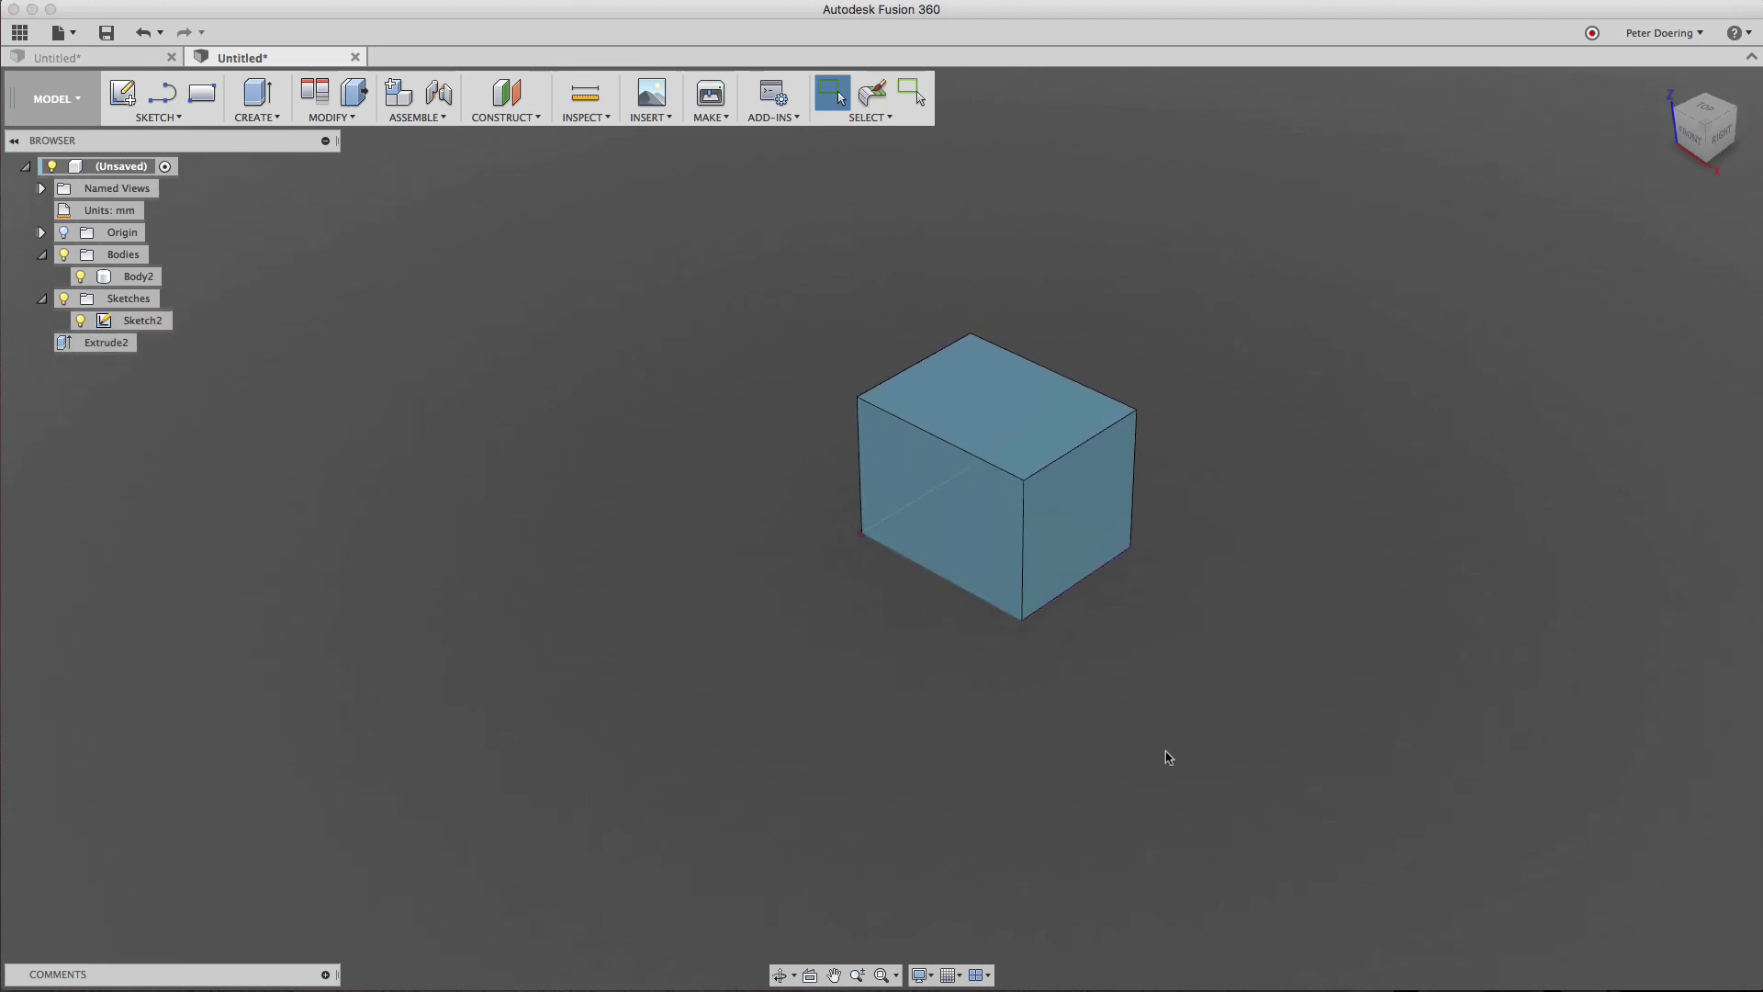
mouse_move(1122, 568)
mouse_down()
mouse_move(1154, 599)
mouse_move(1175, 565)
mouse_move(1256, 533)
mouse_up()
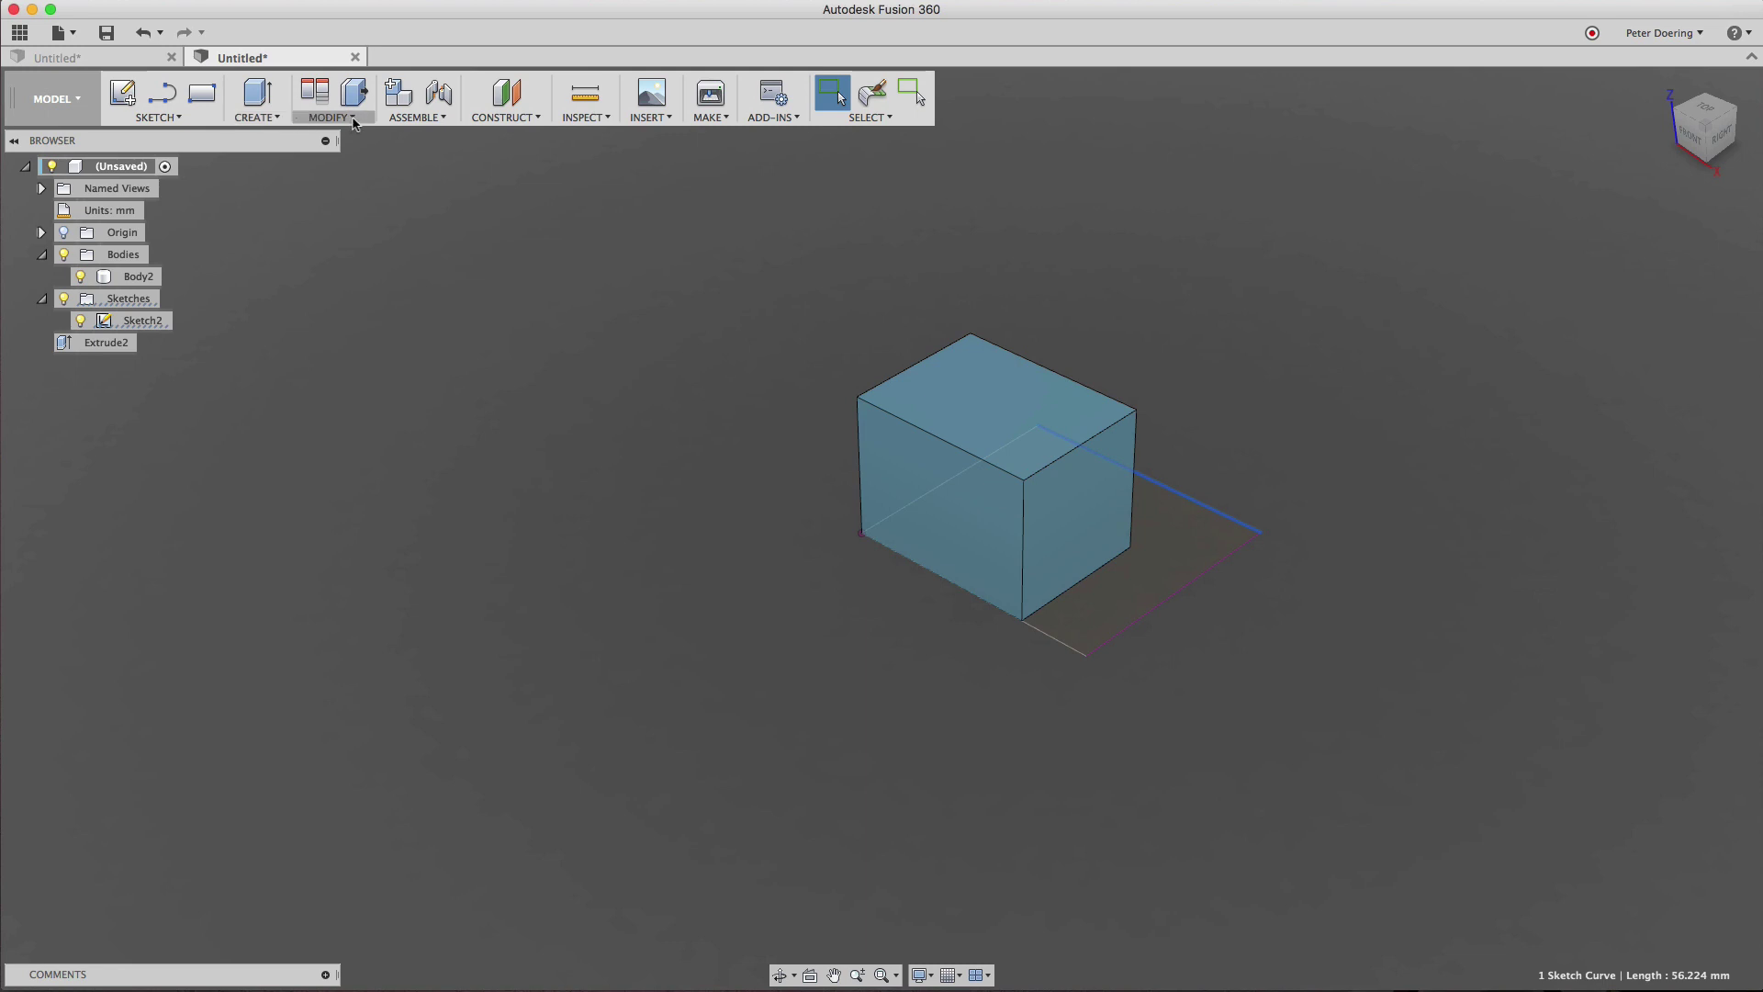
Switch to the other open design and set the front width dimension of Component2:1's sketch to 20 mm.
click(98, 62)
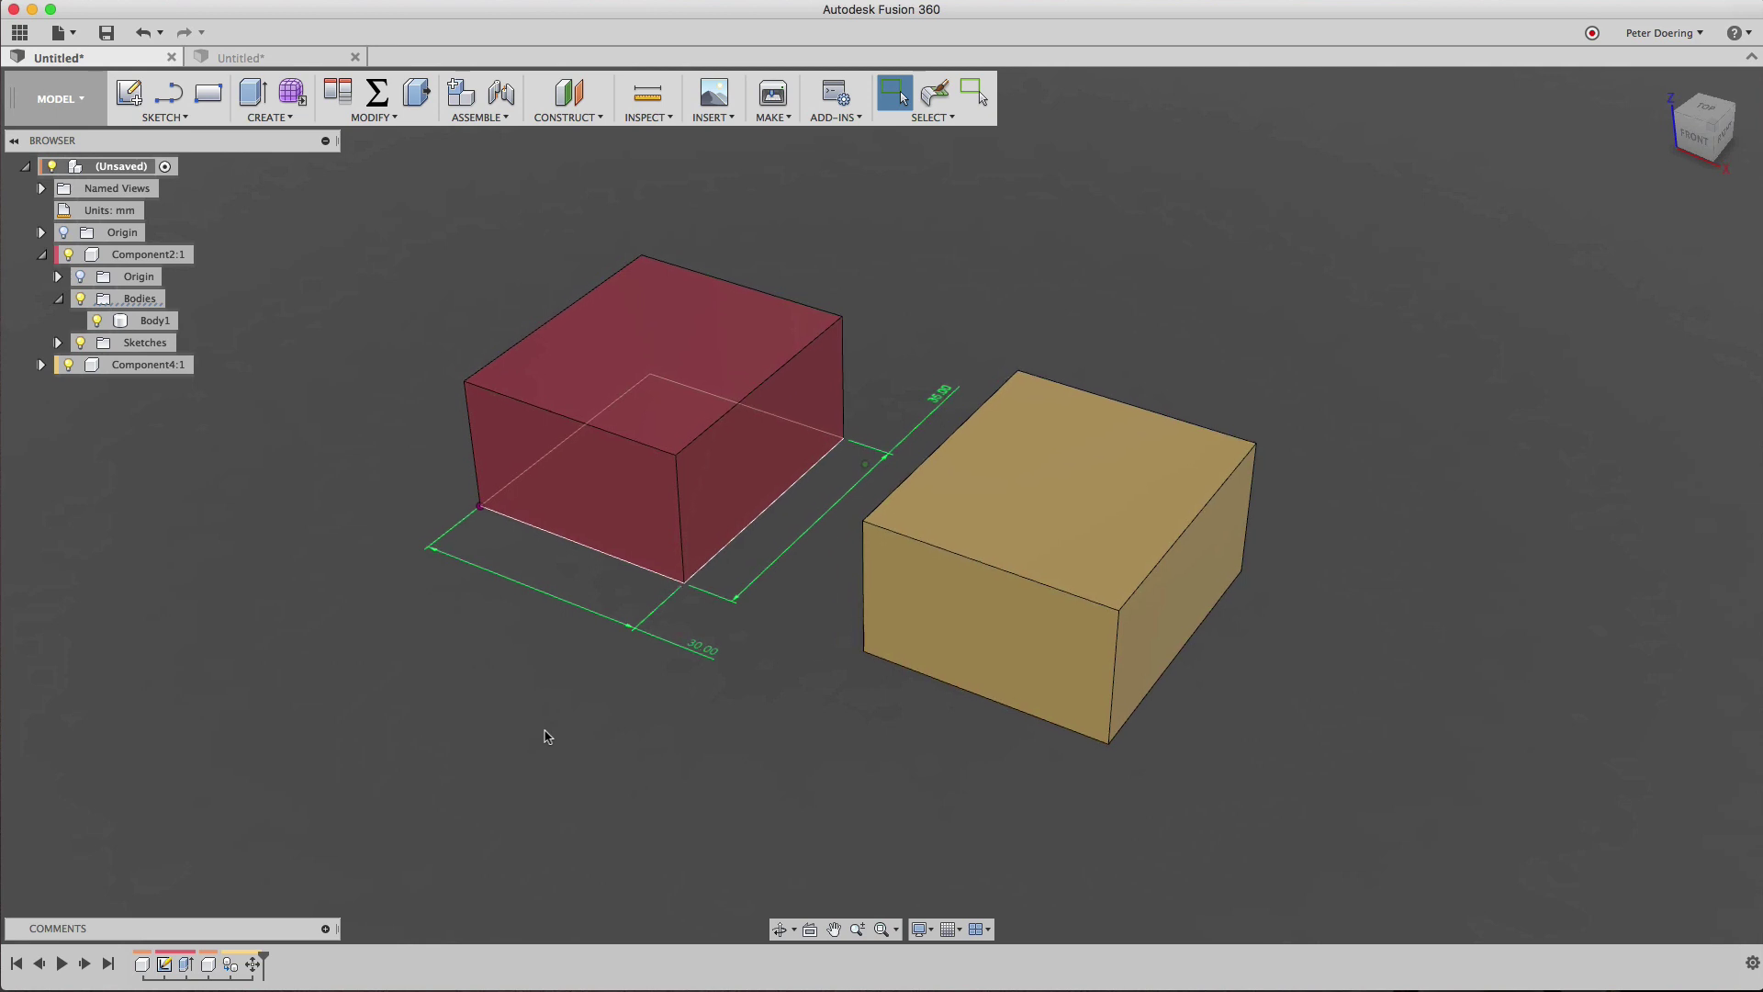
double_click(697, 654)
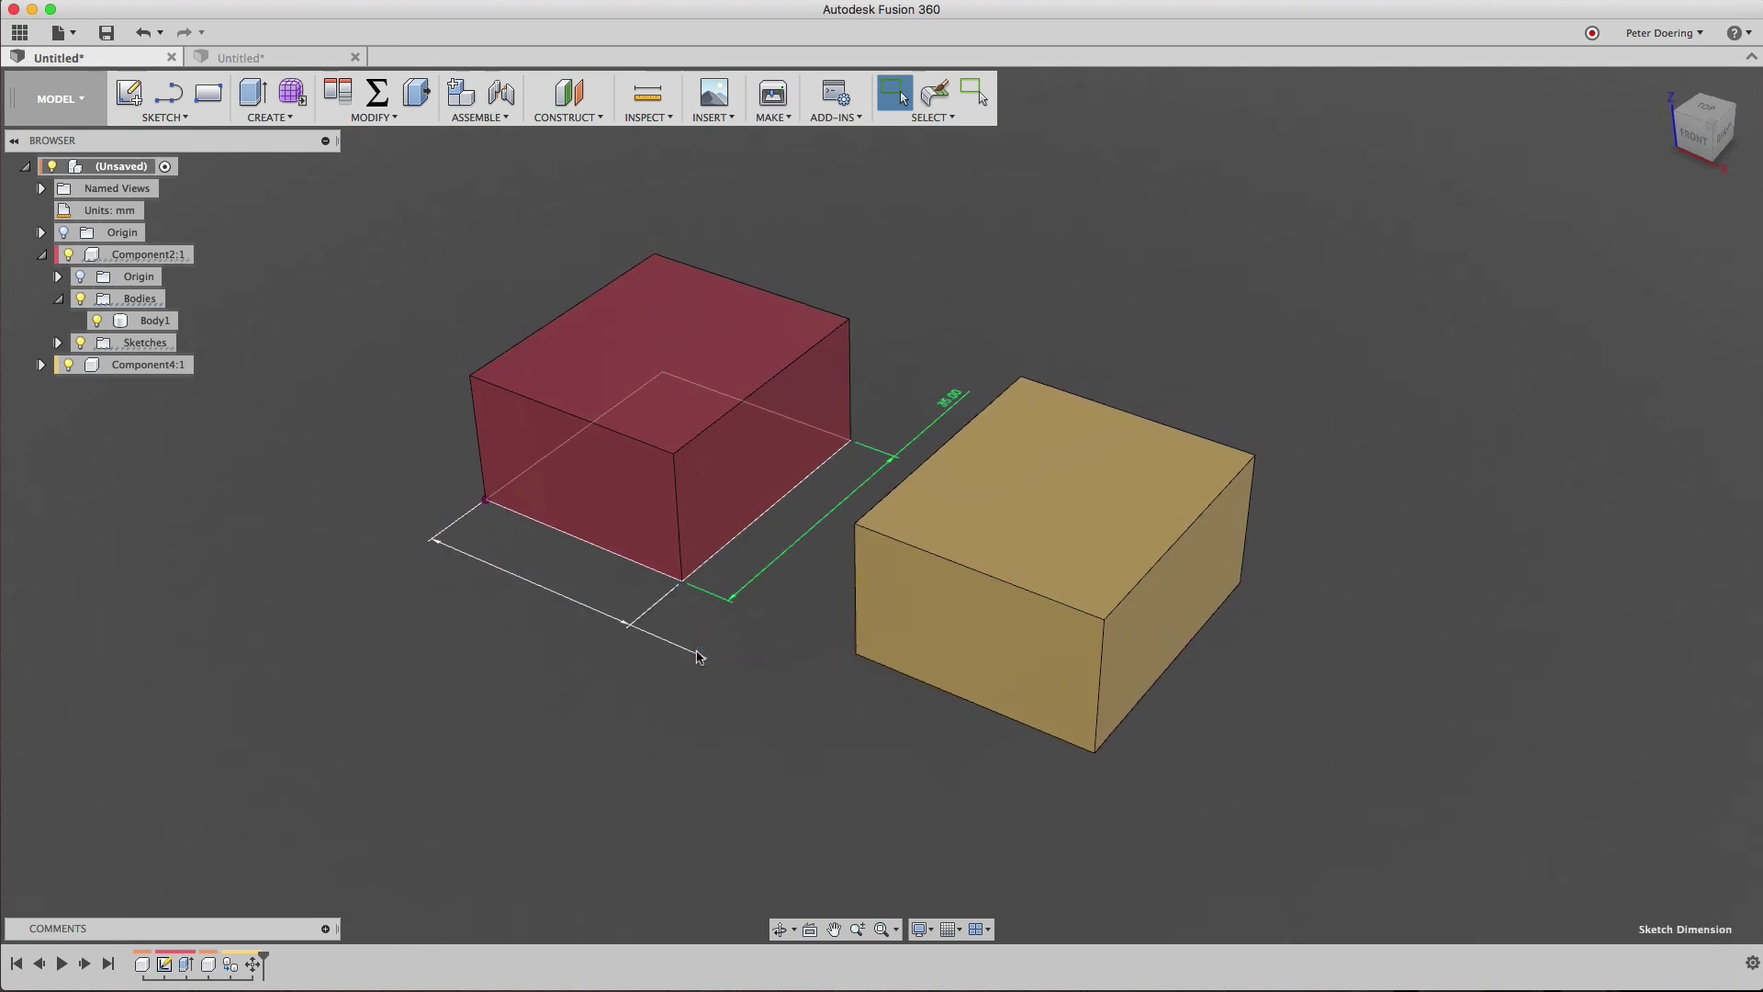
text(20)
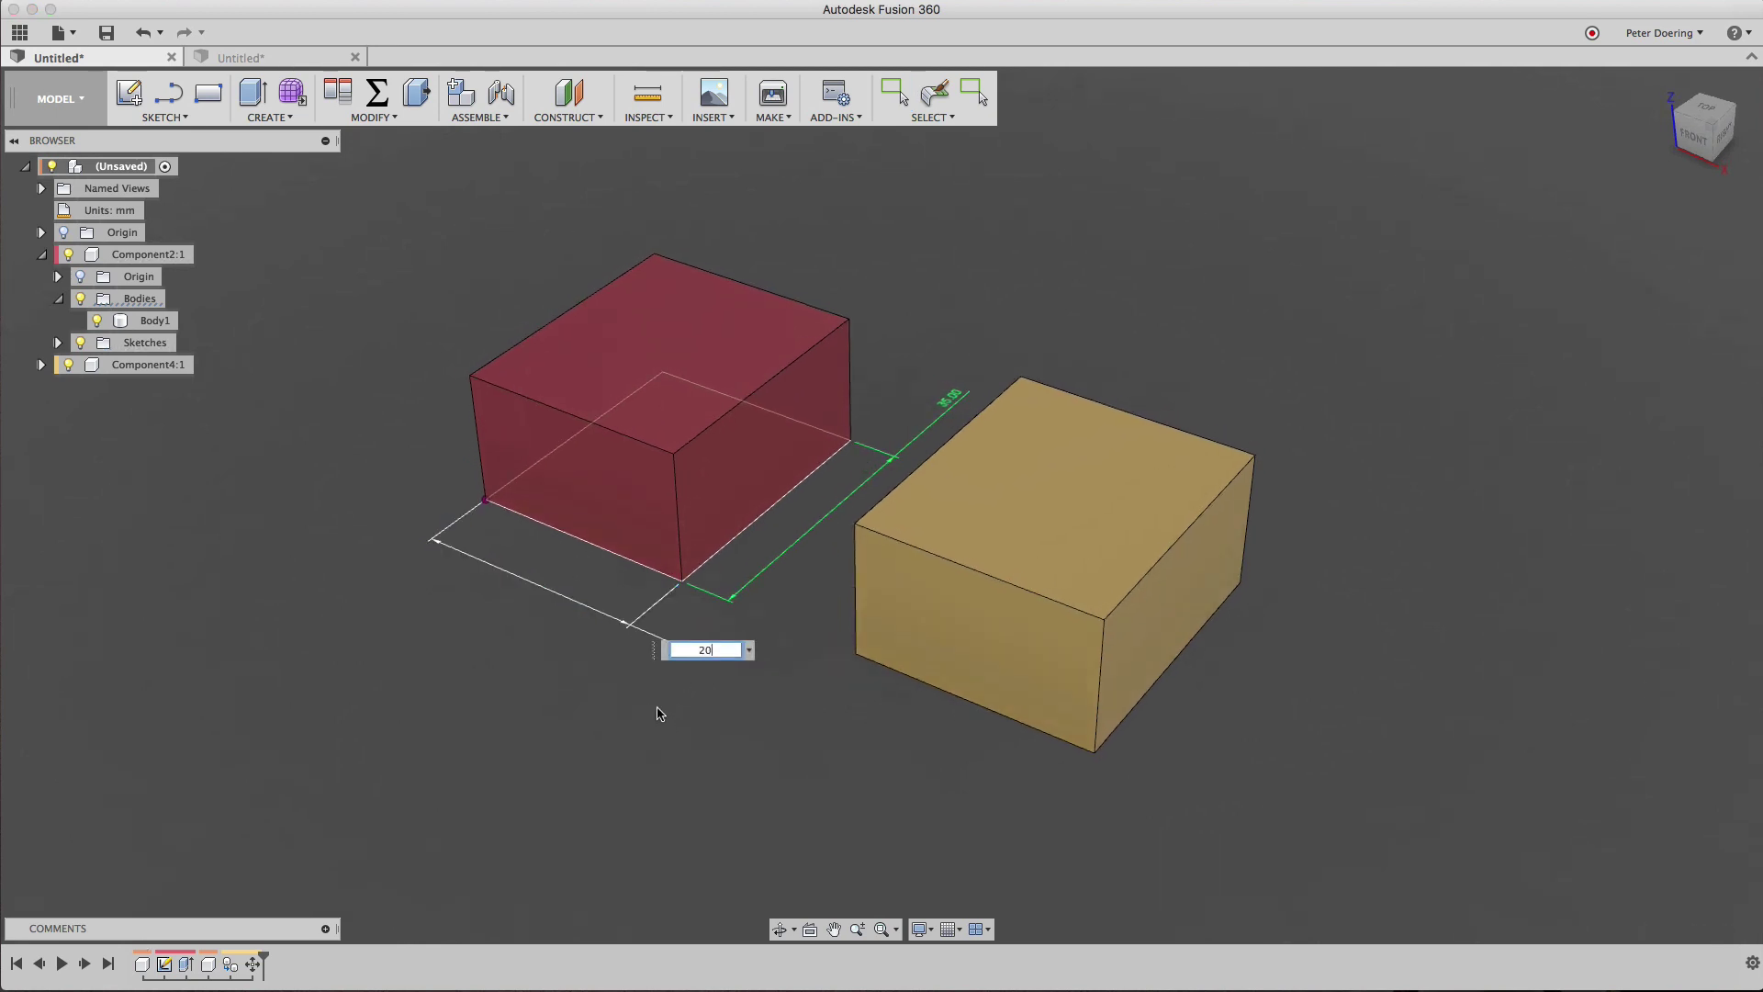
key(Return)
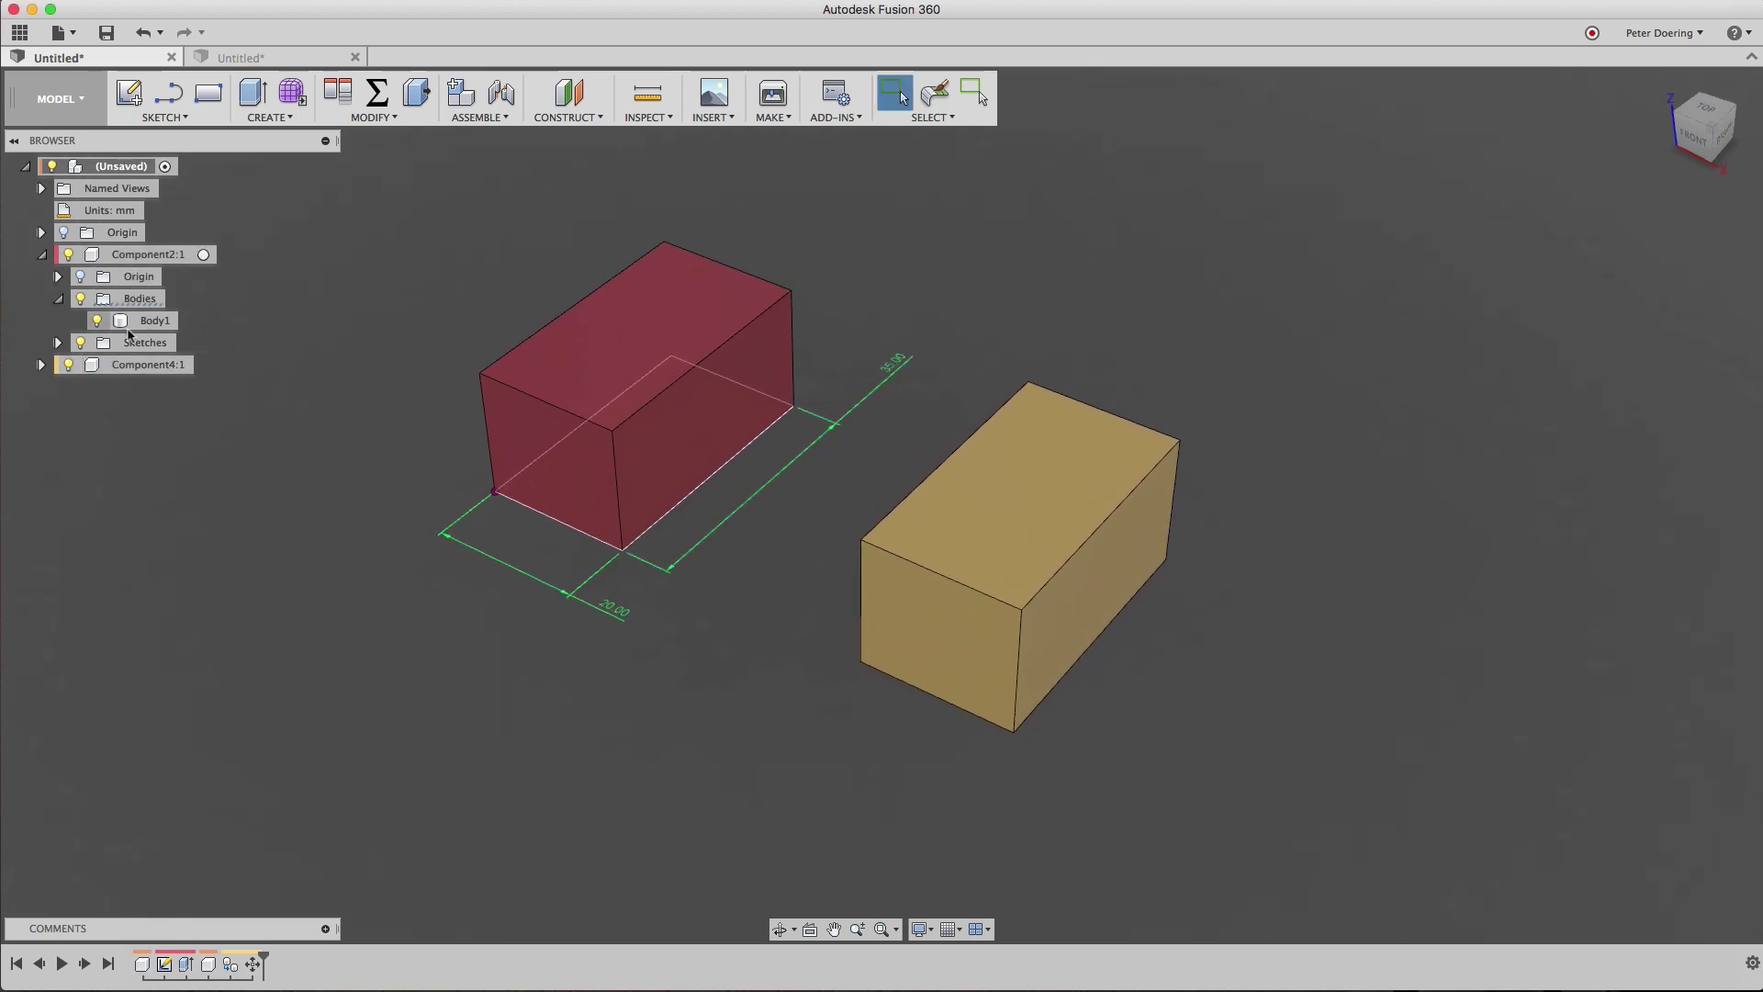
Expand Component4:1 and offset the front face of its body outward by about 17.7 mm.
click(44, 366)
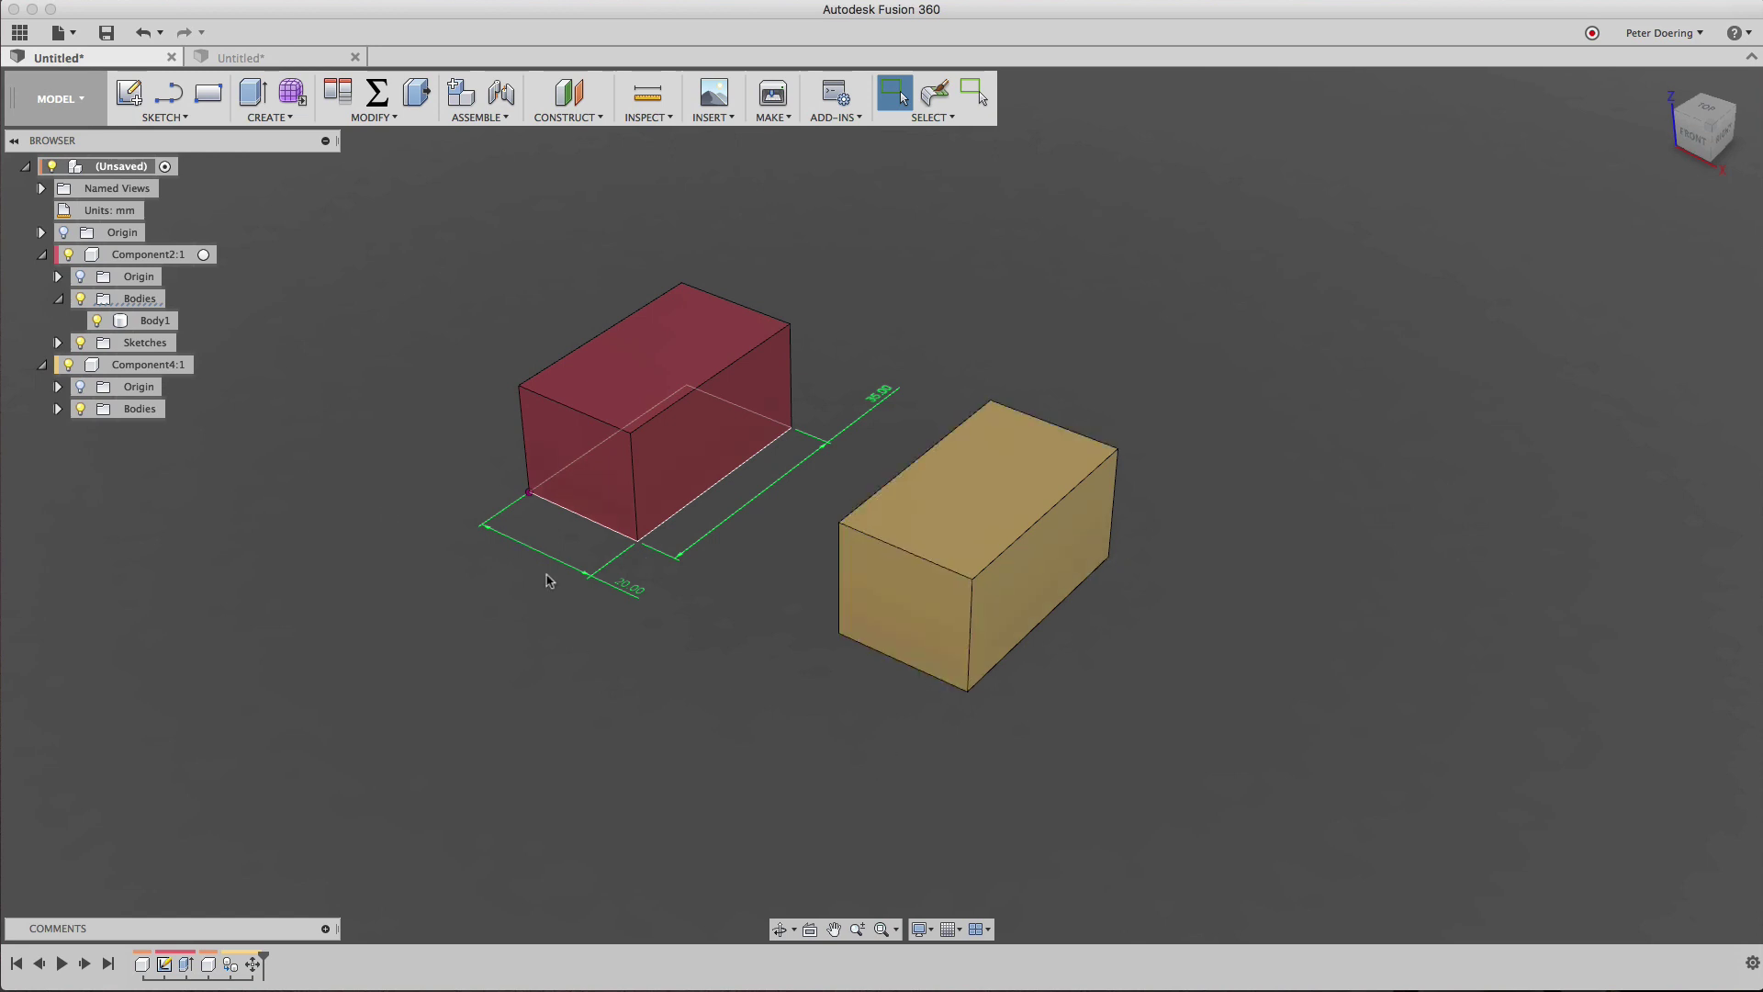
click(417, 92)
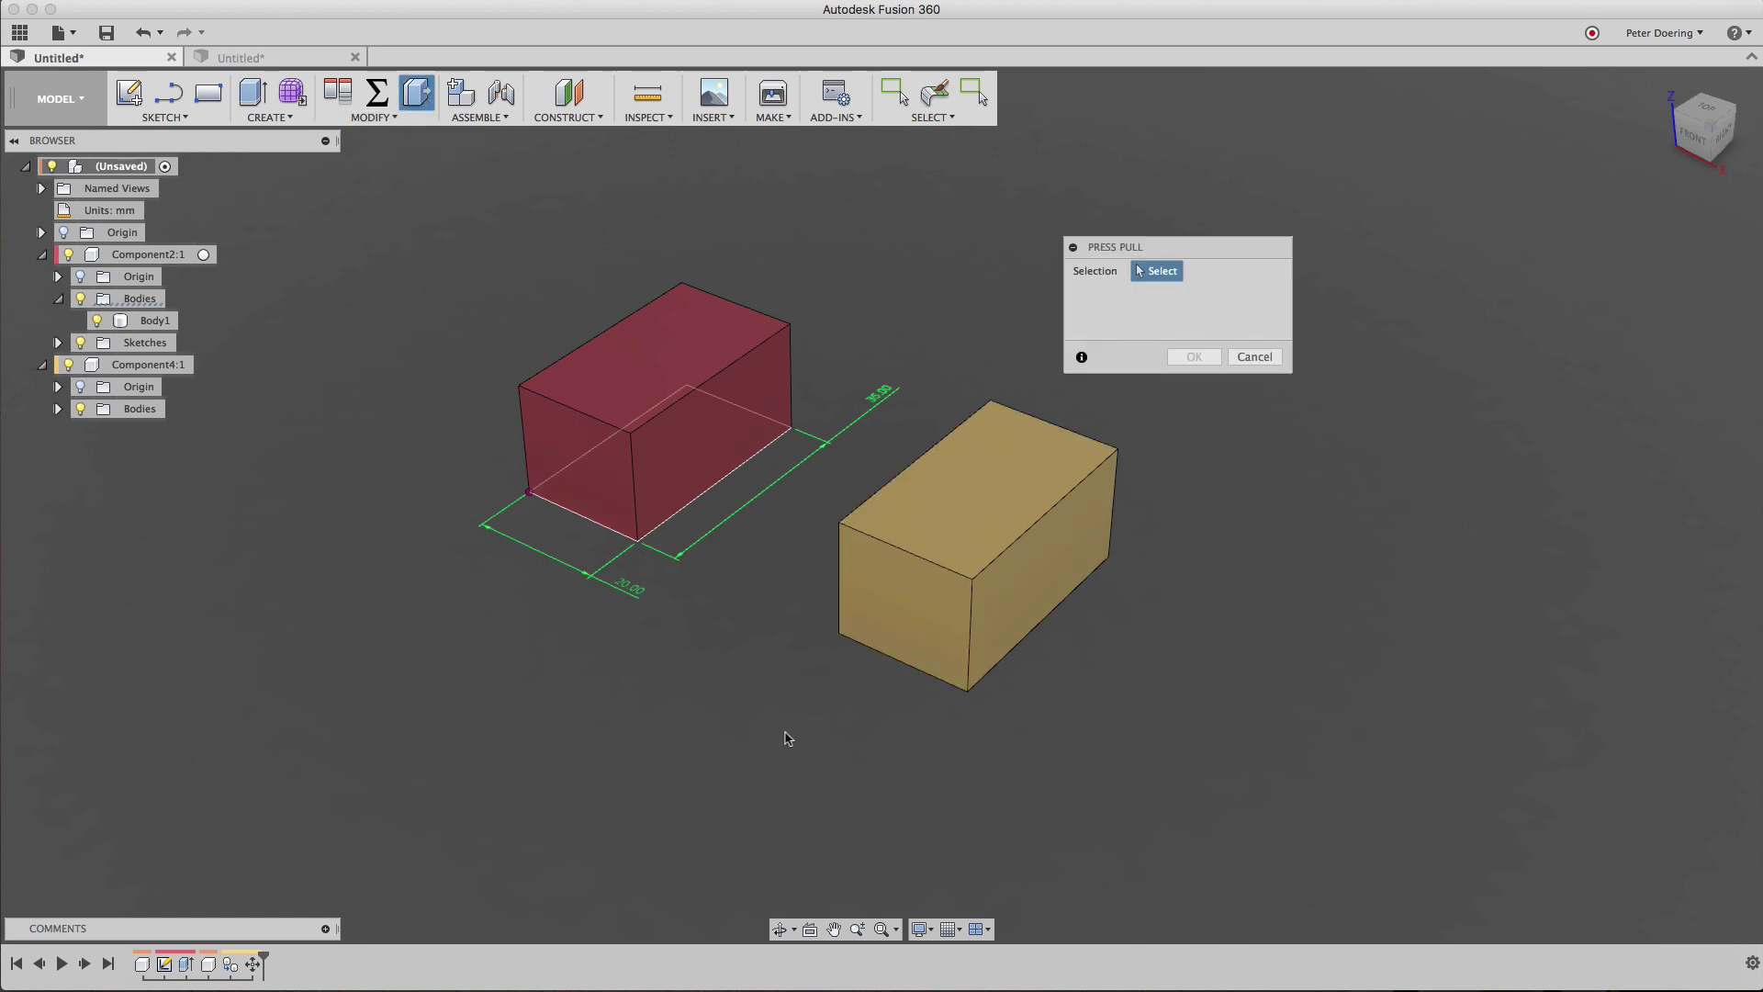
click(888, 642)
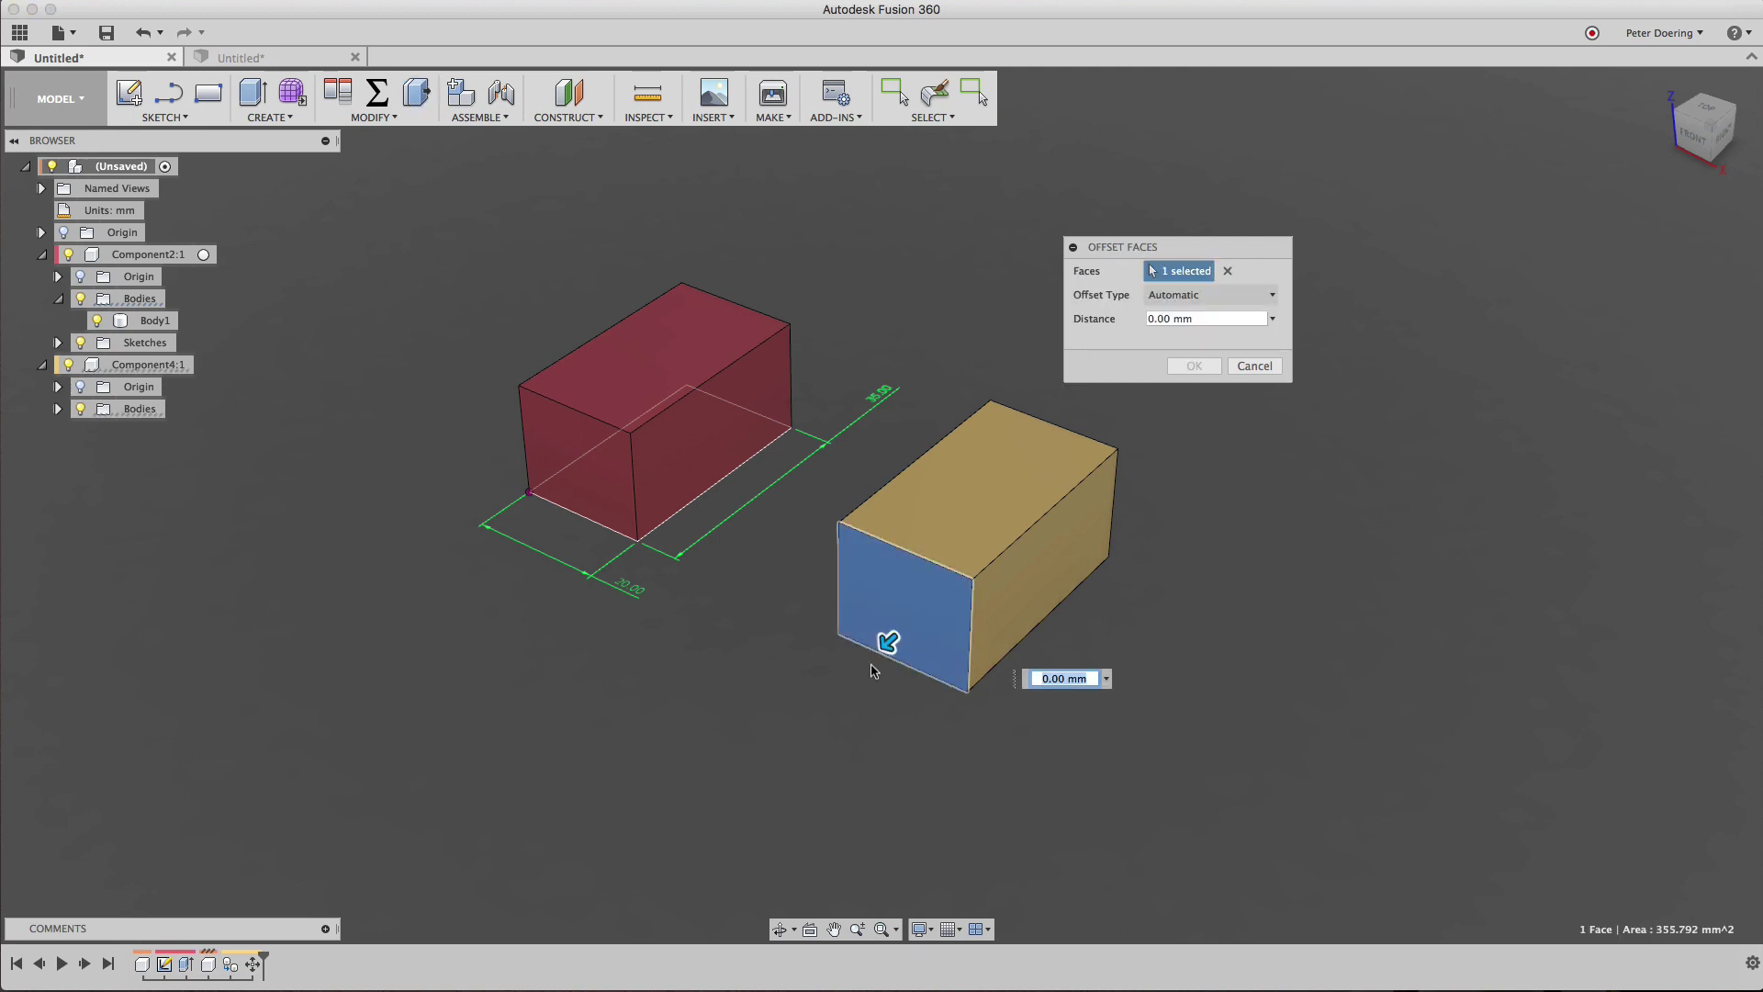
drag(883, 643, 804, 716)
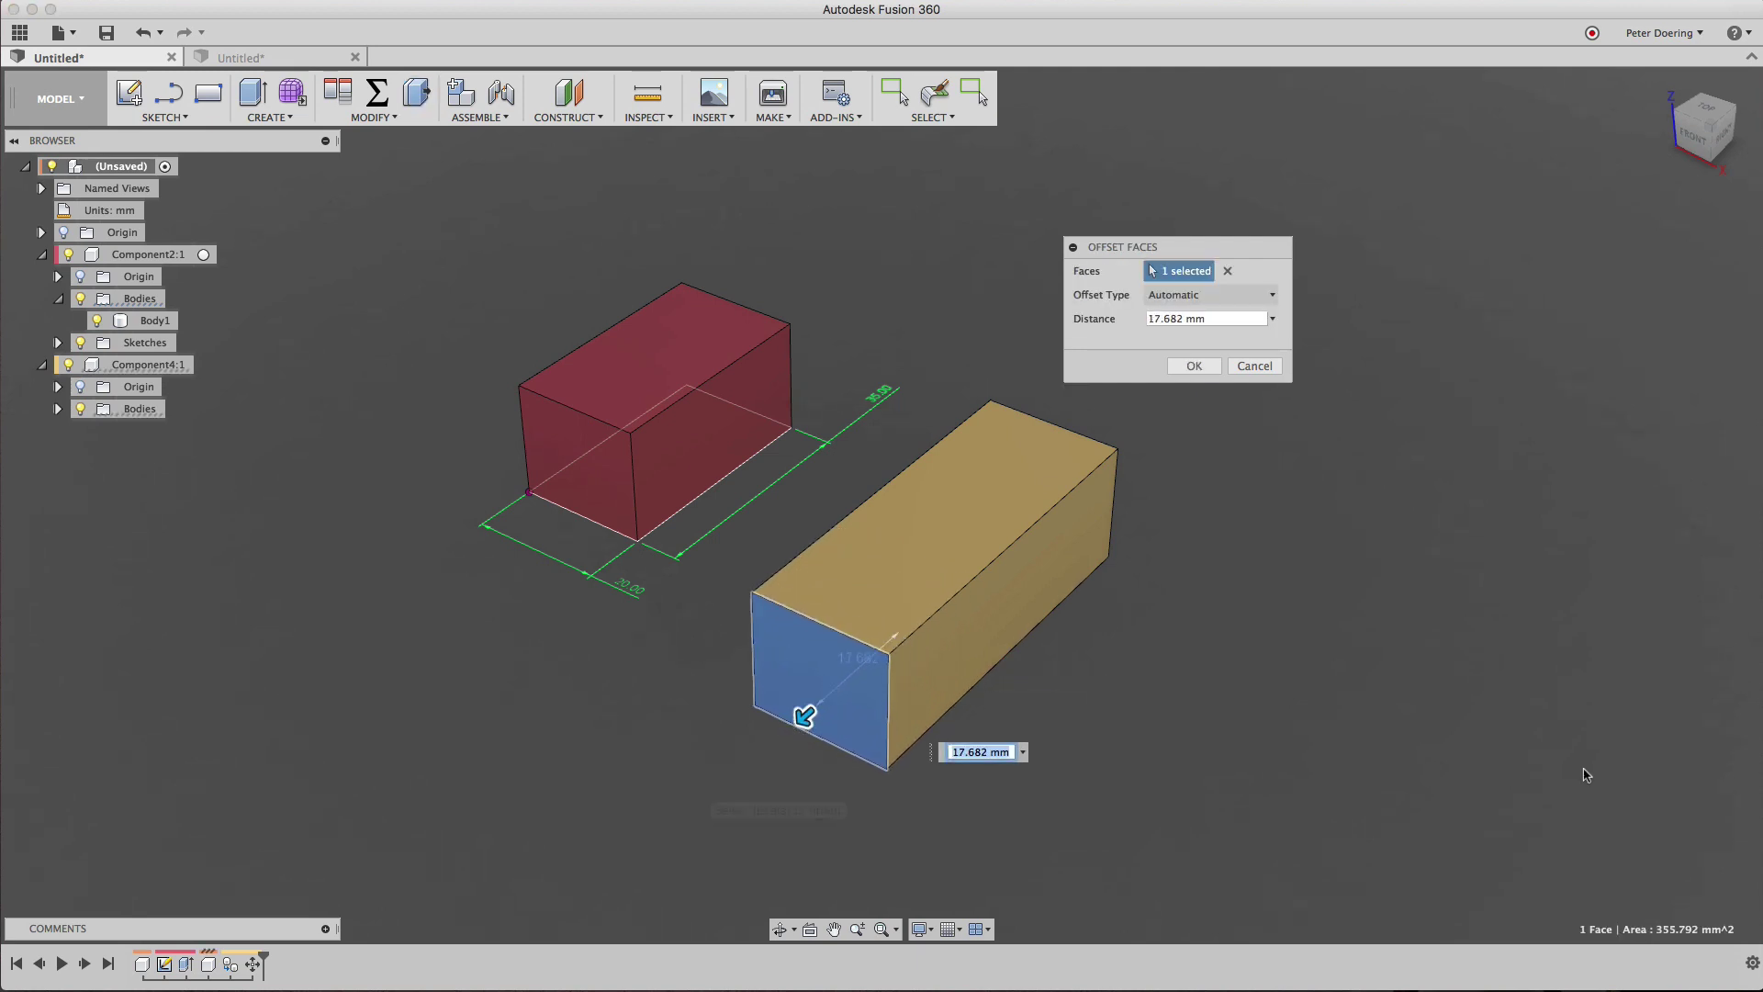
click(1194, 366)
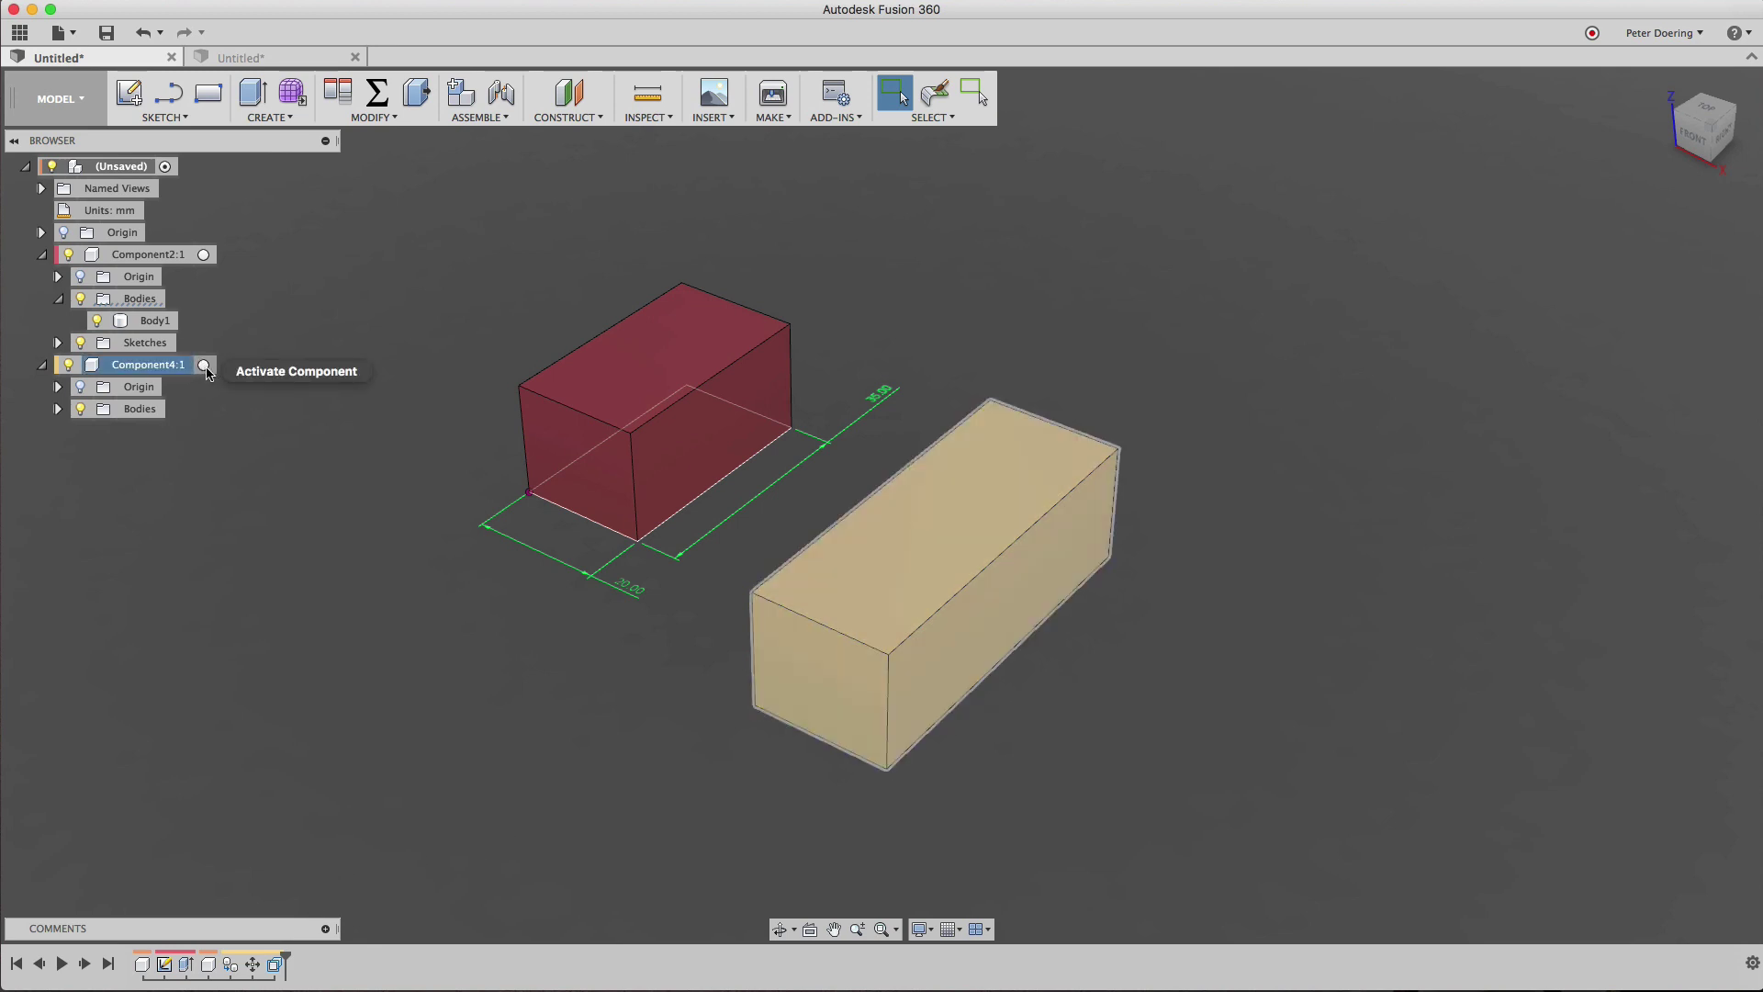
Activate Component4:1 and set the 35 mm dimension of Component2:1's sketch to 10 mm.
click(204, 366)
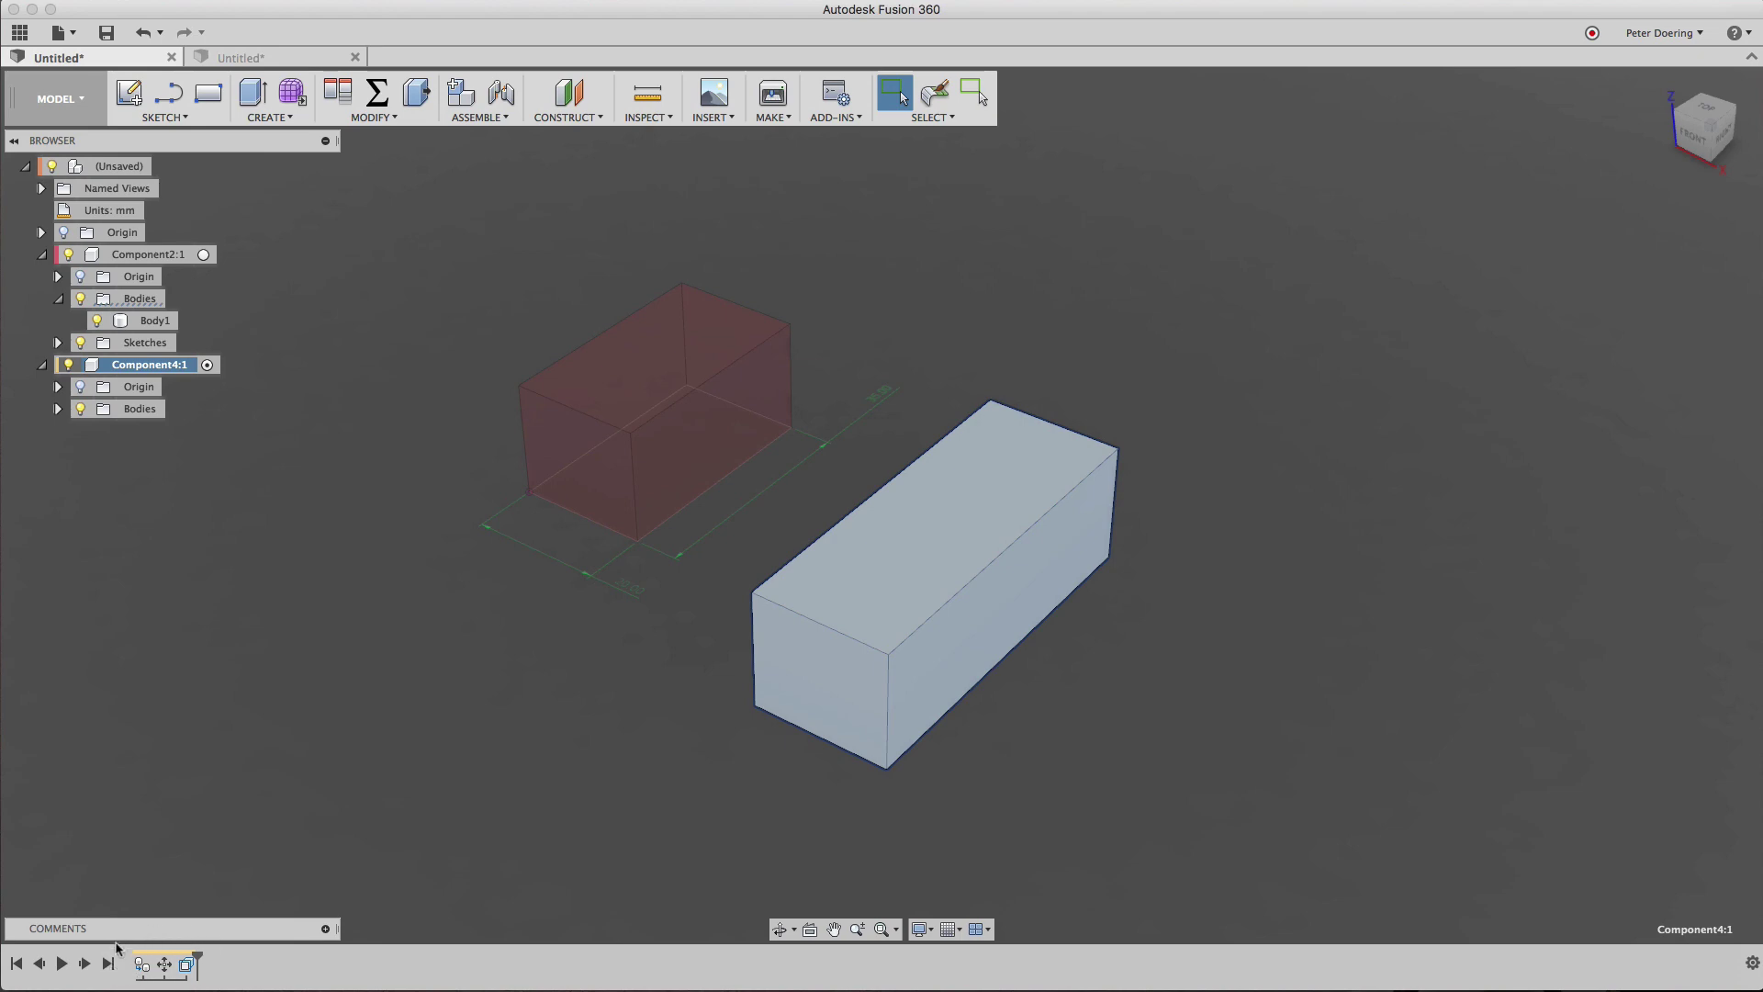
click(448, 740)
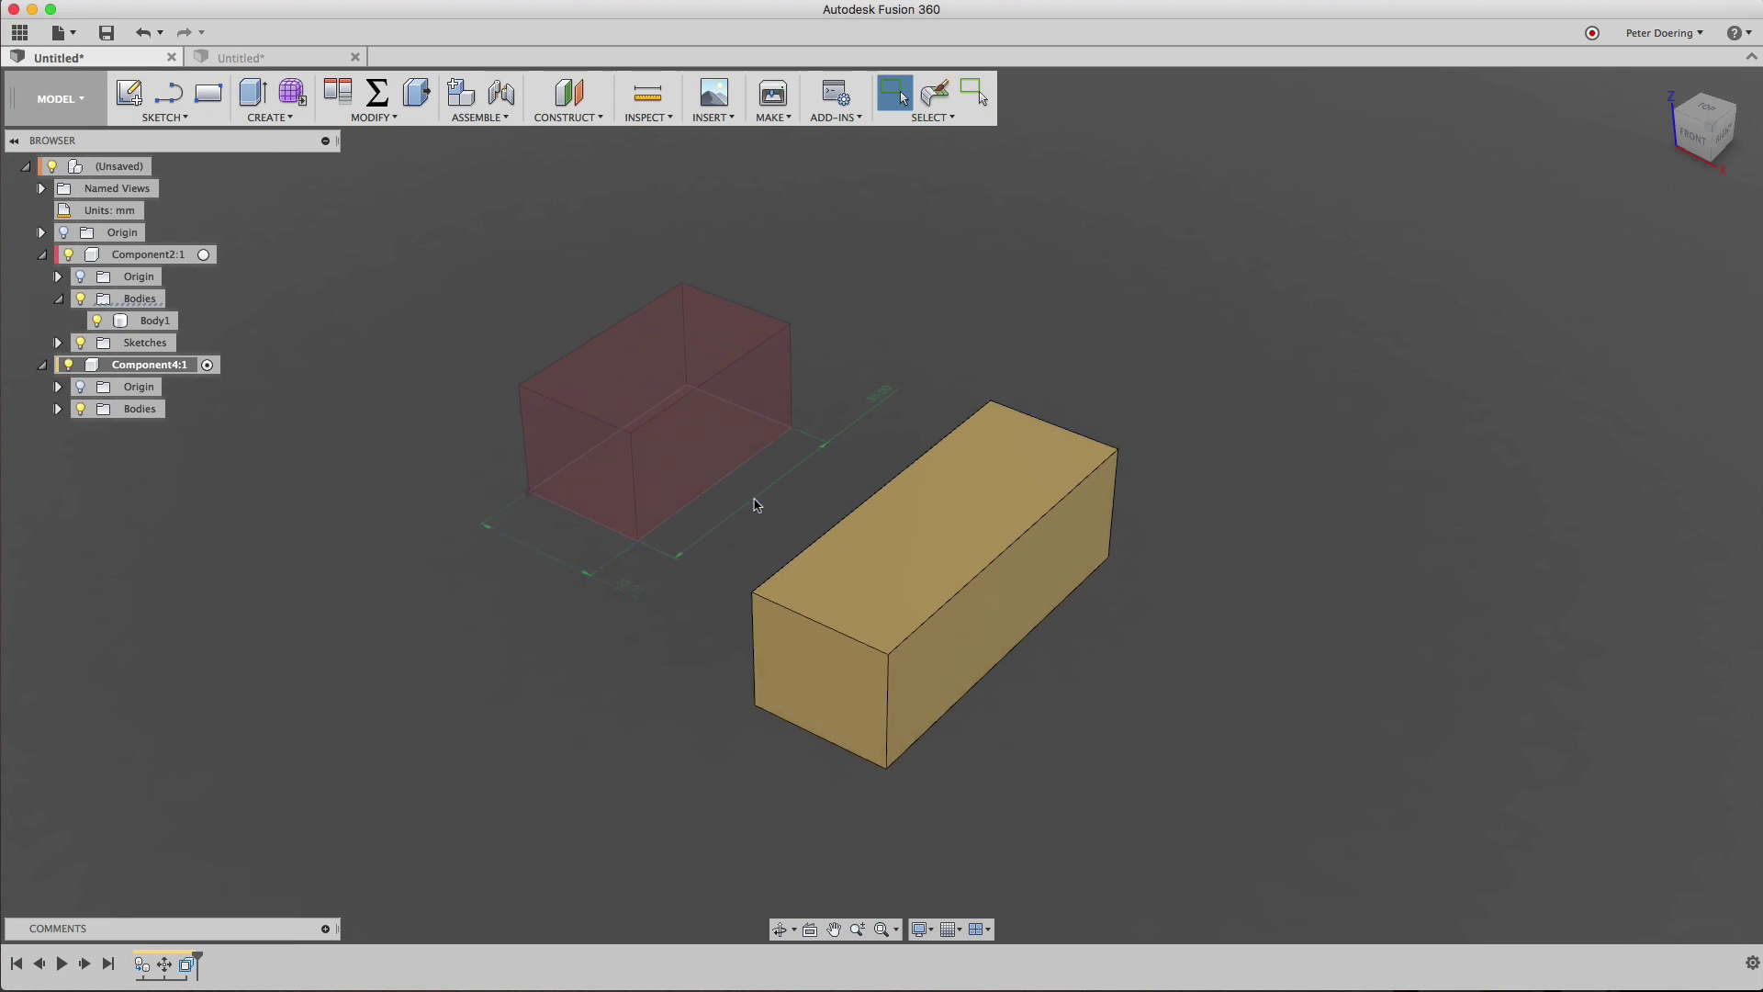
double_click(880, 402)
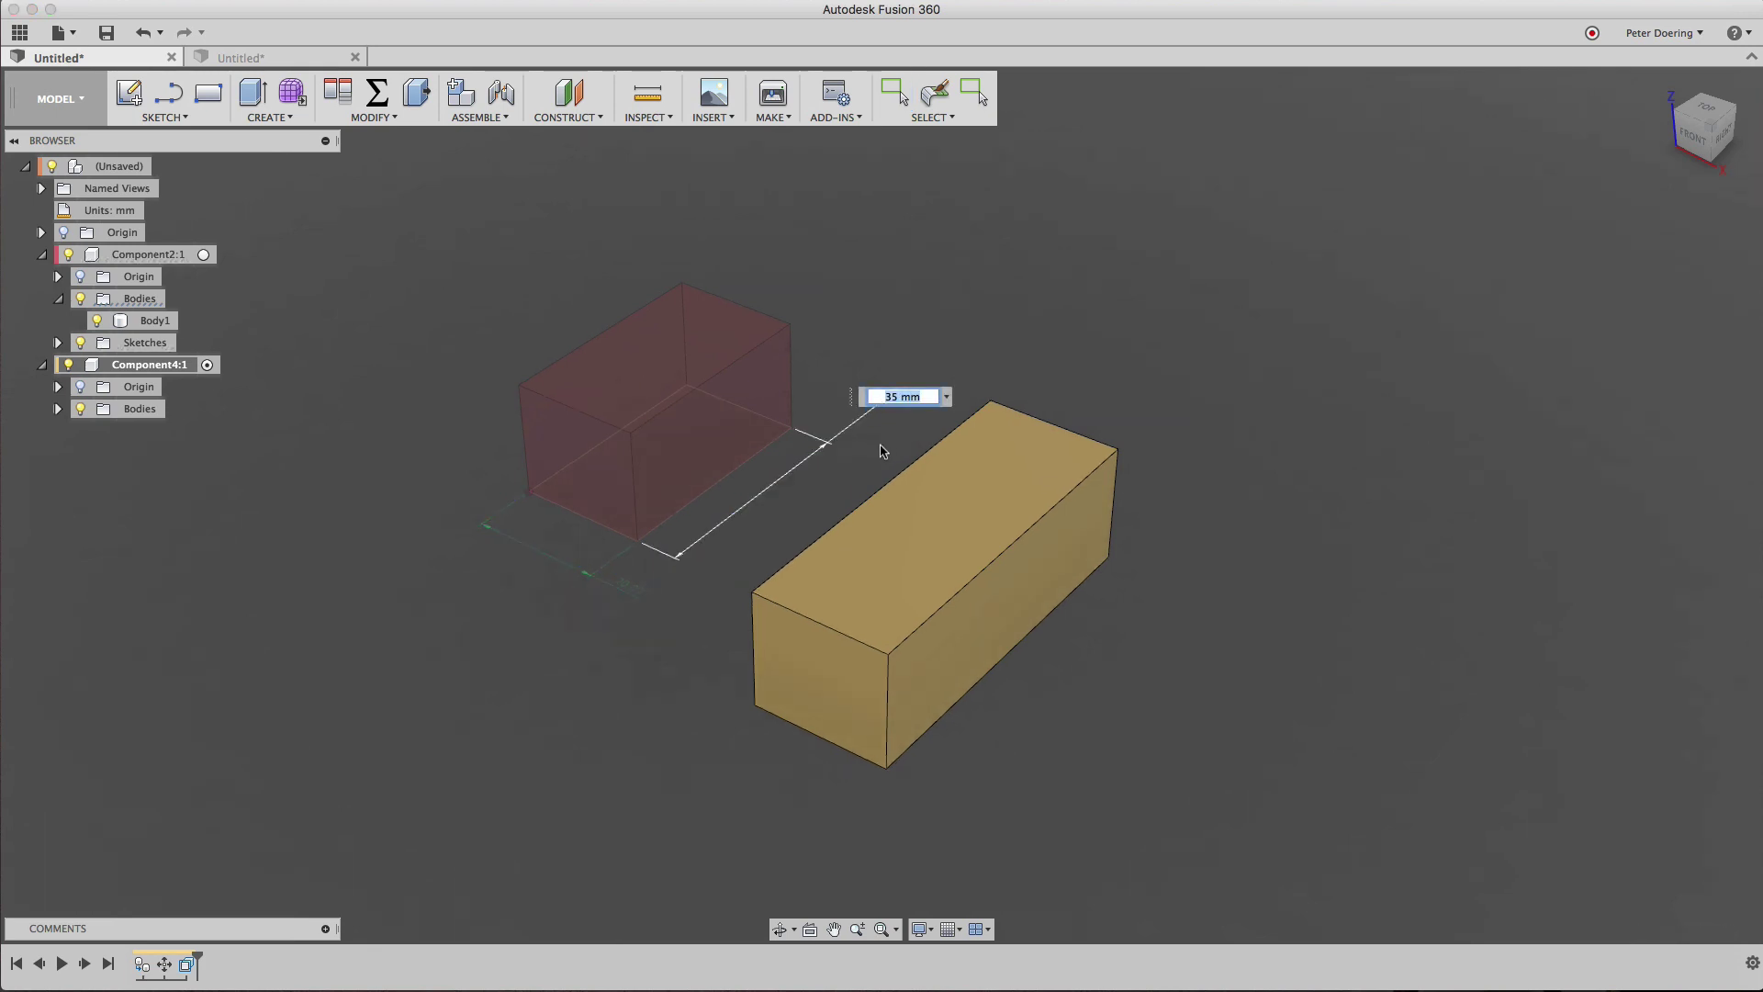
text(1)
key(Return)
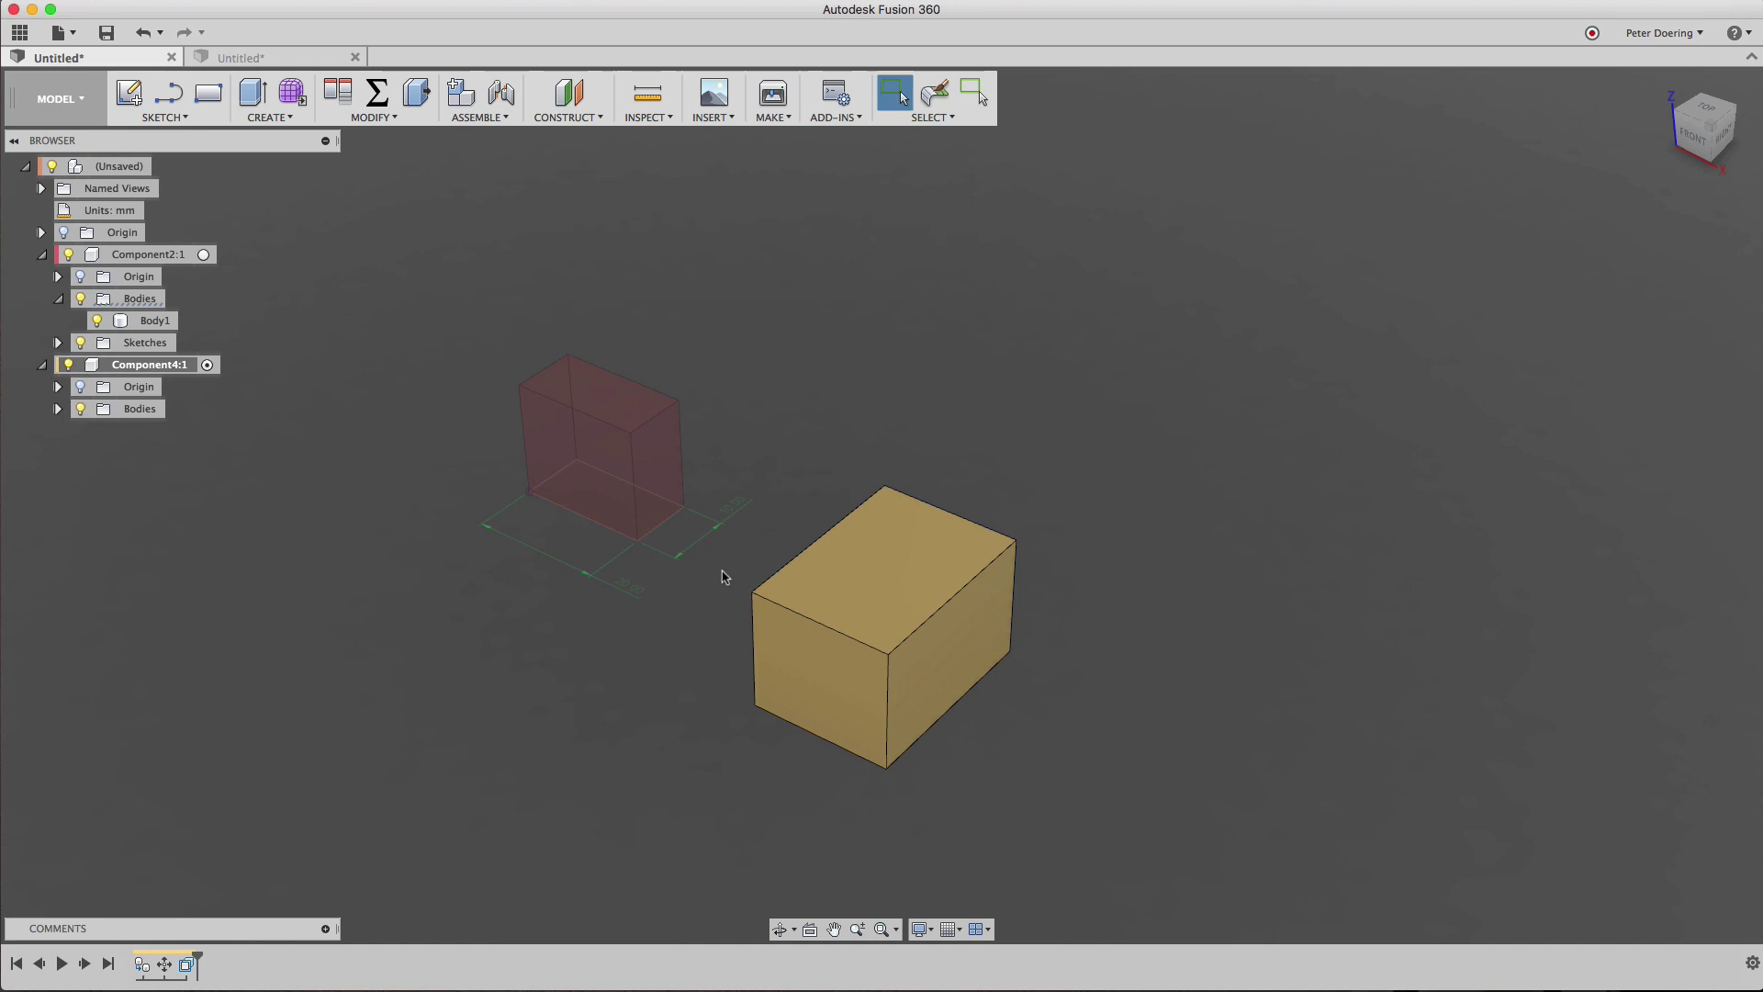
Increase the 10 mm dimension of Component2:1's sketch and expand Component4:1's Bodies folder.
double_click(727, 517)
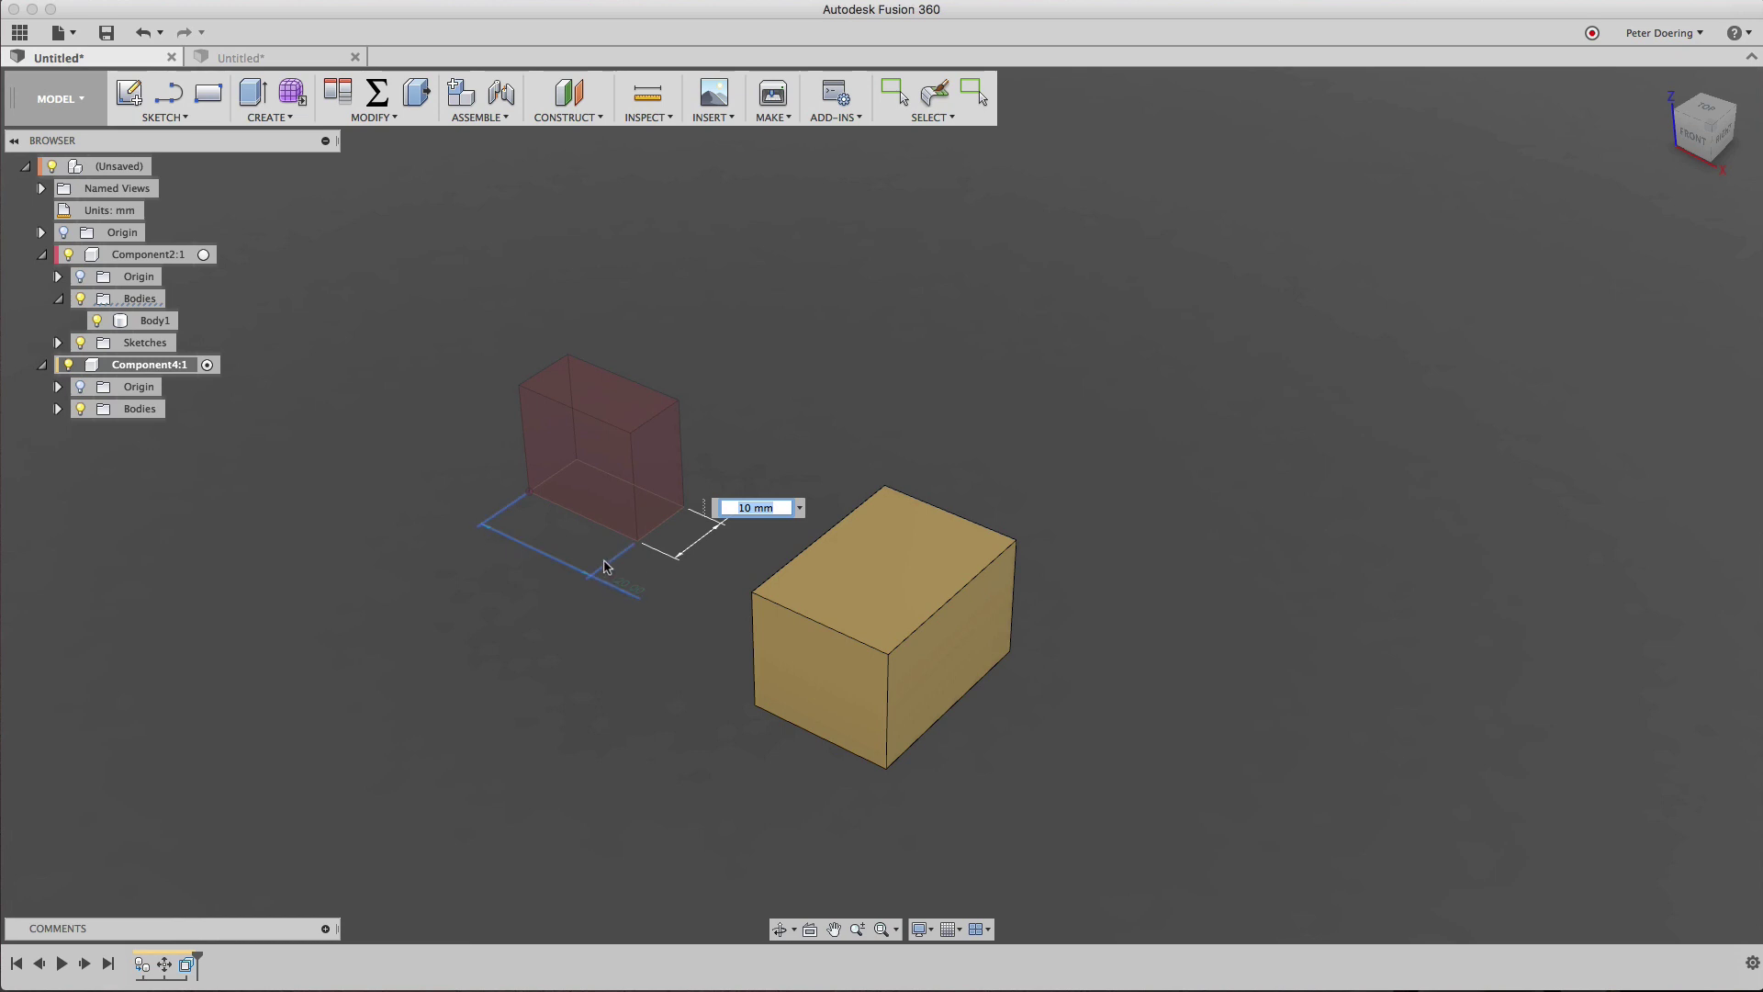
text(1)
key(Return)
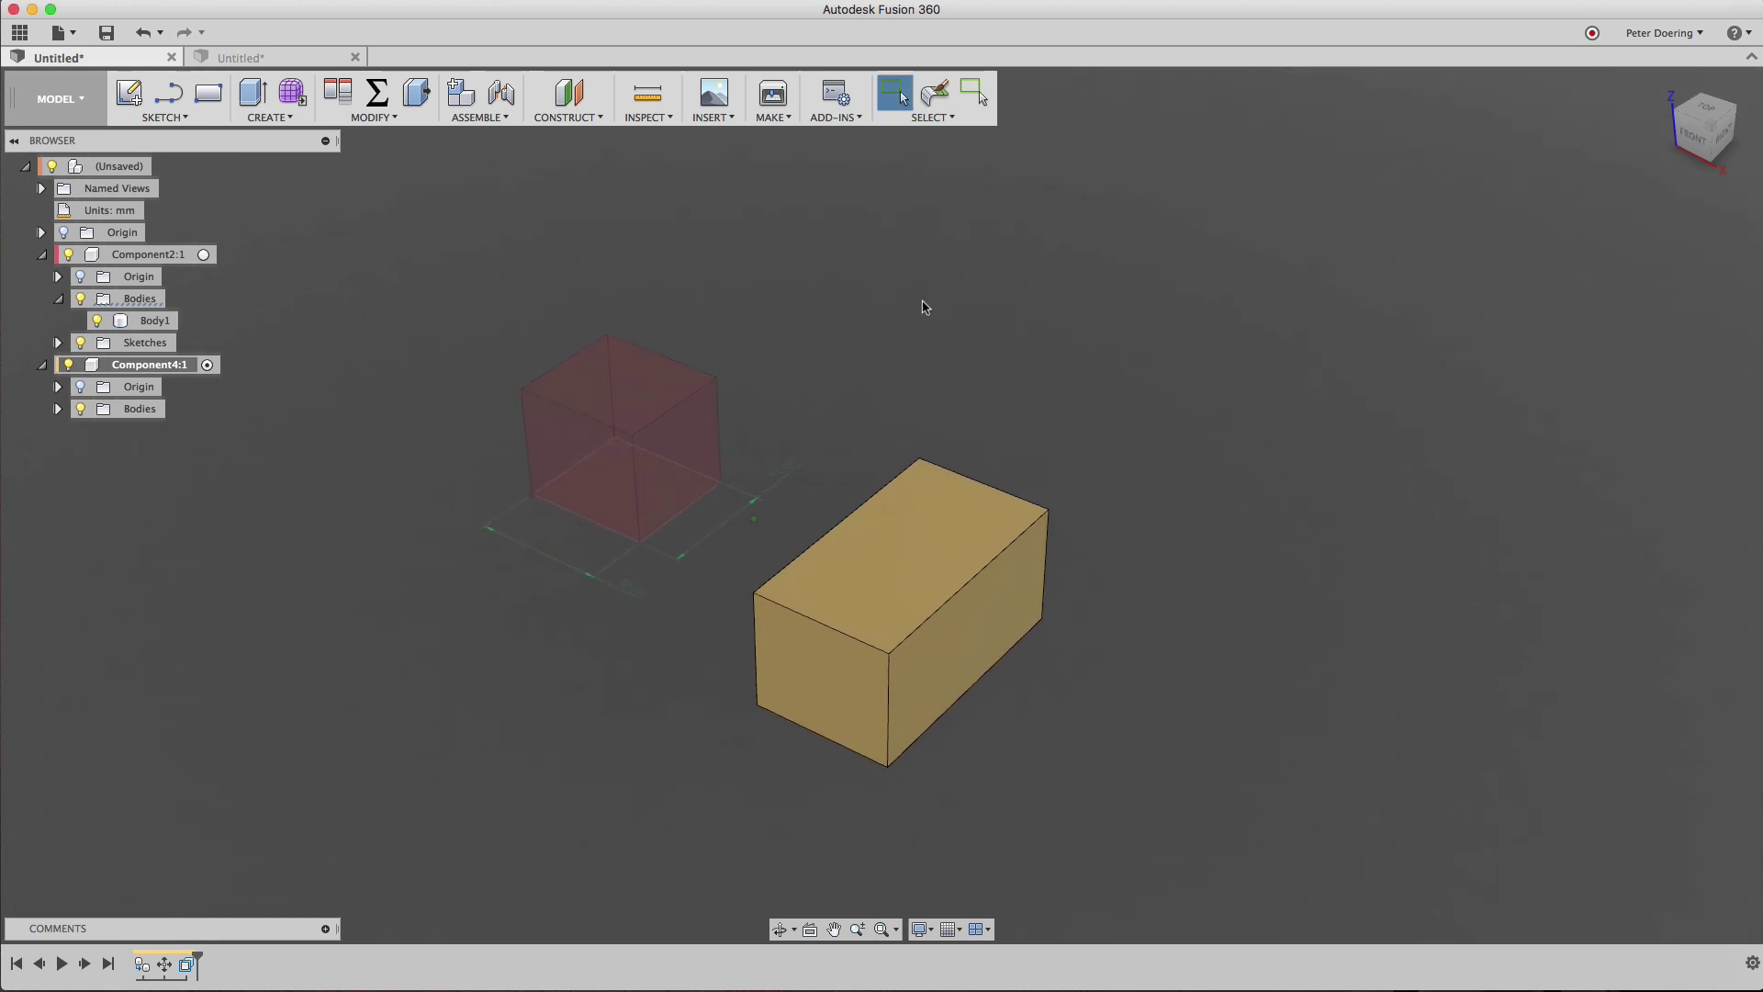
scroll(912, 304, down, 2)
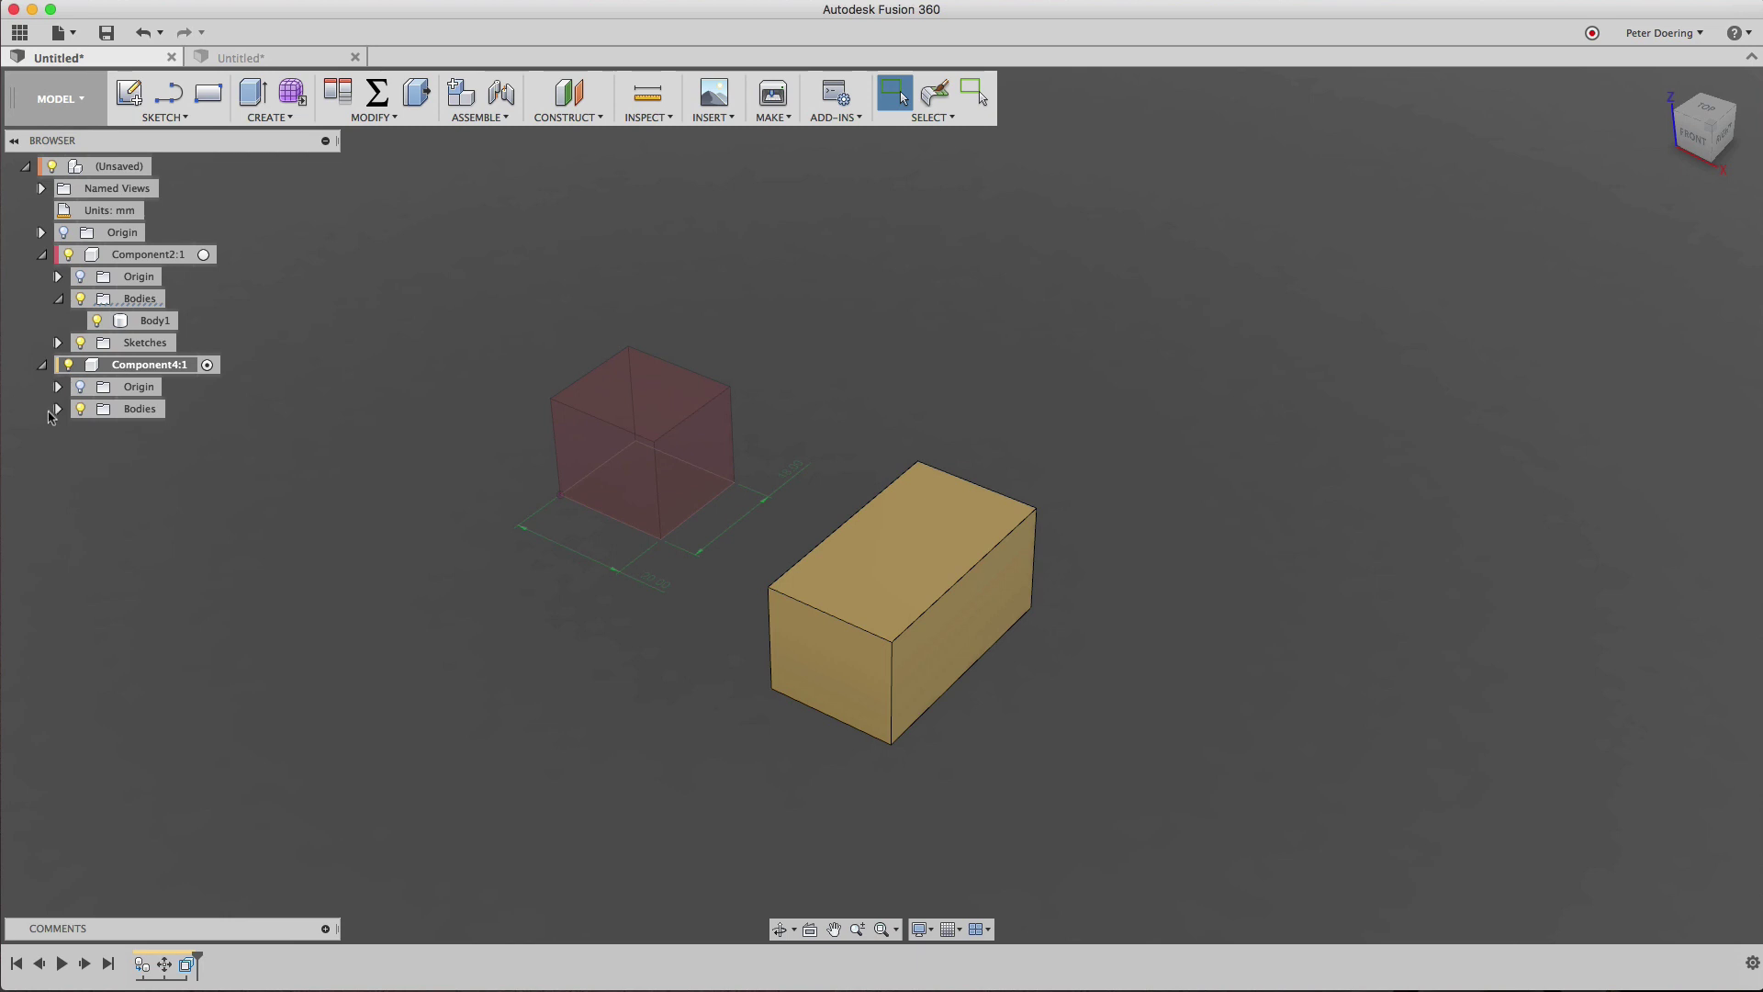
click(56, 409)
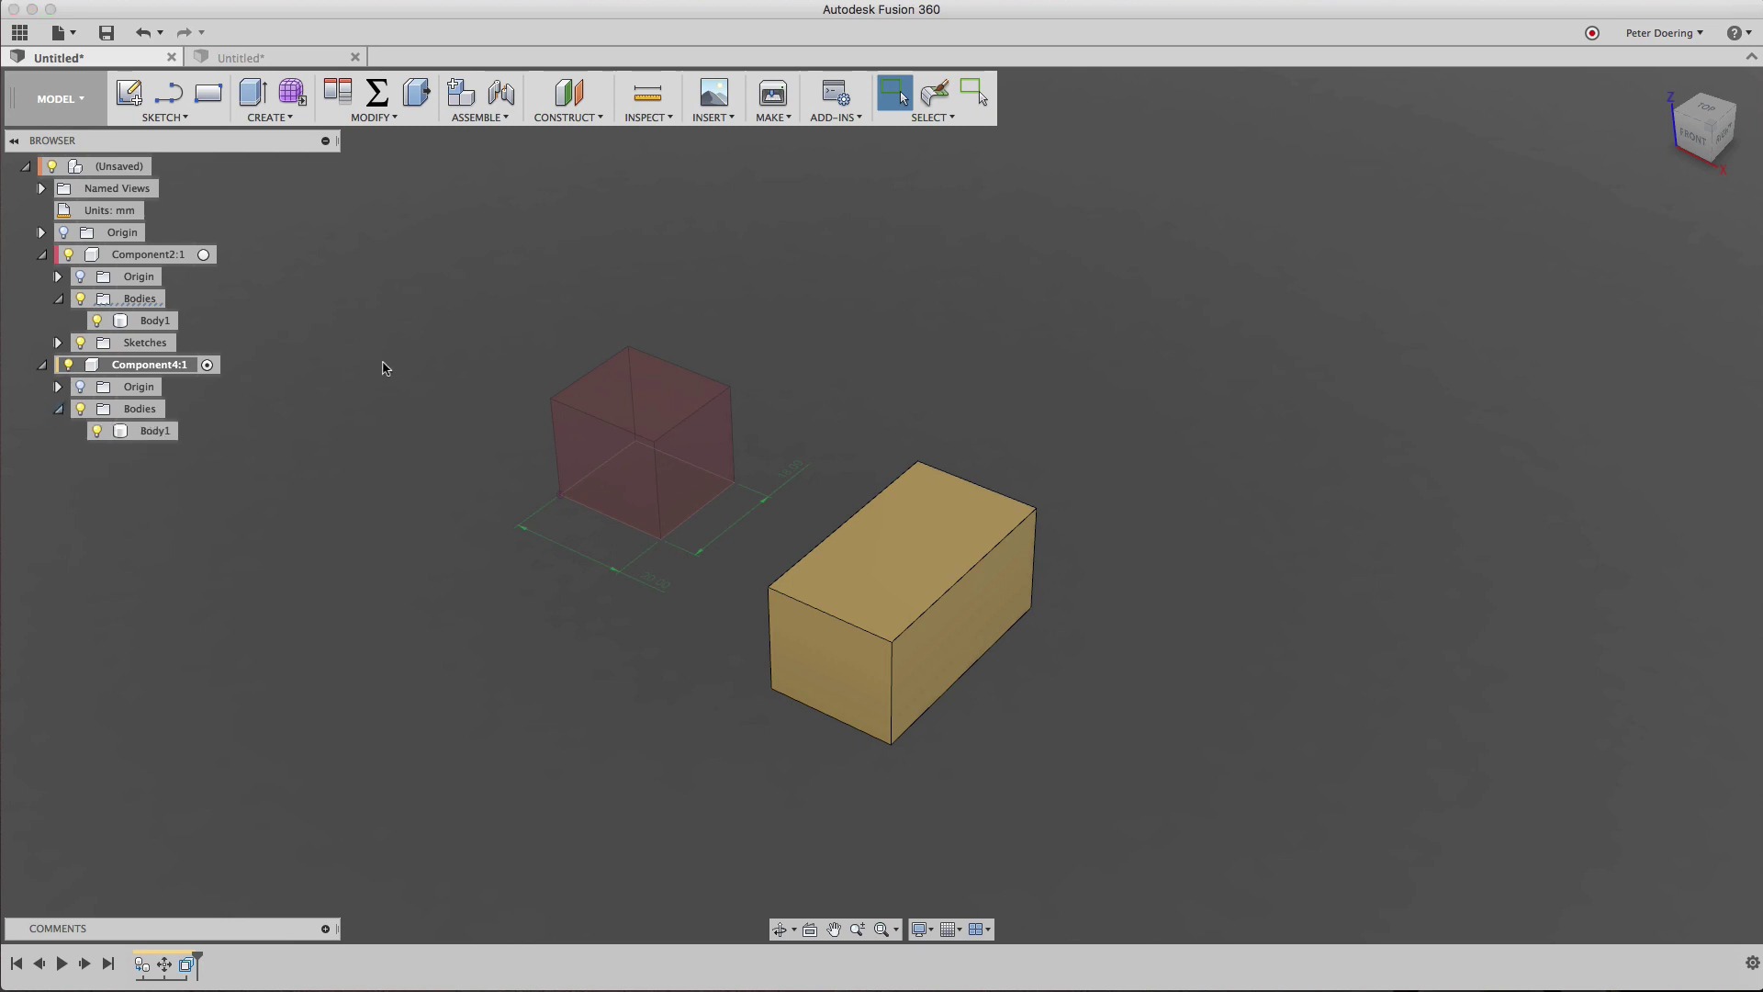